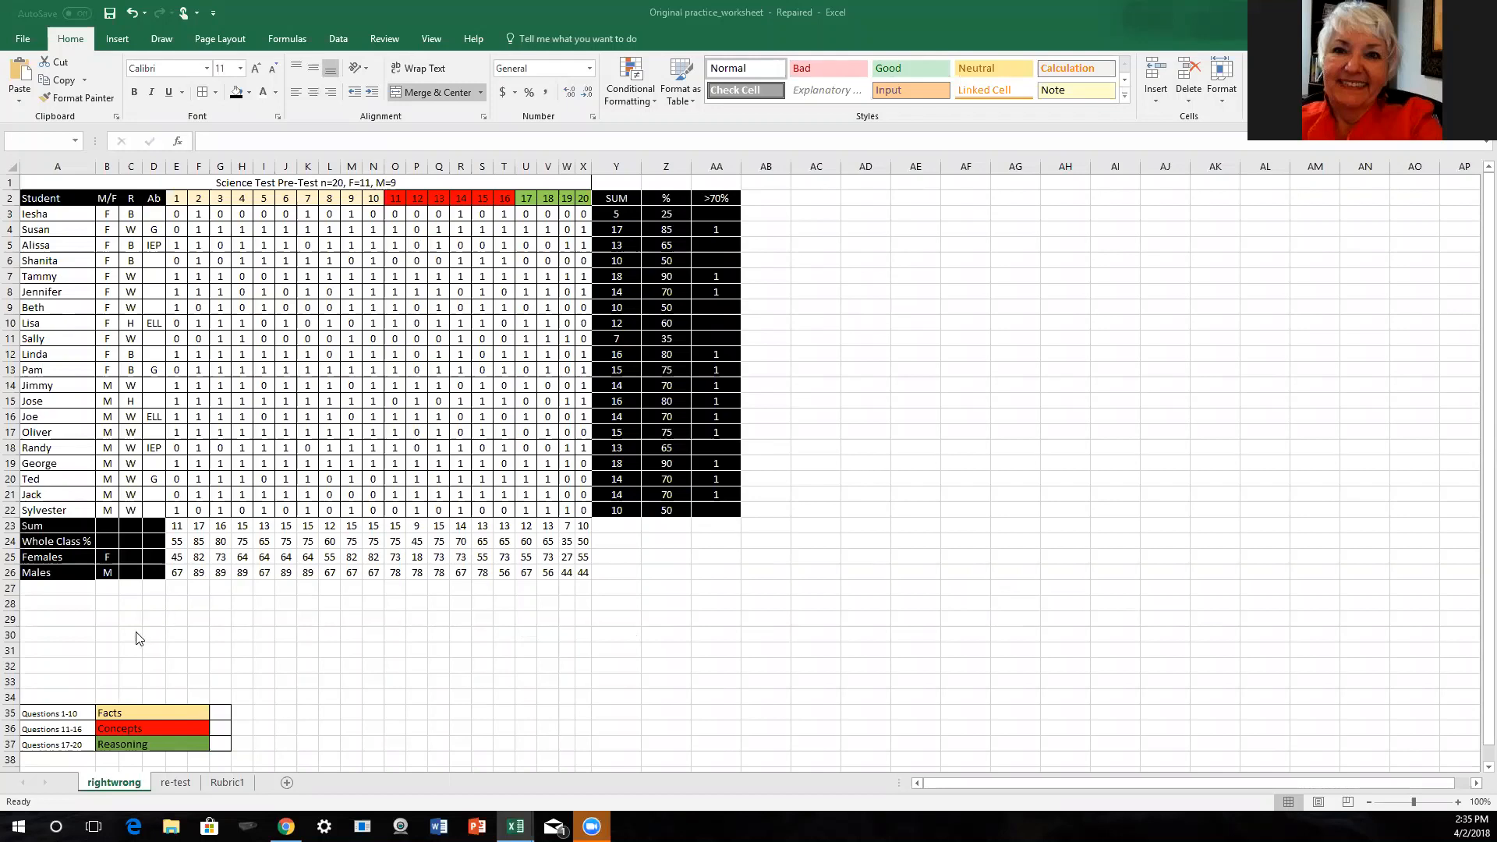
- Label a new summary row 27 with "White %" in A27 and "W" in B27
{"action": "left_click", "coordinate": [46, 590]}
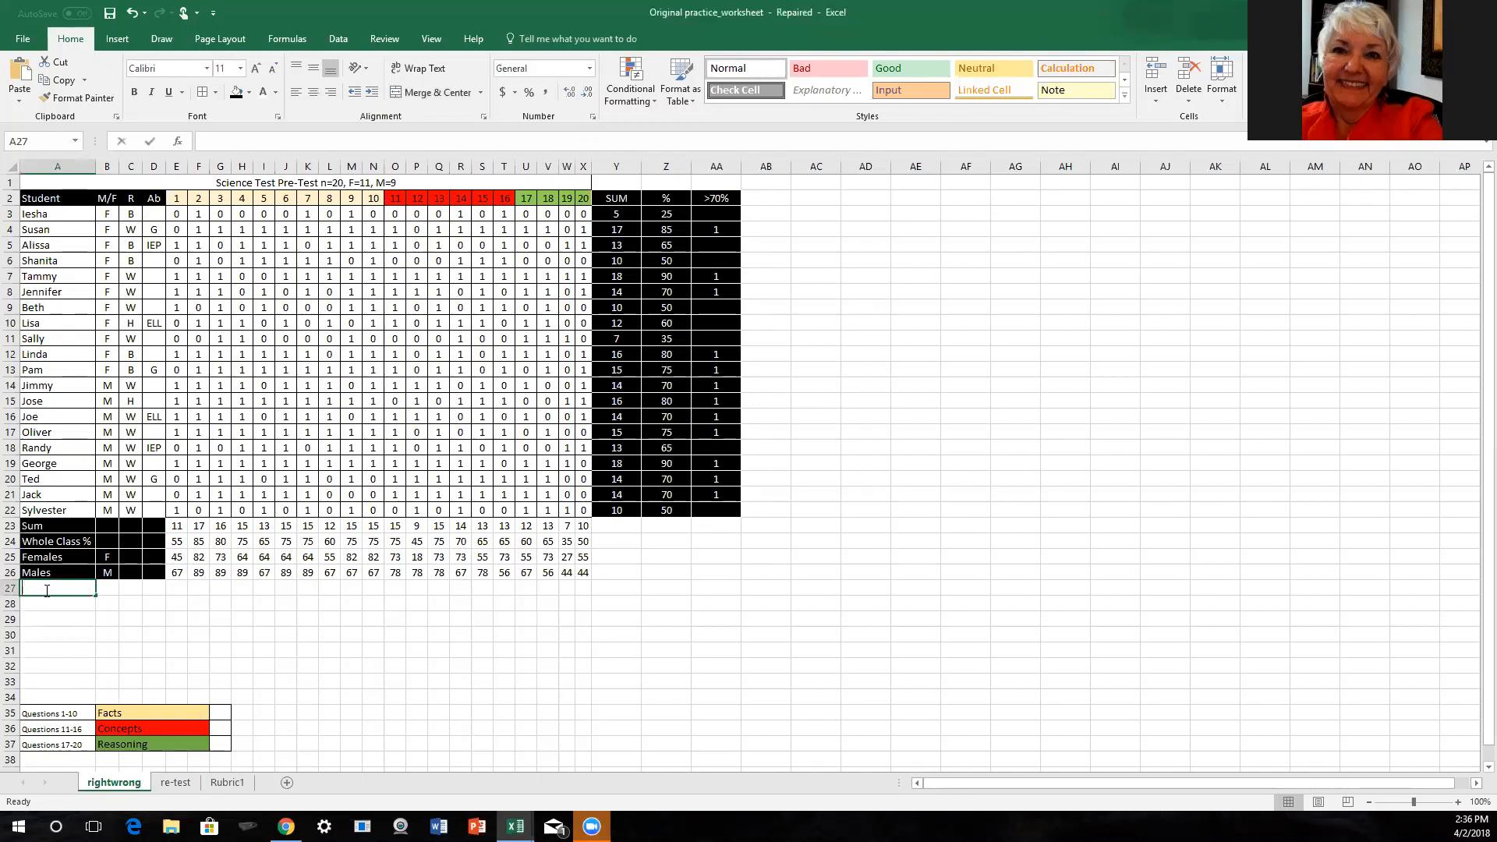
{"action": "type", "text": "White"}
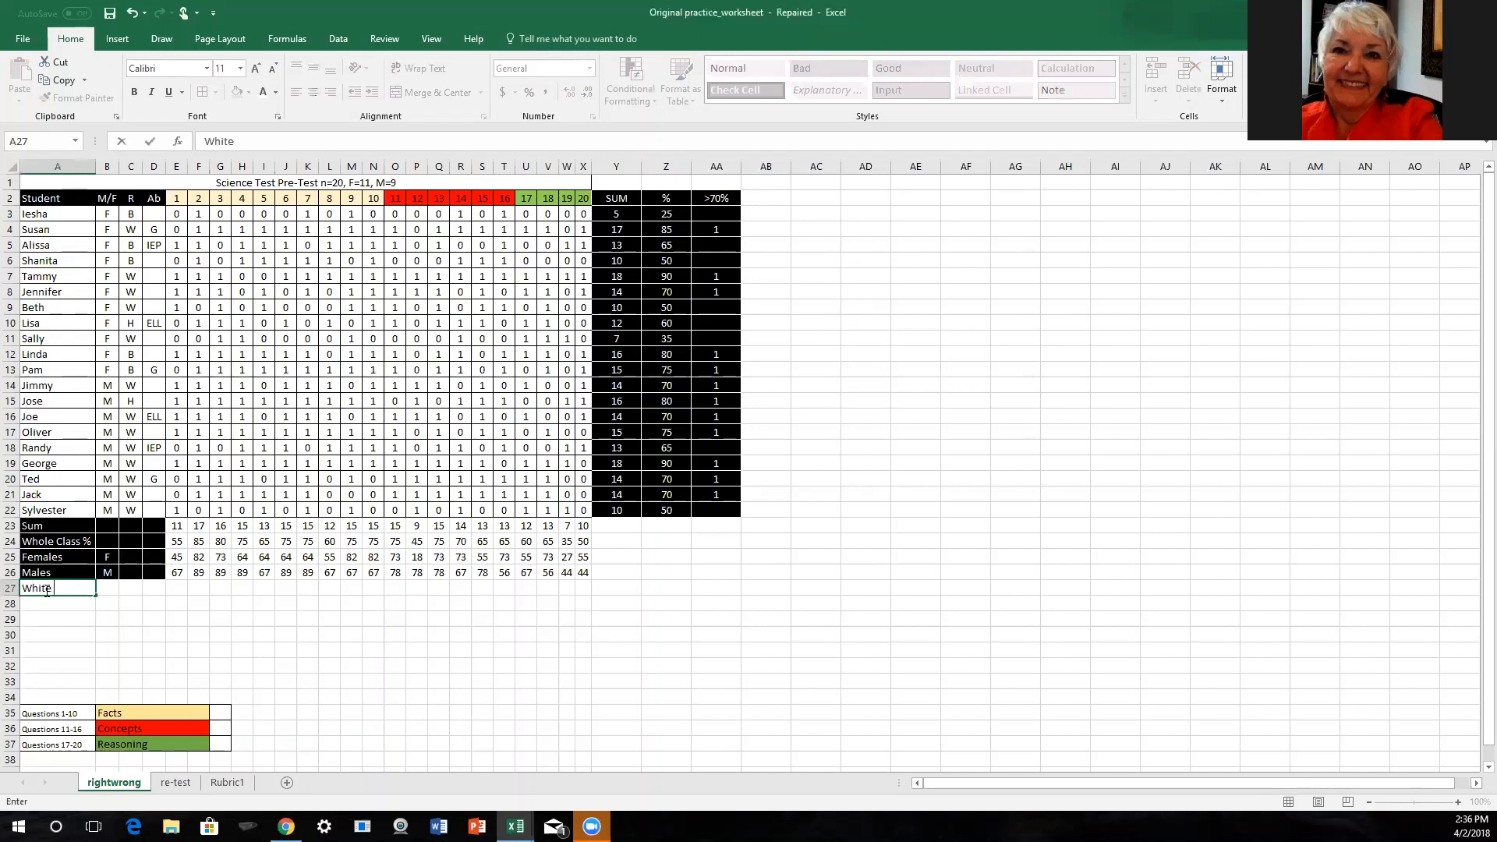
{"action": "type", "text": "%"}
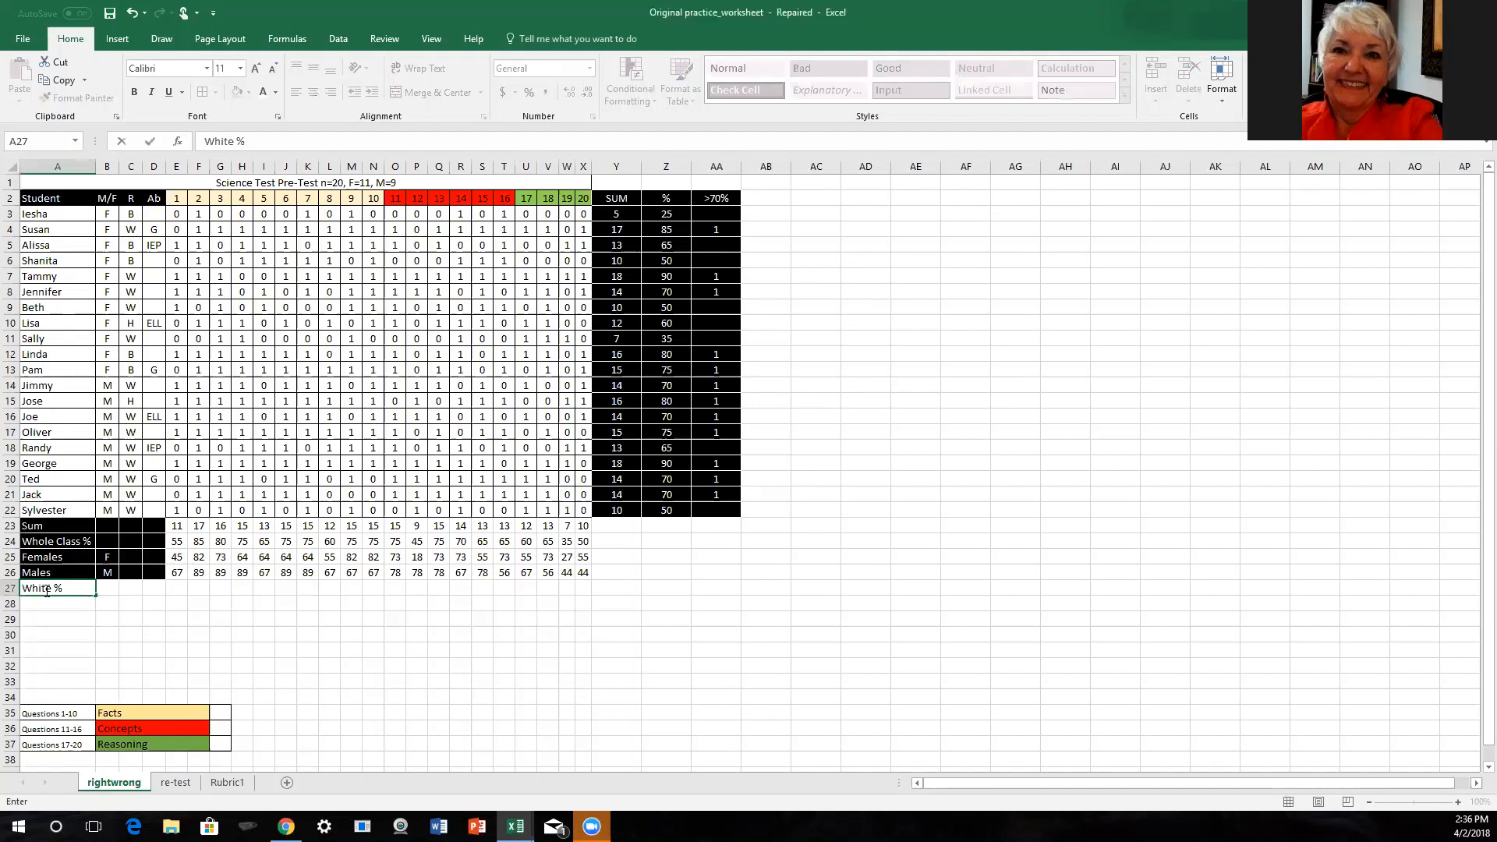
{"action": "left_click", "coordinate": [110, 586]}
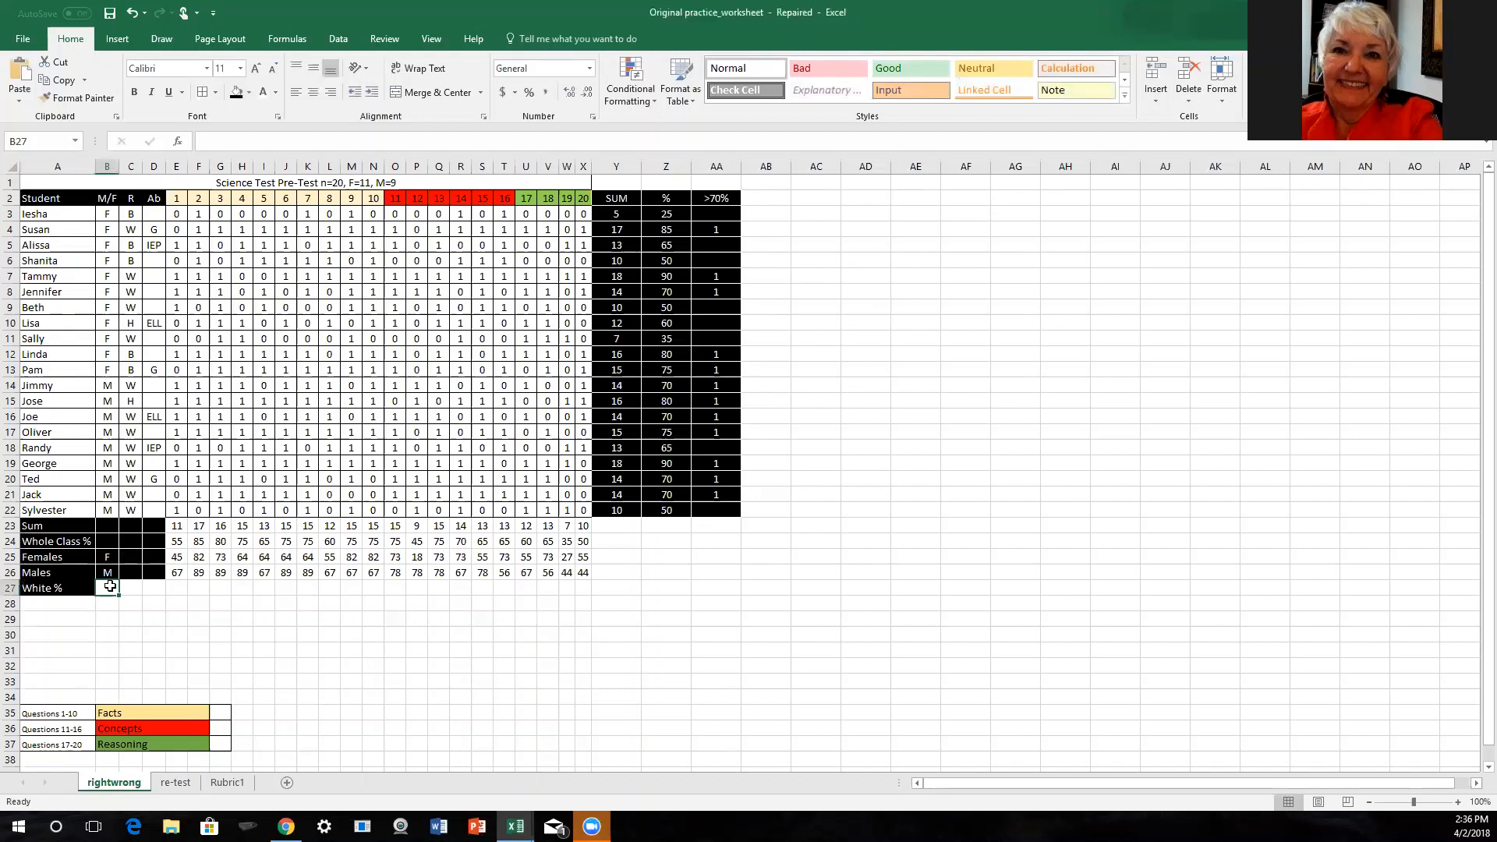
{"action": "type", "text": "W"}
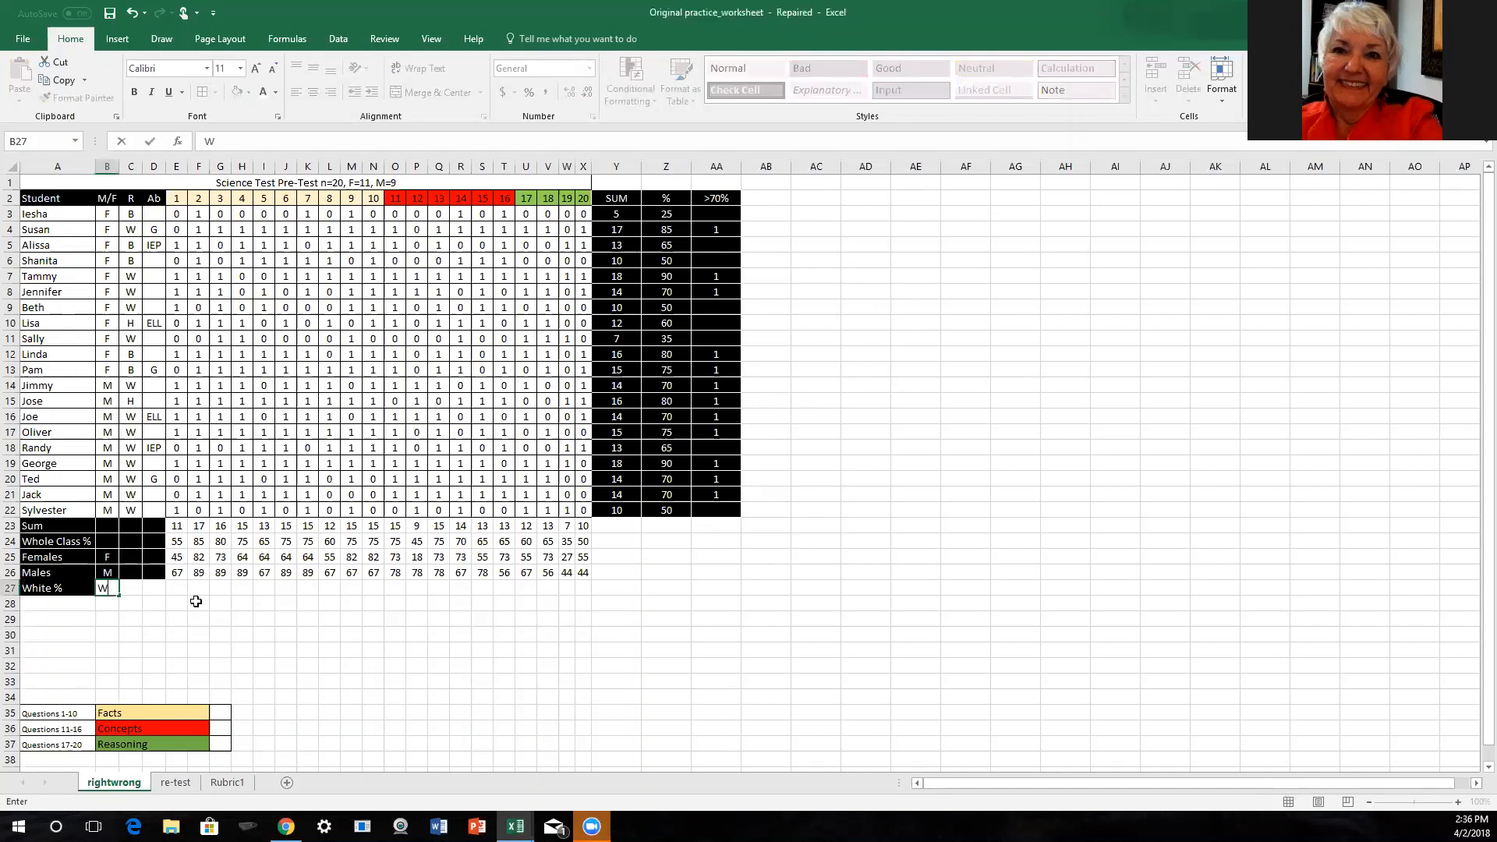
- Fill the row 27 label cells A27:D27 with black to match the rows above
{"action": "left_click", "coordinate": [61, 588]}
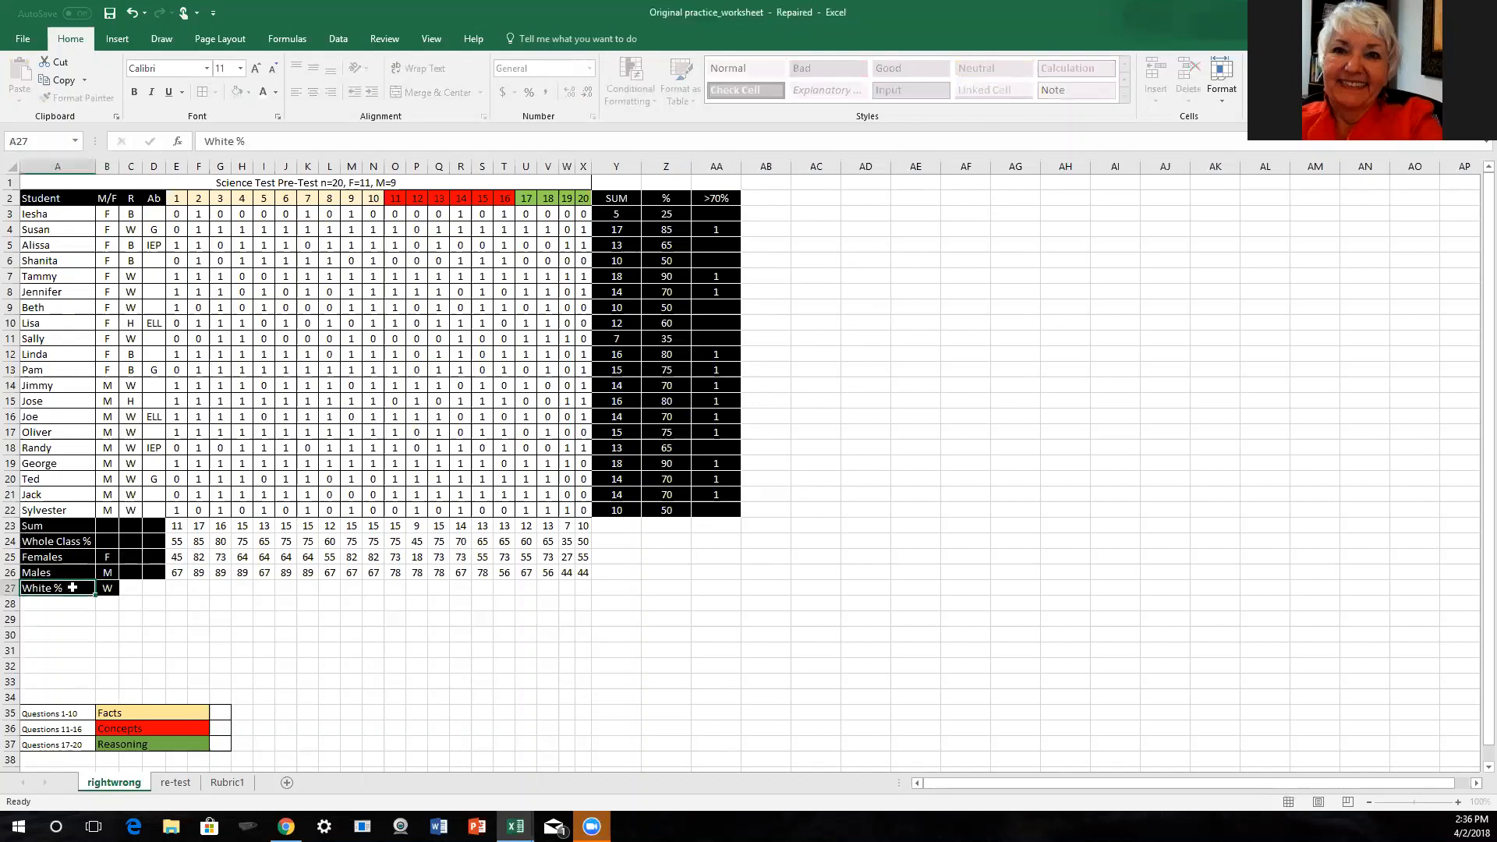
{"action": "left_click", "coordinate": [152, 588], "text": "shift"}
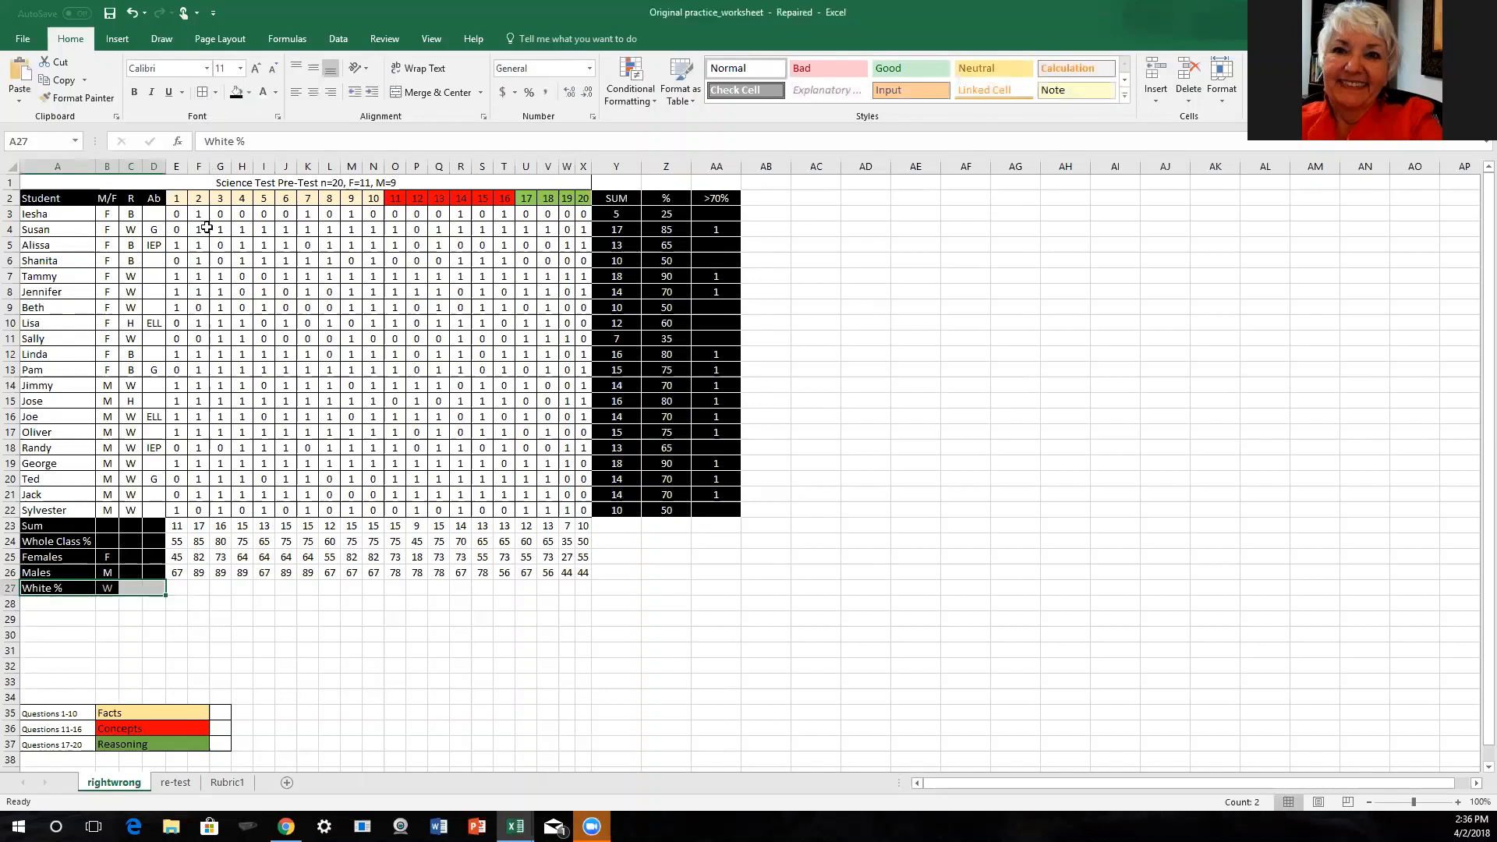
{"action": "left_click", "coordinate": [235, 98]}
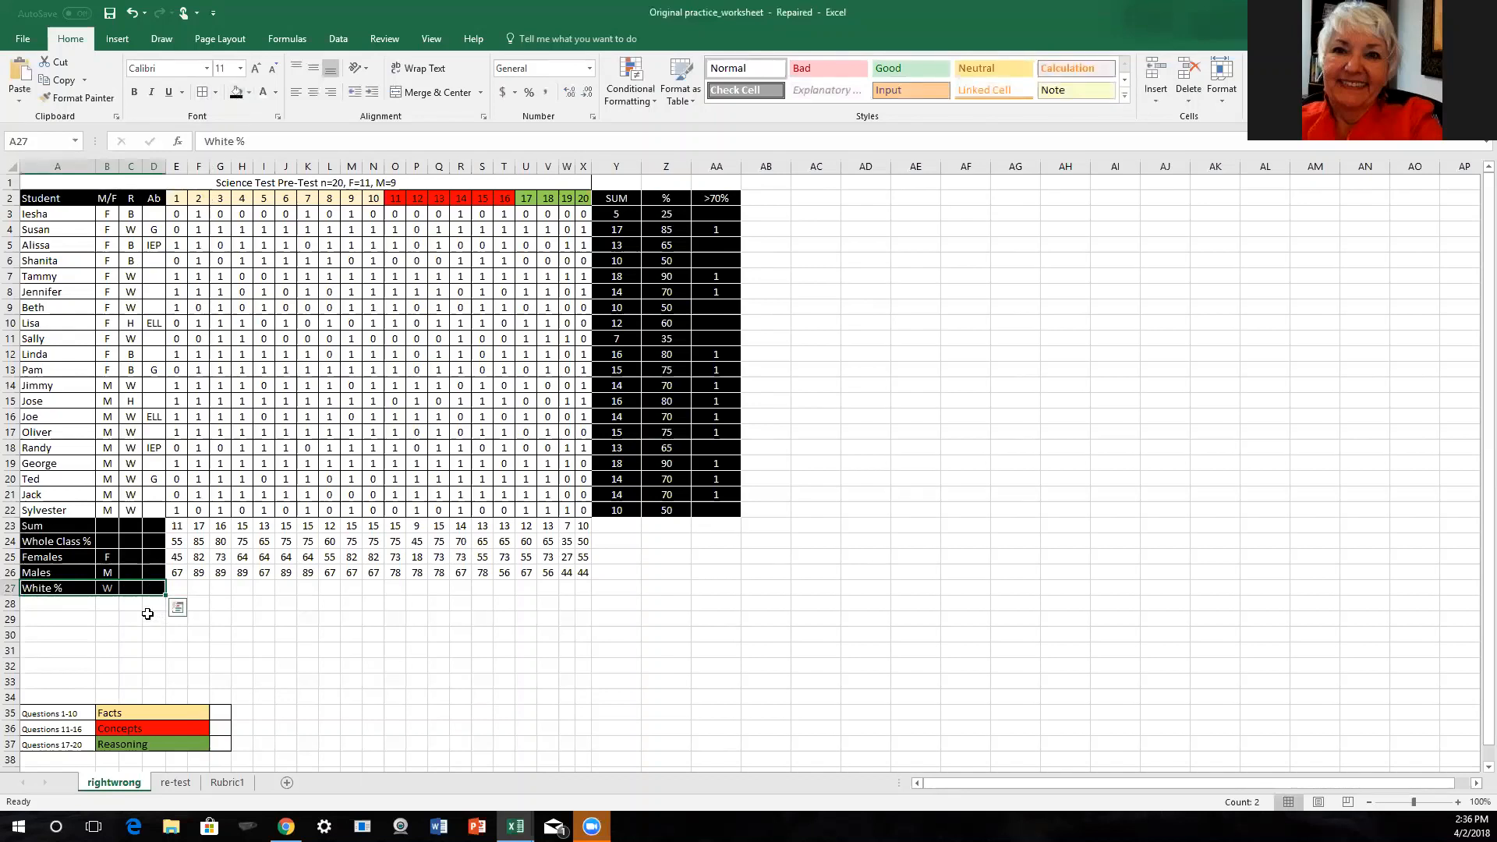
{"action": "left_click", "coordinate": [122, 617]}
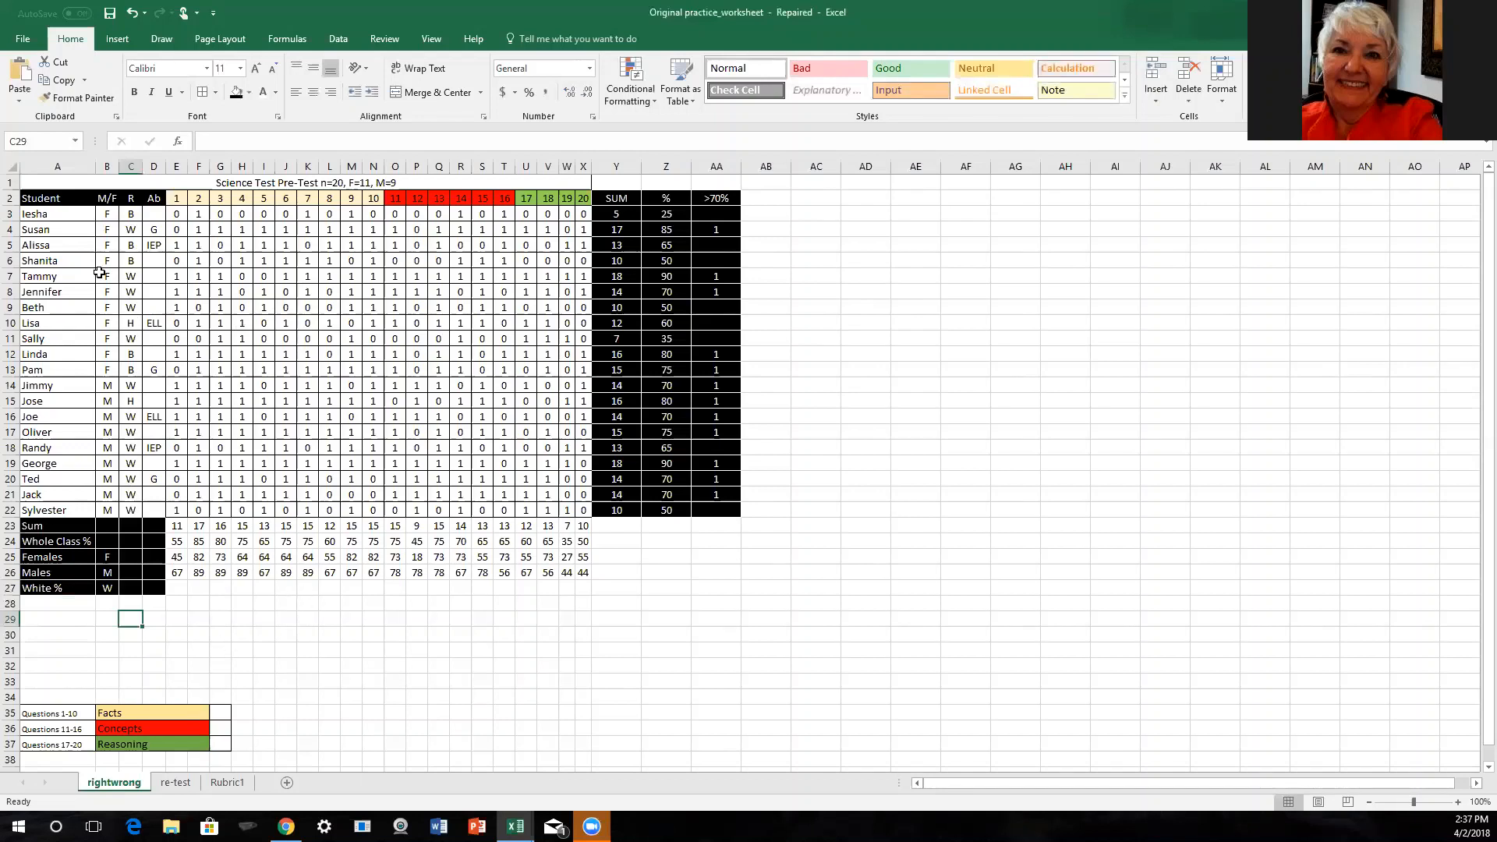
- Sort the student table A2:AA22, with headers, by column R on cell values from A to Z
{"action": "left_click", "coordinate": [12, 198]}
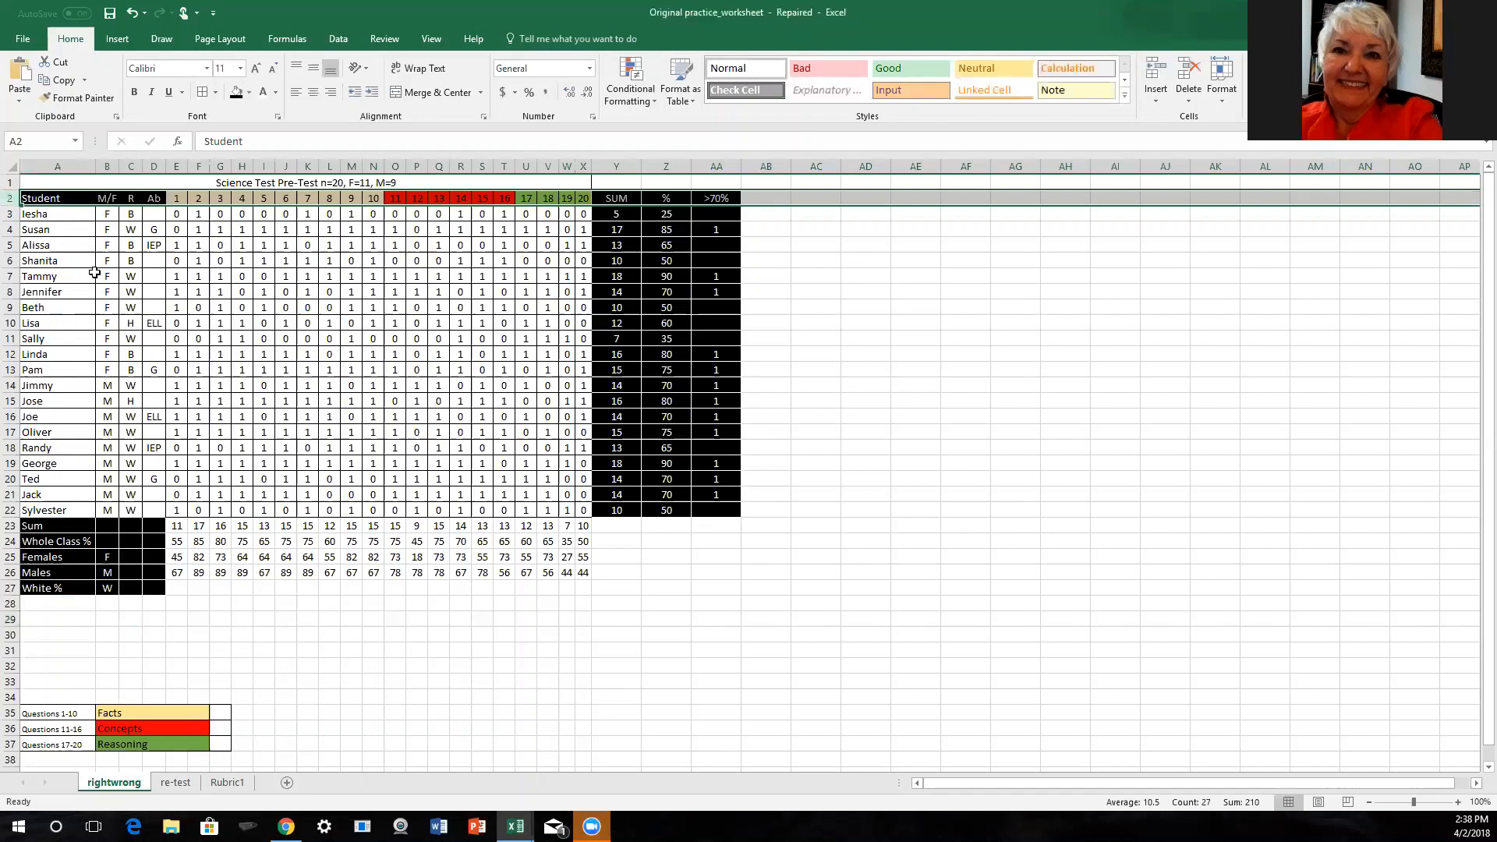
{"action": "left_click", "coordinate": [717, 512], "text": "shift"}
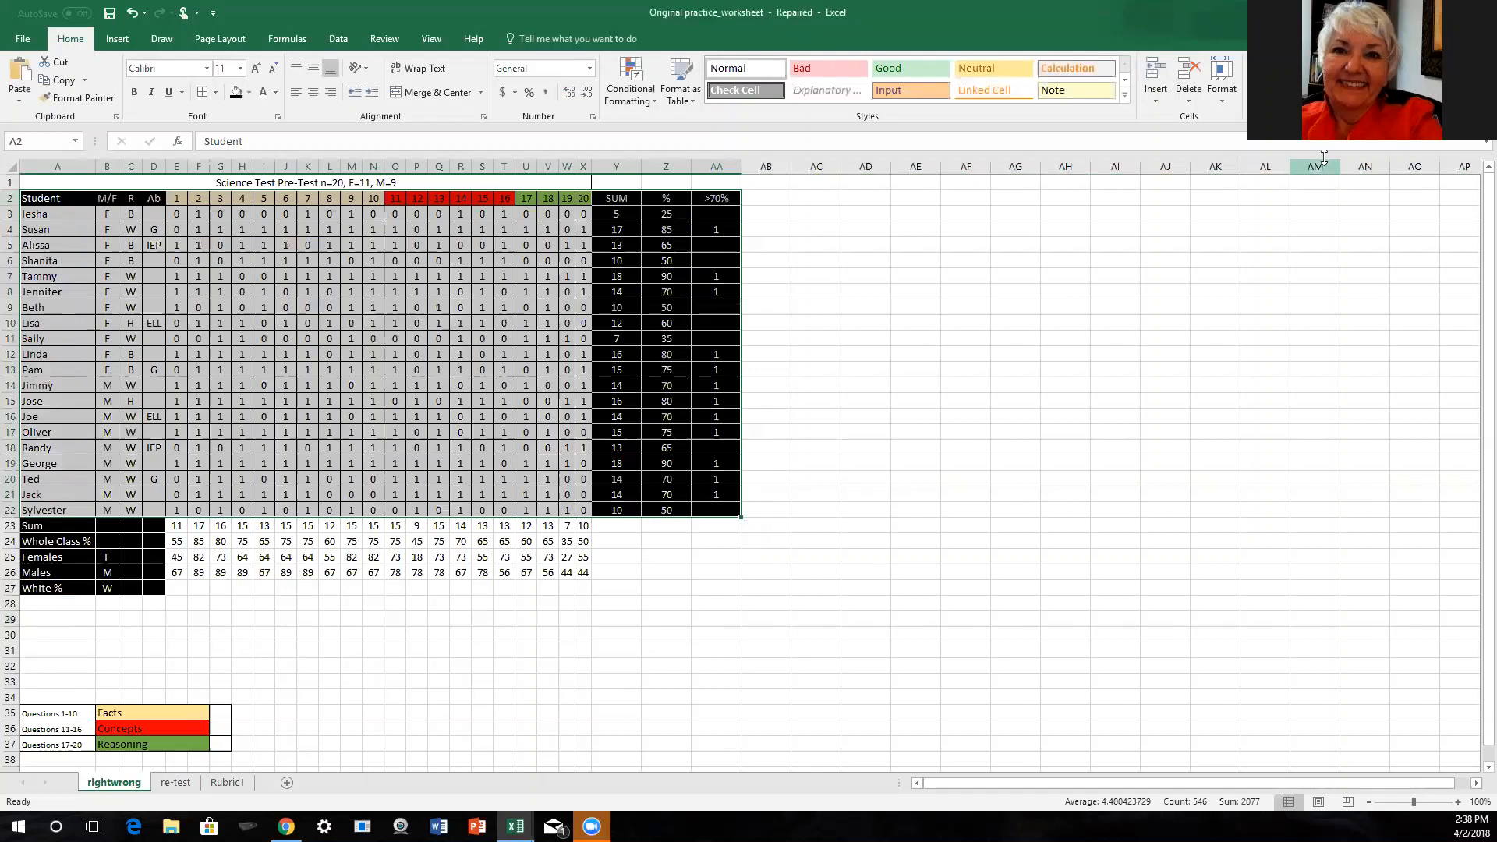
{"action": "left_click", "coordinate": [1339, 84]}
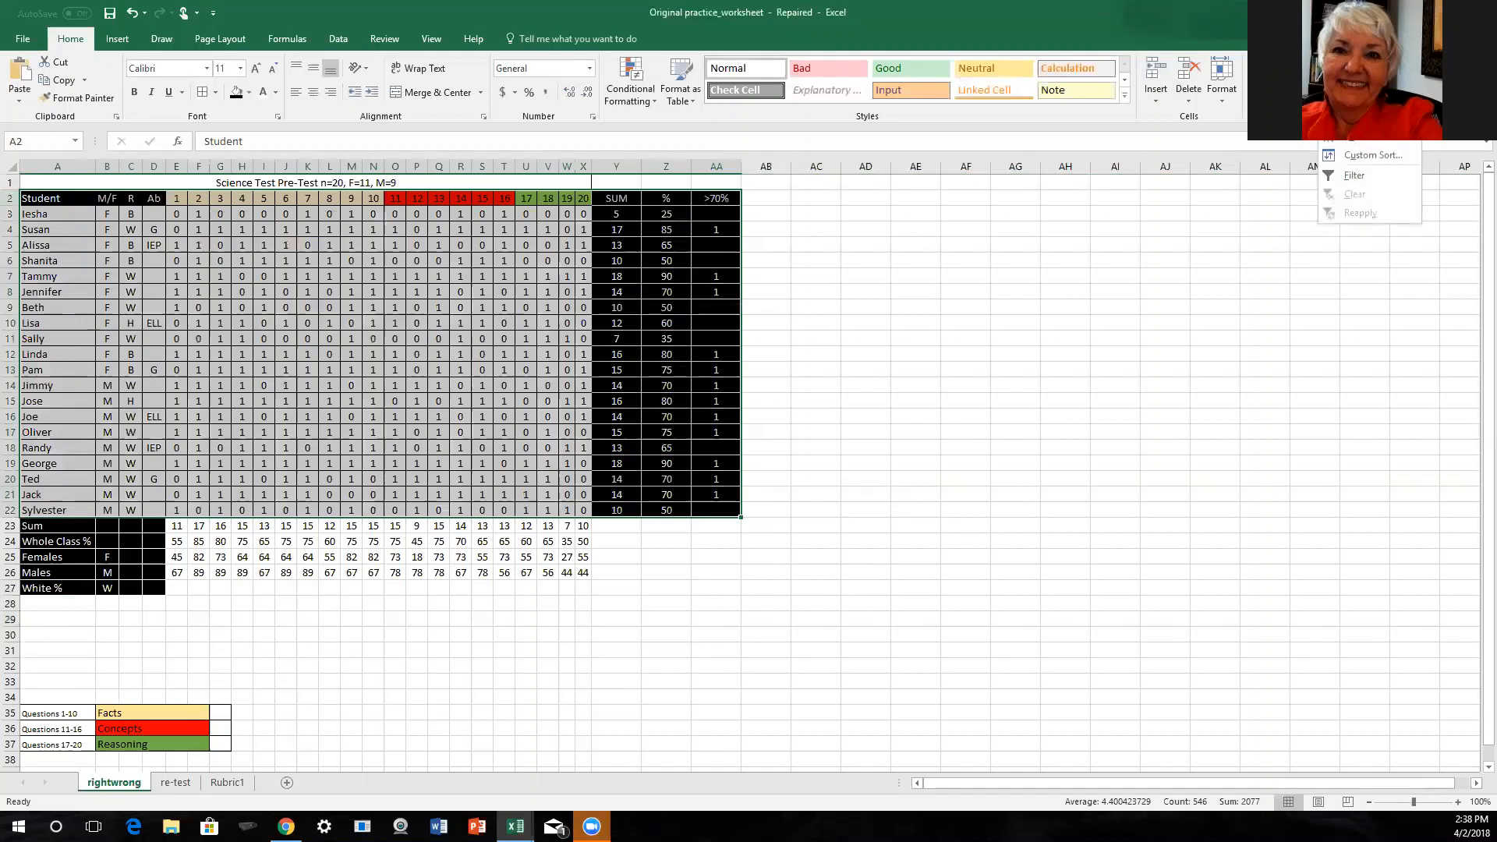
{"action": "left_click", "coordinate": [1369, 155]}
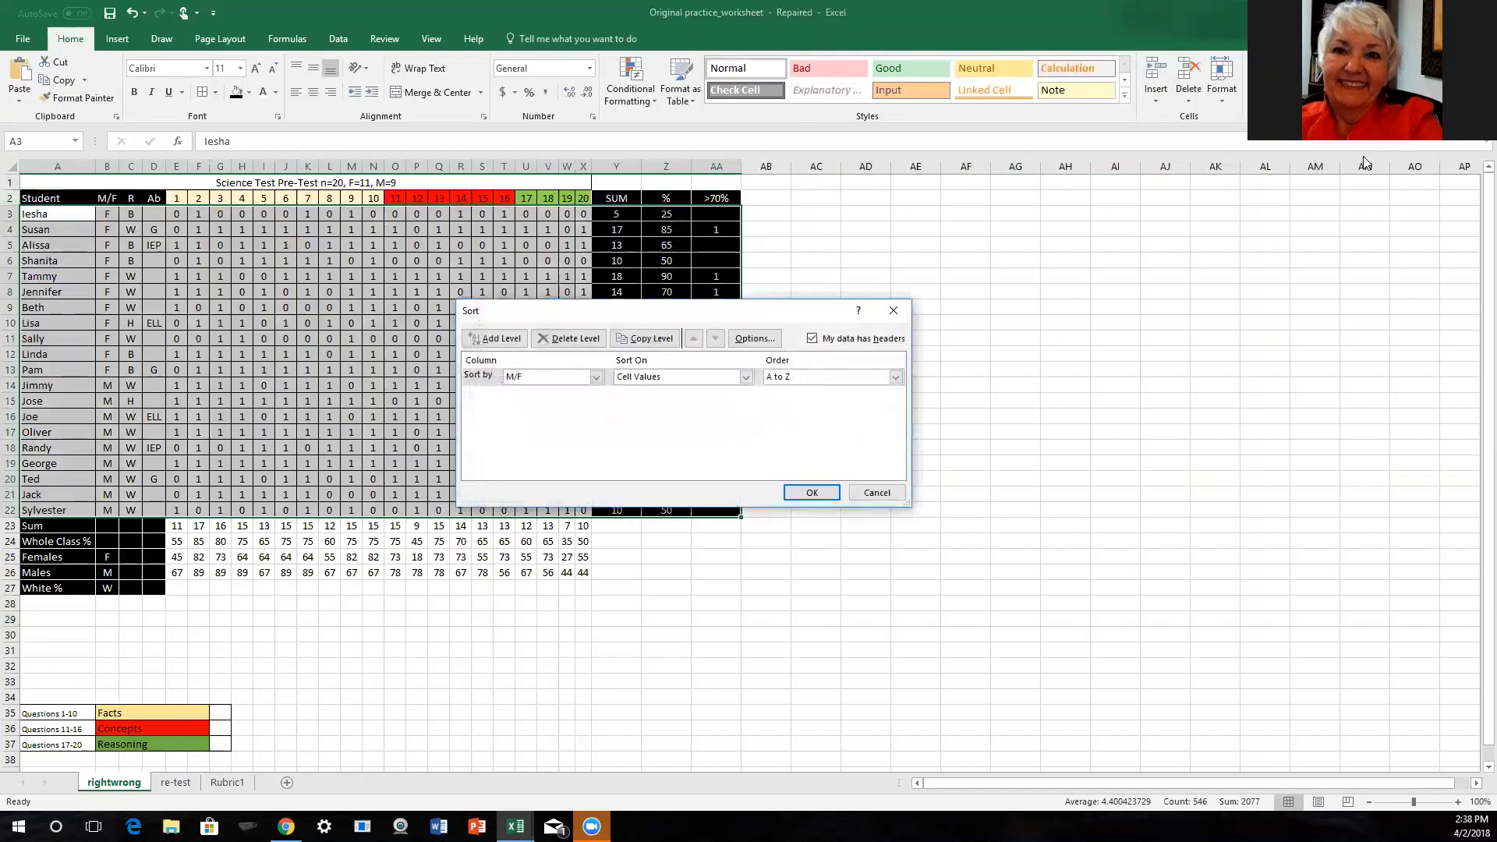
{"action": "left_click", "coordinate": [596, 377]}
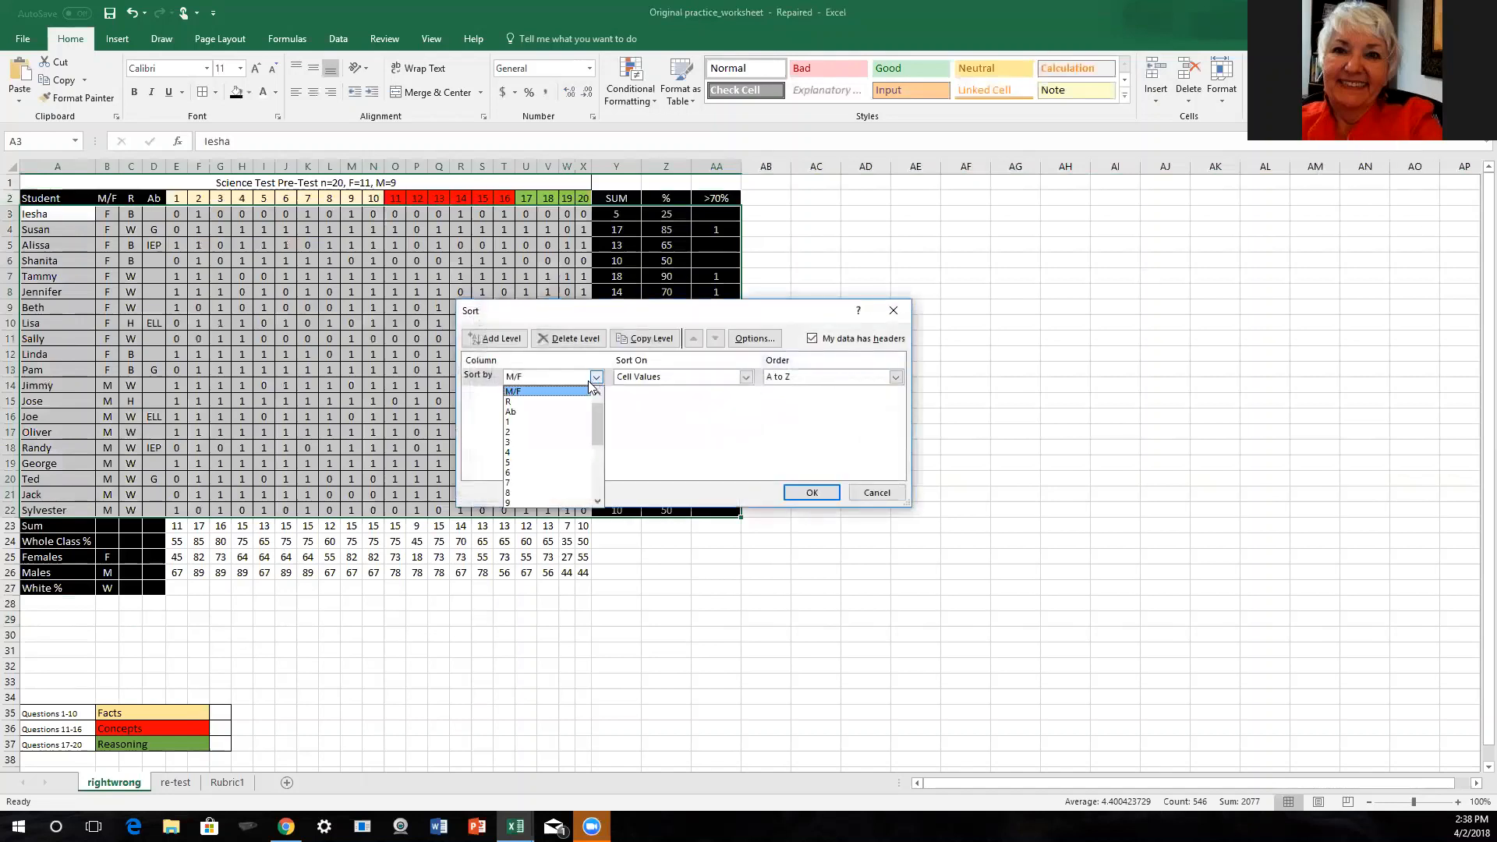
{"action": "left_click", "coordinate": [574, 402]}
{"action": "left_click", "coordinate": [807, 501]}
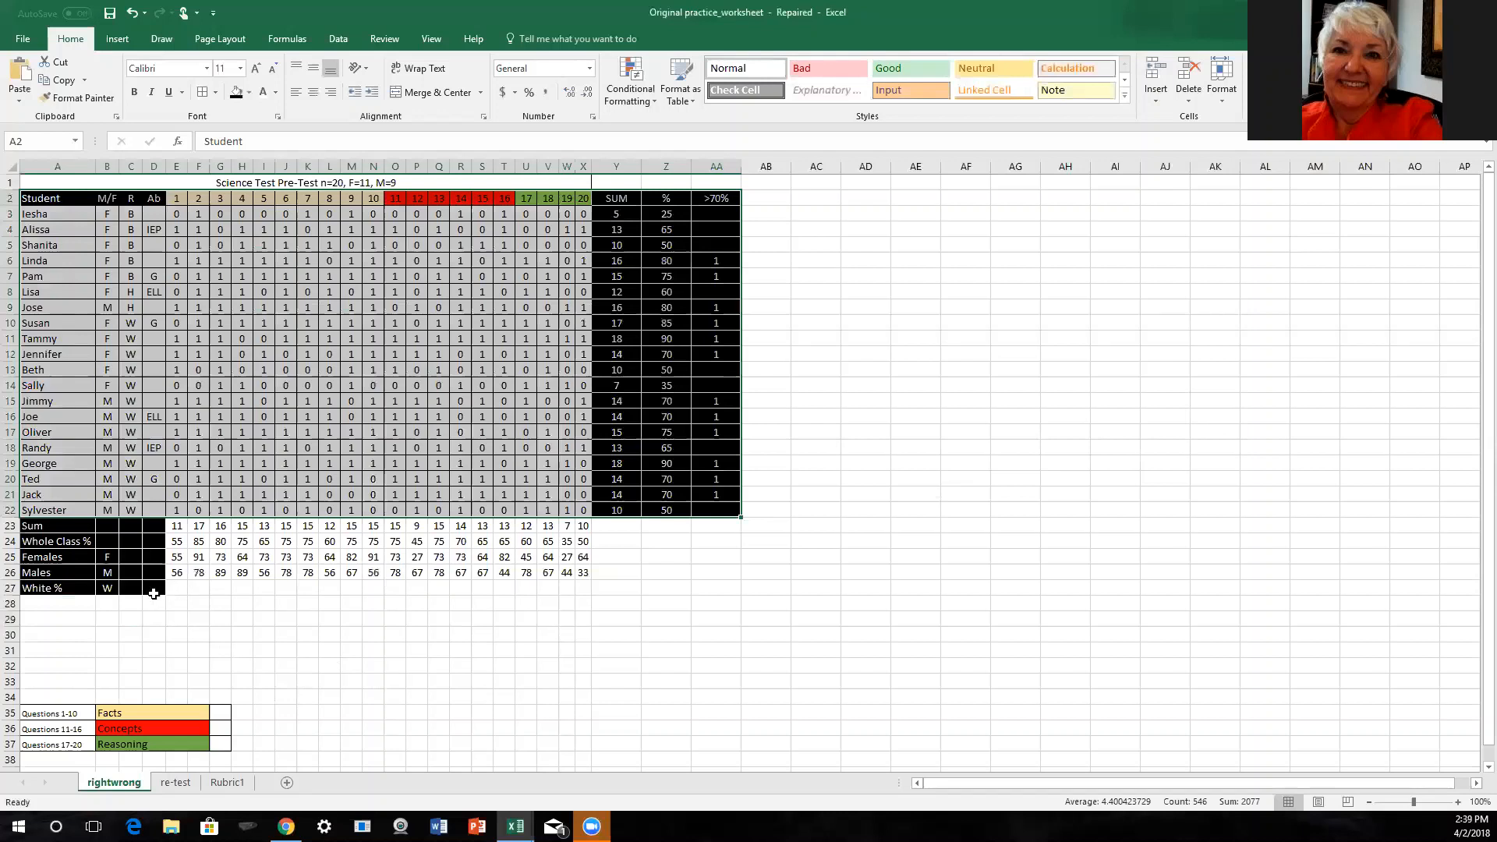
- Enter the formula =SUM(E10:E22)/13*100 in E27 to calculate the White % for question 1
{"action": "left_click", "coordinate": [176, 588]}
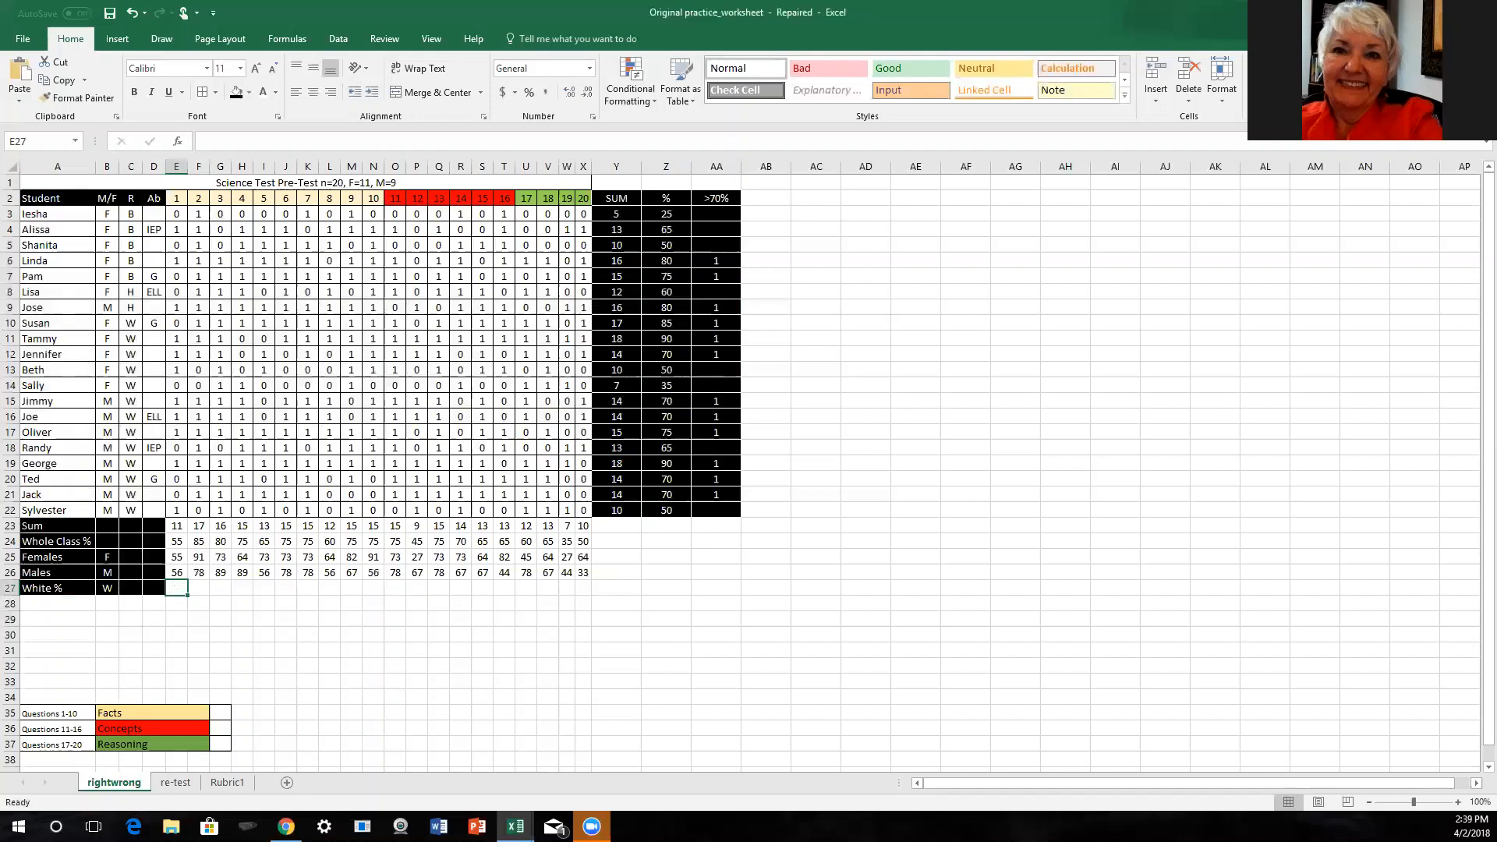
{"action": "left_click", "coordinate": [1310, 62]}
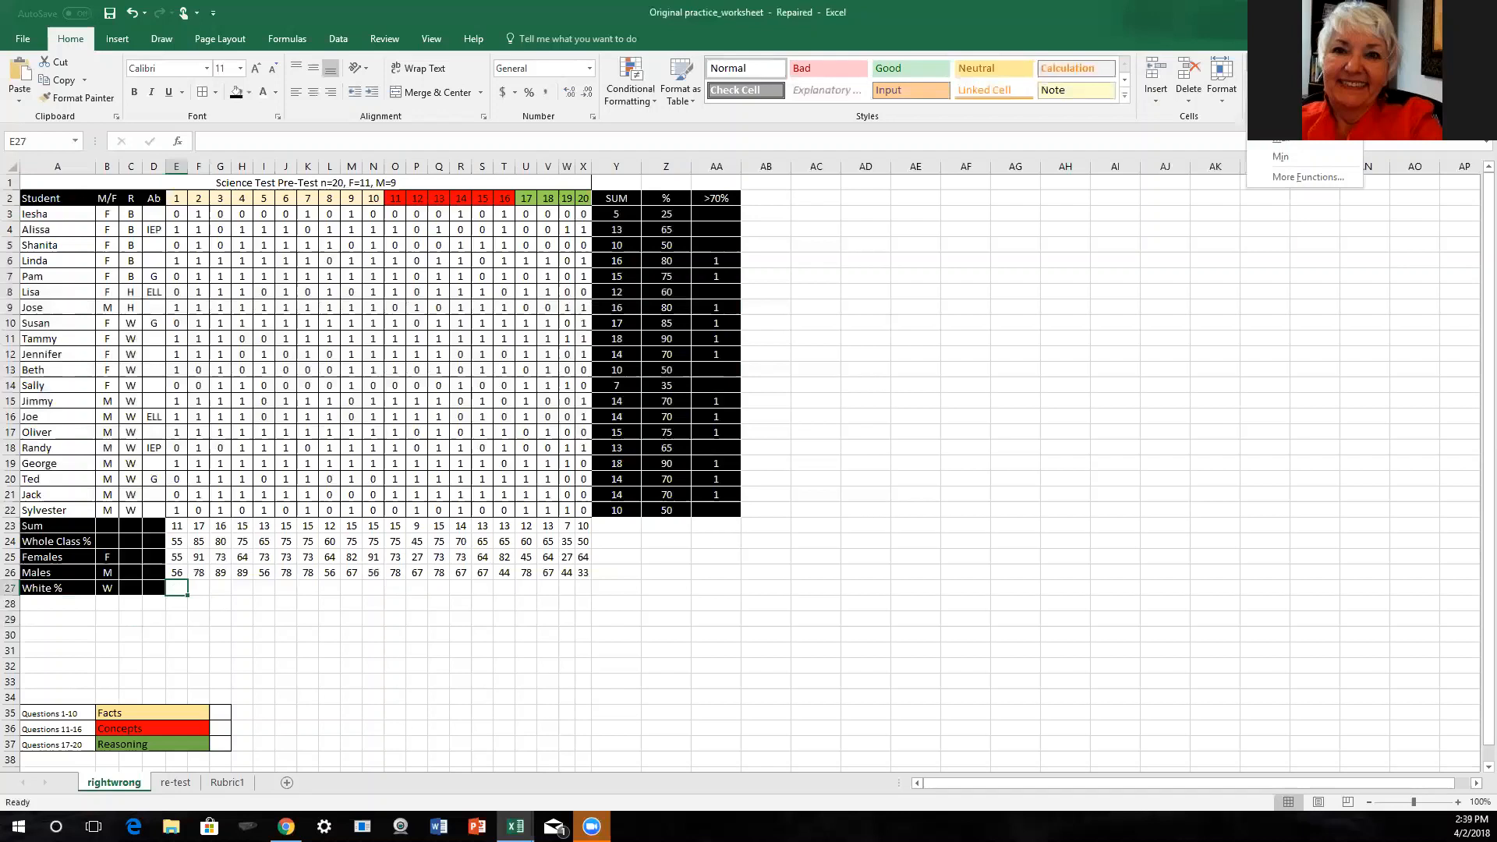
{"action": "left_click", "coordinate": [1280, 76]}
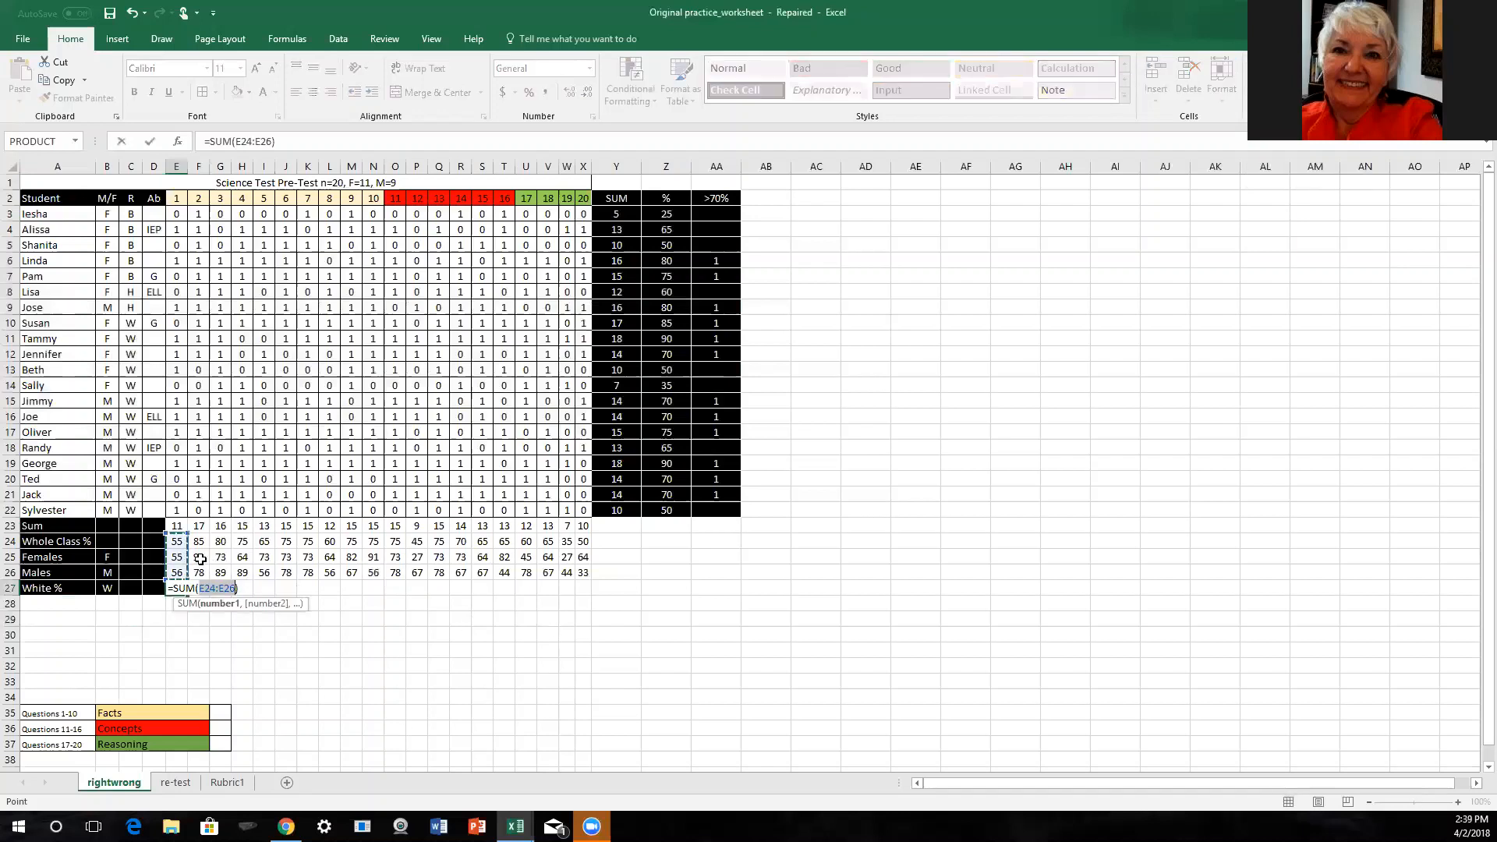
{"action": "left_click_drag", "start_coordinate": [187, 534], "coordinate": [182, 560]}
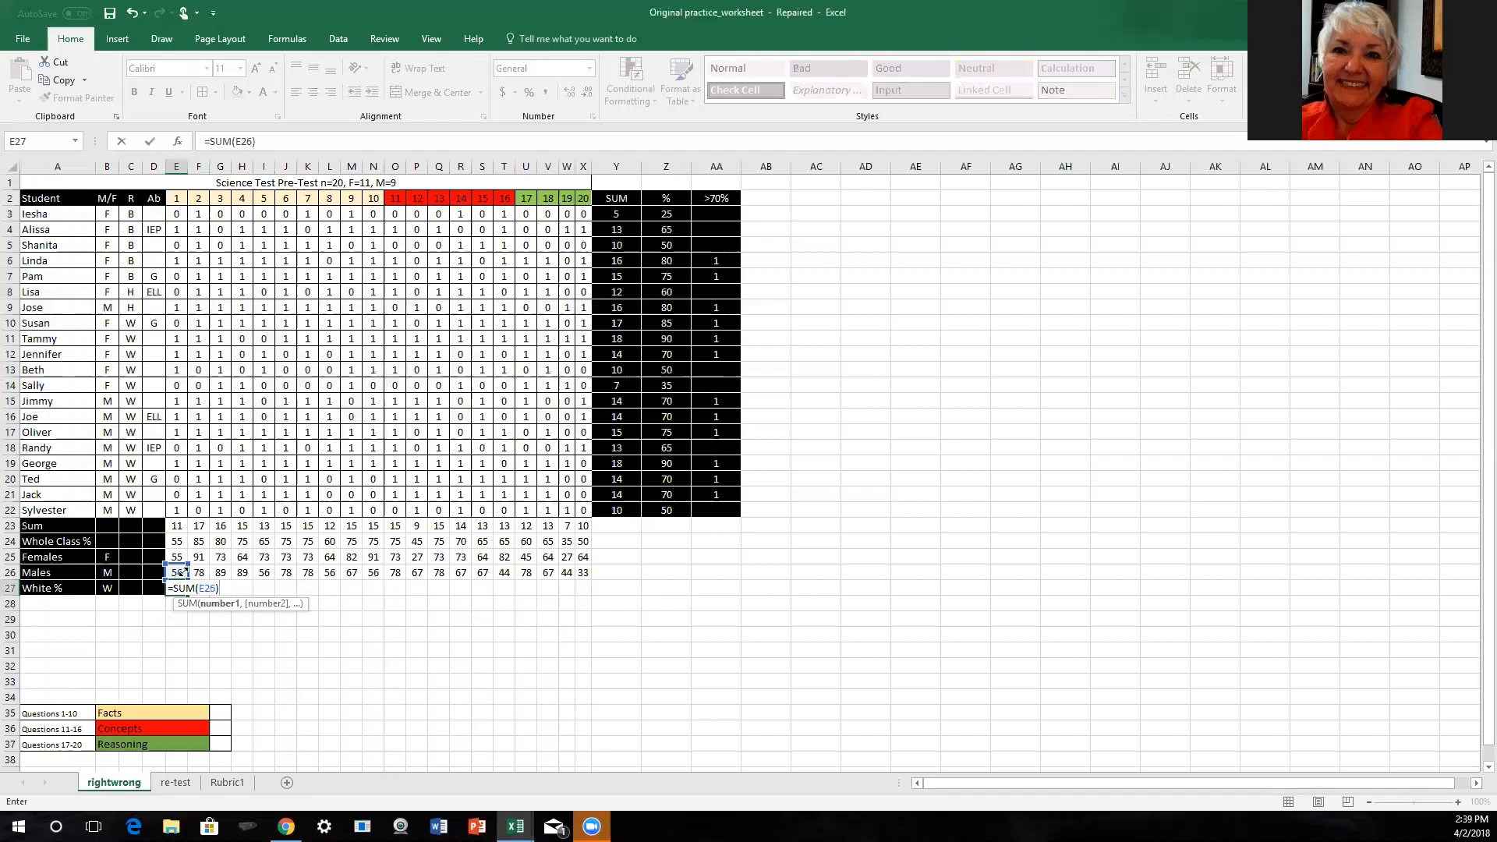
{"action": "left_click", "coordinate": [207, 588]}
{"action": "left_click", "coordinate": [204, 588]}
{"action": "type", "text": "10"}
{"action": "type", "text": ":"}
{"action": "type", "text": "E22"}
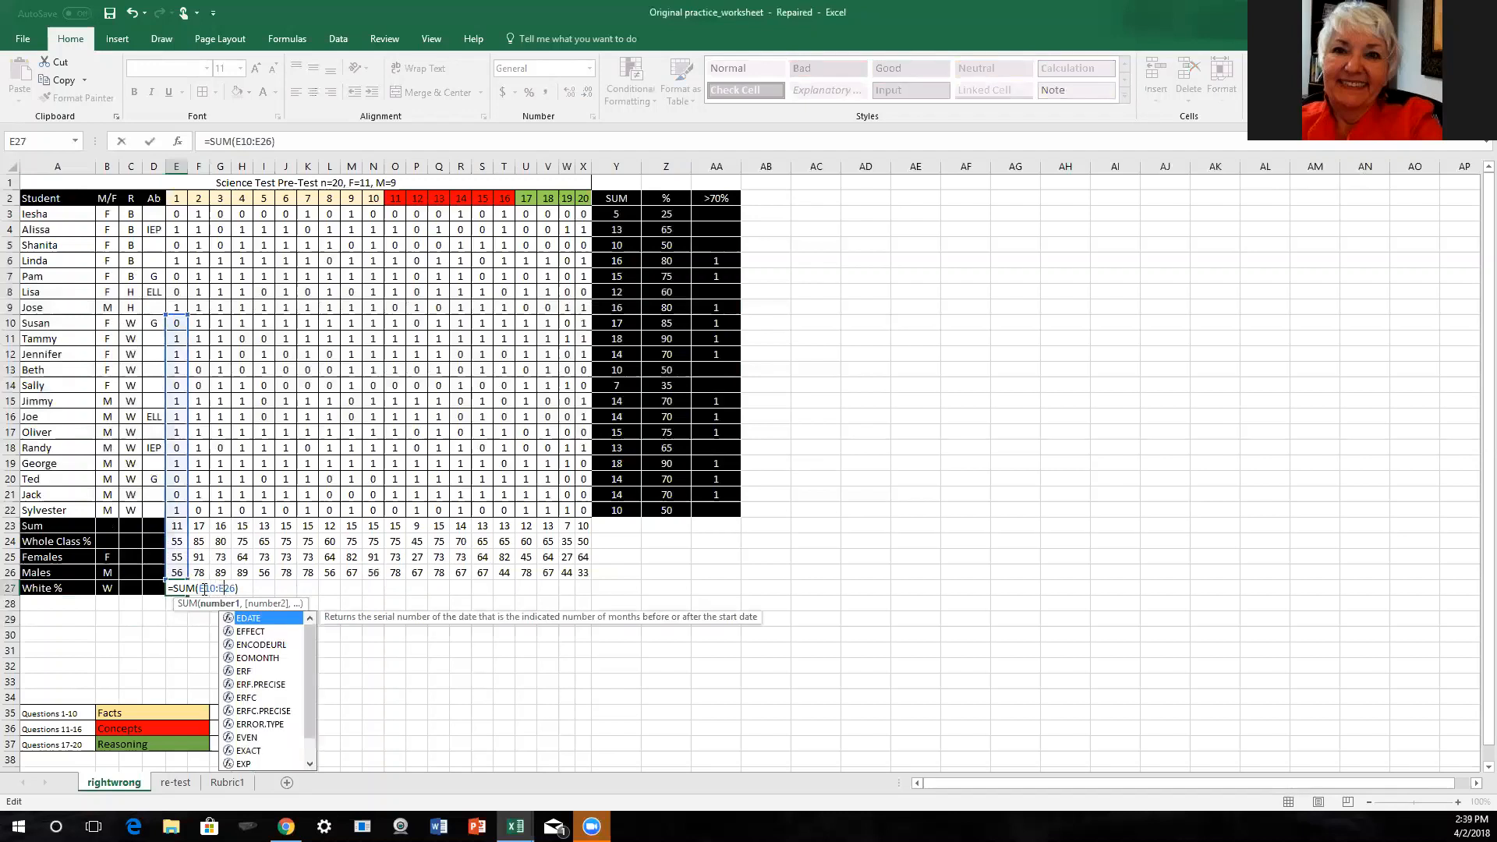
{"action": "key", "text": "Delete"}
{"action": "key", "text": "Delete"}
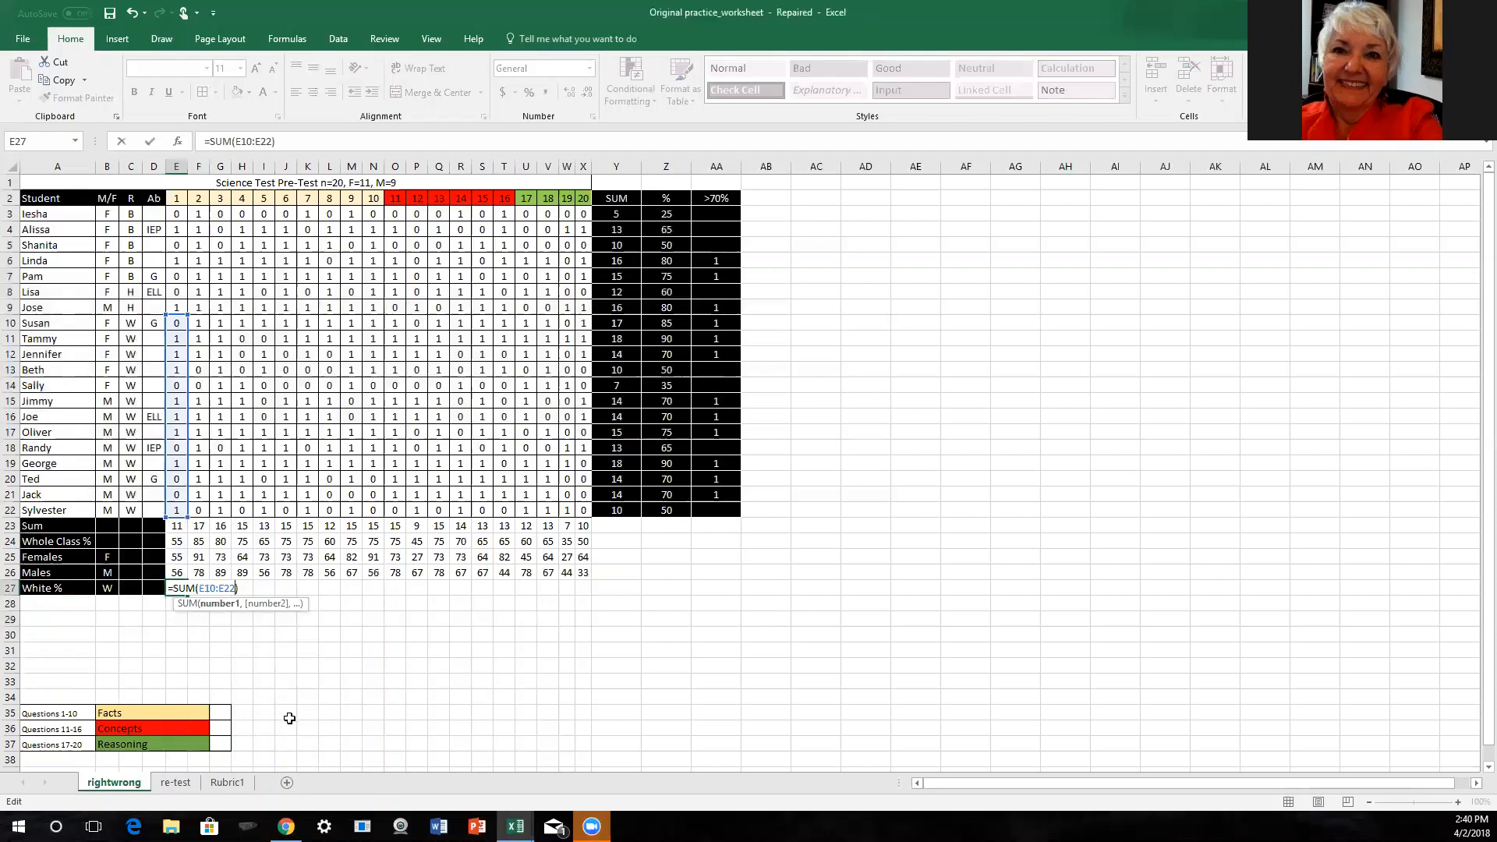
{"action": "left_click", "coordinate": [239, 588]}
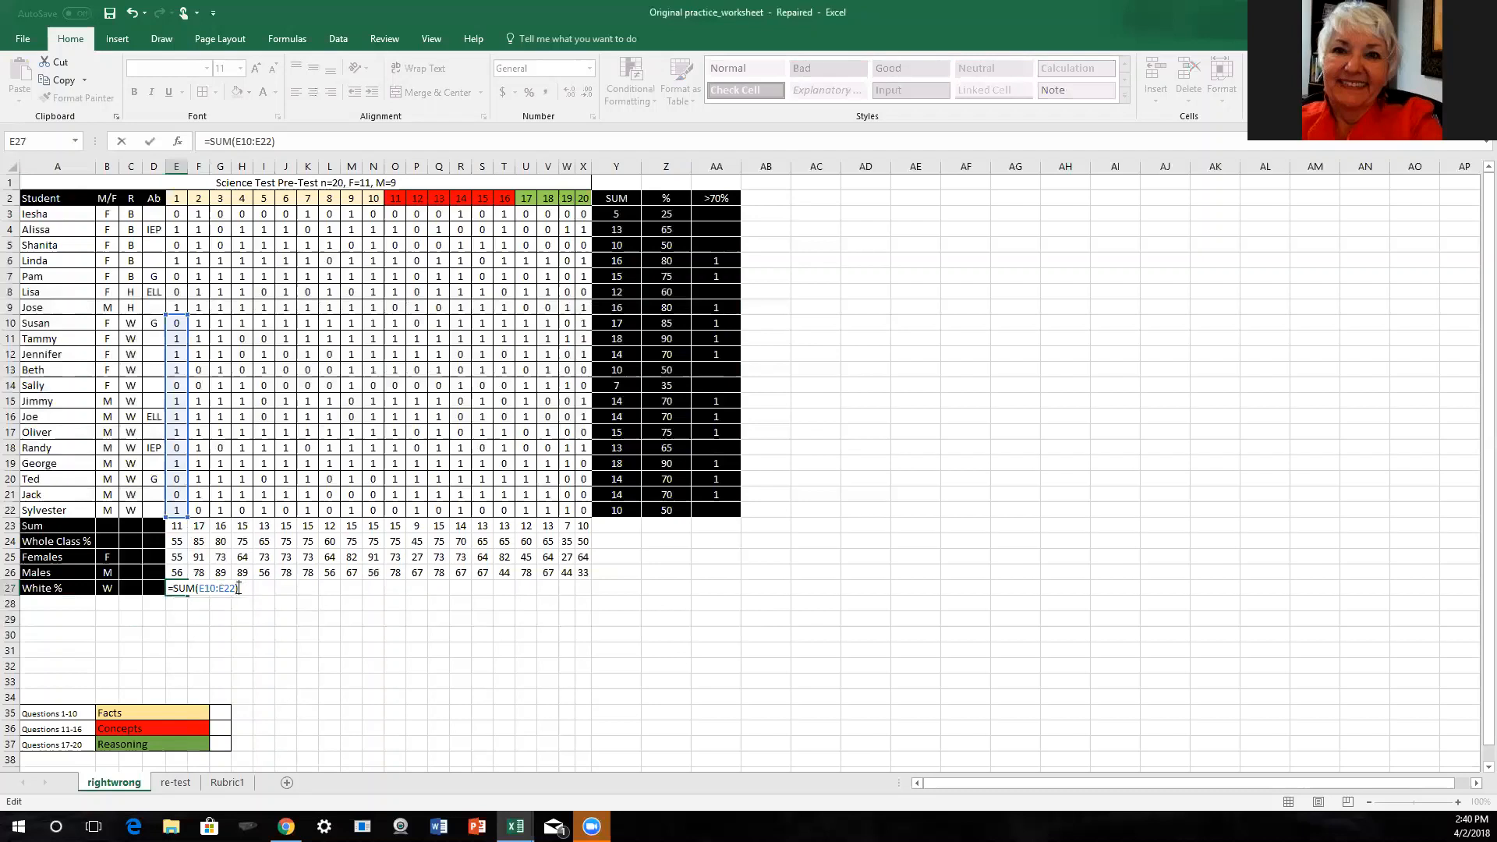
{"action": "type", "text": "/13*100"}
{"action": "key", "text": "Return"}
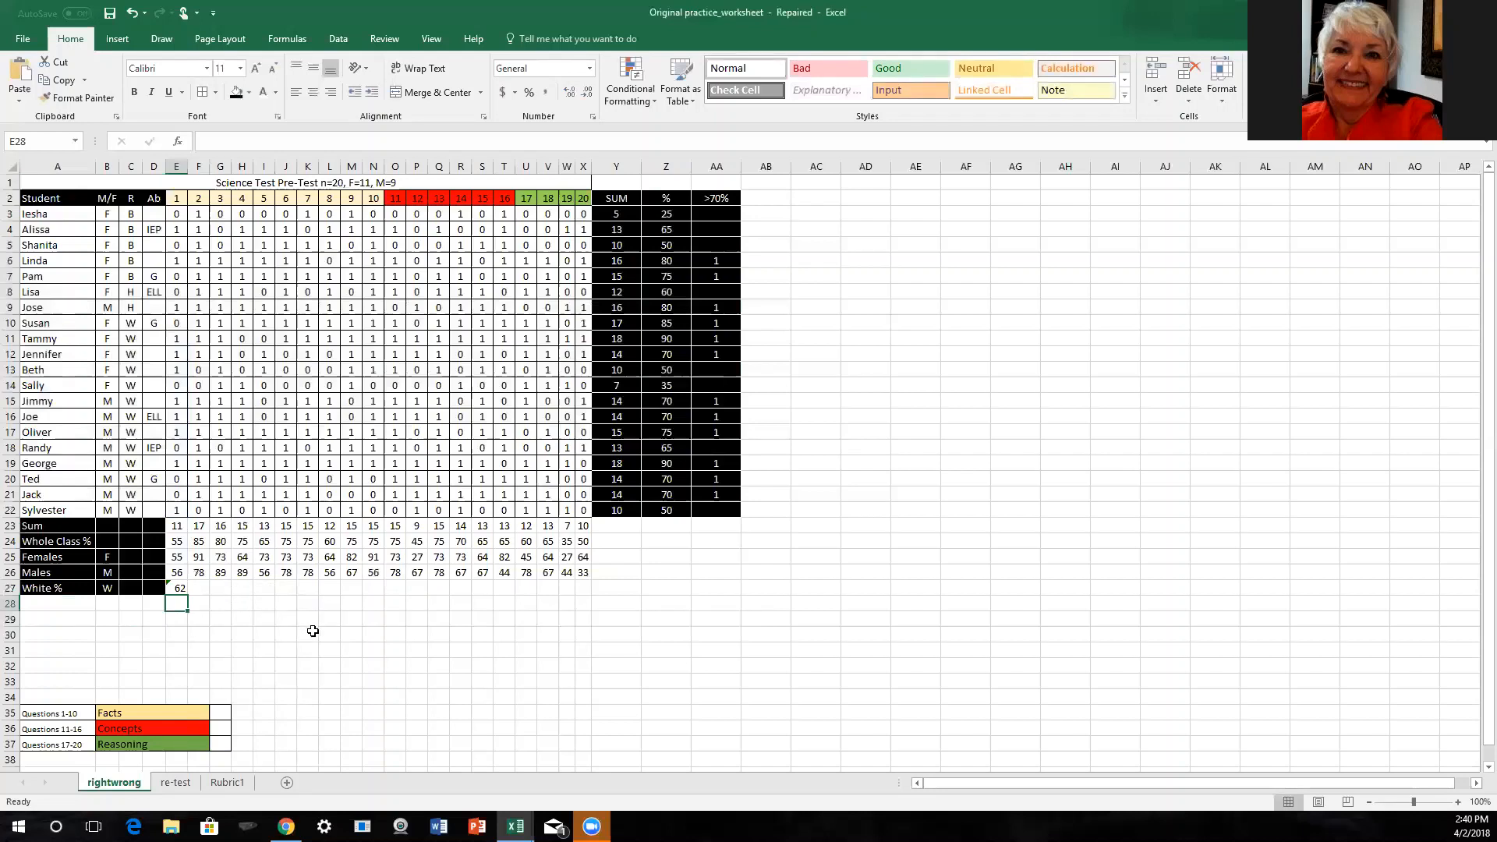
- Copy the White % formula from E27 across through X27 and ignore the formula errors flagged in those cells
{"action": "left_click", "coordinate": [176, 589]}
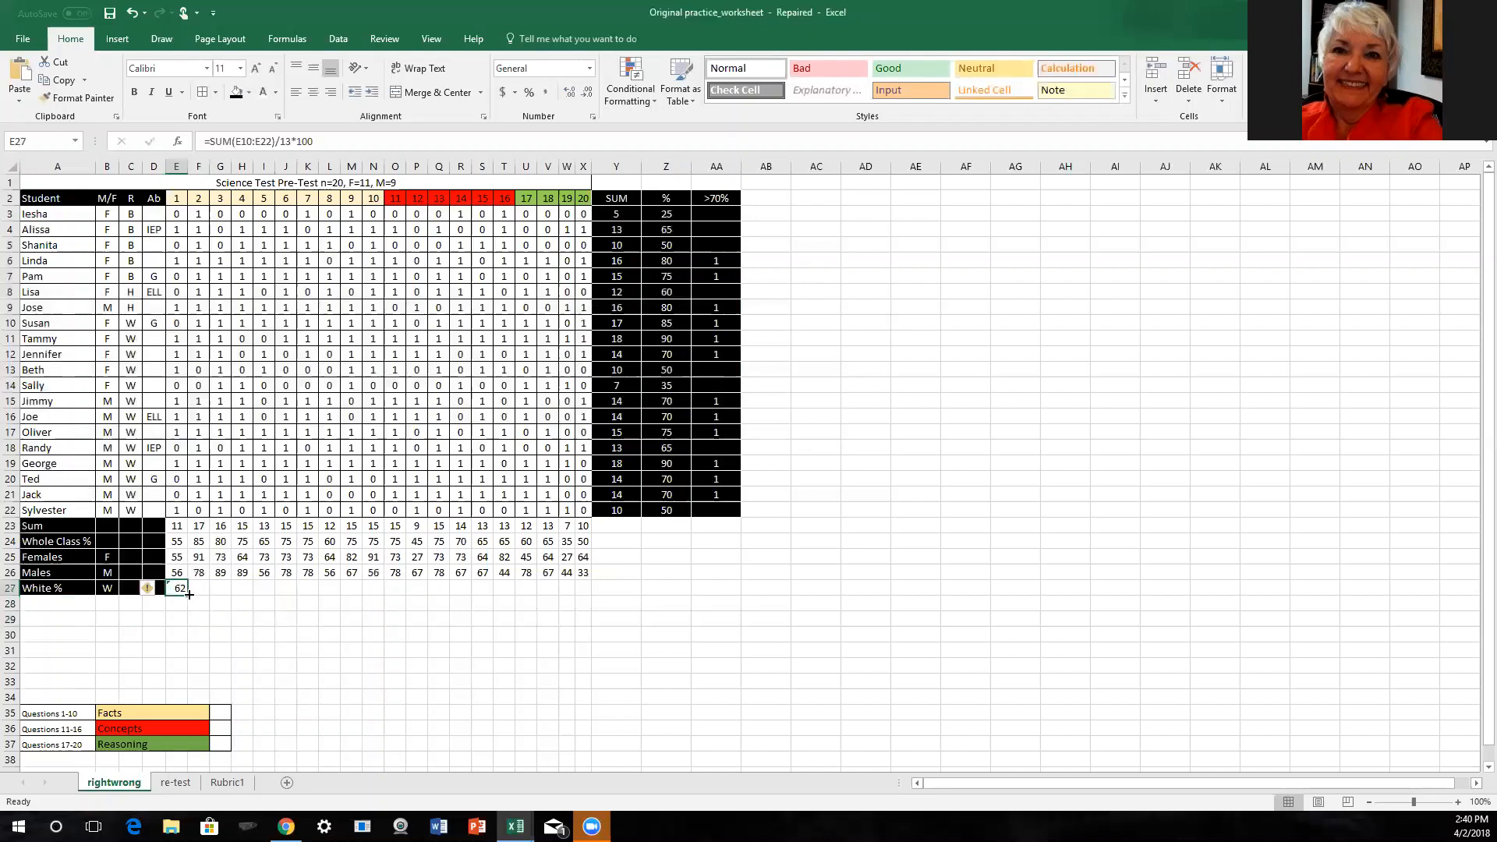
{"action": "left_click_drag", "start_coordinate": [187, 592], "coordinate": [587, 591]}
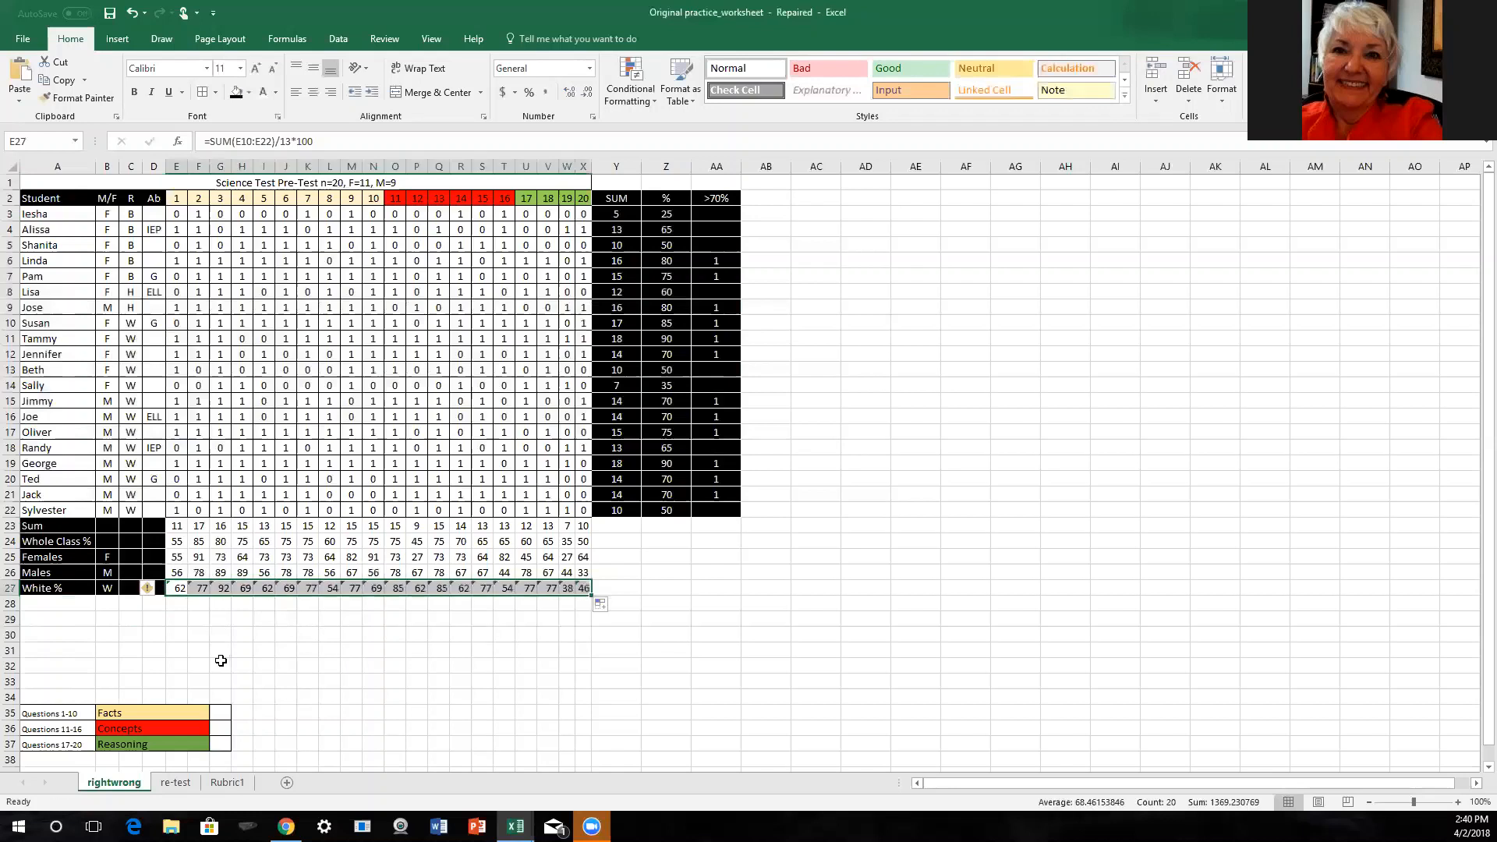
{"action": "left_click", "coordinate": [160, 590]}
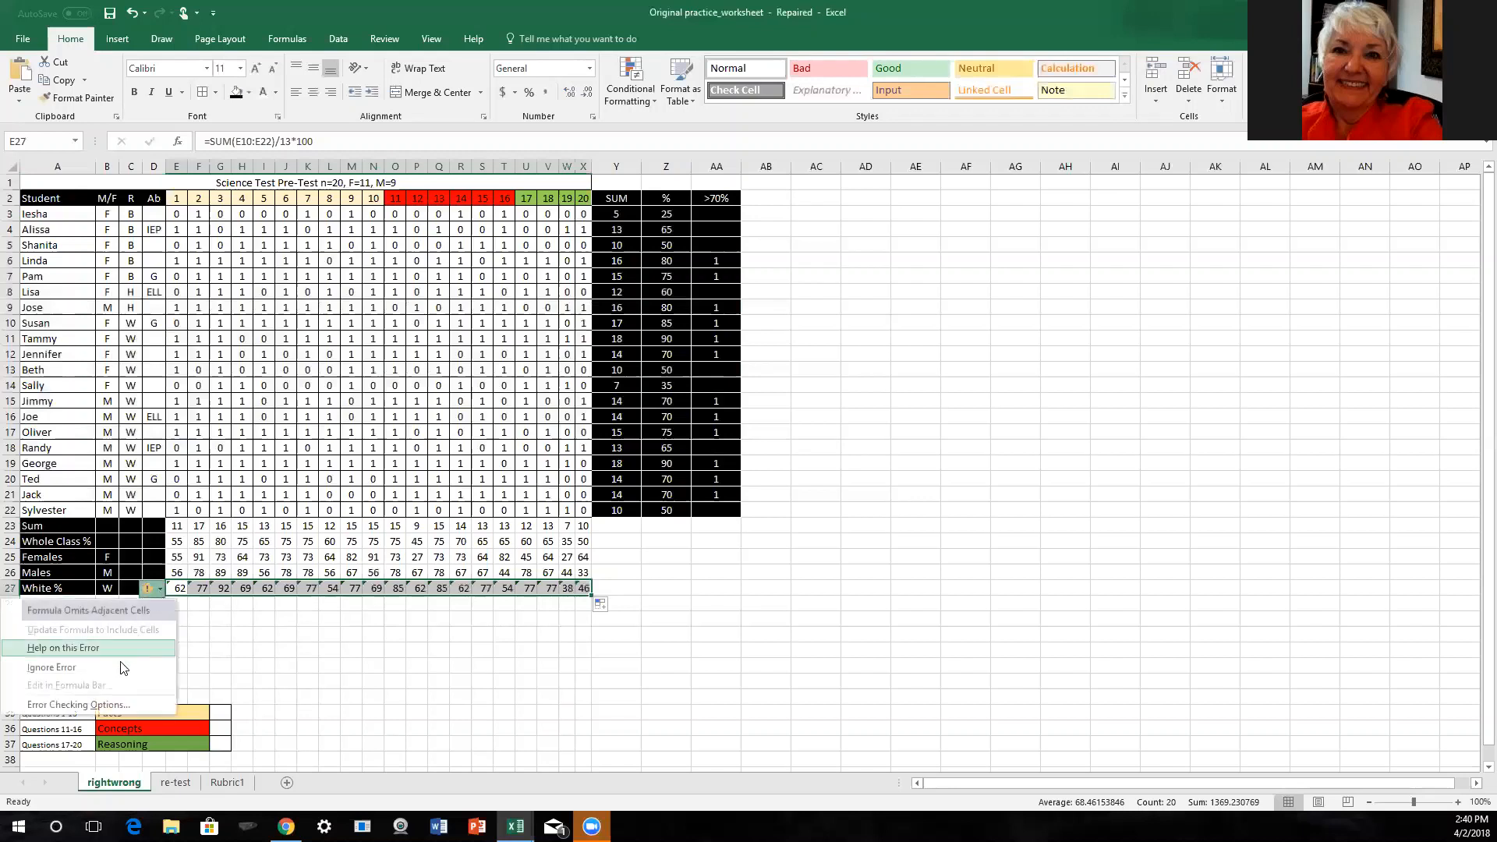
{"action": "left_click", "coordinate": [123, 668]}
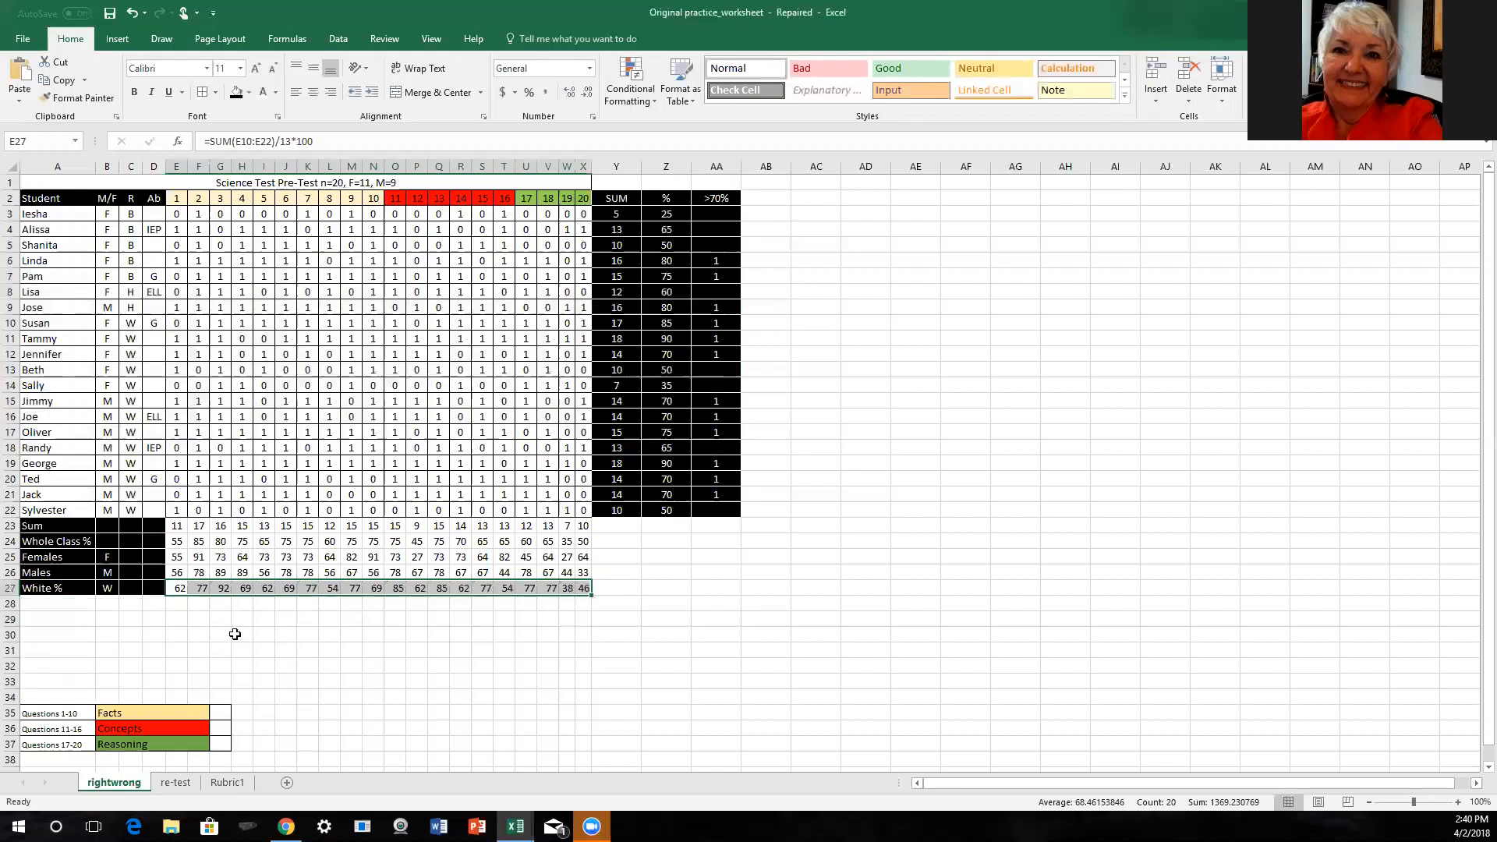
- Label summary row 28 with "Black %" in A28 and "B" in B28
{"action": "left_click", "coordinate": [47, 604]}
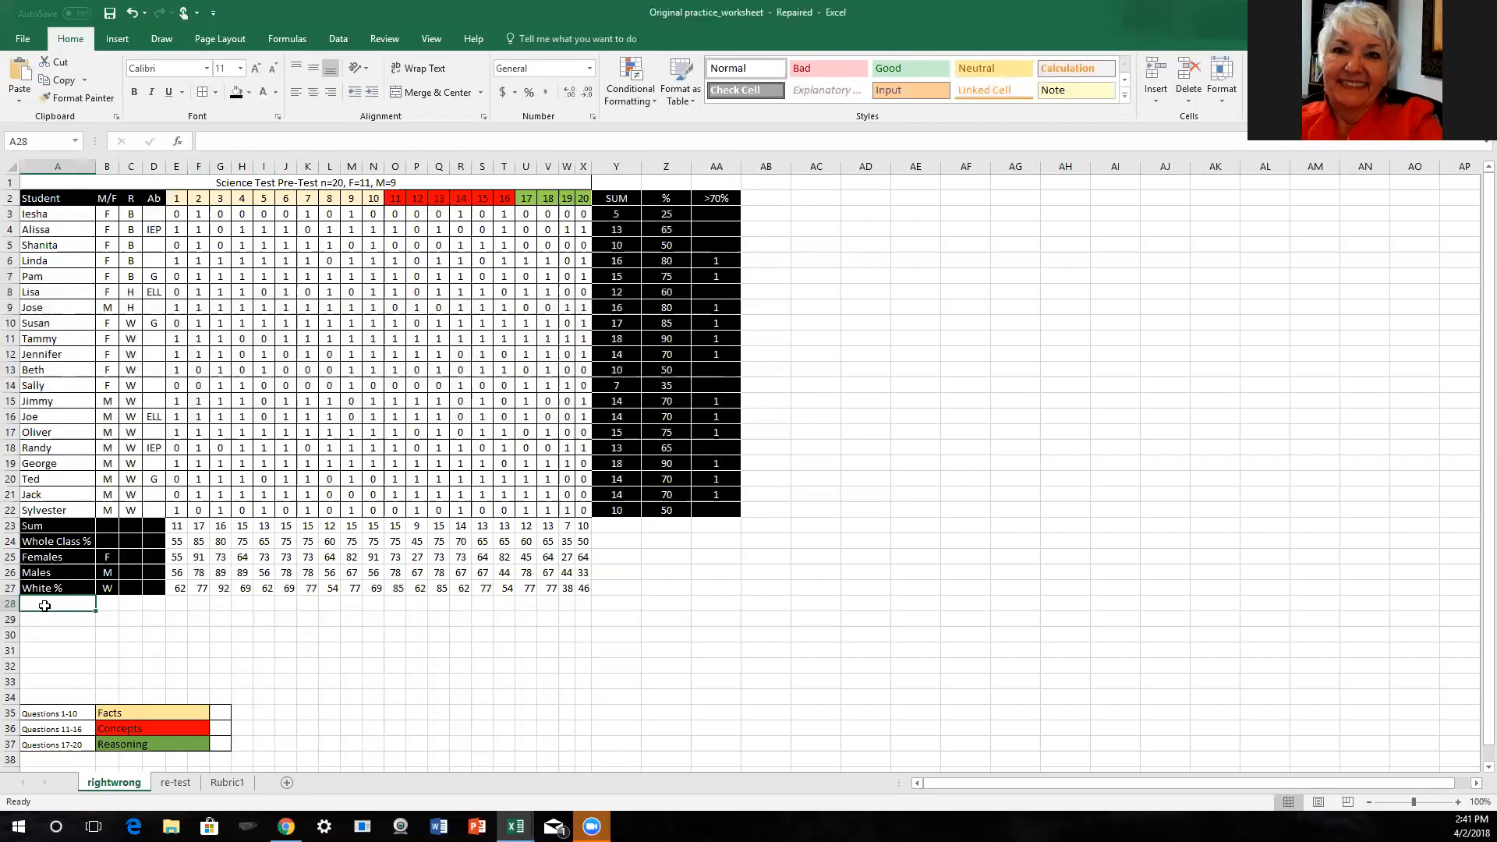
{"action": "type", "text": "Black"}
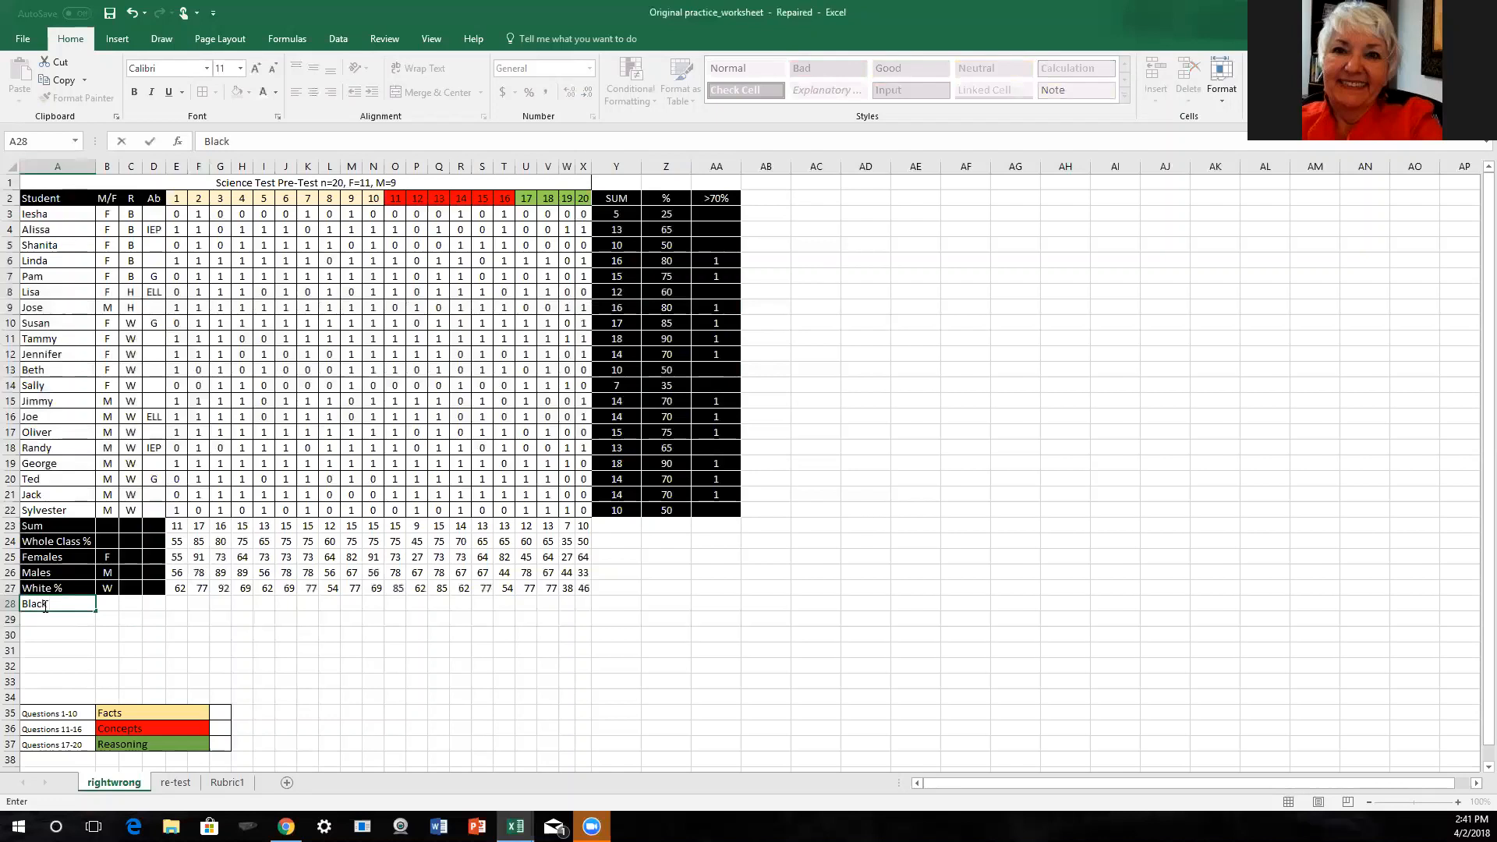
{"action": "type", "text": " %"}
{"action": "left_click", "coordinate": [104, 602]}
{"action": "type", "text": "B"}
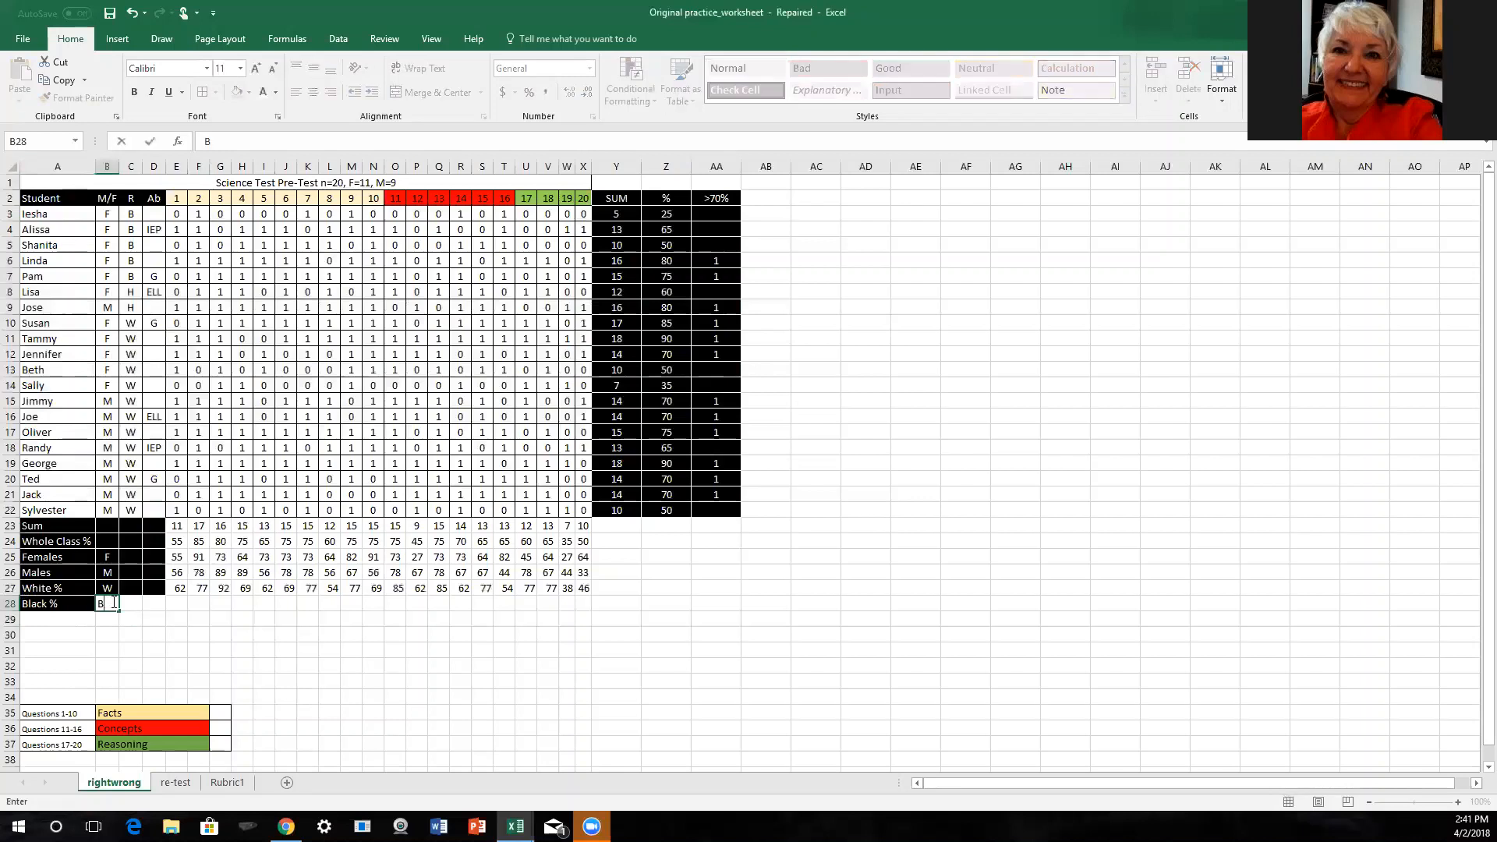
{"action": "left_click", "coordinate": [130, 603]}
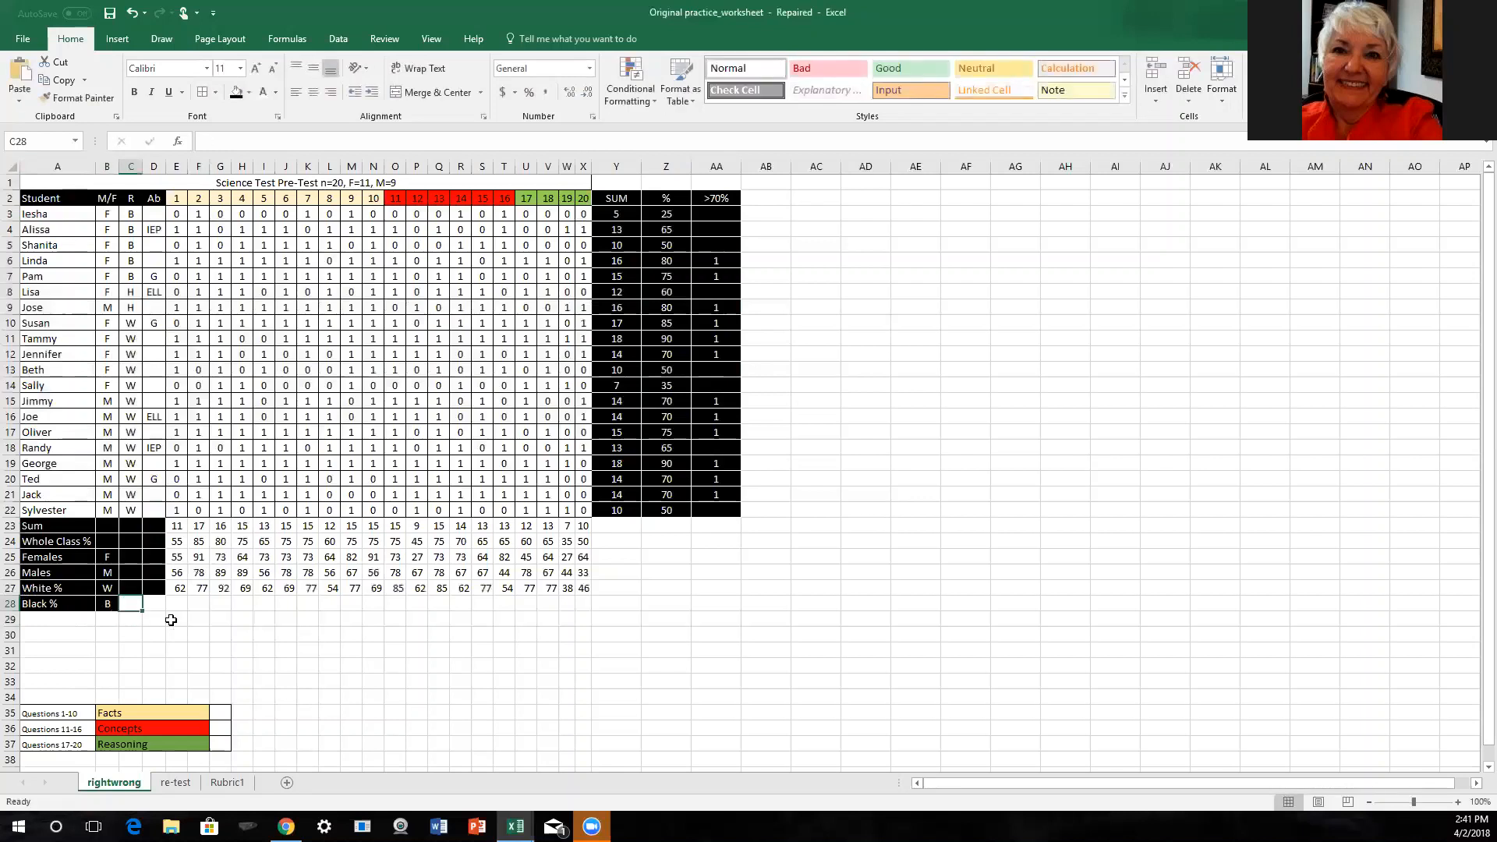
- Fill the row 28 label cells A28:D28 with black
{"action": "left_click", "coordinate": [66, 605]}
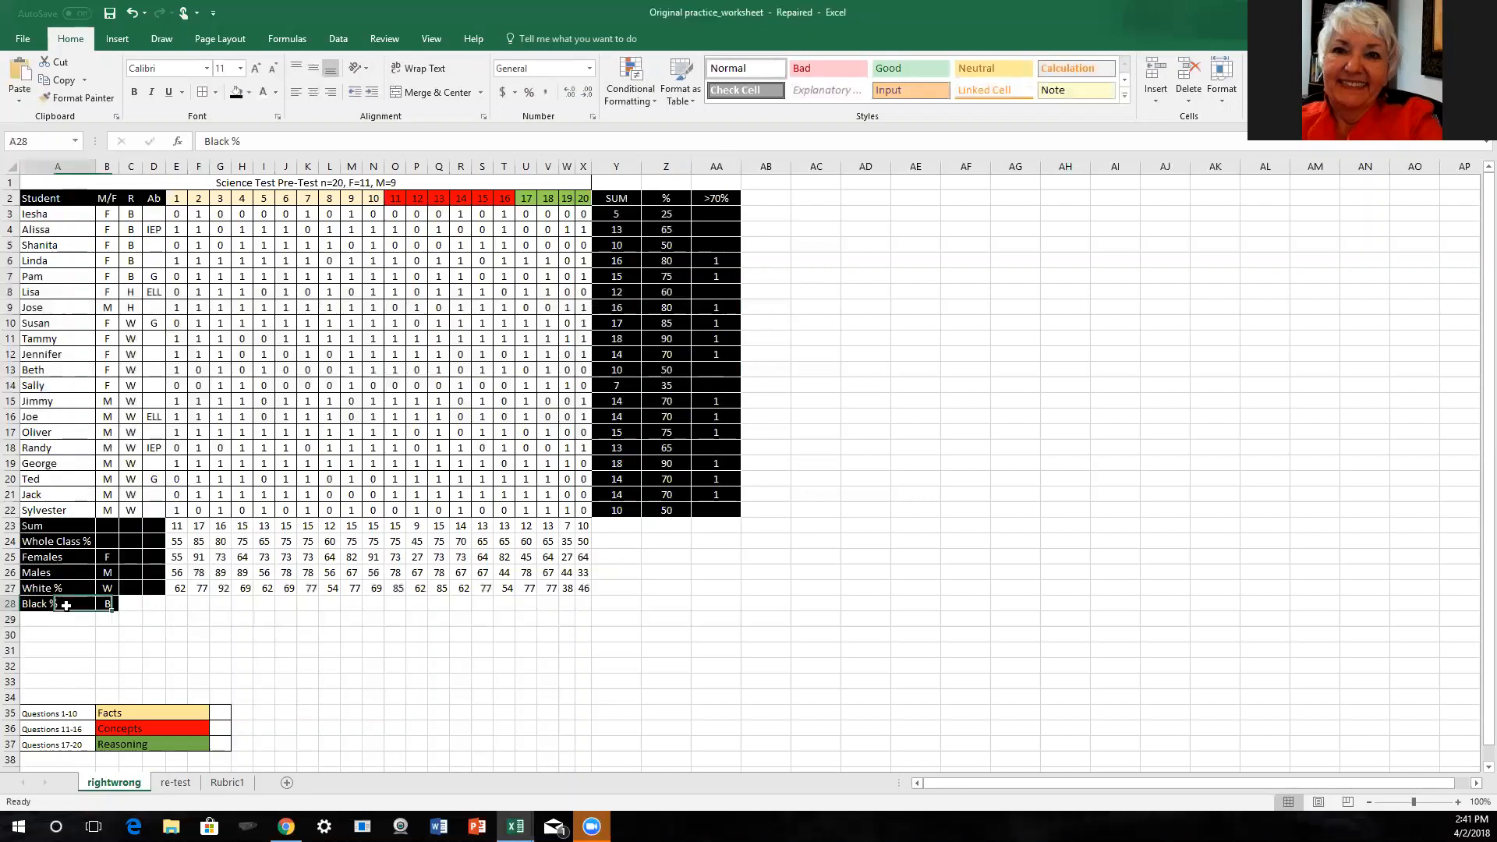
{"action": "left_click", "coordinate": [160, 602], "text": "shift"}
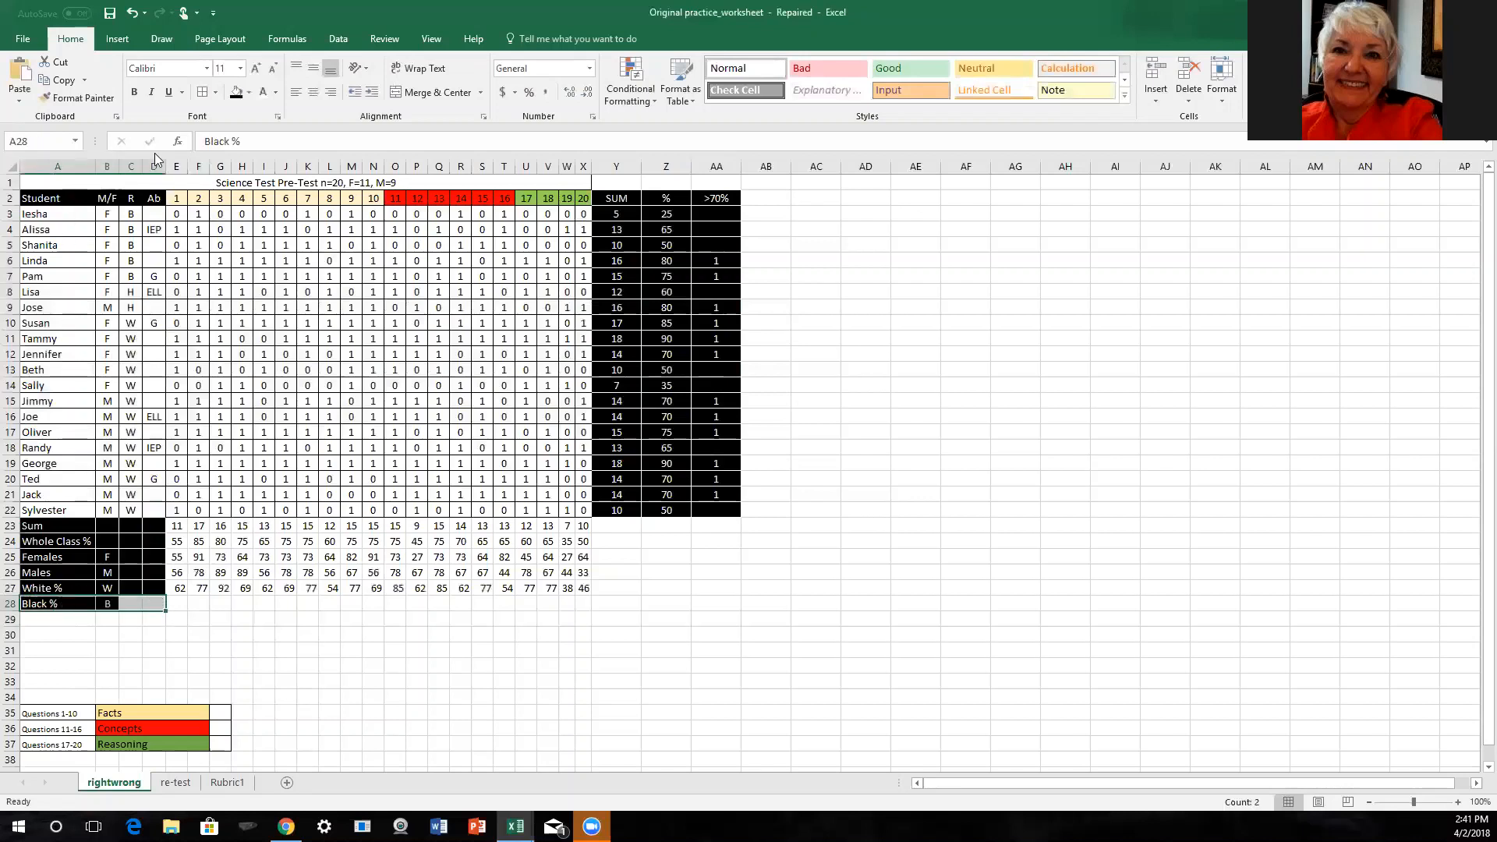
{"action": "left_click", "coordinate": [236, 92]}
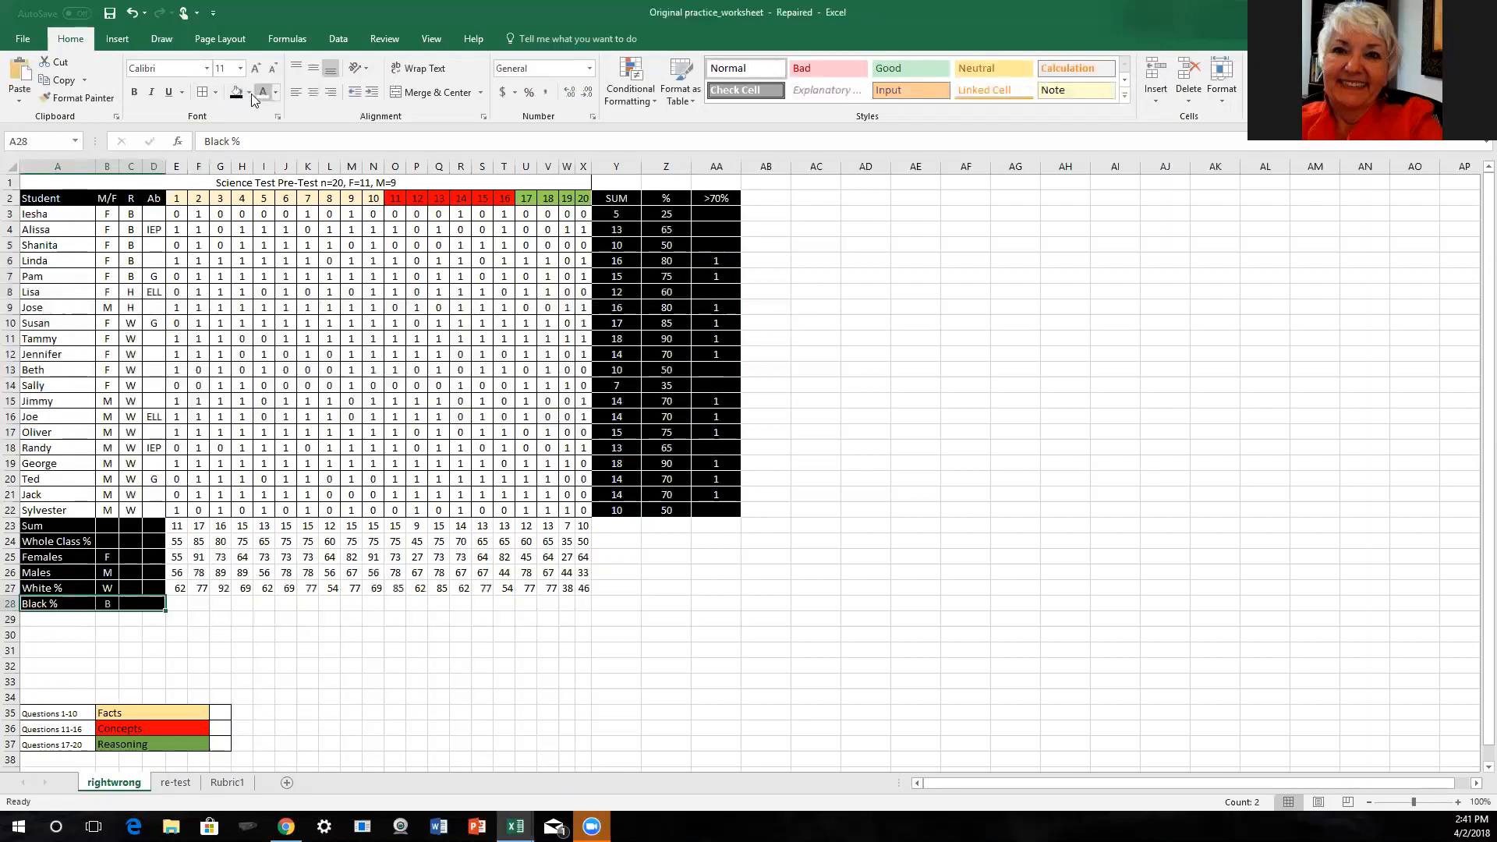
{"action": "left_click", "coordinate": [128, 629]}
- Enter the formula =SUM(E3:E7)/5*100 in E28 to calculate the Black % for question 1
{"action": "left_click", "coordinate": [172, 603]}
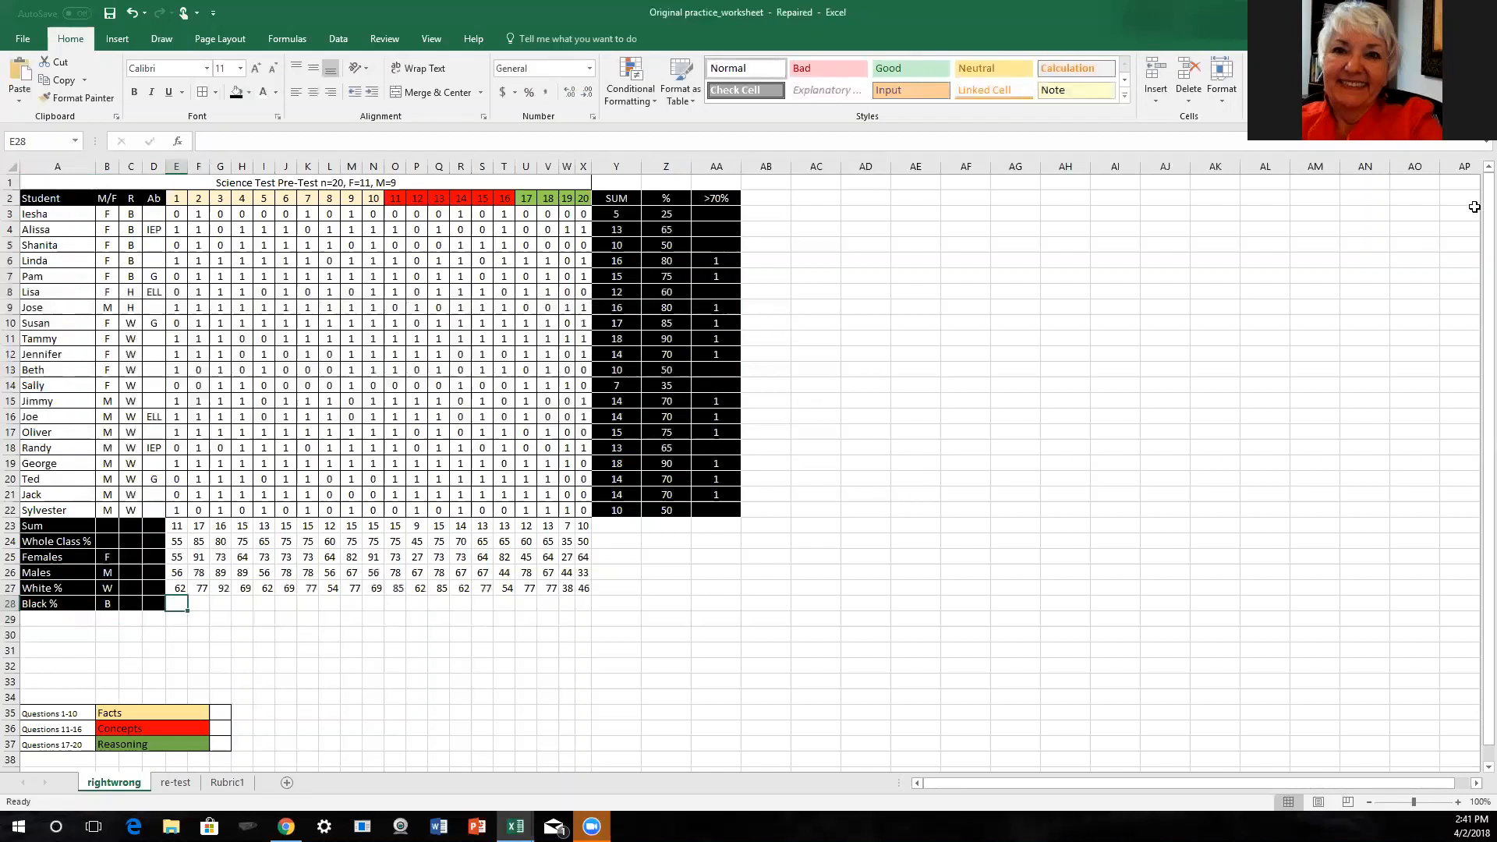
{"action": "left_click", "coordinate": [1312, 62]}
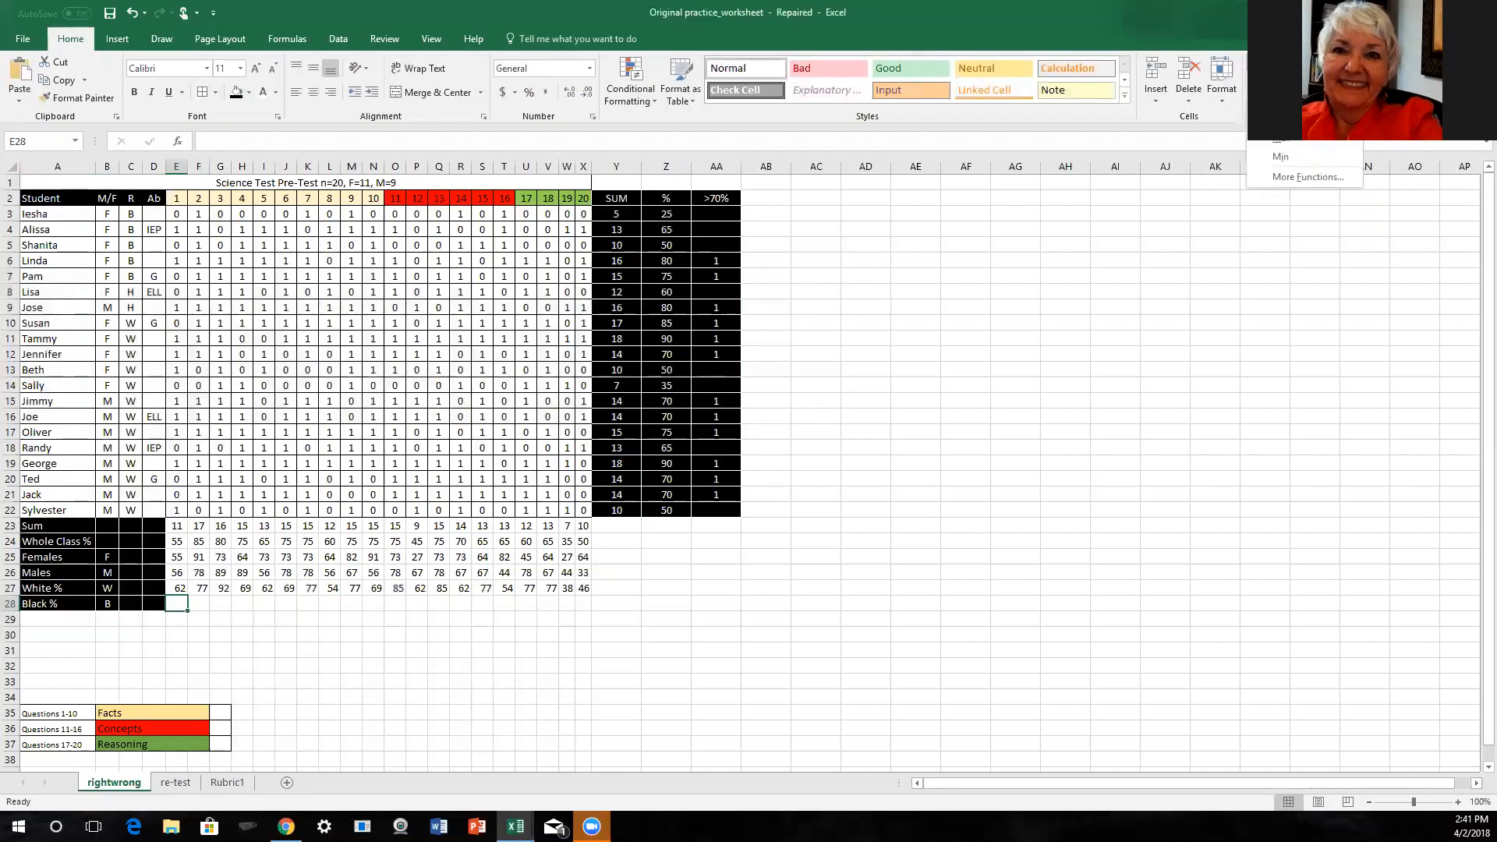
{"action": "left_click", "coordinate": [1290, 76]}
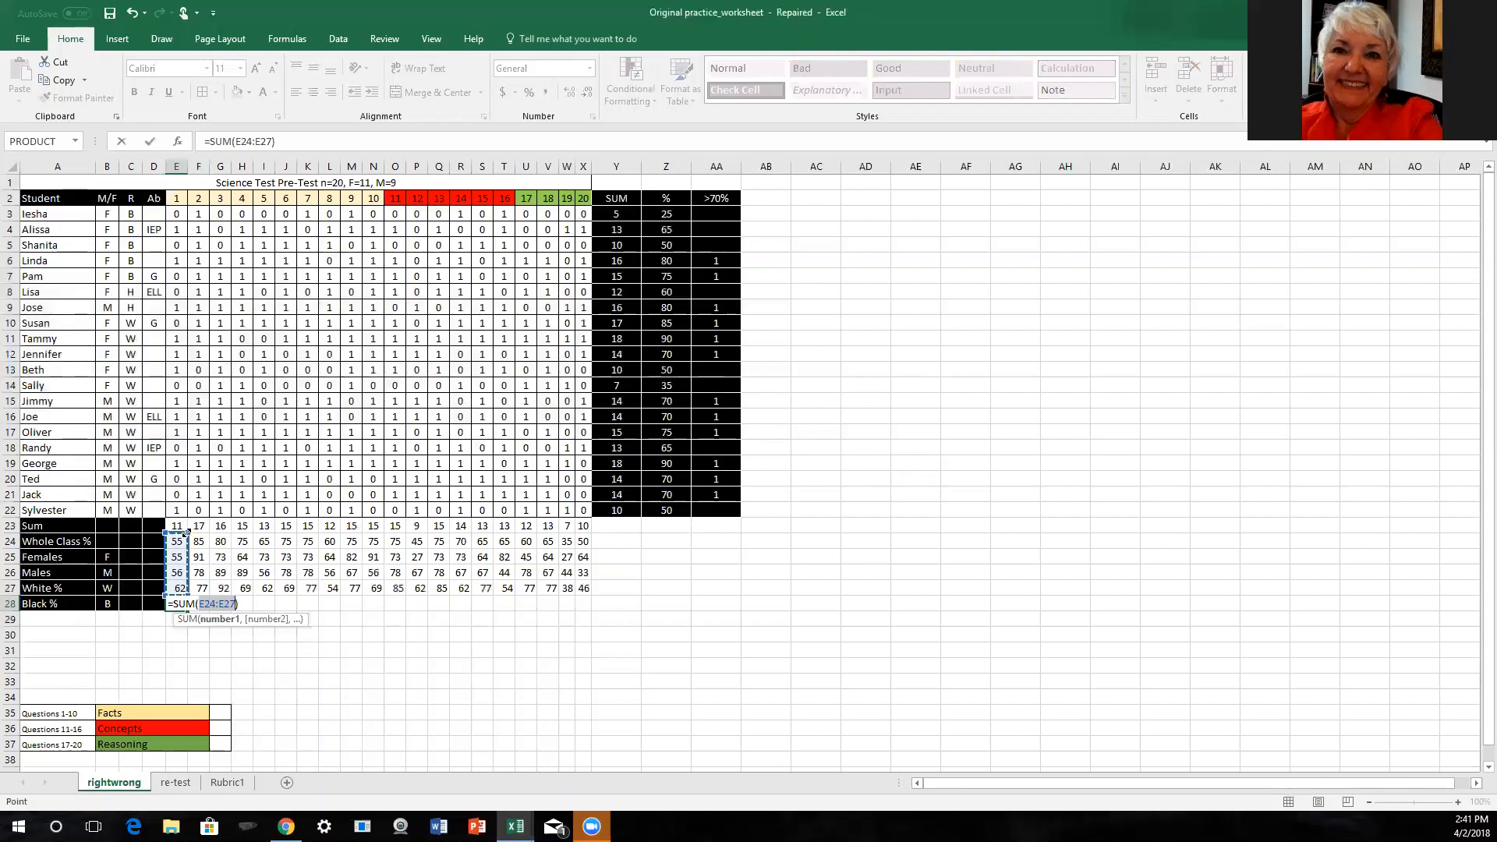
{"action": "left_click", "coordinate": [206, 603]}
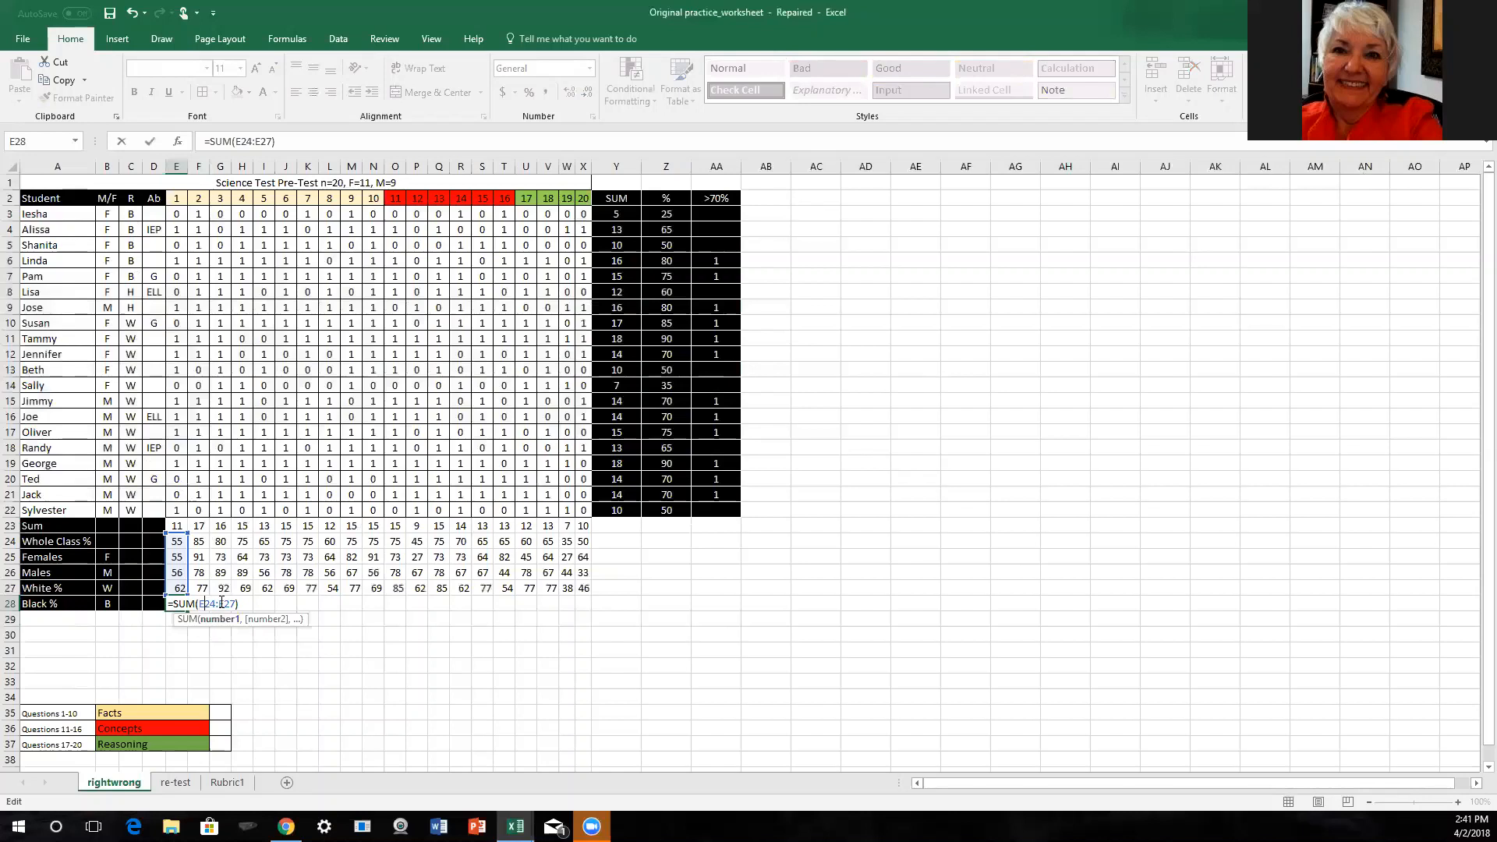
{"action": "key", "text": "BackSpace"}
{"action": "key", "text": "BackSpace"}
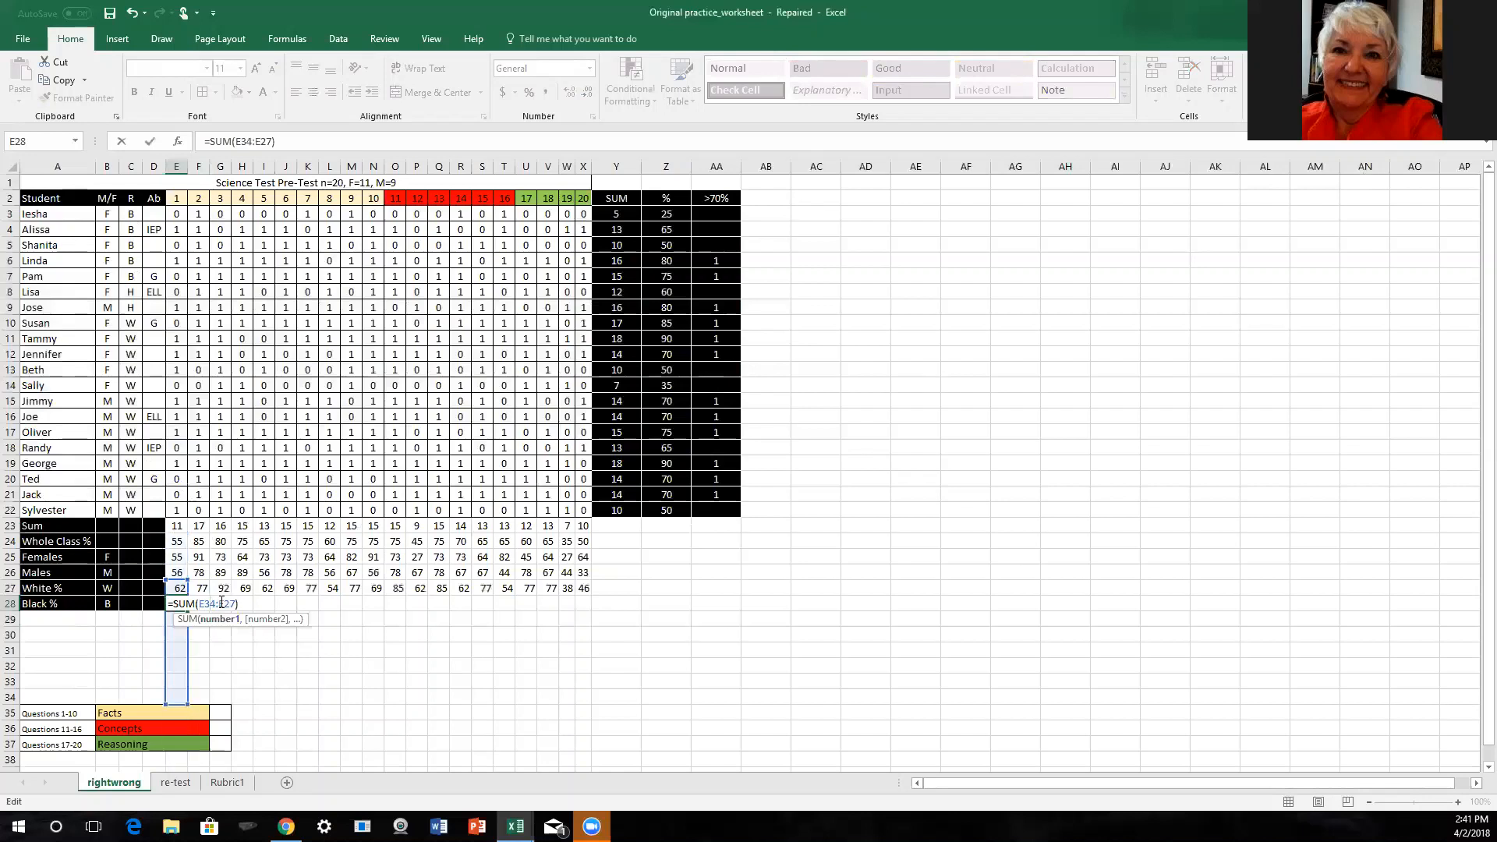
{"action": "type", "text": "3"}
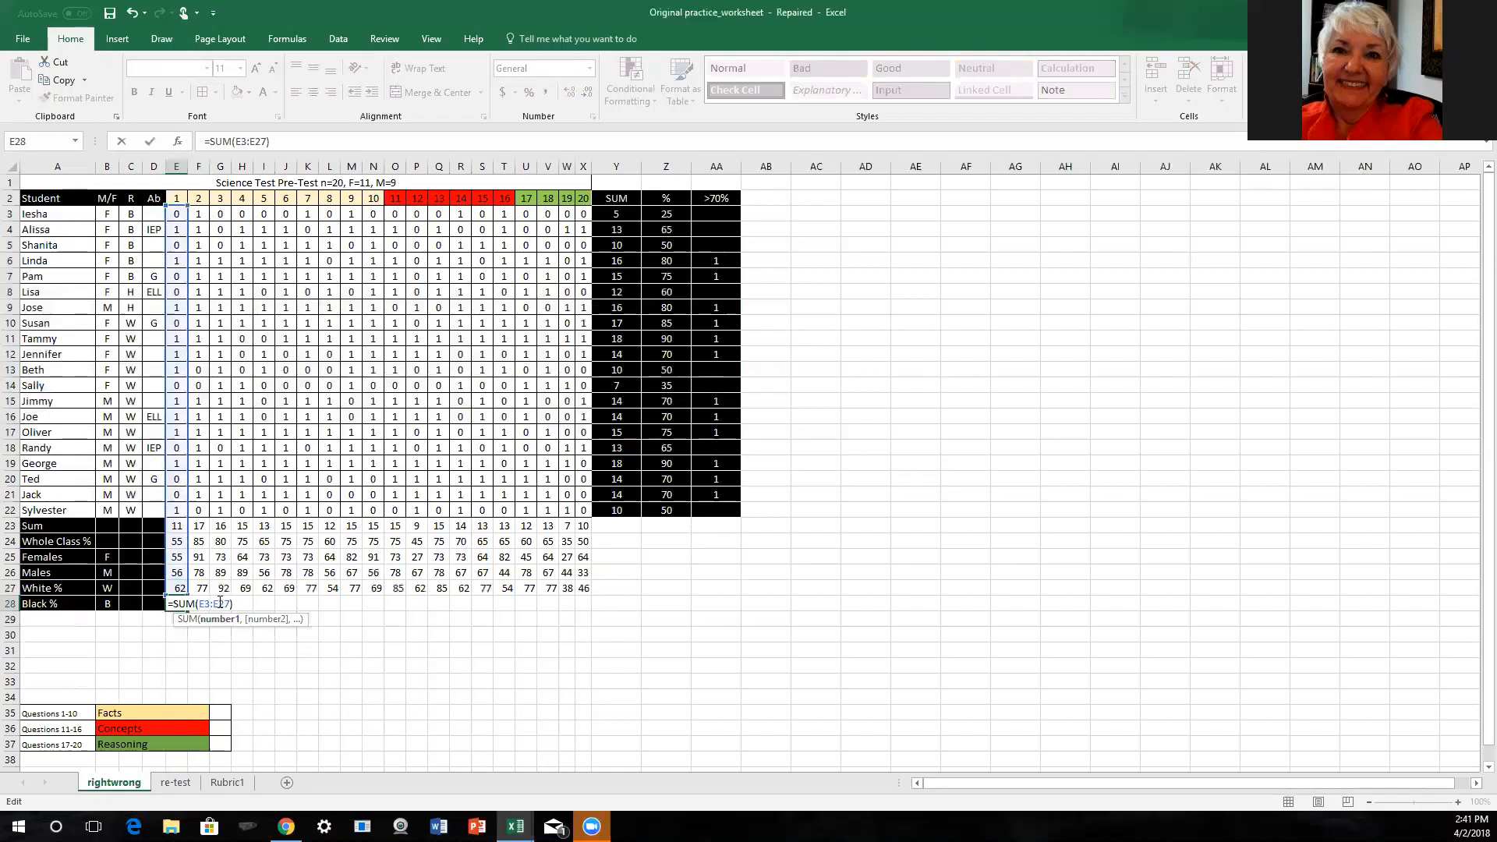
{"action": "left_click", "coordinate": [220, 603]}
{"action": "key", "text": "BackSpace"}
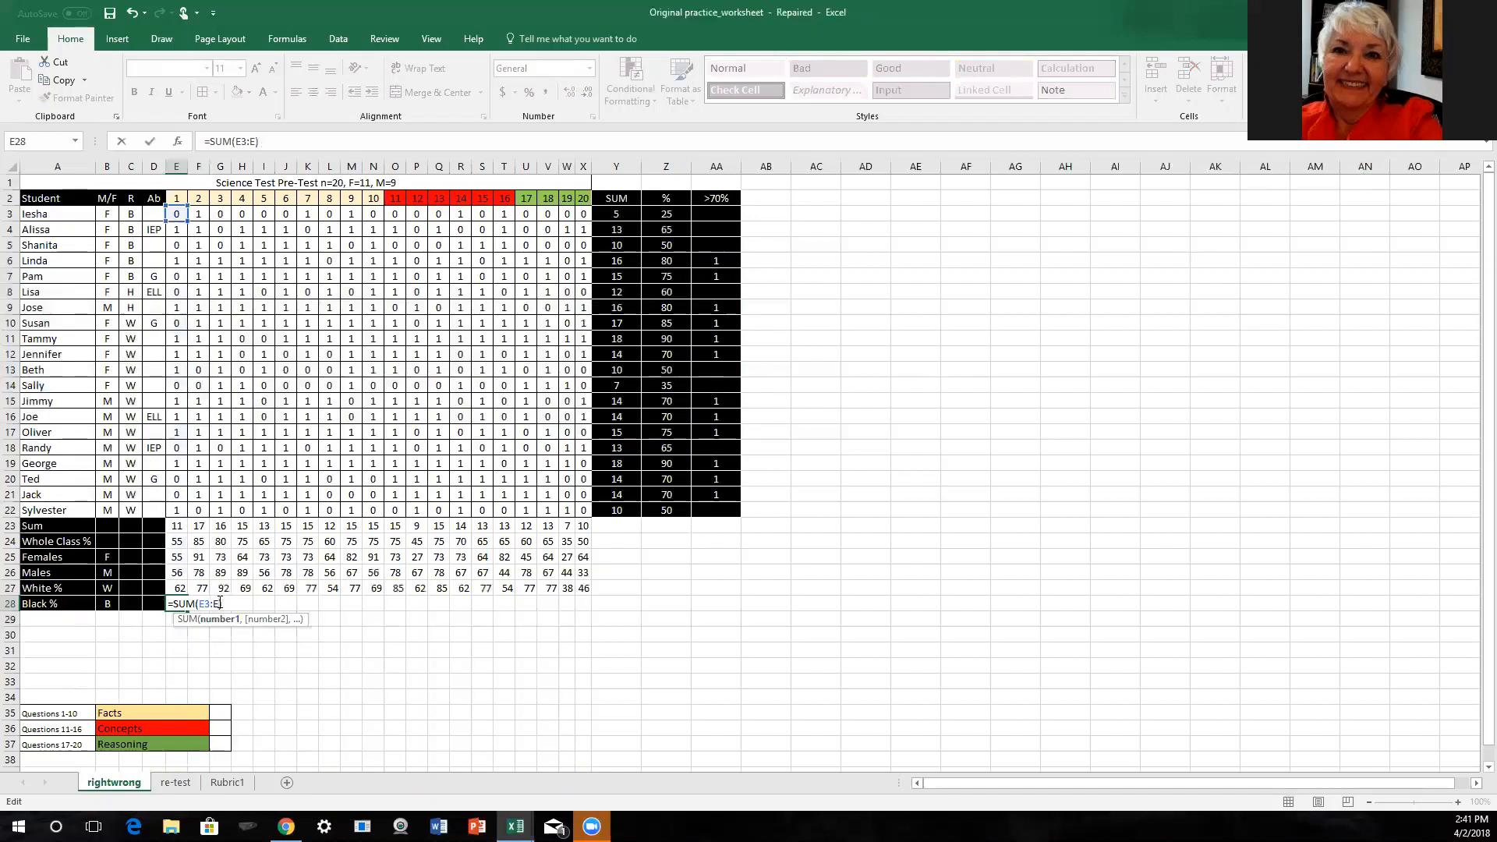
{"action": "type", "text": "7)"}
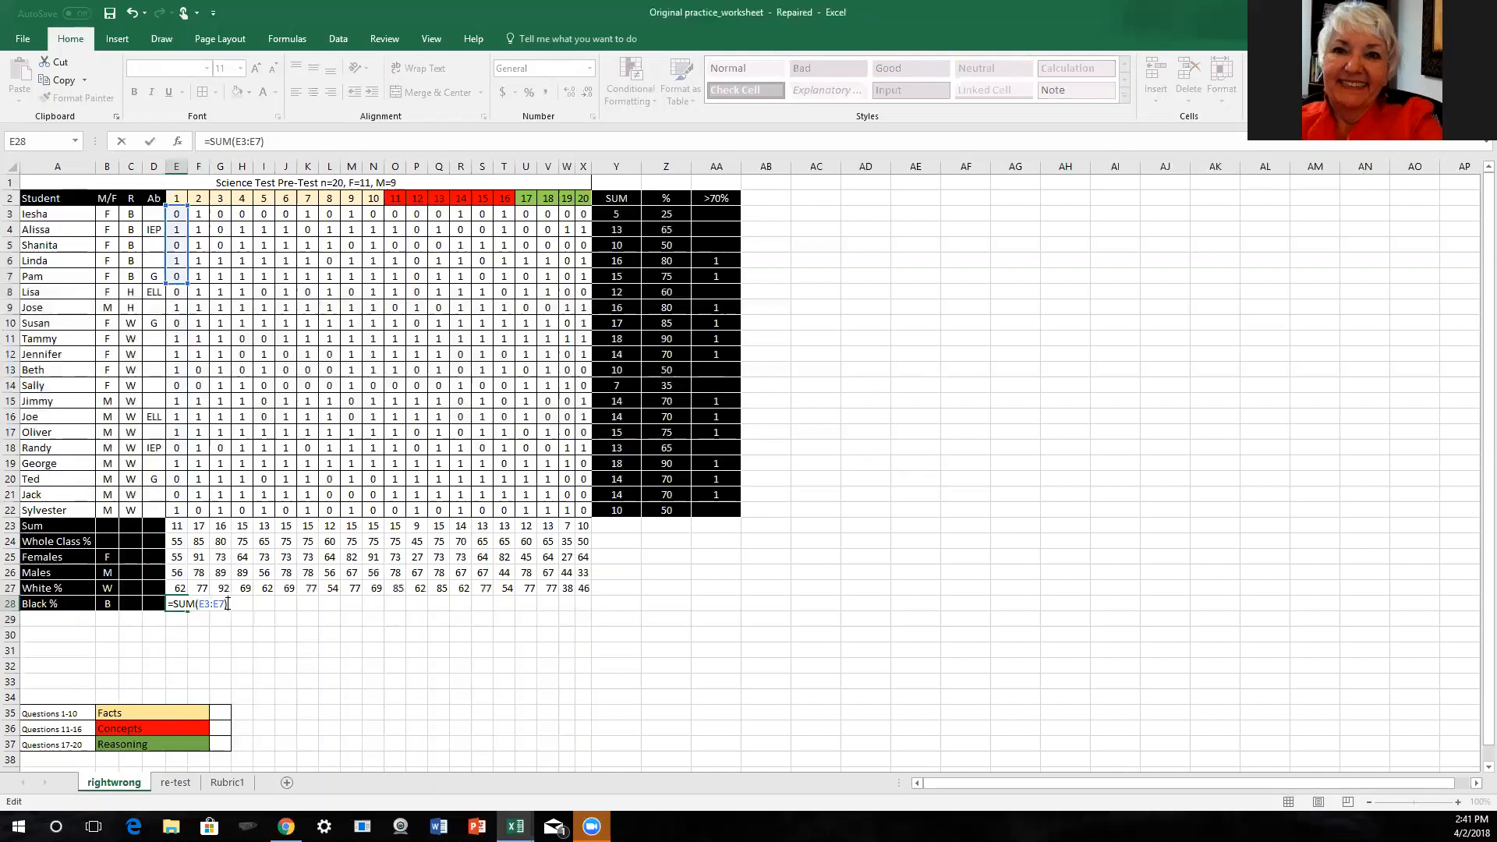
{"action": "type", "text": "/"}
{"action": "type", "text": "5*100"}
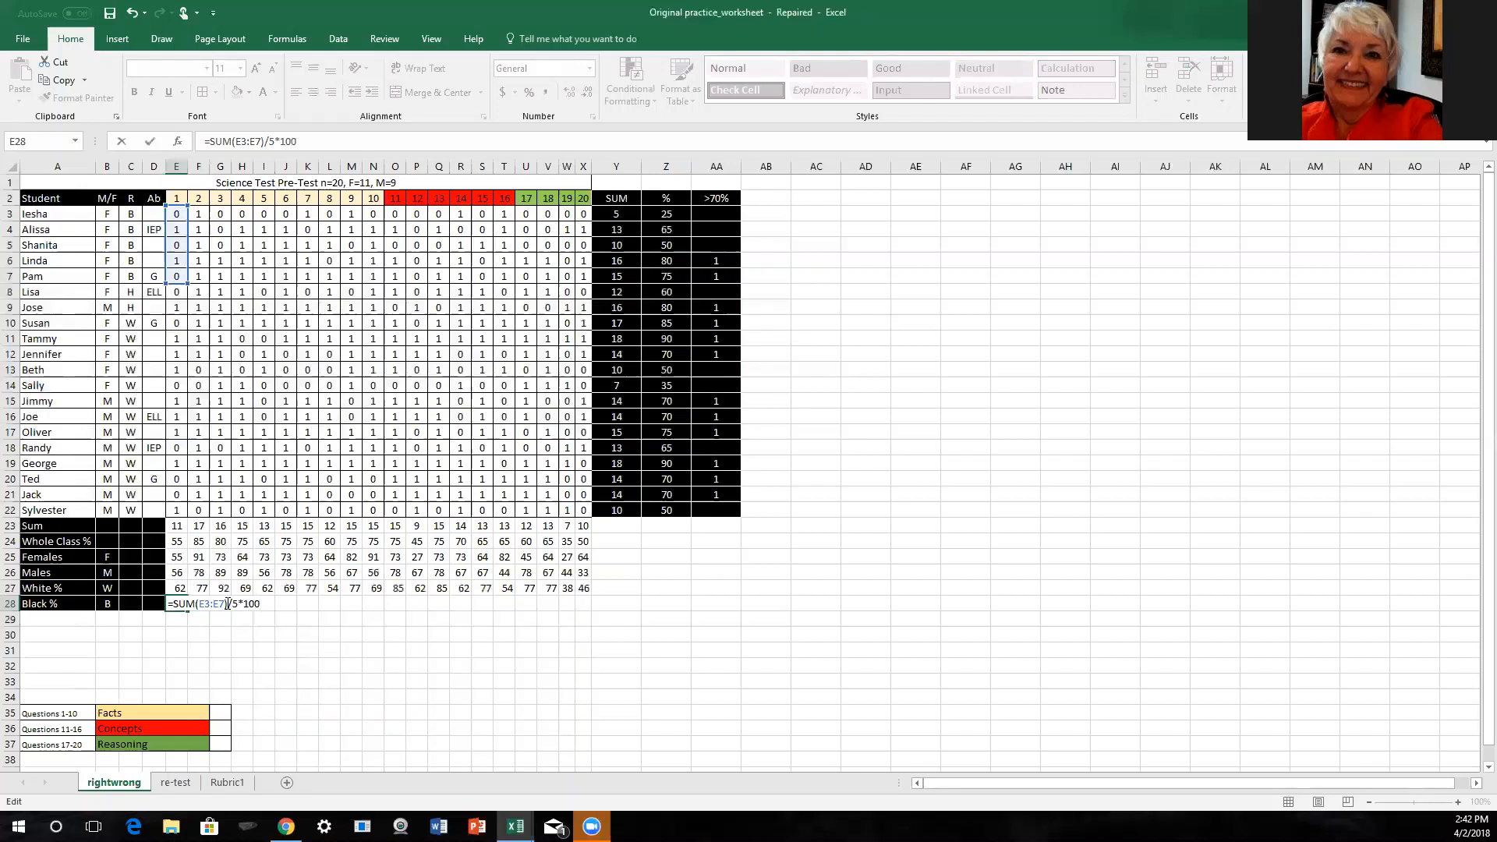
{"action": "key", "text": "Return"}
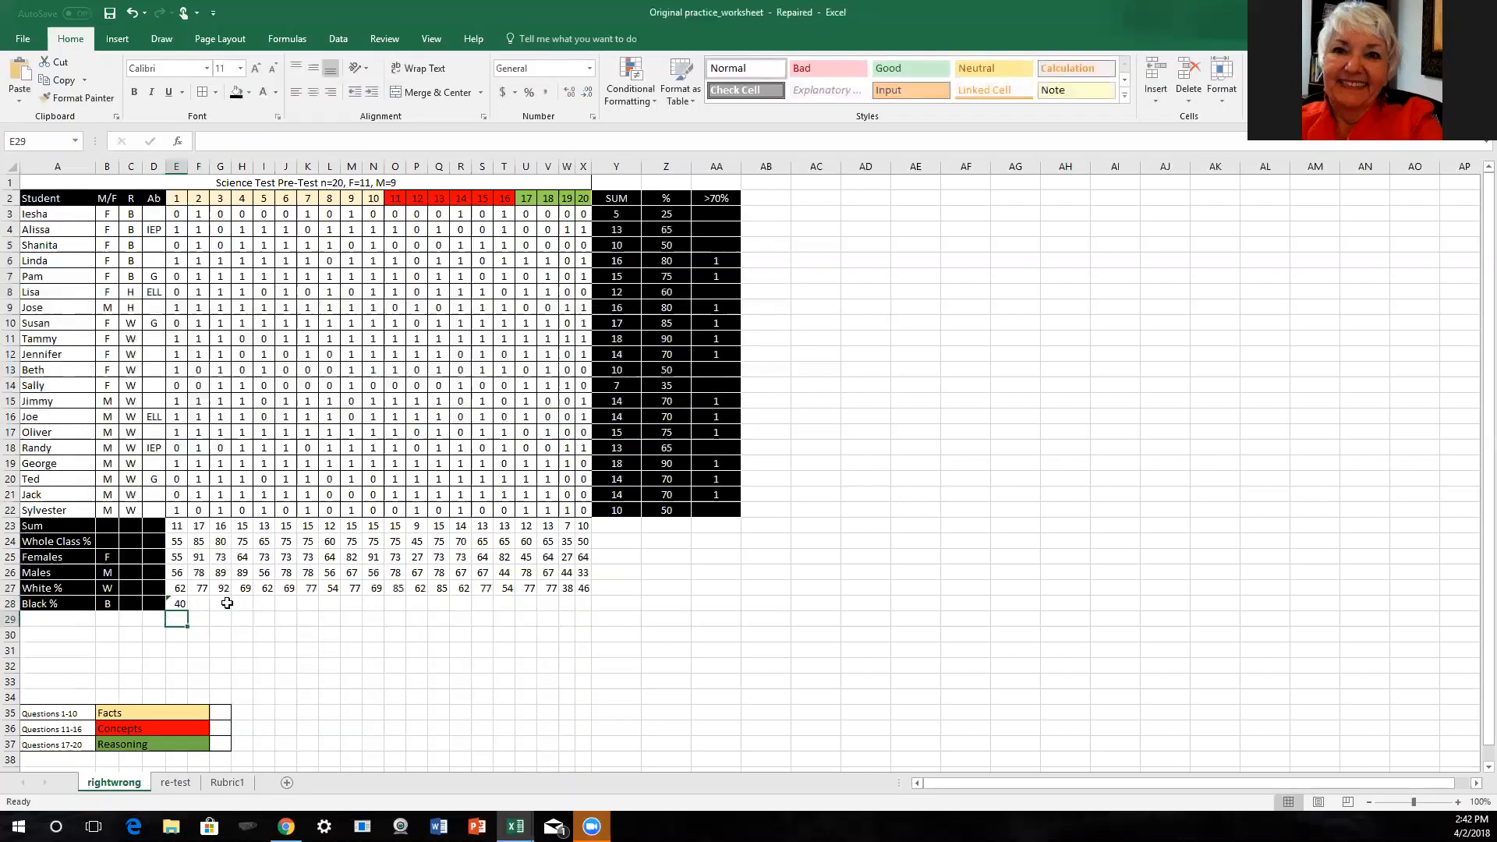
- Copy the Black % formula from E28 across through X28 and ignore the formula errors flagged in those cells
{"action": "left_click", "coordinate": [181, 605]}
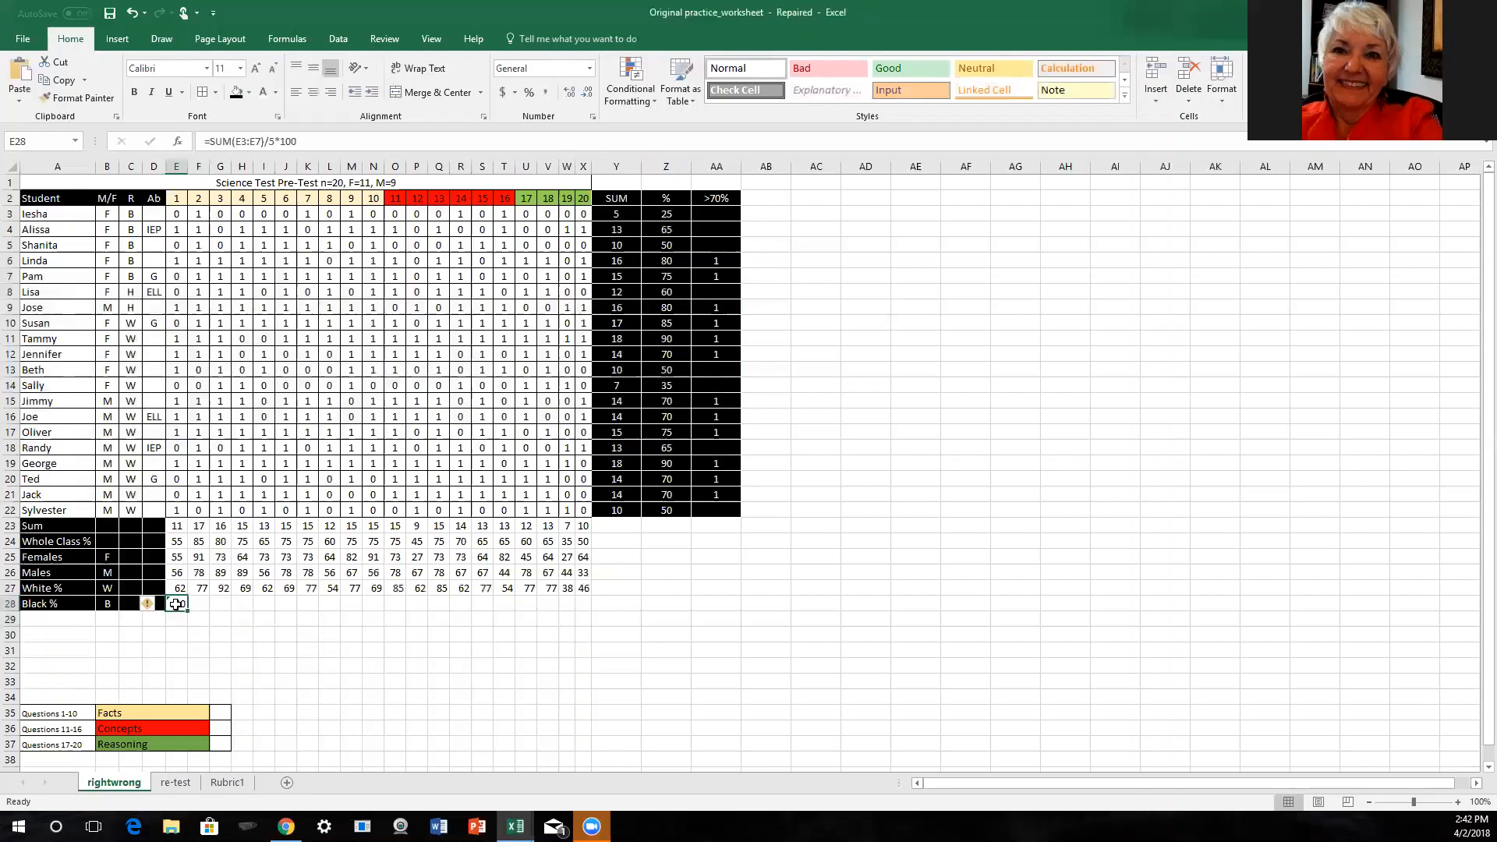
{"action": "left_click_drag", "start_coordinate": [185, 610], "coordinate": [588, 606]}
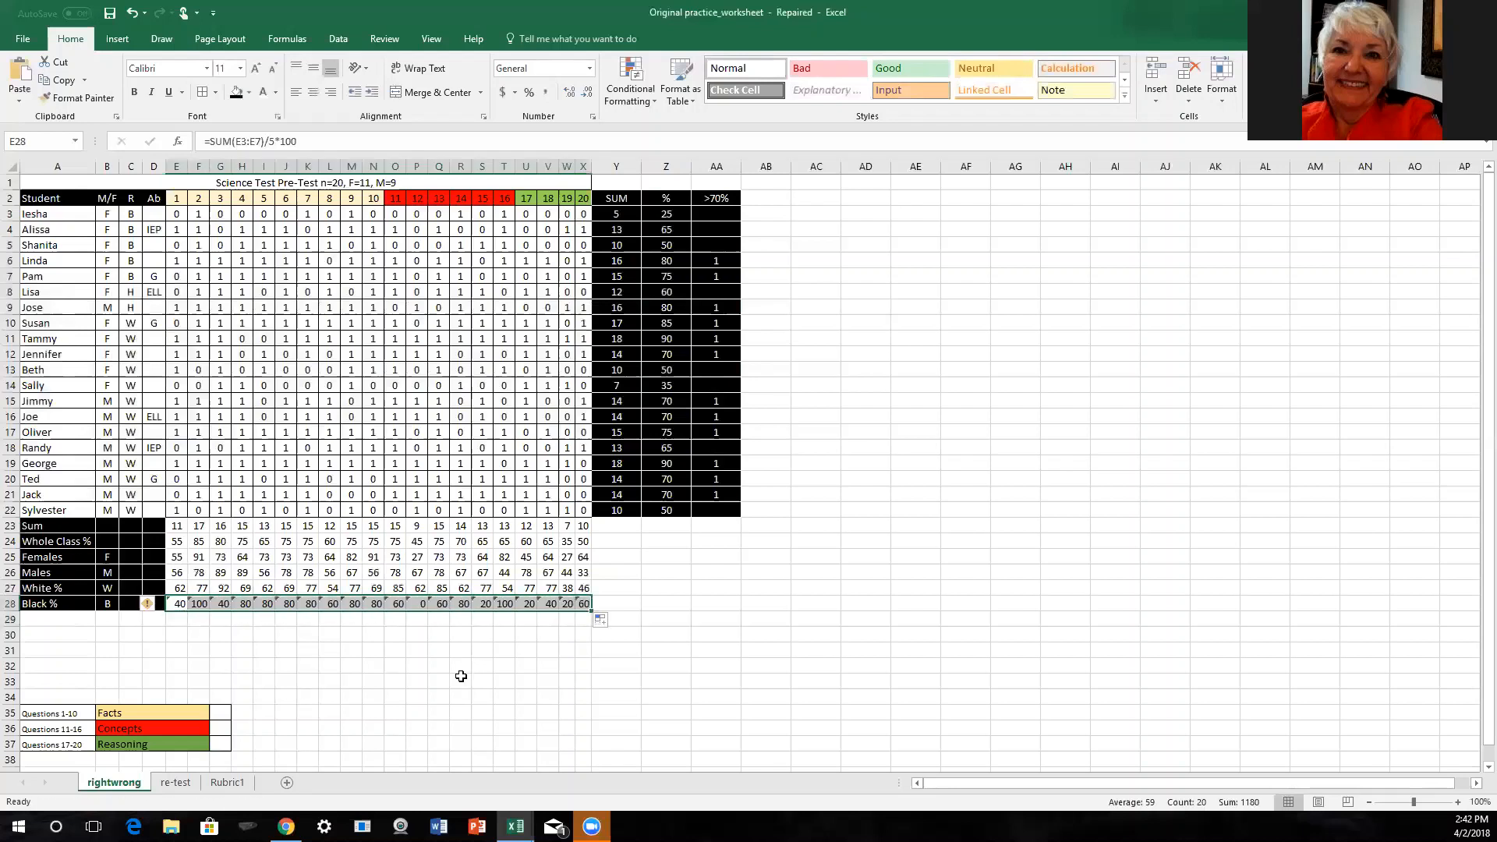
{"action": "left_click", "coordinate": [155, 608]}
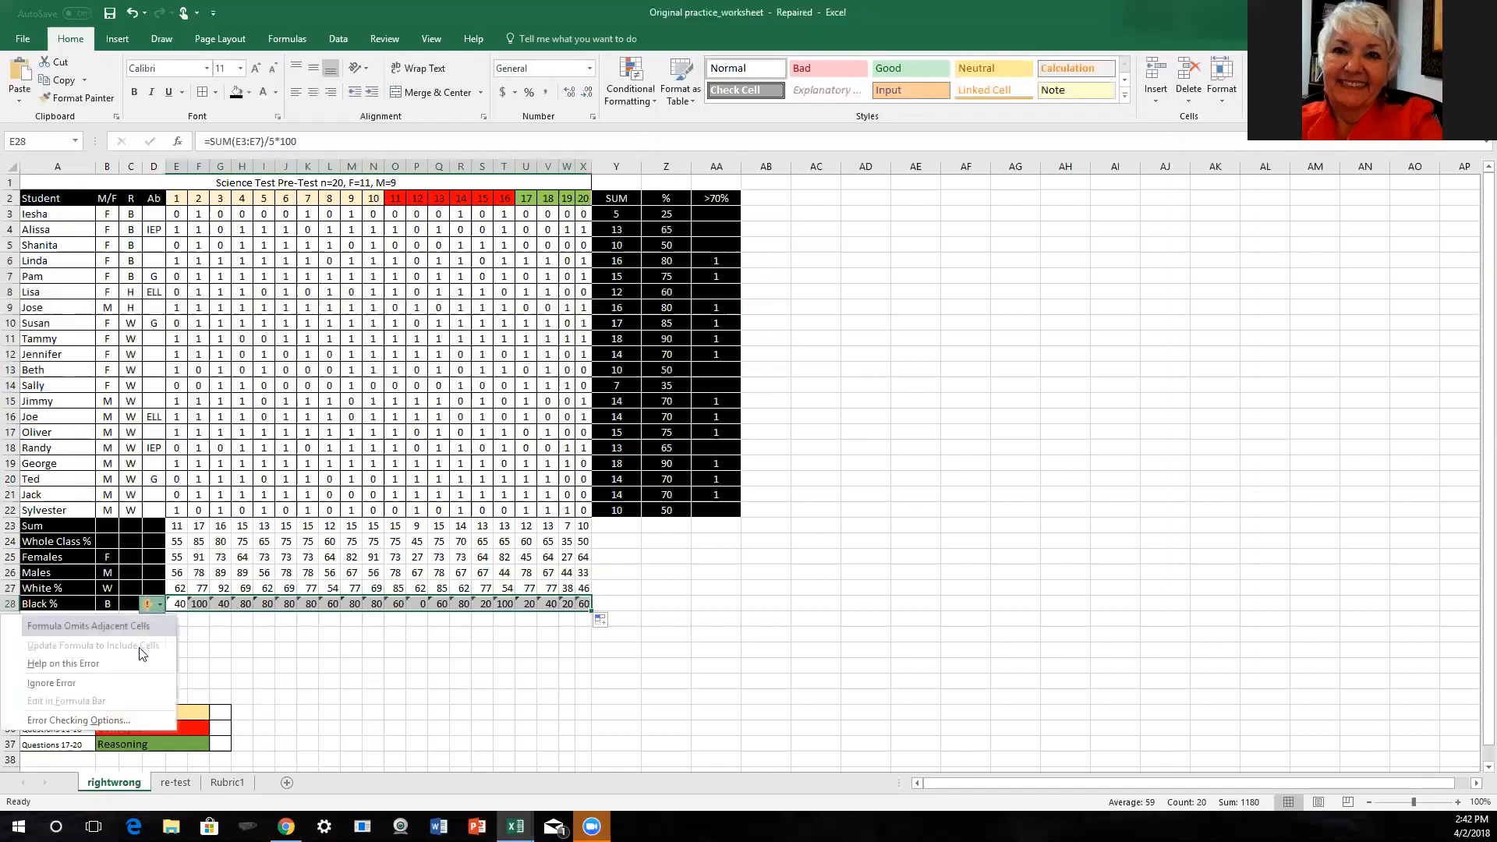
{"action": "left_click", "coordinate": [123, 683]}
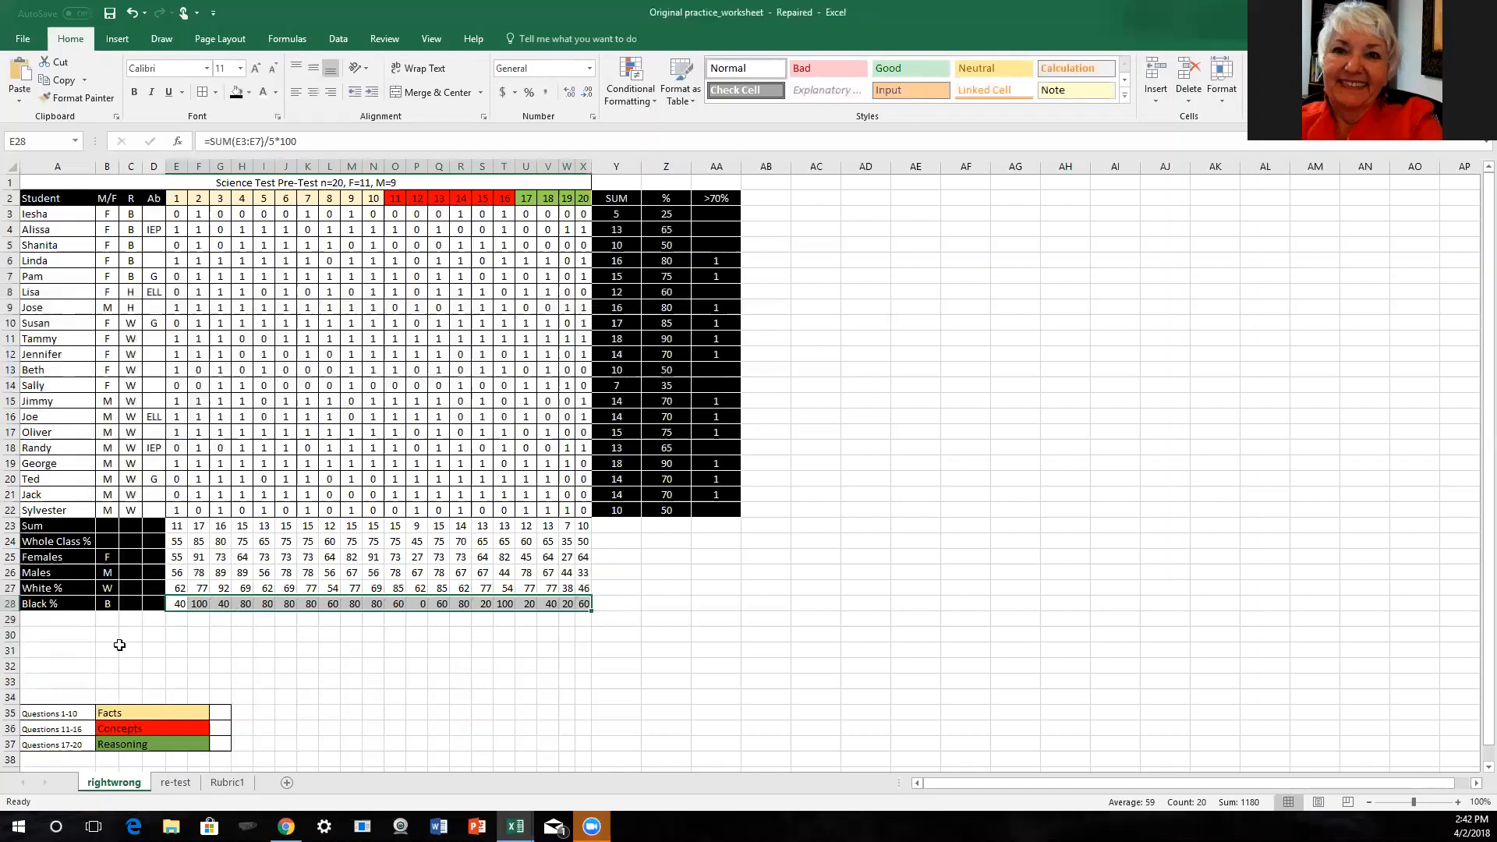
- Label summary row 29 with "Hispanic %" in A29 and "H" in B29
{"action": "left_click", "coordinate": [63, 618]}
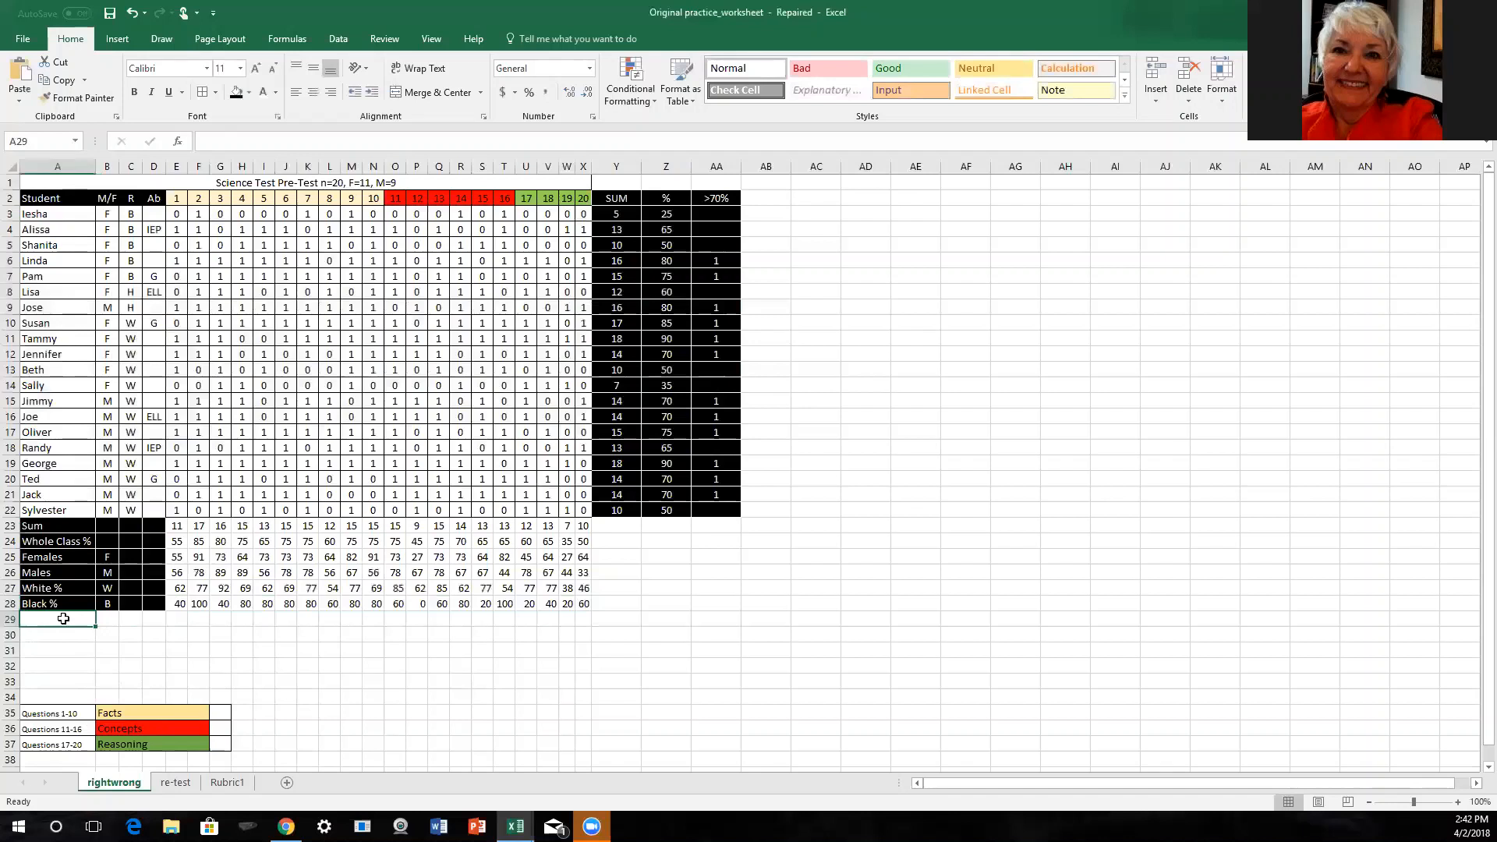
{"action": "type", "text": "Hispan"}
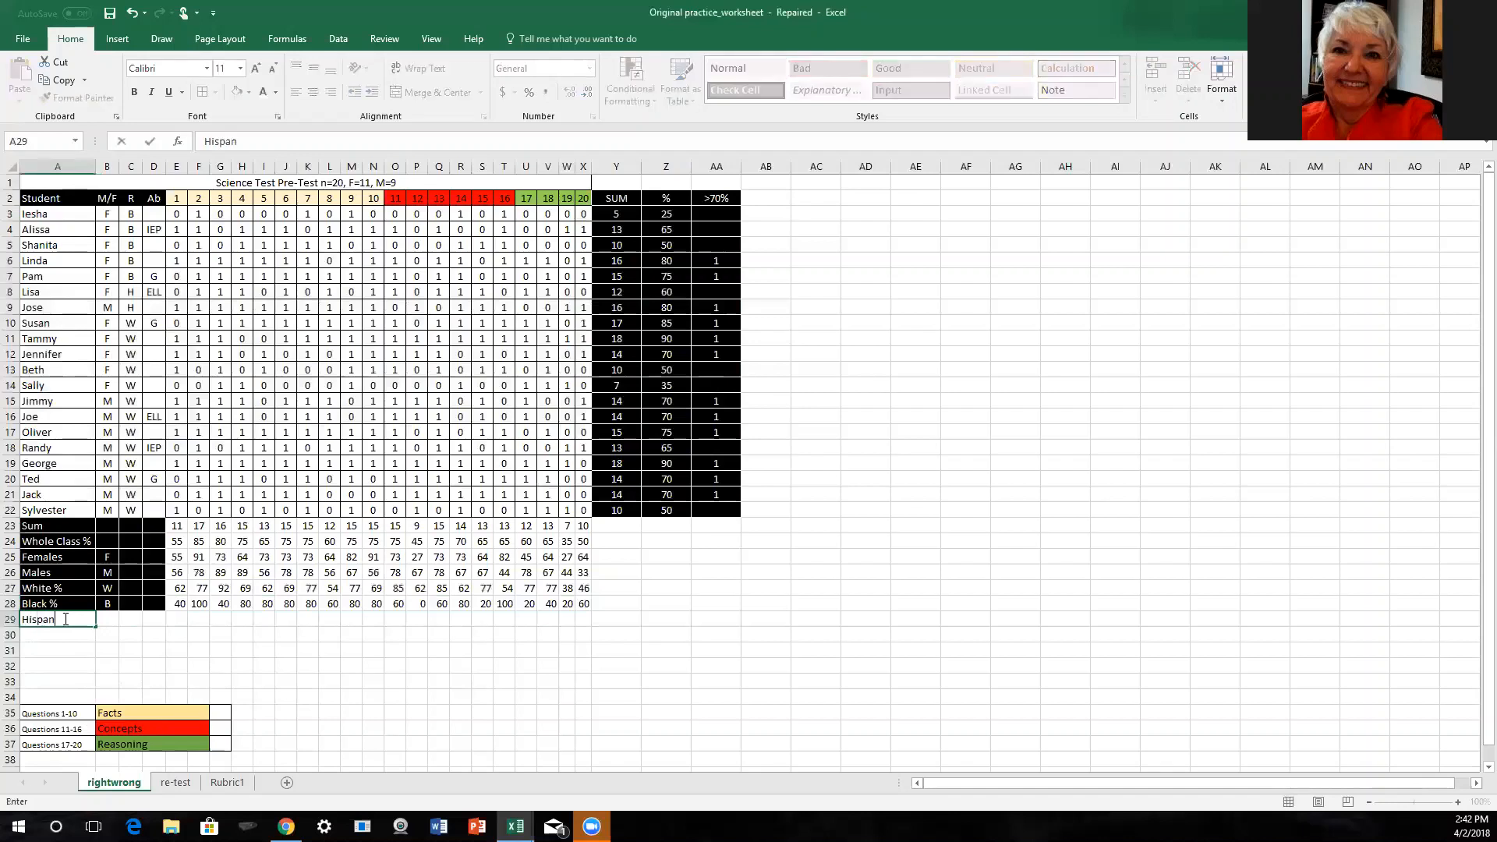
{"action": "type", "text": "ic %"}
{"action": "left_click", "coordinate": [110, 618]}
{"action": "type", "text": "H"}
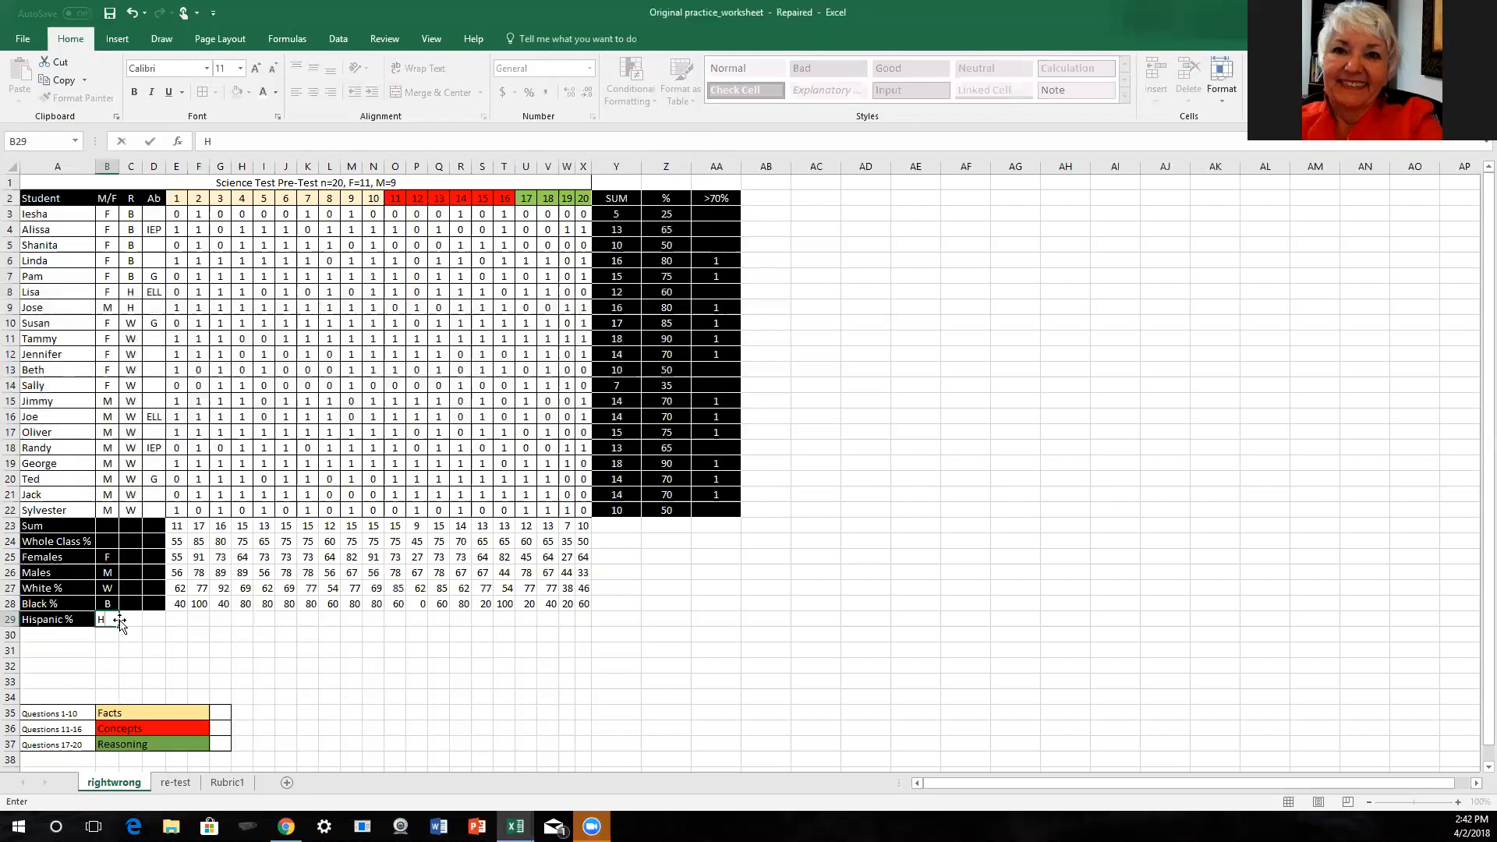
- Fill the row 29 label cells A29:D29 with black
{"action": "left_click", "coordinate": [136, 619]}
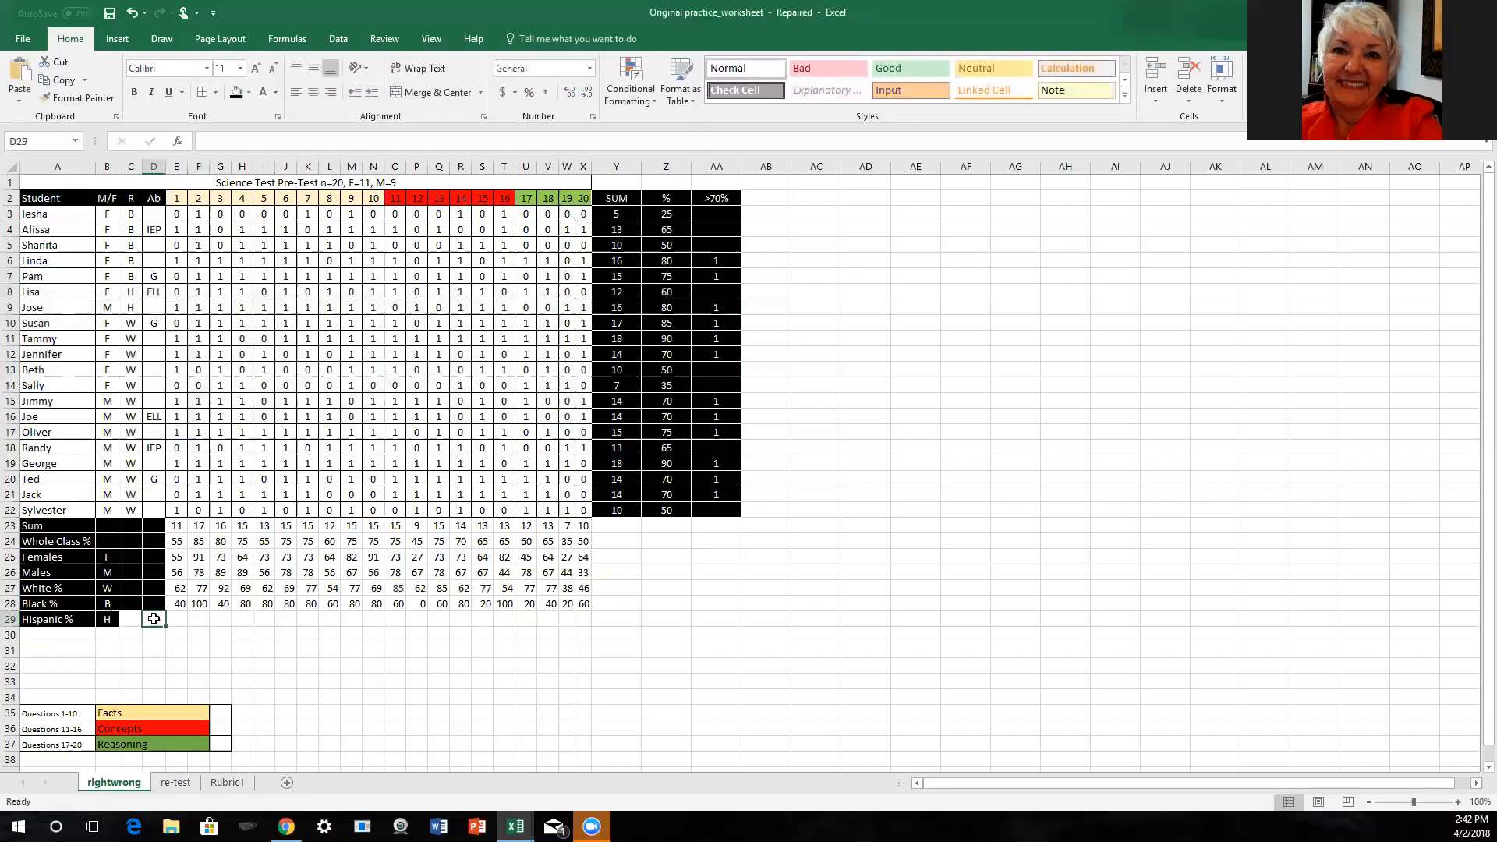
{"action": "left_click_drag", "start_coordinate": [87, 620], "coordinate": [153, 620]}
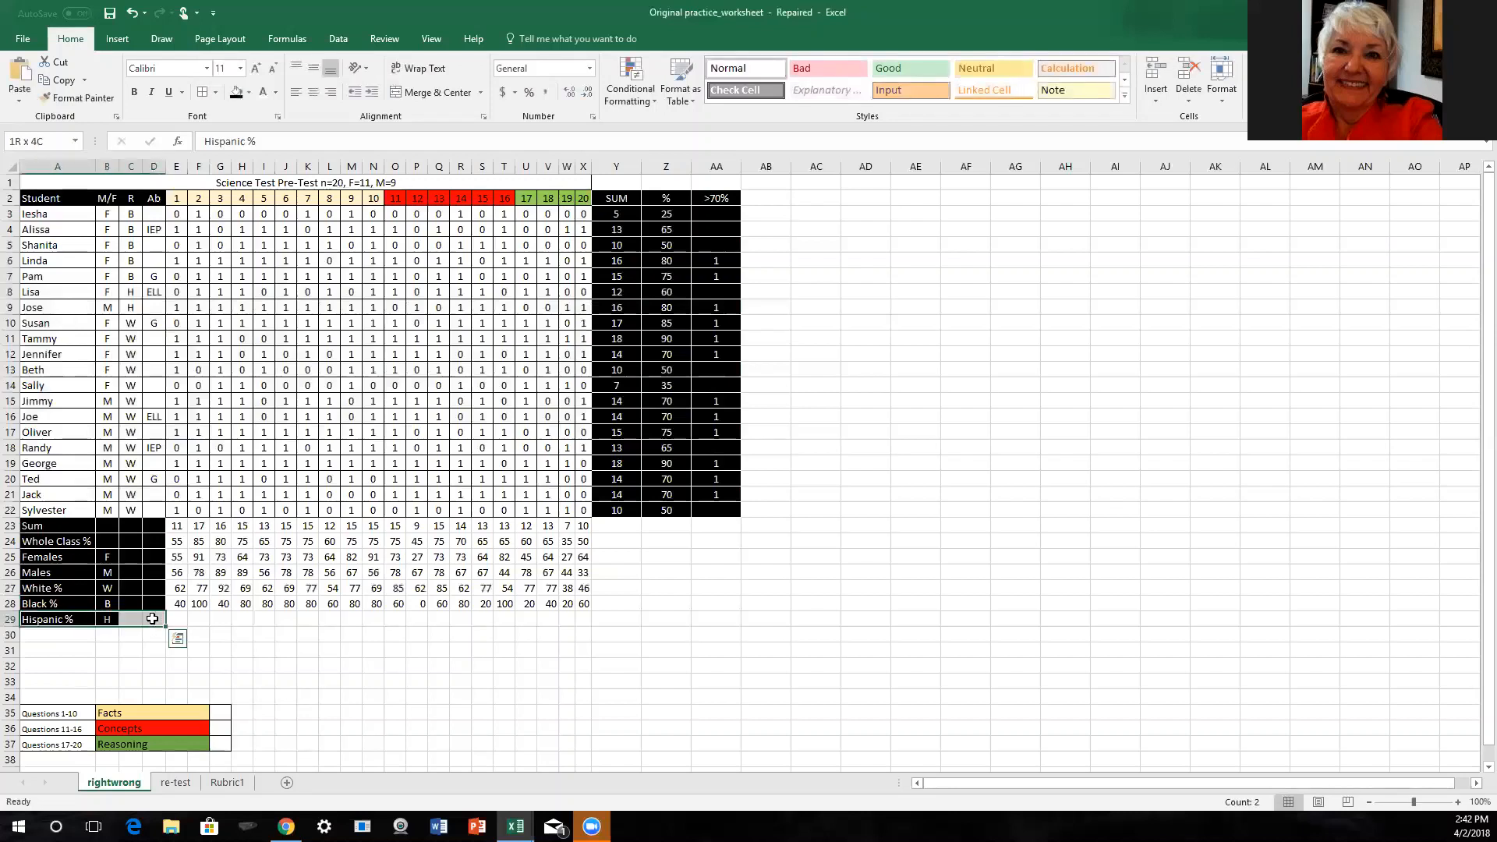
{"action": "left_click", "coordinate": [236, 92]}
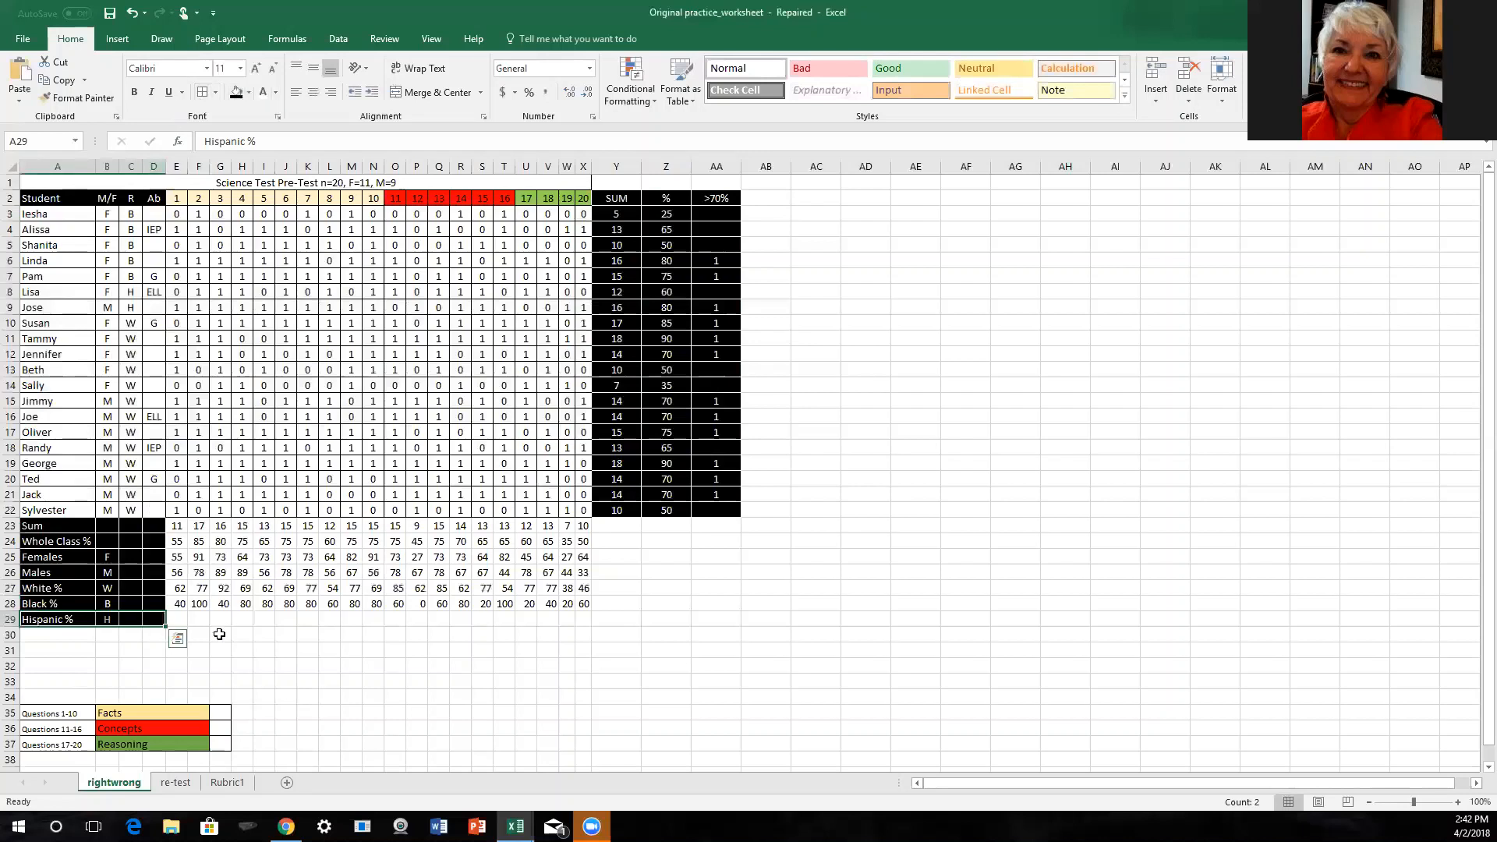
- Enter the formula =SUM(E8:E9)/2*100 in E29 to calculate the Hispanic % for question 1
{"action": "left_click", "coordinate": [178, 618]}
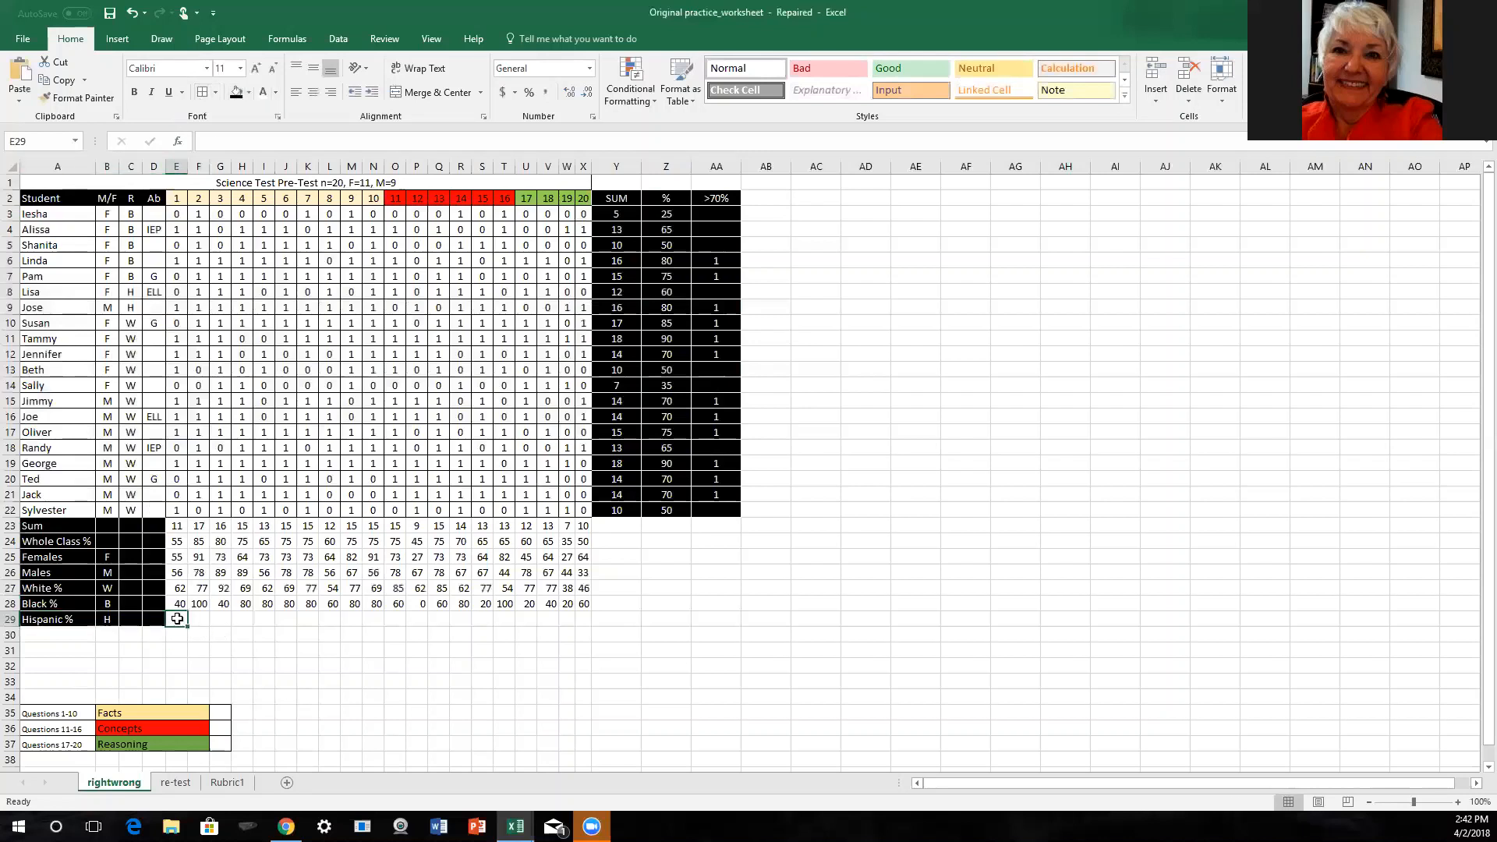
{"action": "left_click", "coordinate": [1259, 64]}
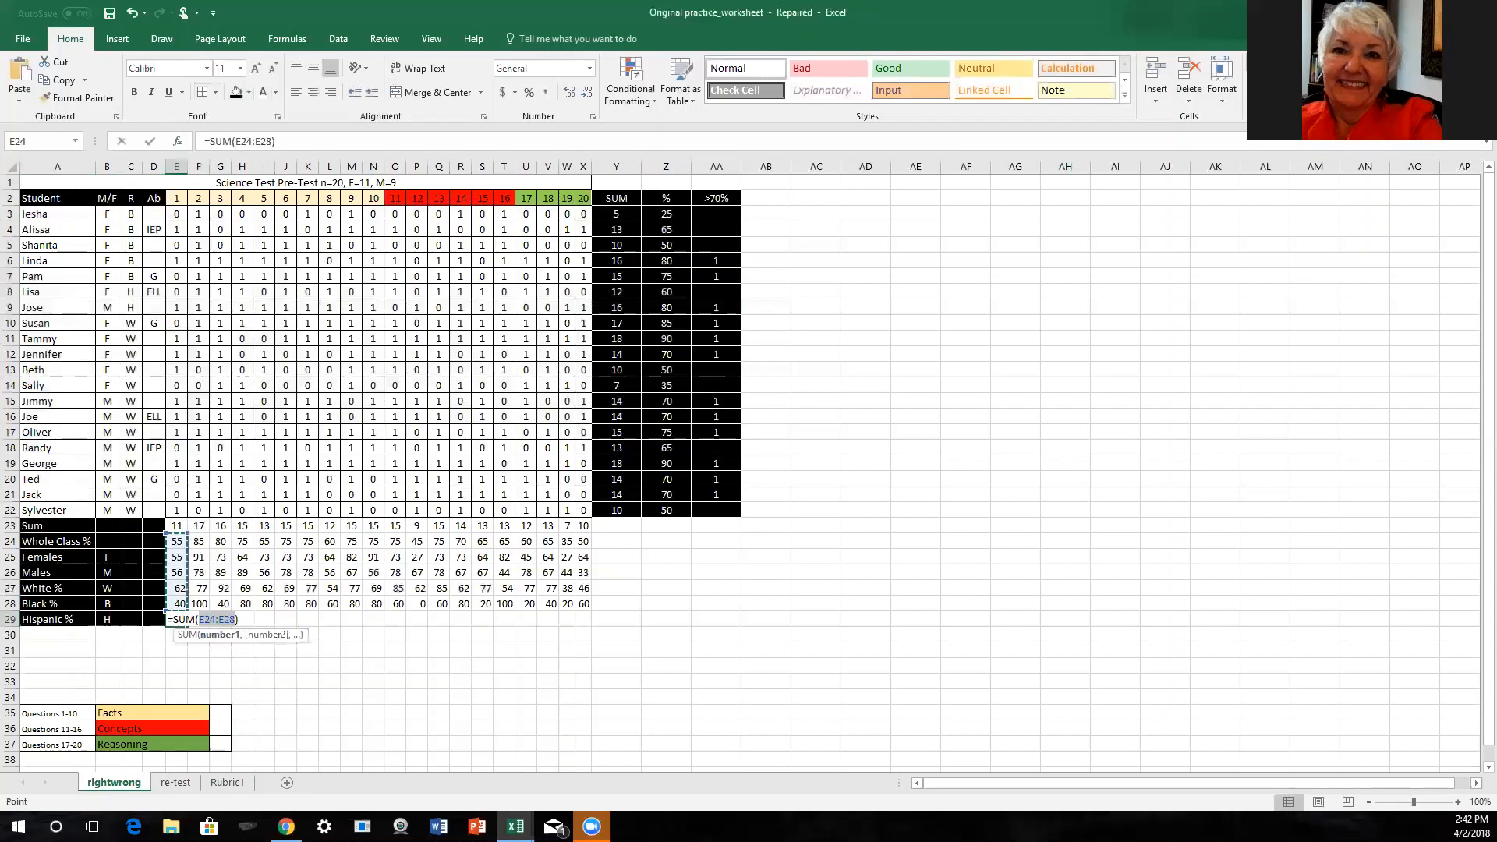
{"action": "left_click", "coordinate": [209, 619]}
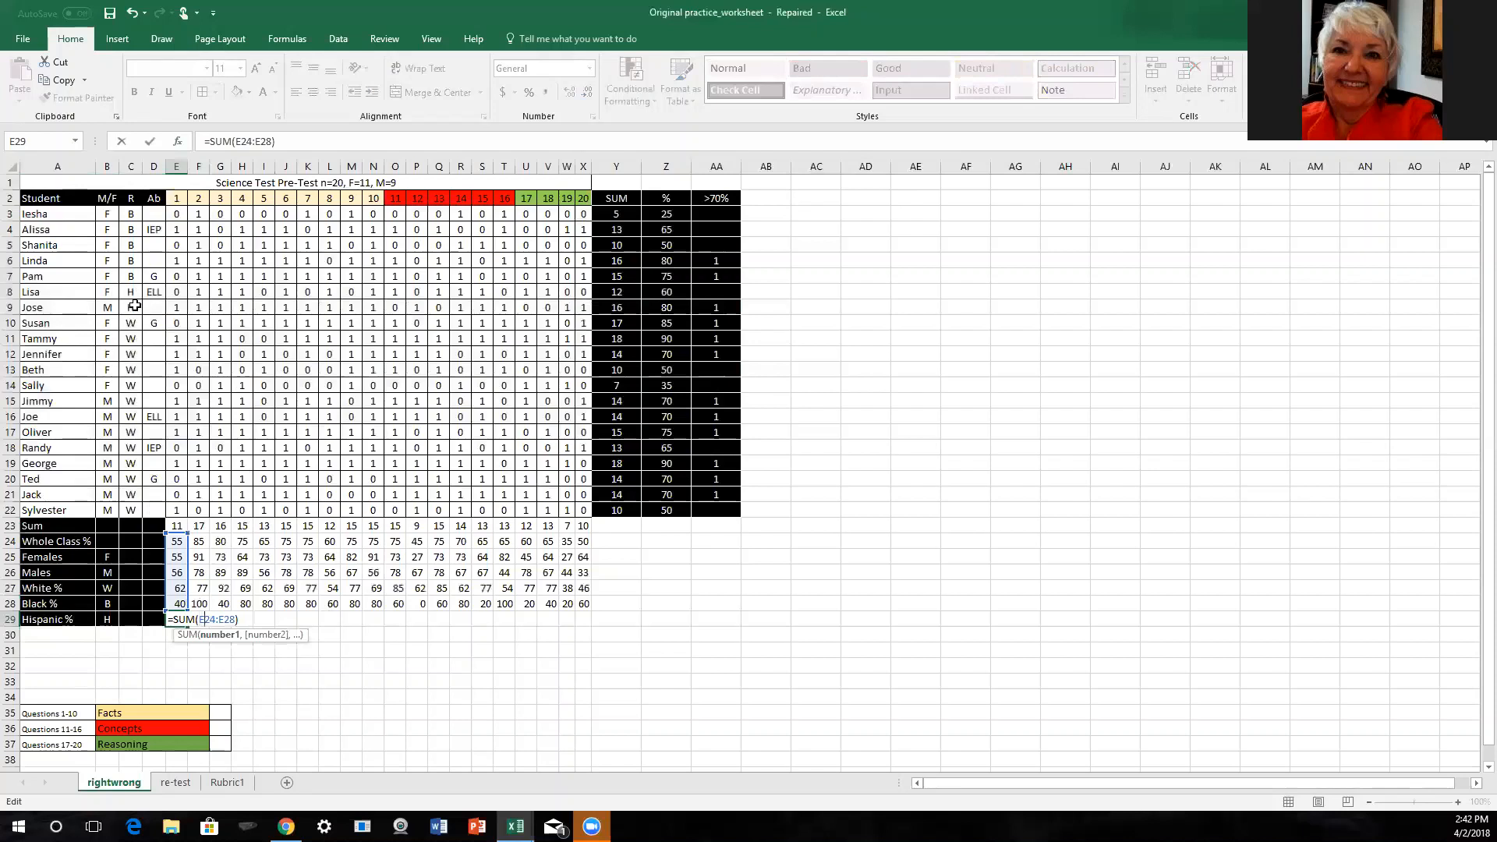
{"action": "left_click", "coordinate": [206, 619]}
{"action": "key", "text": "Delete"}
{"action": "key", "text": "Delete"}
{"action": "type", "text": "8"}
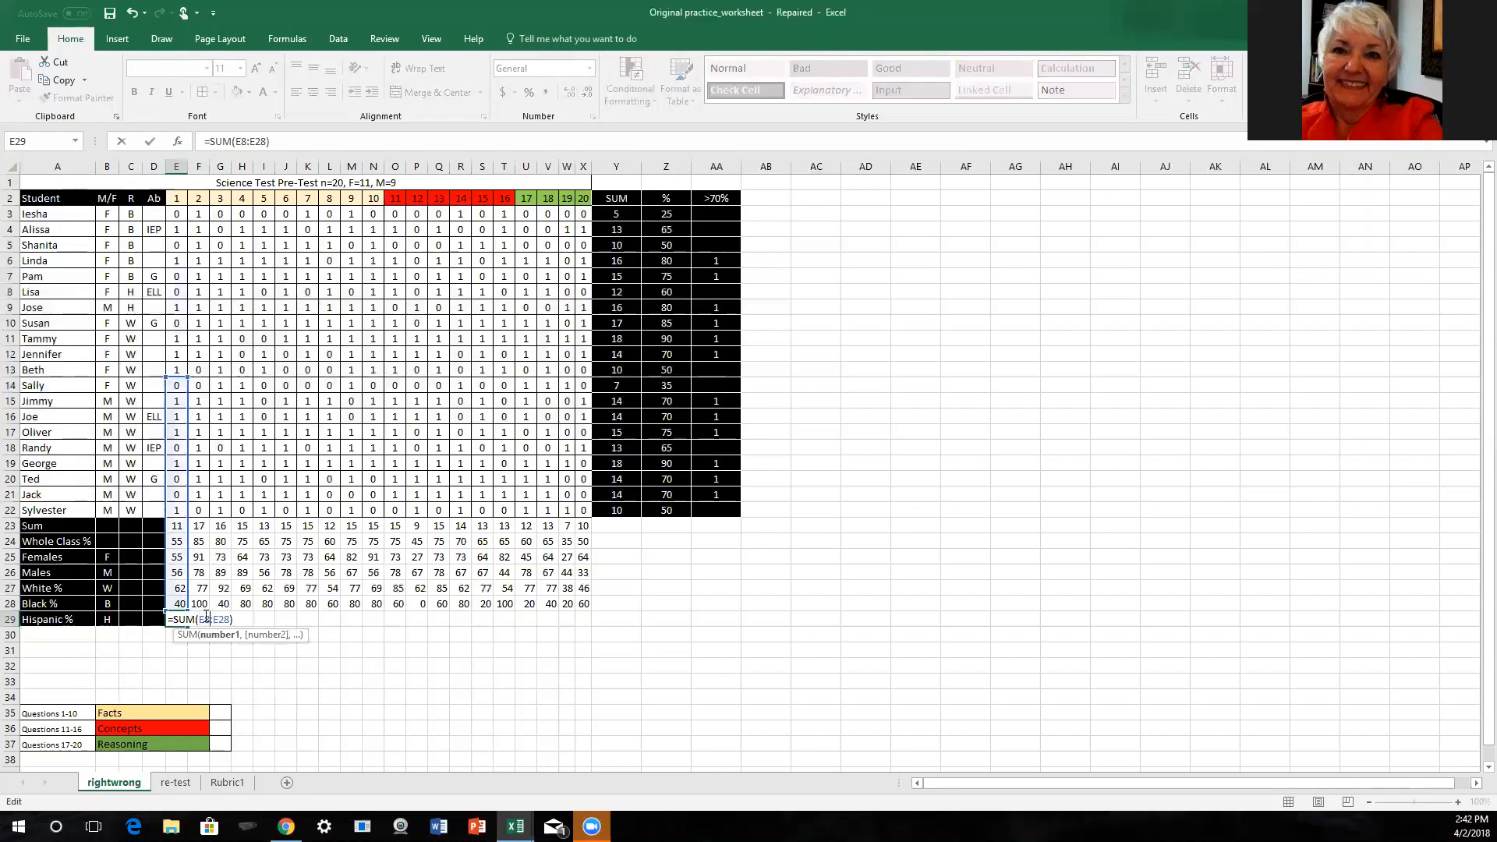
{"action": "left_click", "coordinate": [217, 620]}
{"action": "key", "text": "Delete"}
{"action": "key", "text": "Delete"}
{"action": "type", "text": "9"}
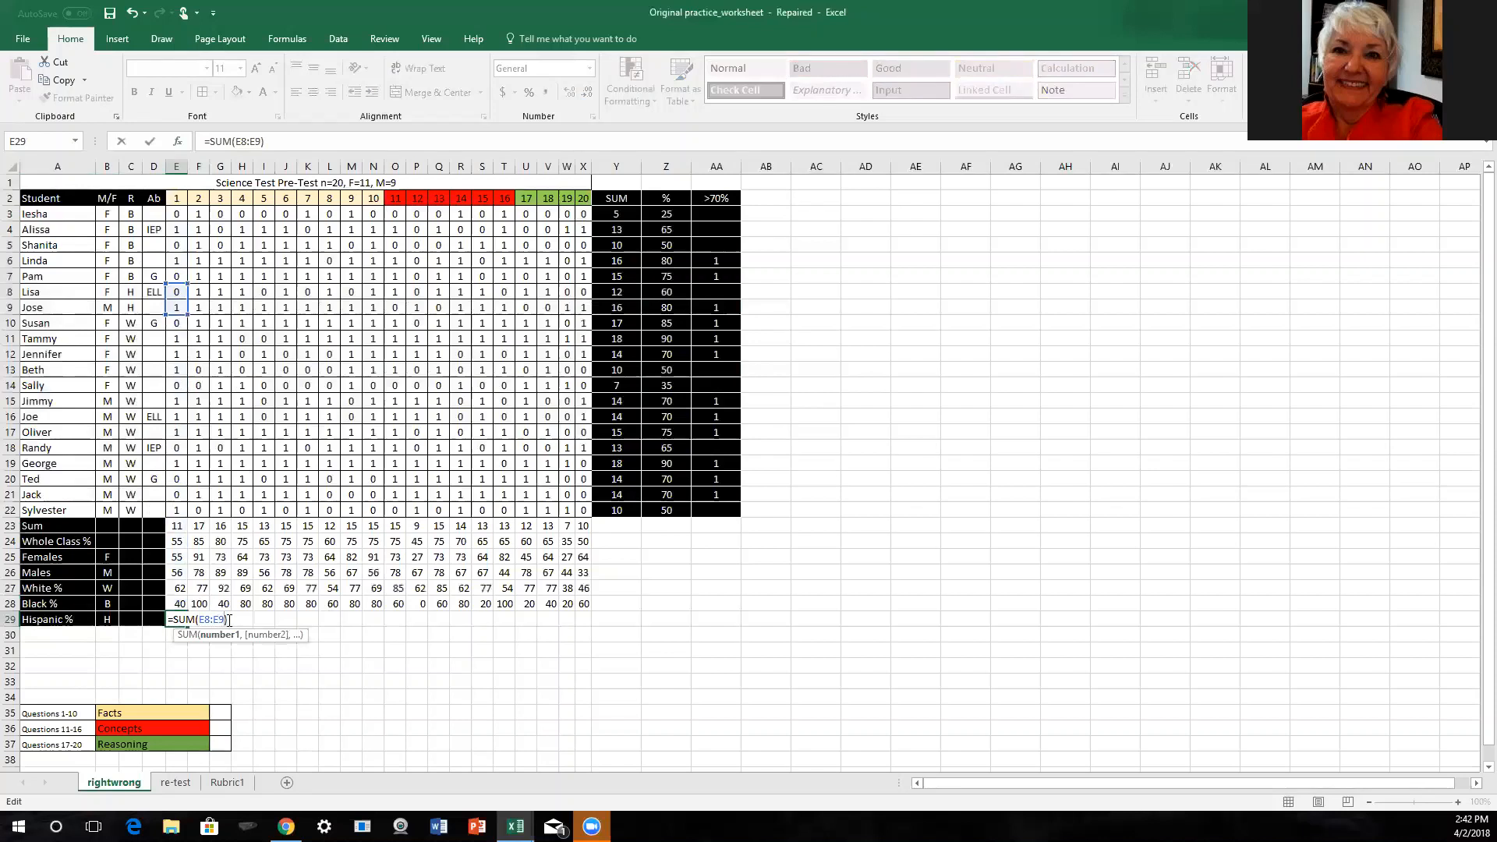
{"action": "left_click", "coordinate": [228, 620]}
{"action": "type", "text": "/"}
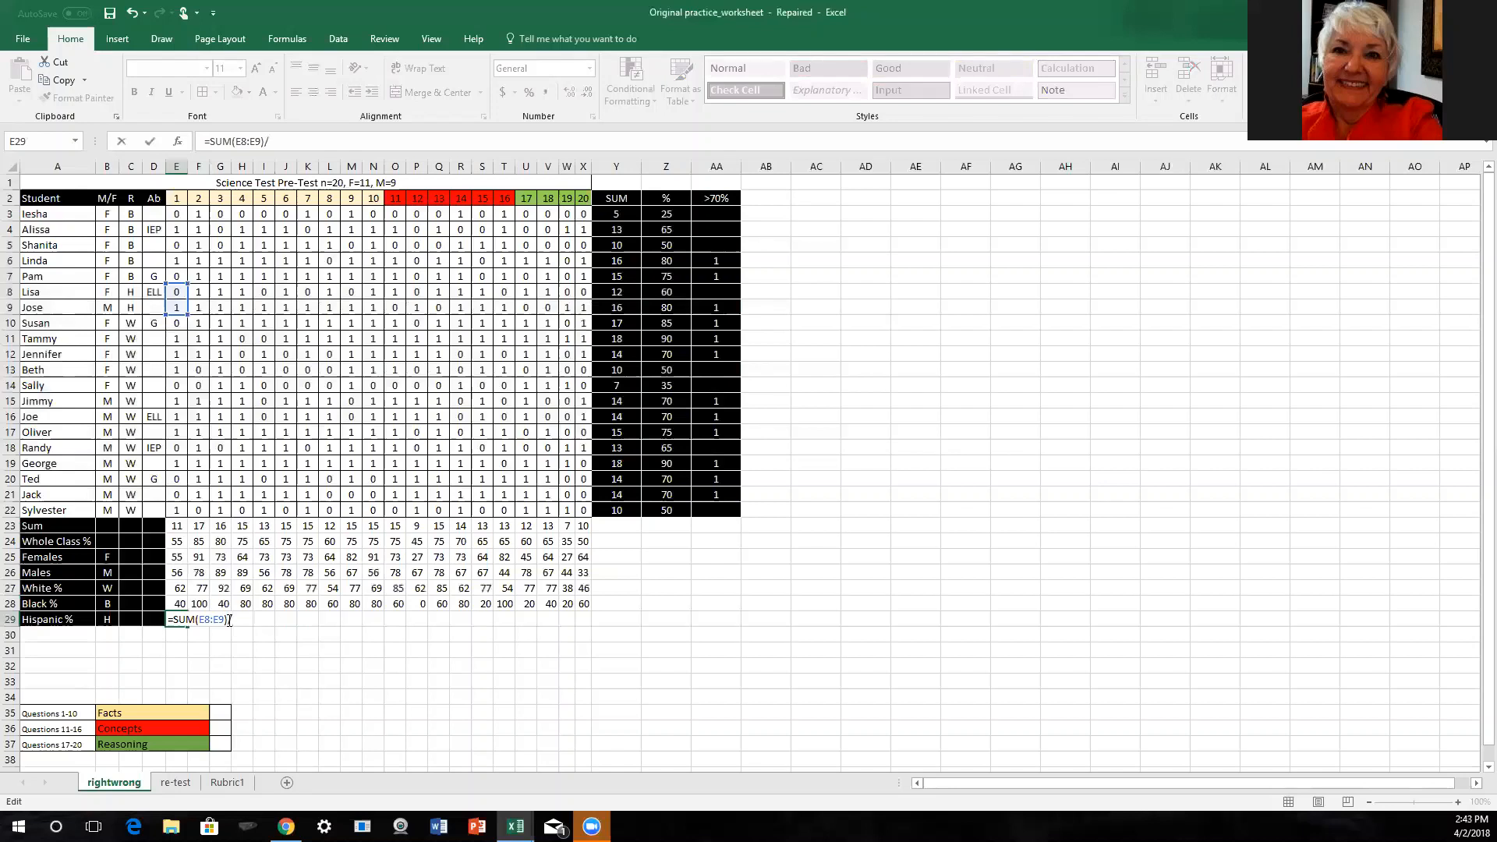
{"action": "type", "text": "2*100"}
{"action": "key", "text": "Return"}
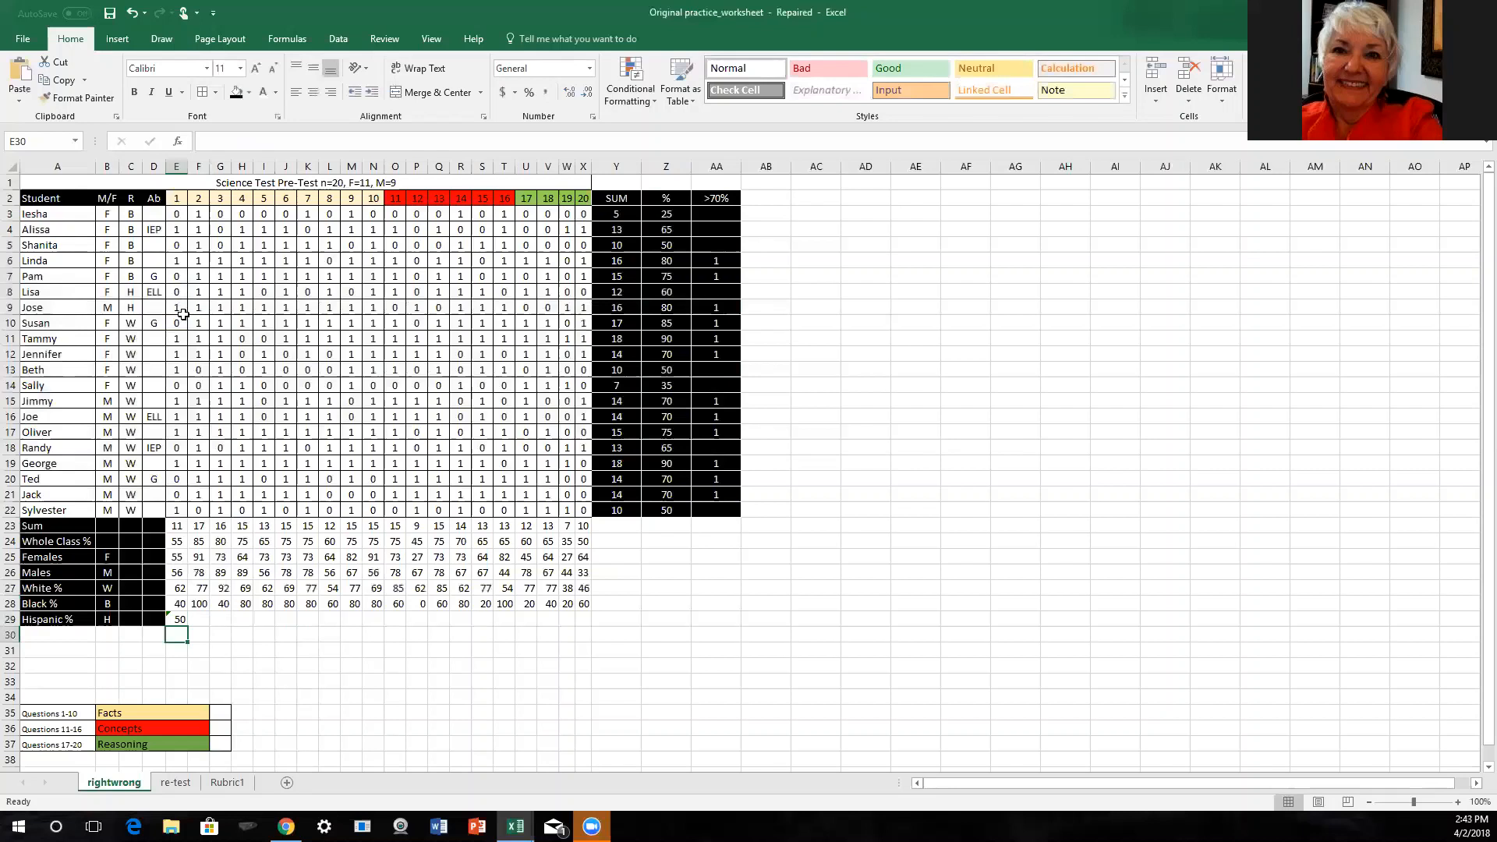
- Copy the Hispanic % formula from E29 across through X29 and ignore the formula errors flagged in those cells
{"action": "left_click", "coordinate": [178, 620]}
{"action": "left_click_drag", "start_coordinate": [184, 626], "coordinate": [590, 616]}
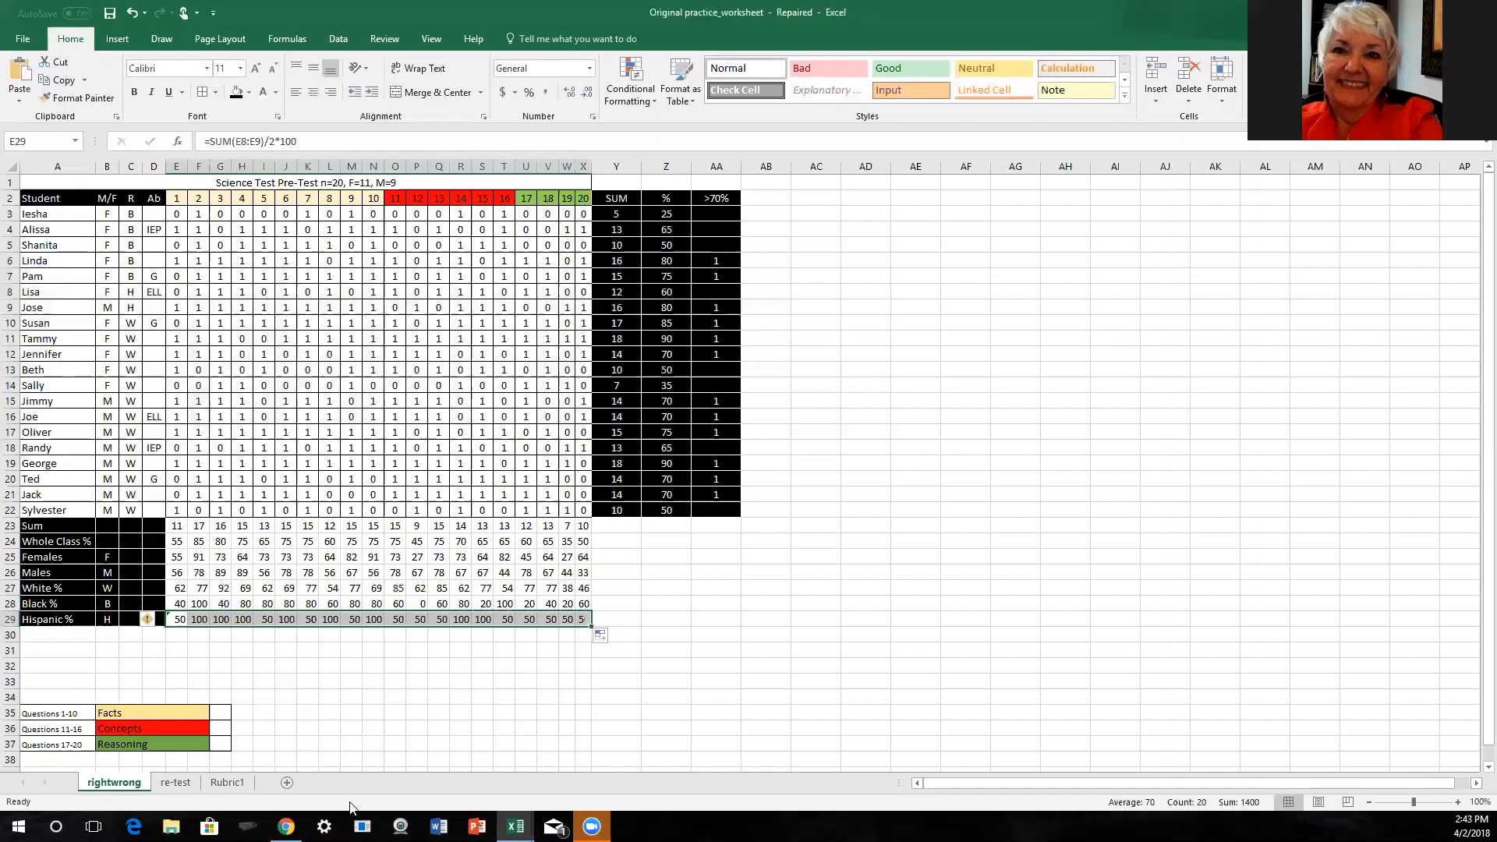
{"action": "left_click", "coordinate": [158, 621]}
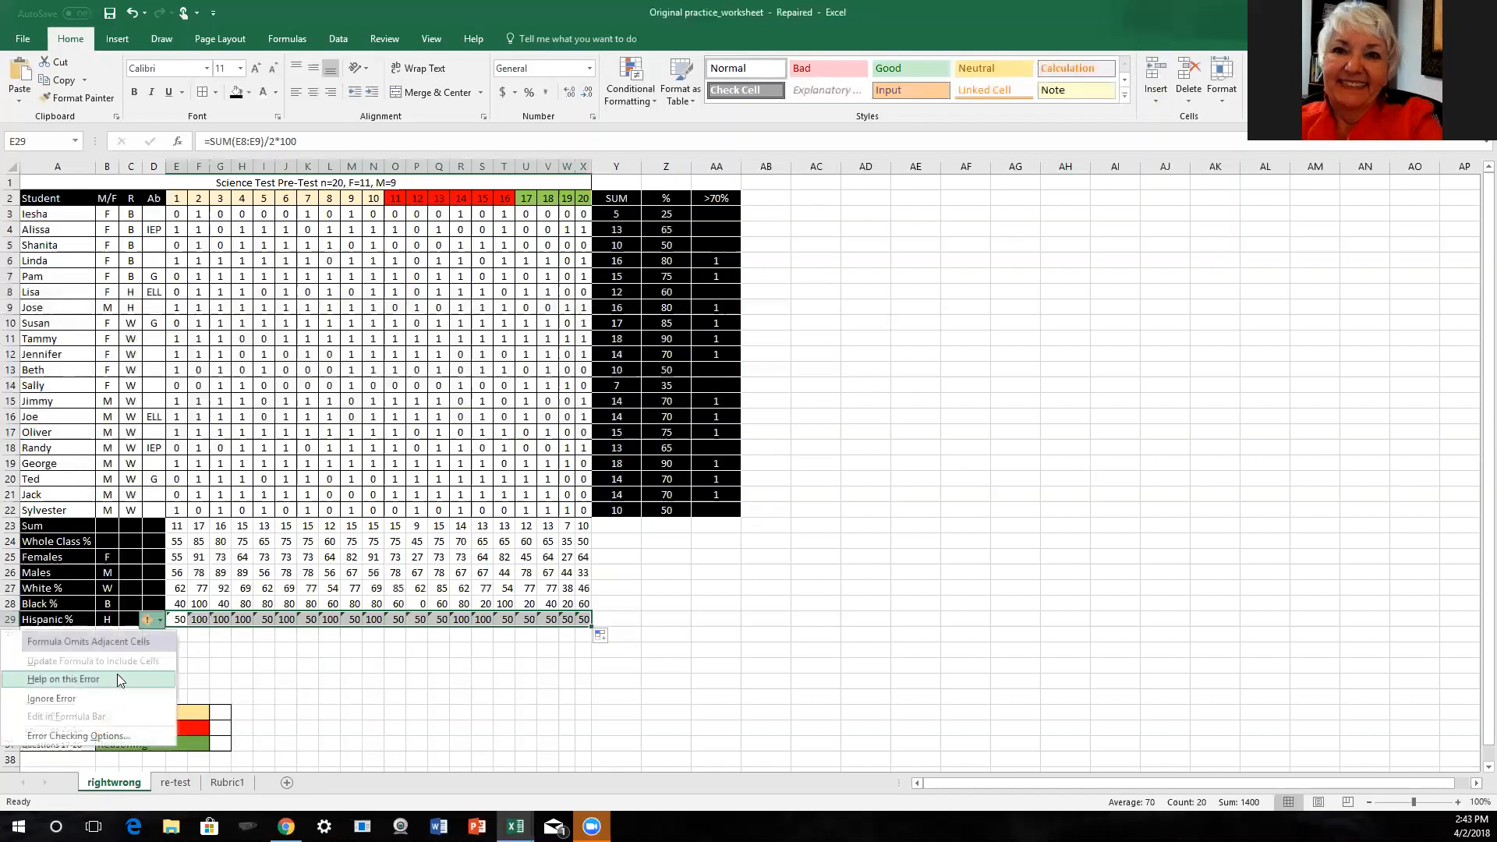
{"action": "left_click", "coordinate": [115, 702]}
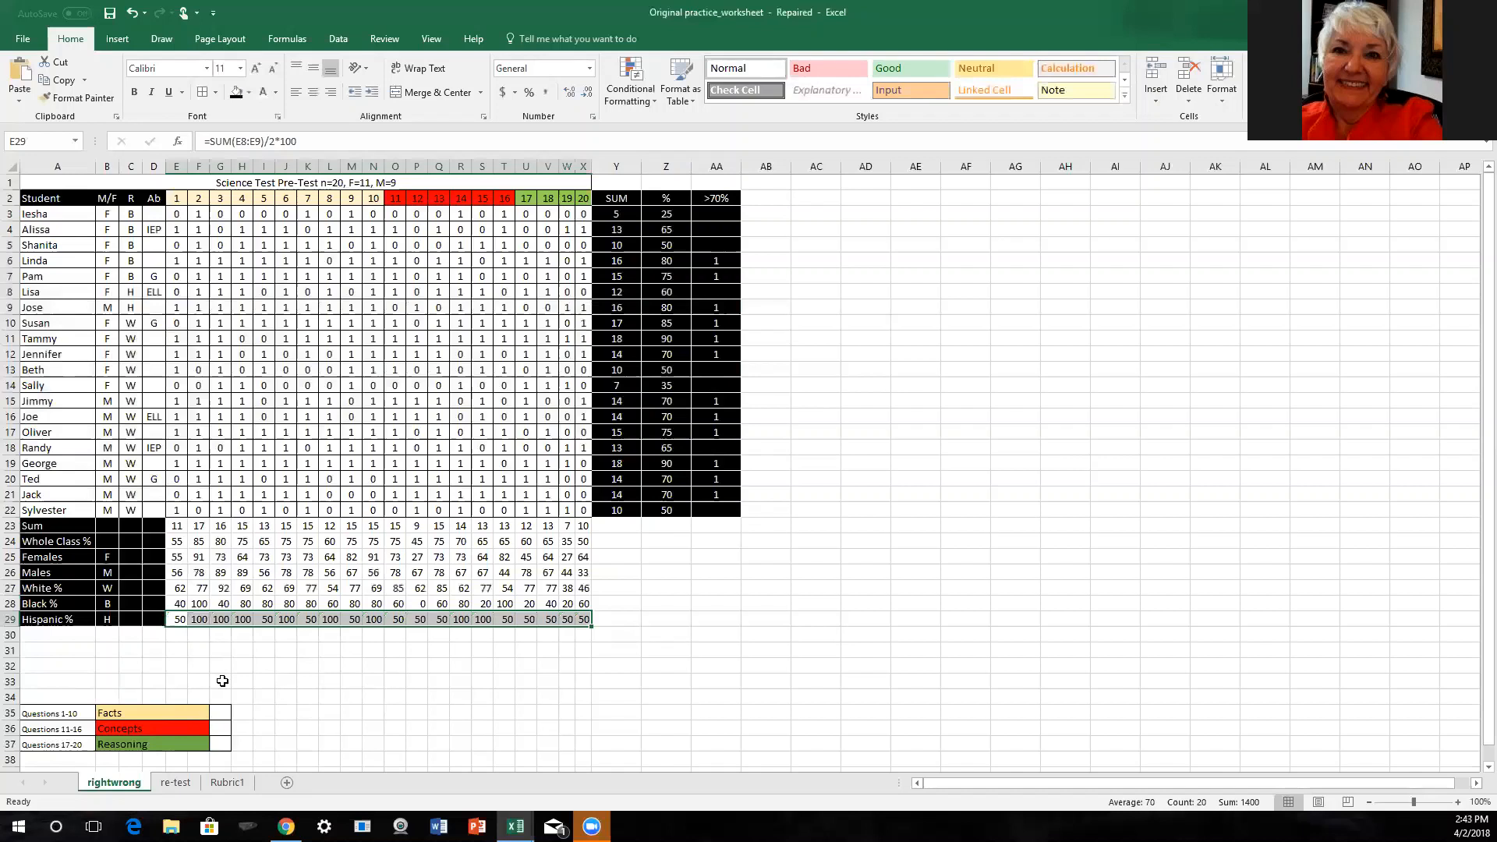
- Center the contents of the summary rows A23:X29 horizontally
{"action": "left_click", "coordinate": [11, 526]}
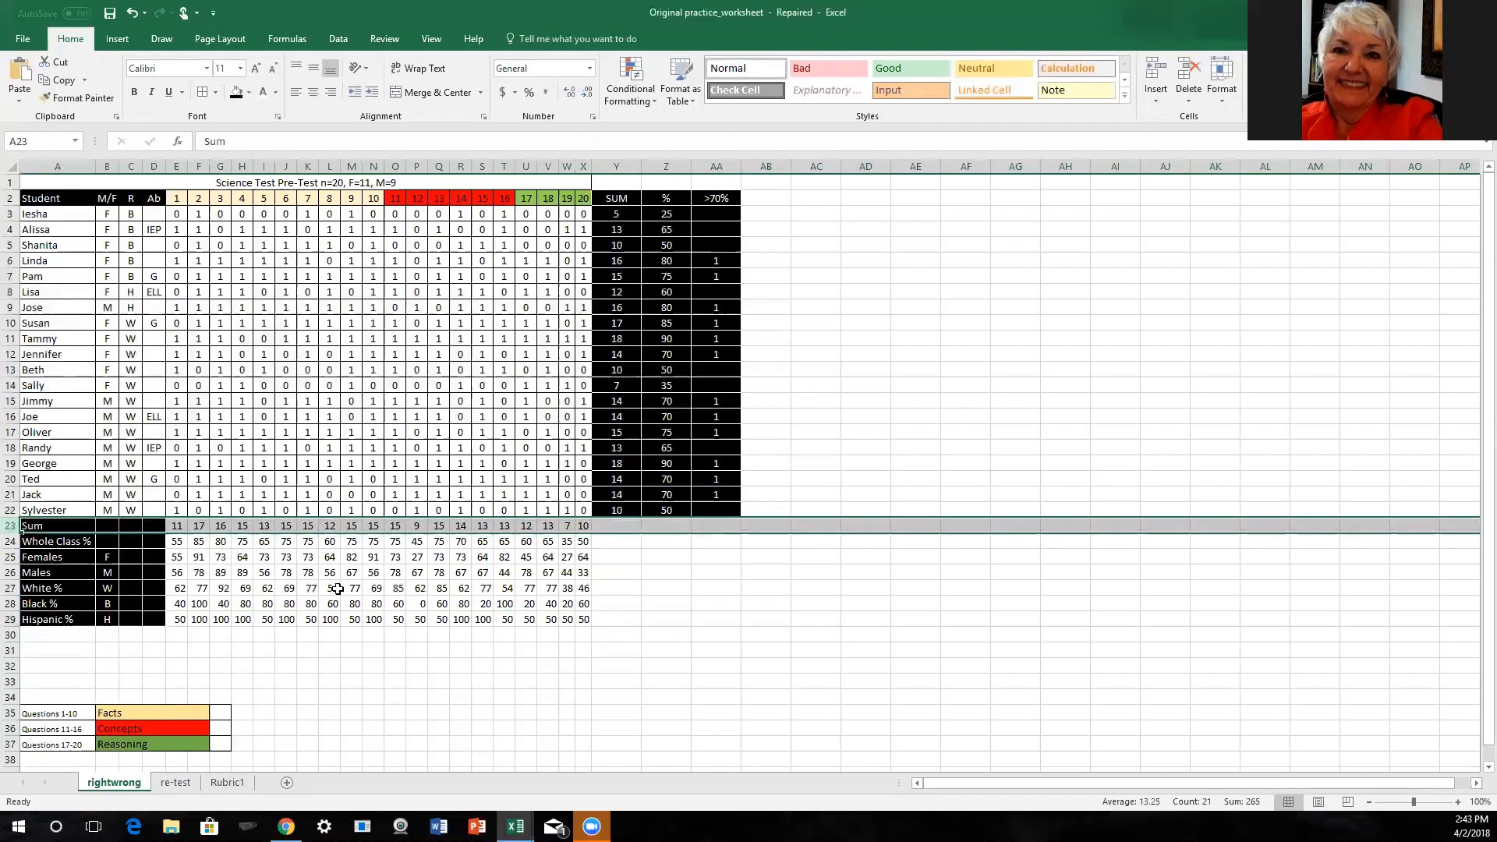
{"action": "left_click", "coordinate": [584, 622], "text": "shift"}
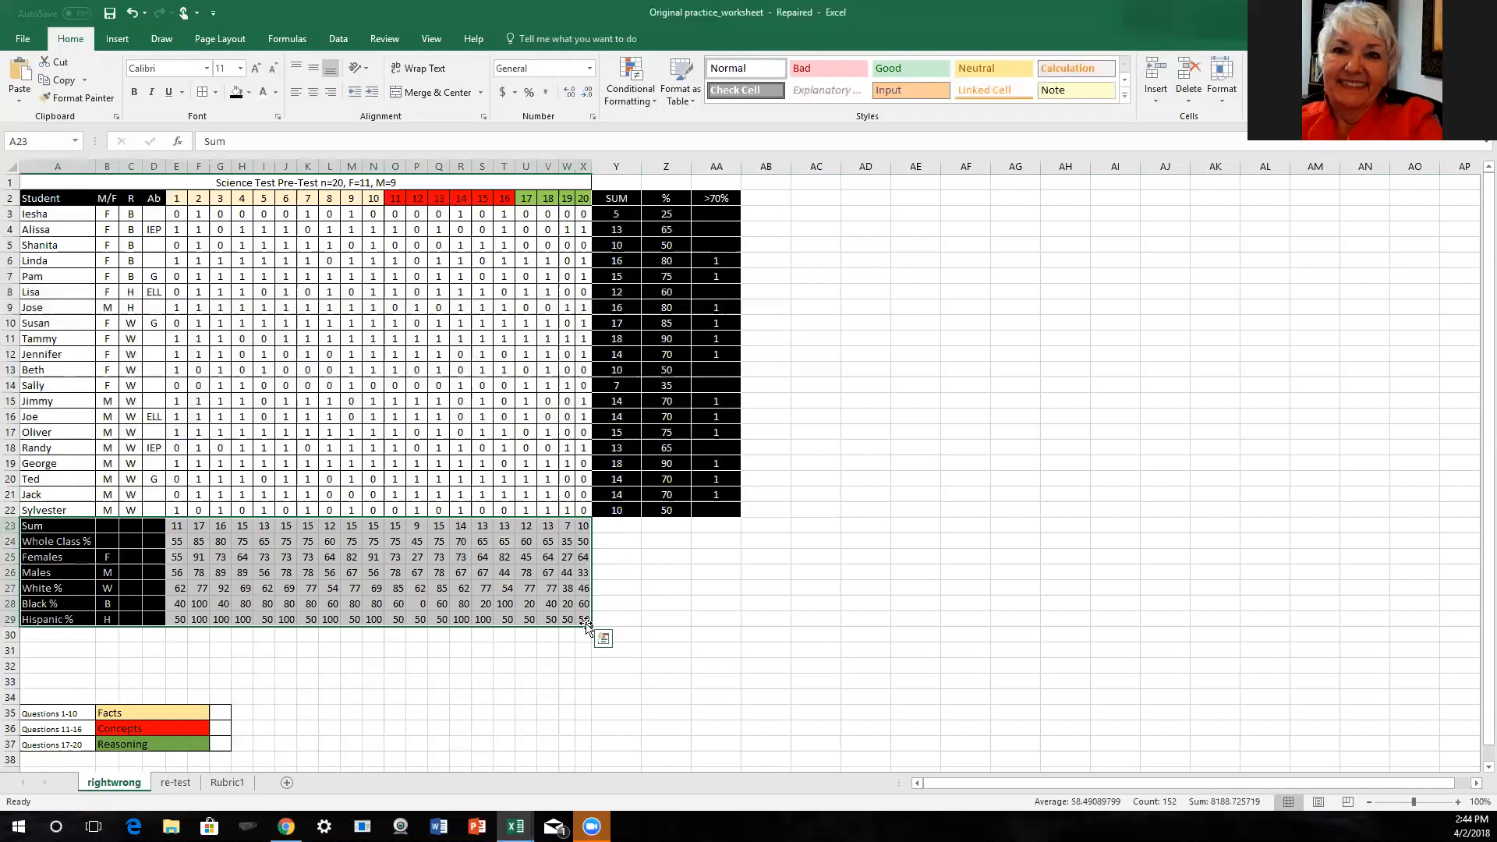
{"action": "left_click", "coordinate": [311, 93]}
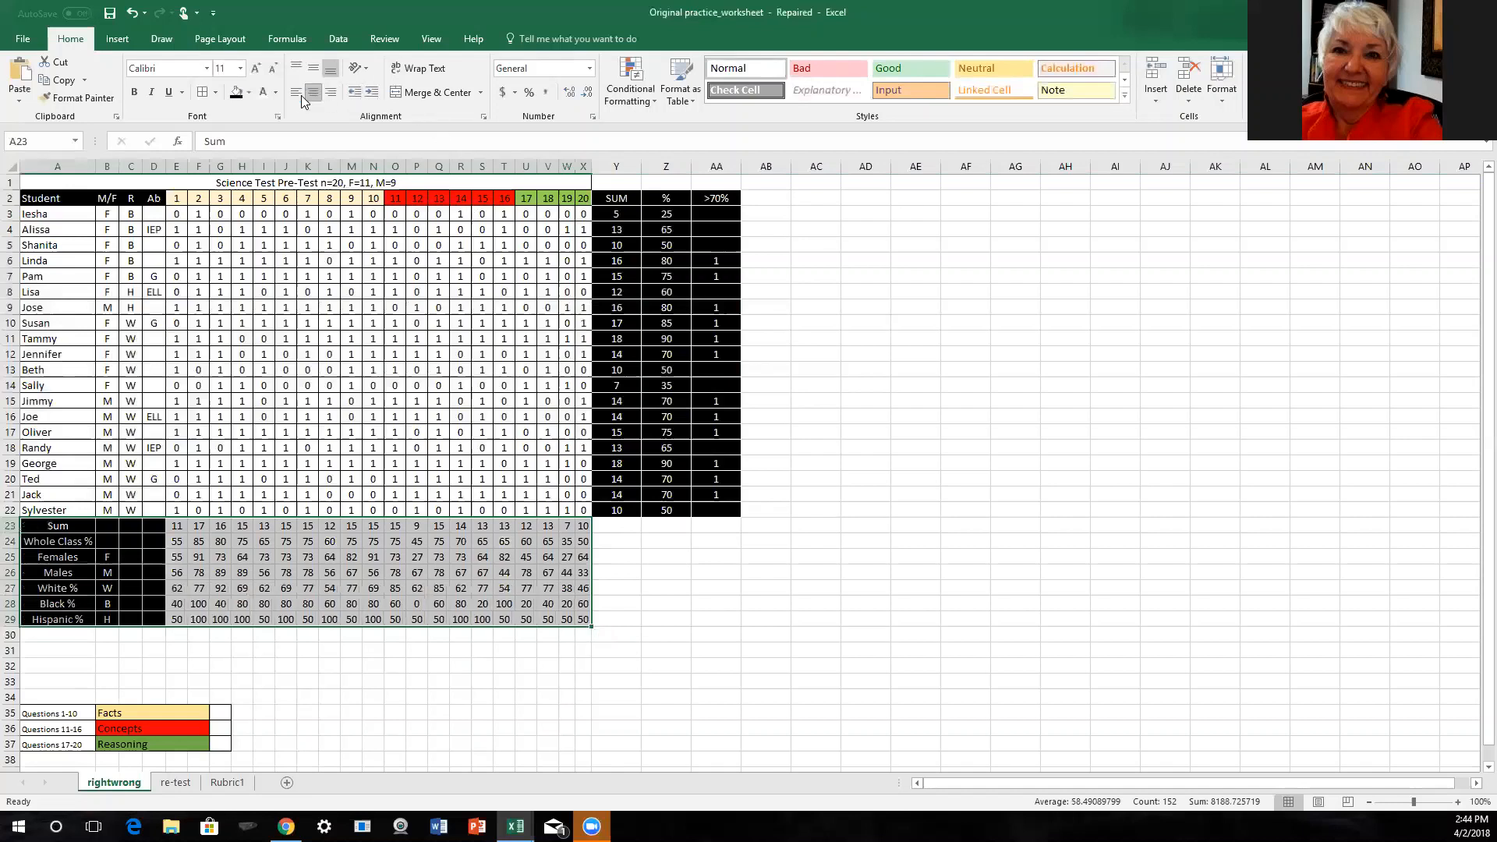
{"action": "left_click", "coordinate": [308, 712]}
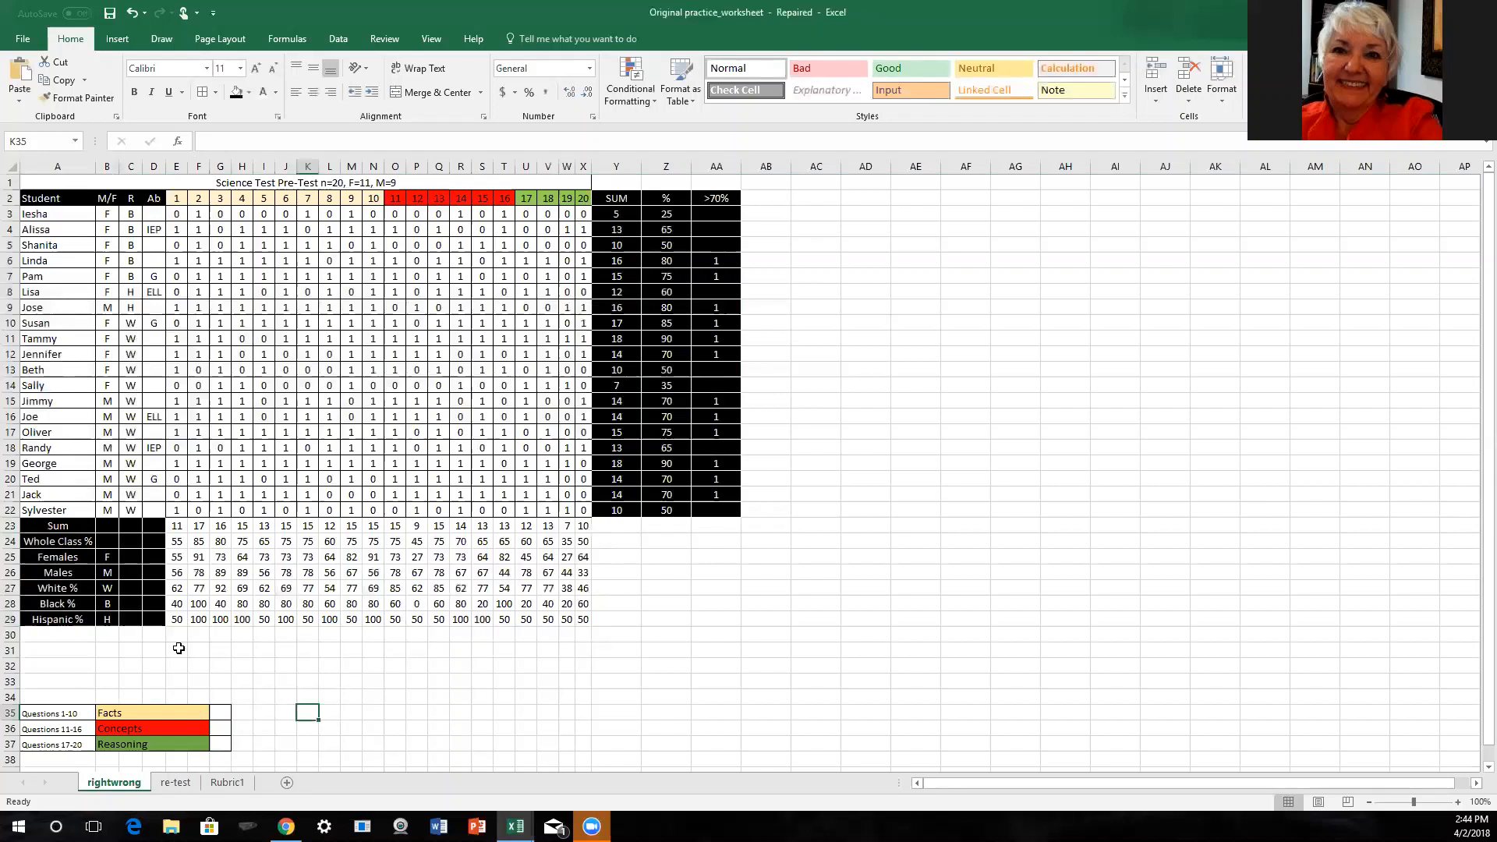
{"action": "left_click", "coordinate": [74, 630]}
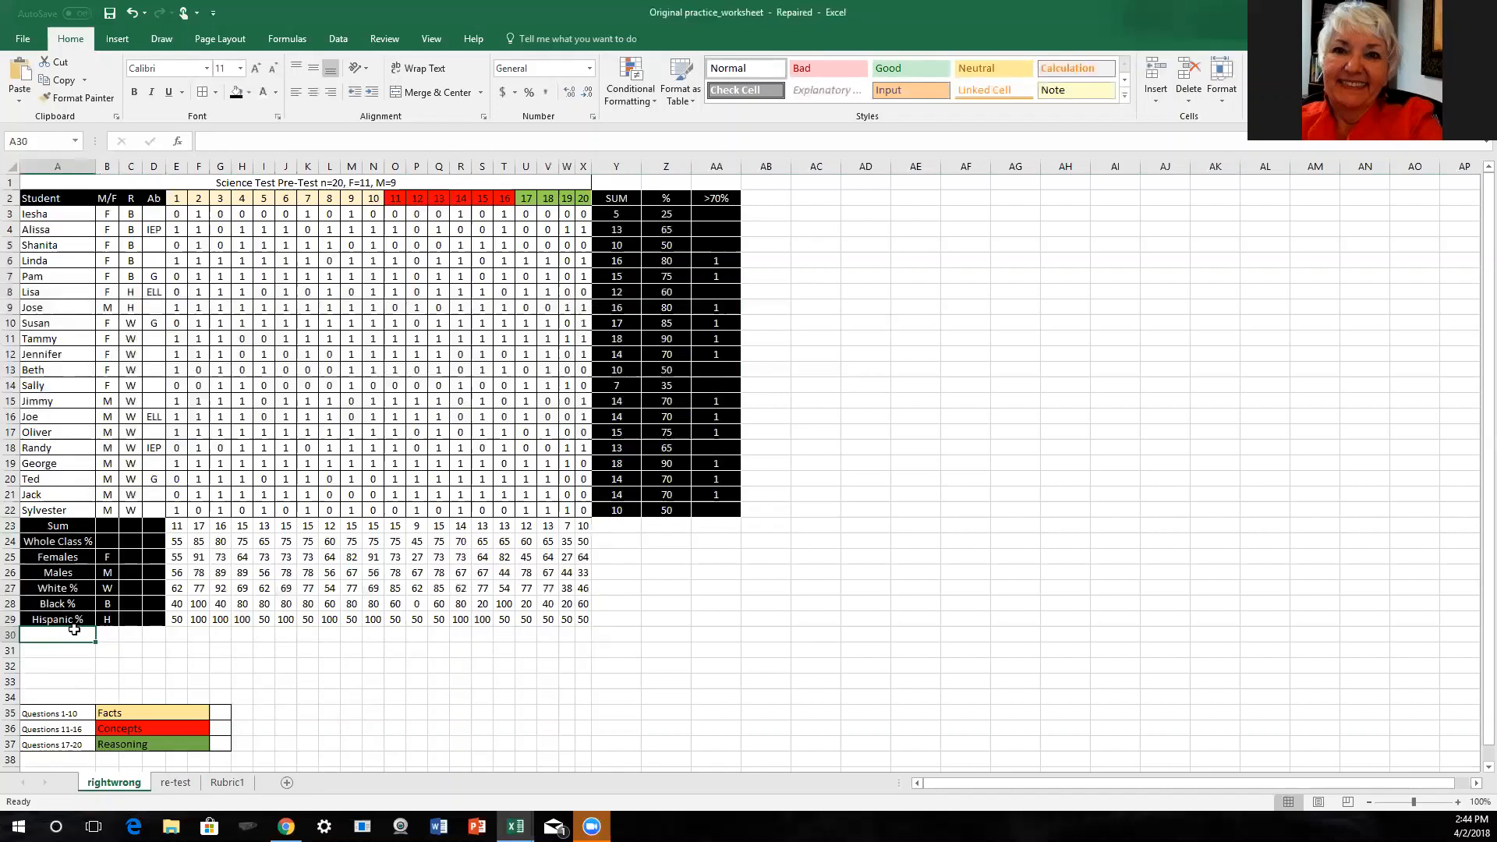
- Label row 30 with Gifted % in A30 and G in B30, and fill A30:D30 with black
{"action": "type", "text": "Gifted "}
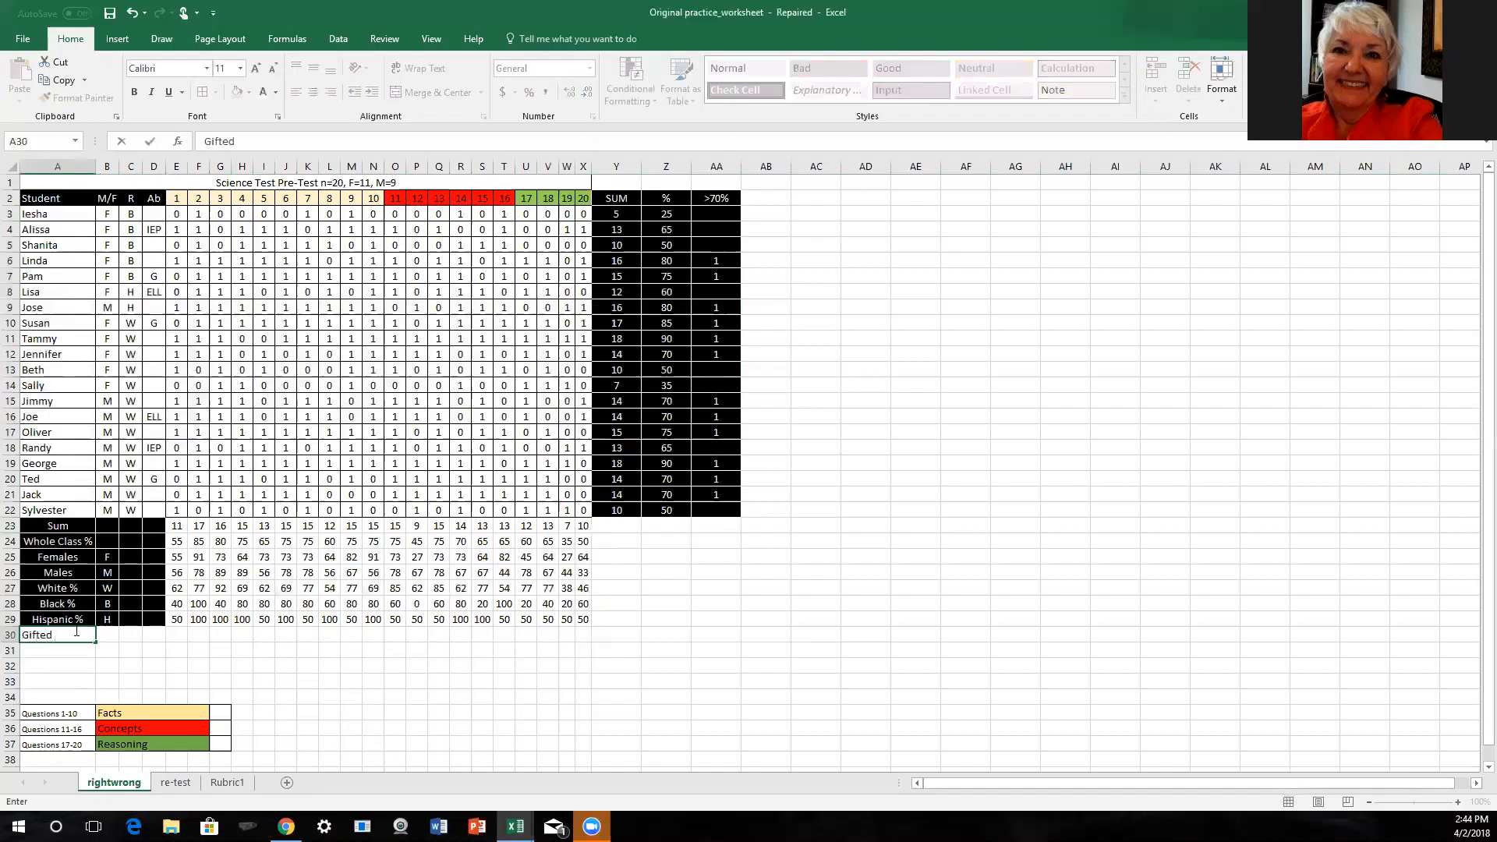
{"action": "type", "text": "%"}
{"action": "key", "text": "Tab"}
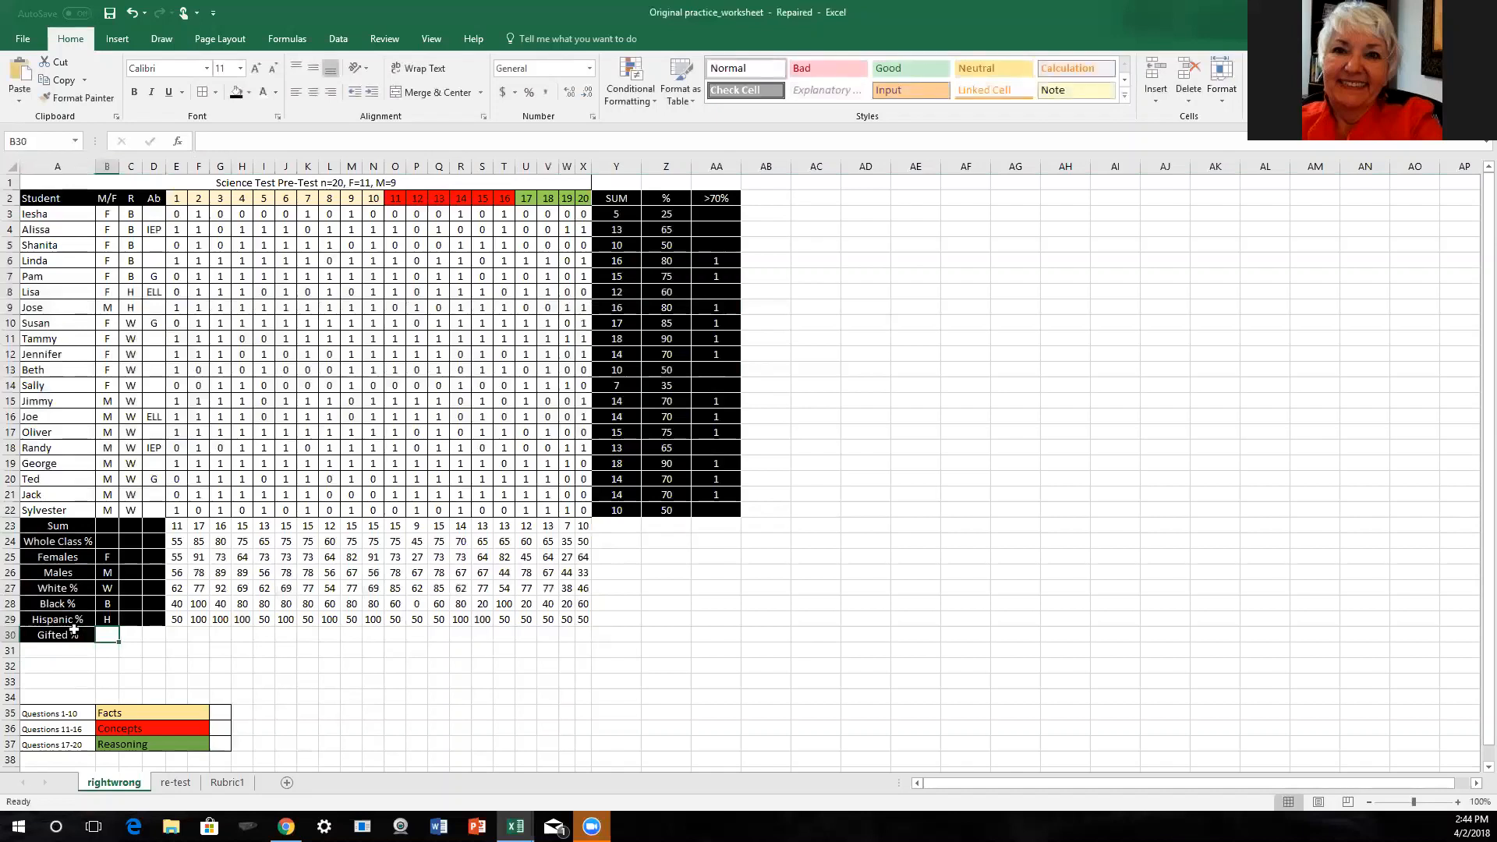
{"action": "type", "text": "G"}
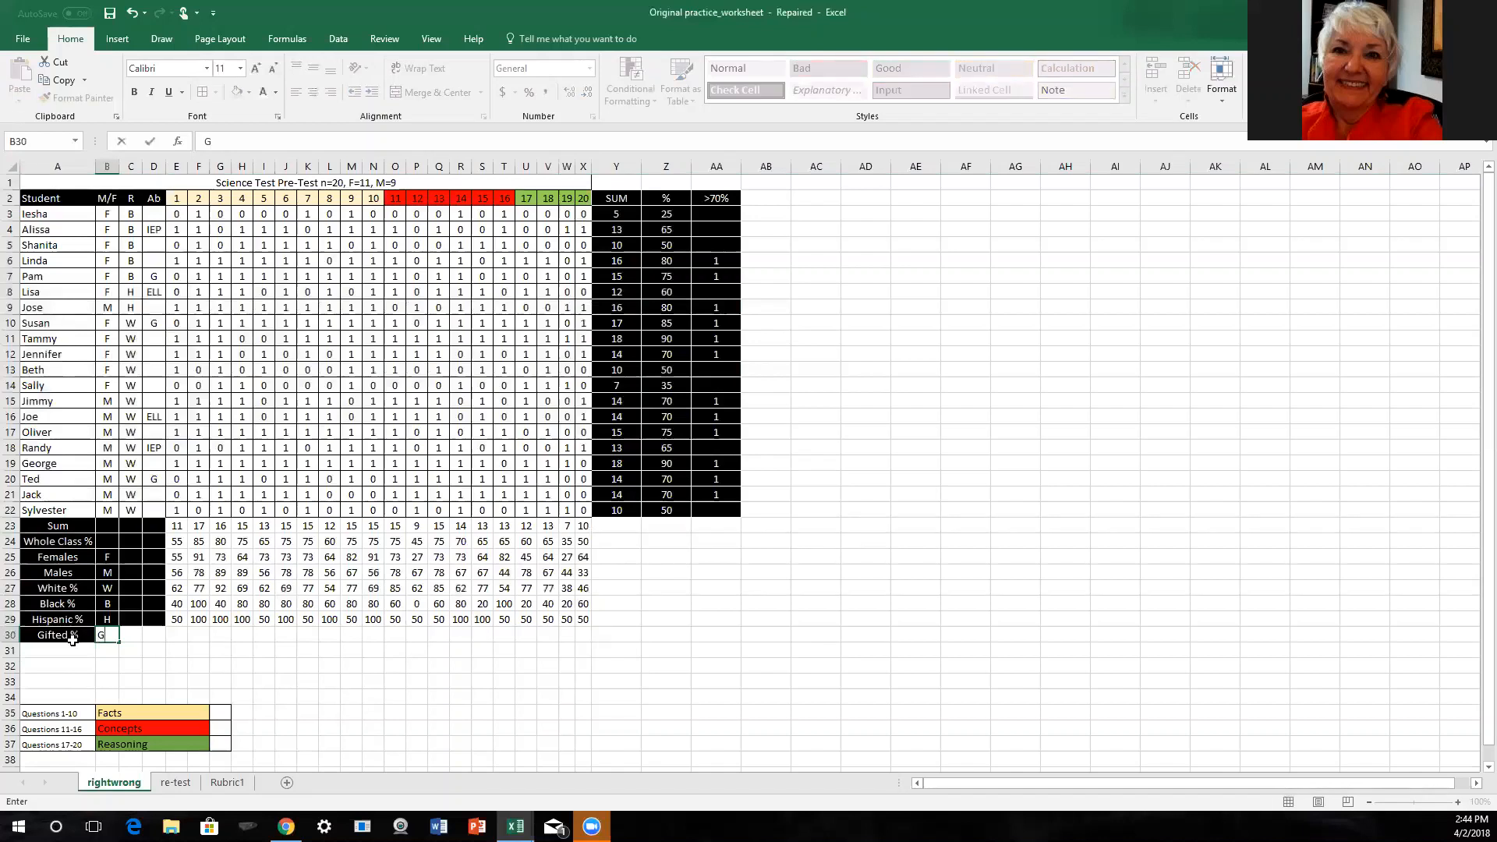
{"action": "left_click", "coordinate": [74, 634]}
{"action": "left_click", "coordinate": [156, 633], "text": "shift"}
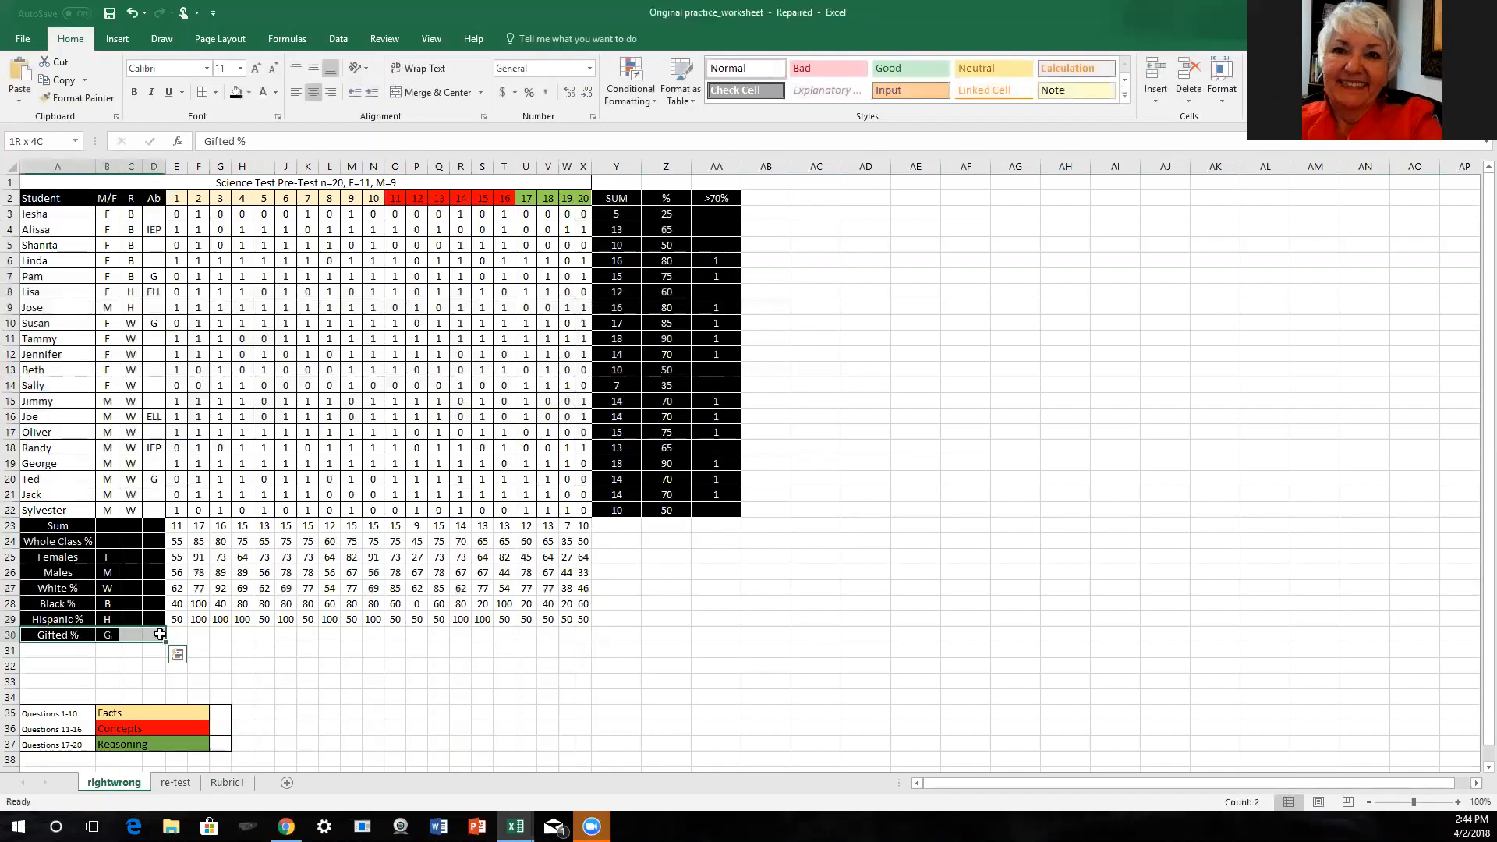
{"action": "left_click", "coordinate": [243, 95]}
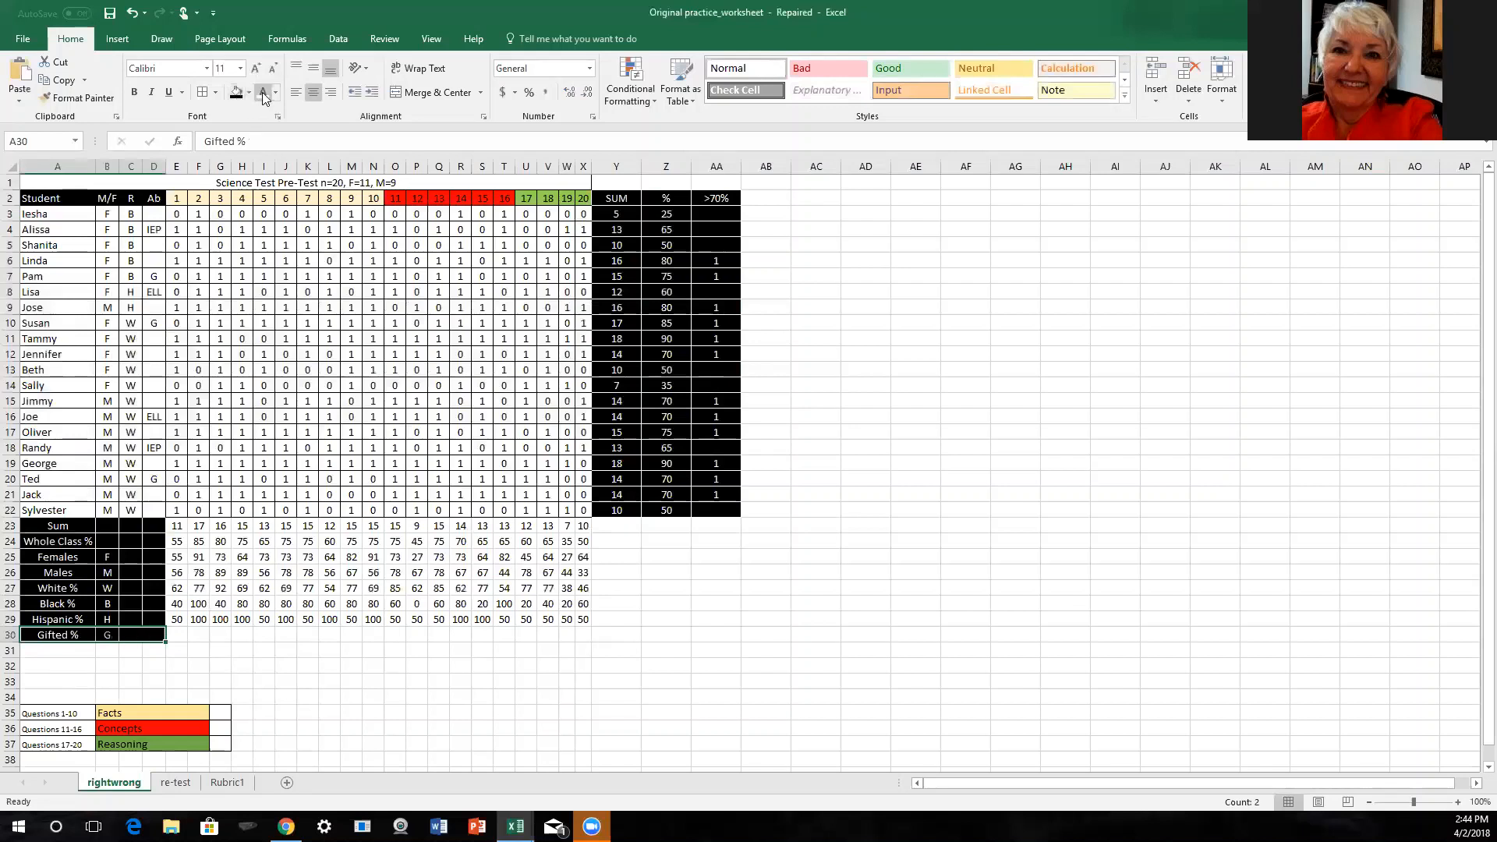
{"action": "left_click", "coordinate": [154, 665]}
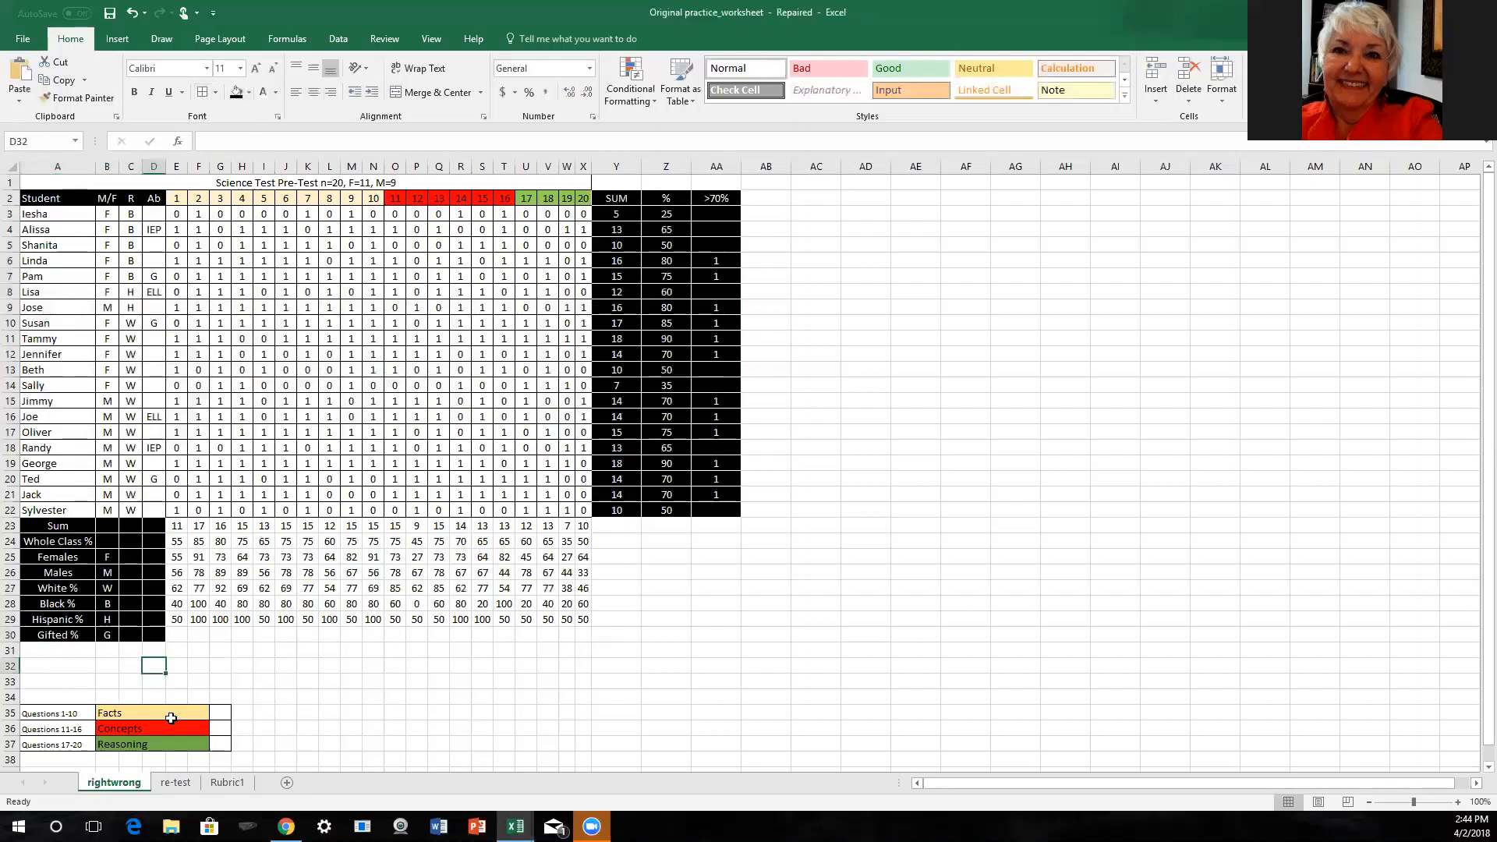
- Sort the student data A2:AA22, with headers, by the Ab column's cell values from A to Z
{"action": "left_click", "coordinate": [12, 198]}
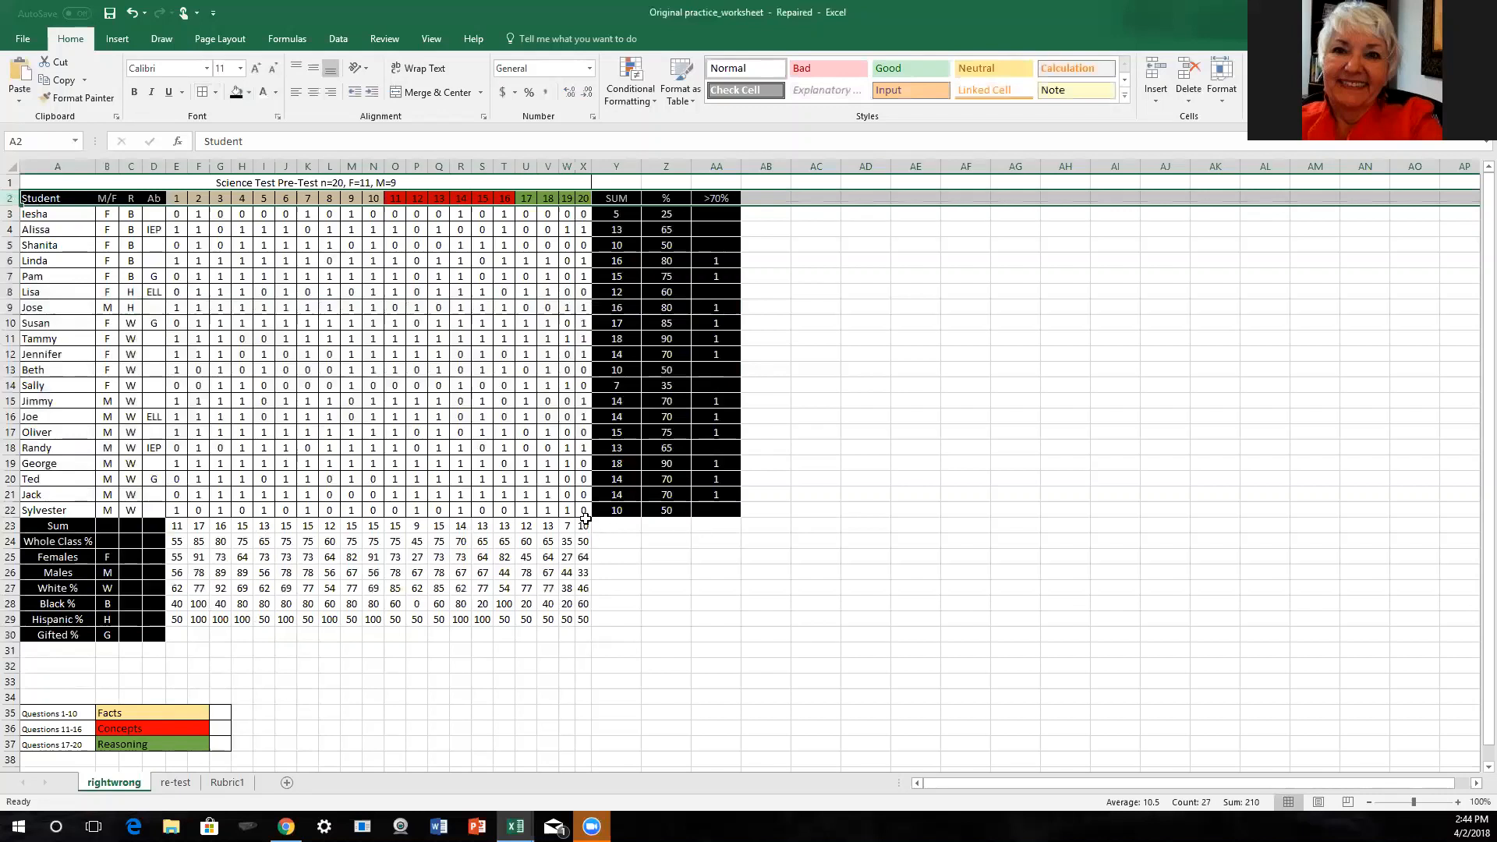
{"action": "left_click", "coordinate": [729, 510], "text": "shift"}
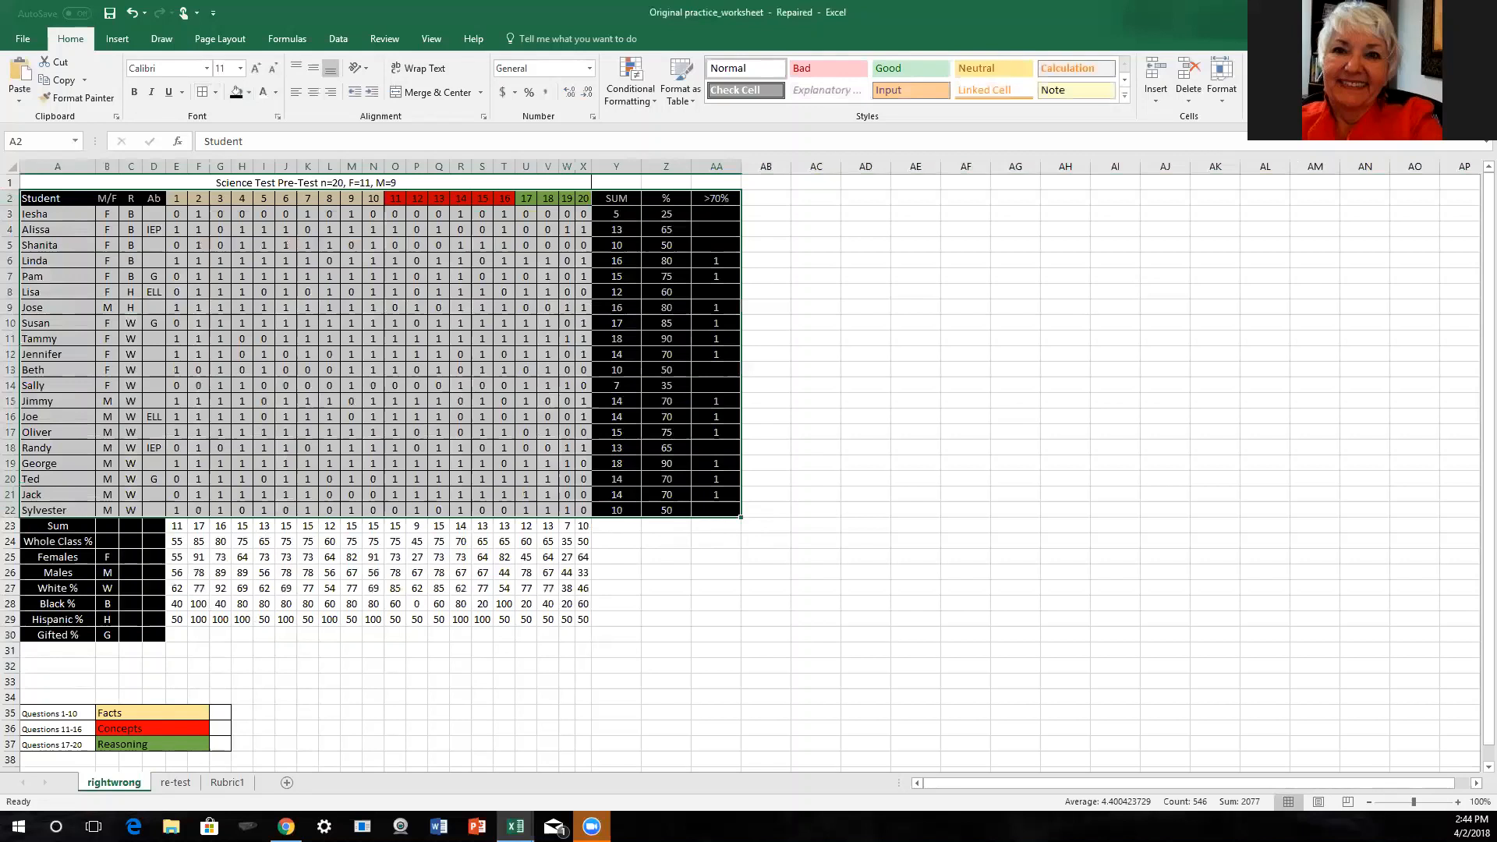
{"action": "left_click", "coordinate": [1333, 86]}
{"action": "left_click", "coordinate": [1349, 153]}
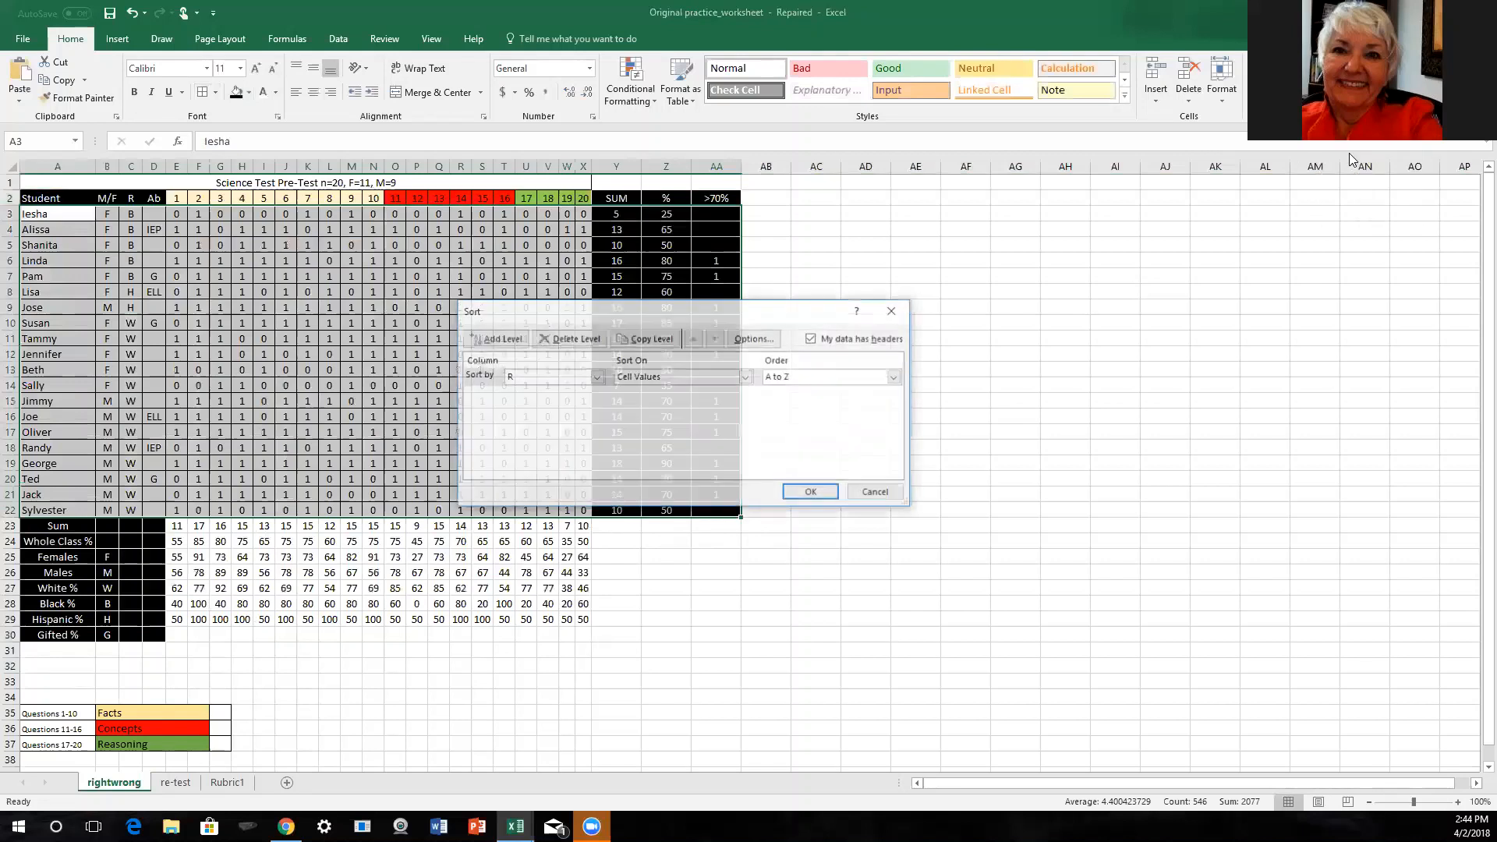
{"action": "left_click", "coordinate": [597, 378]}
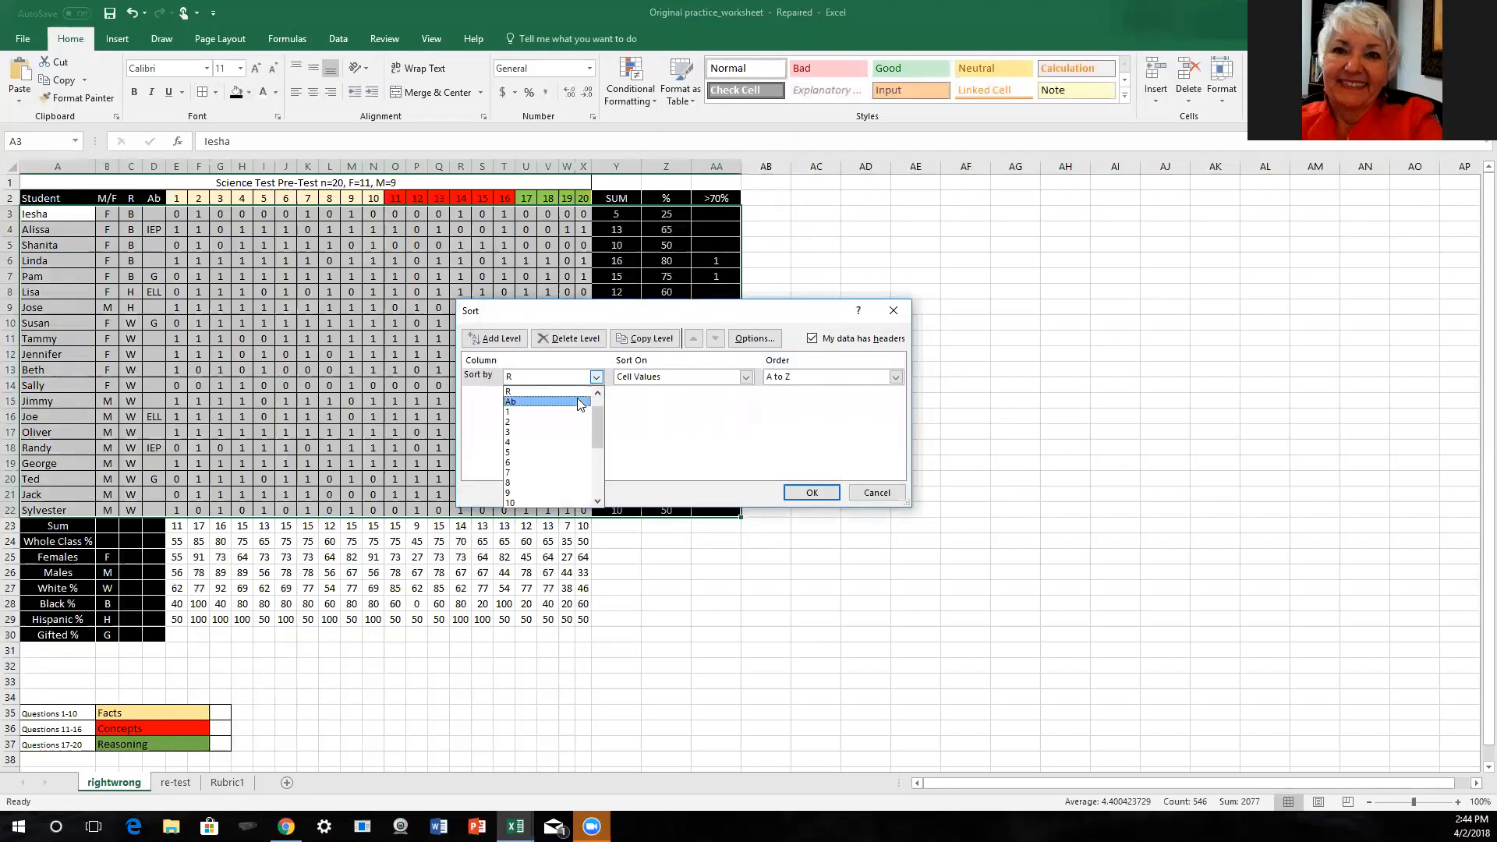
{"action": "left_click", "coordinate": [580, 402]}
{"action": "left_click", "coordinate": [811, 493]}
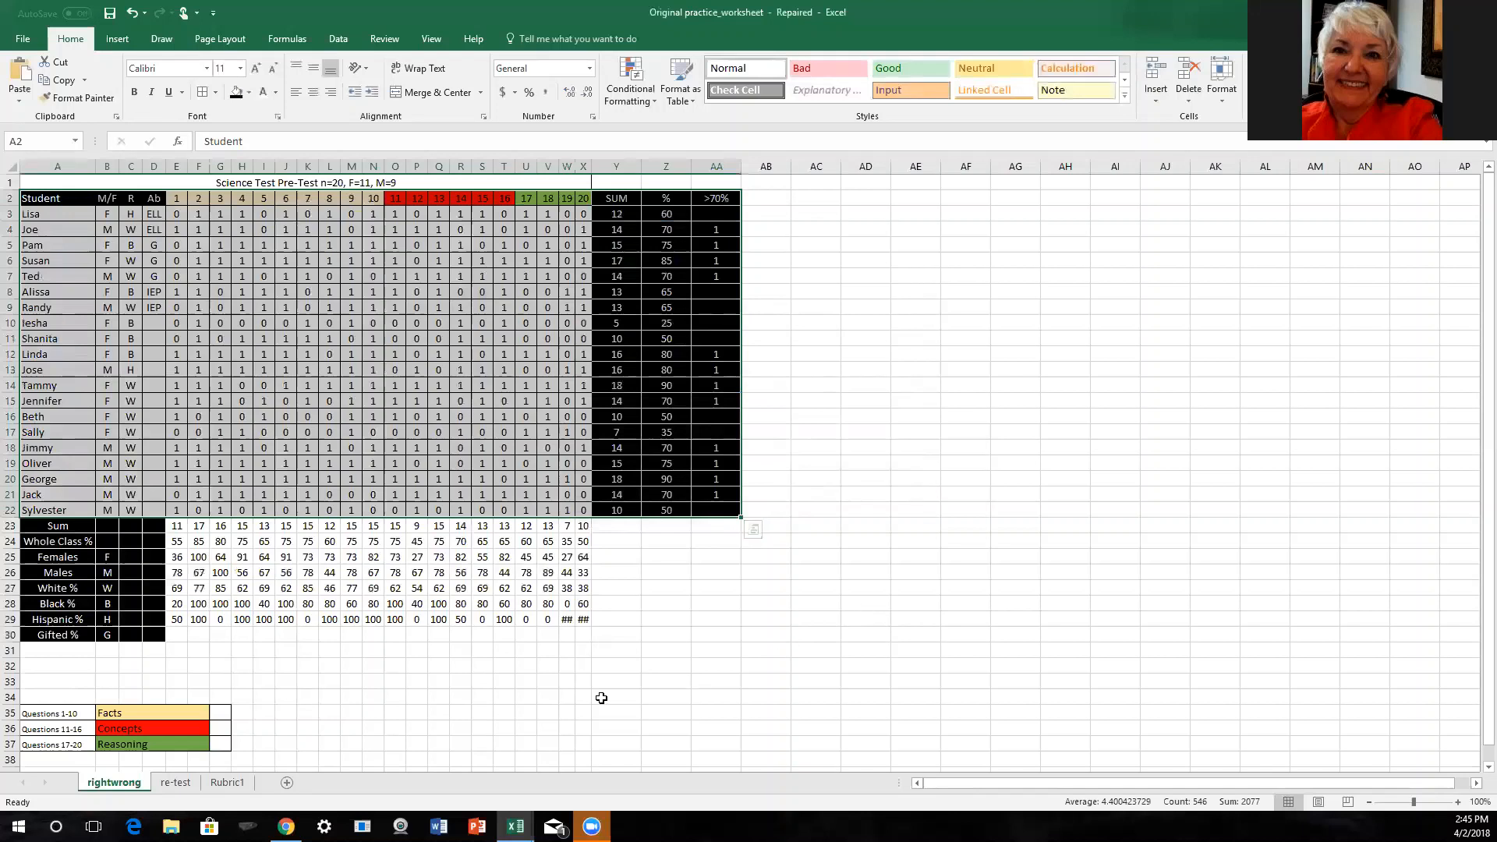
- Enter the formula =SUM(E5:E7)/3*100 in E30 to calculate the Gifted % for question 1
{"action": "left_click", "coordinate": [173, 635]}
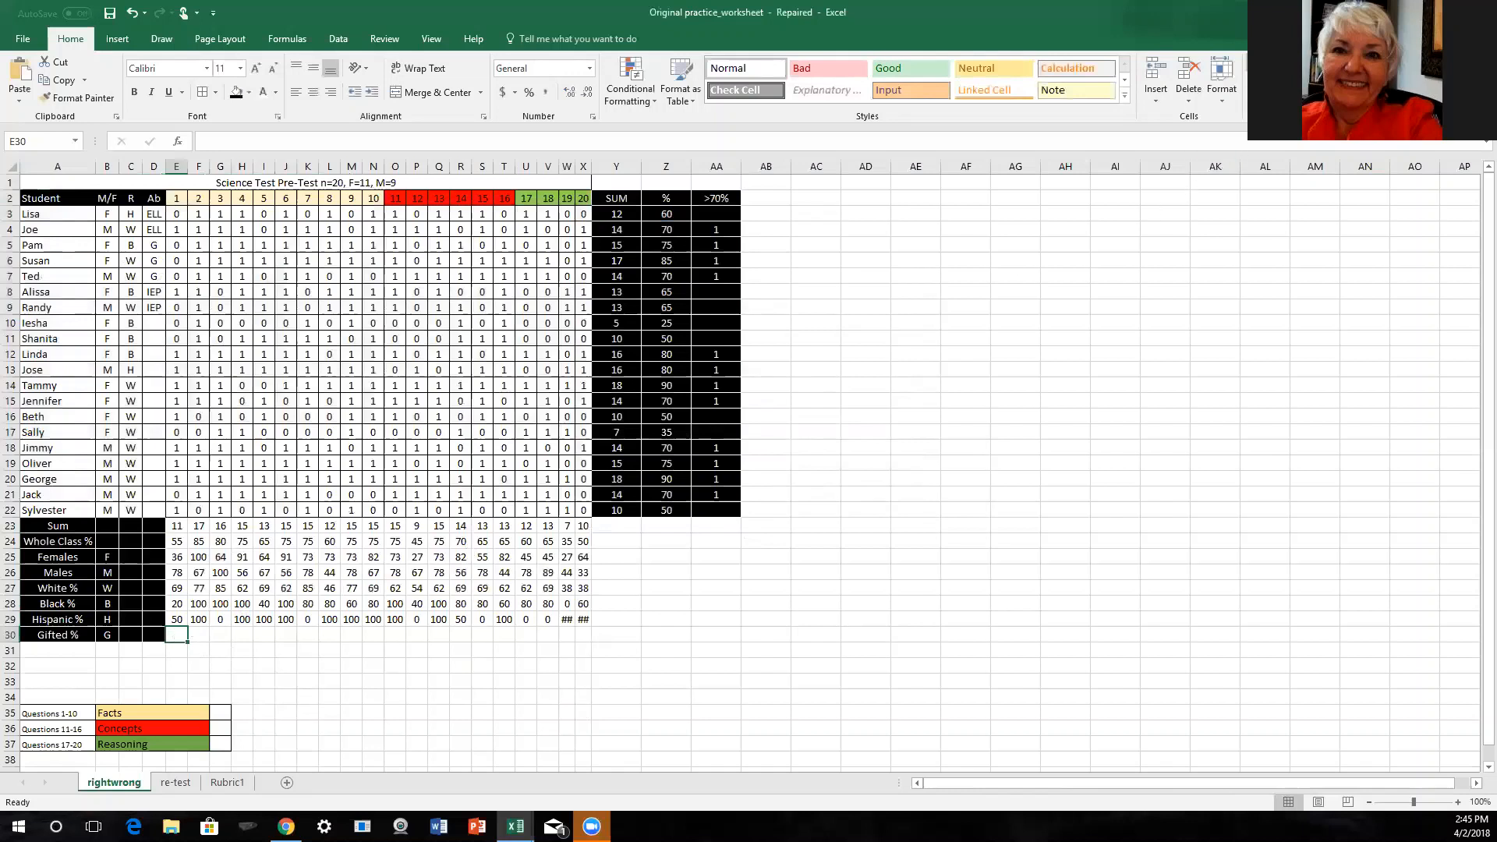
{"action": "key", "text": "alt+="}
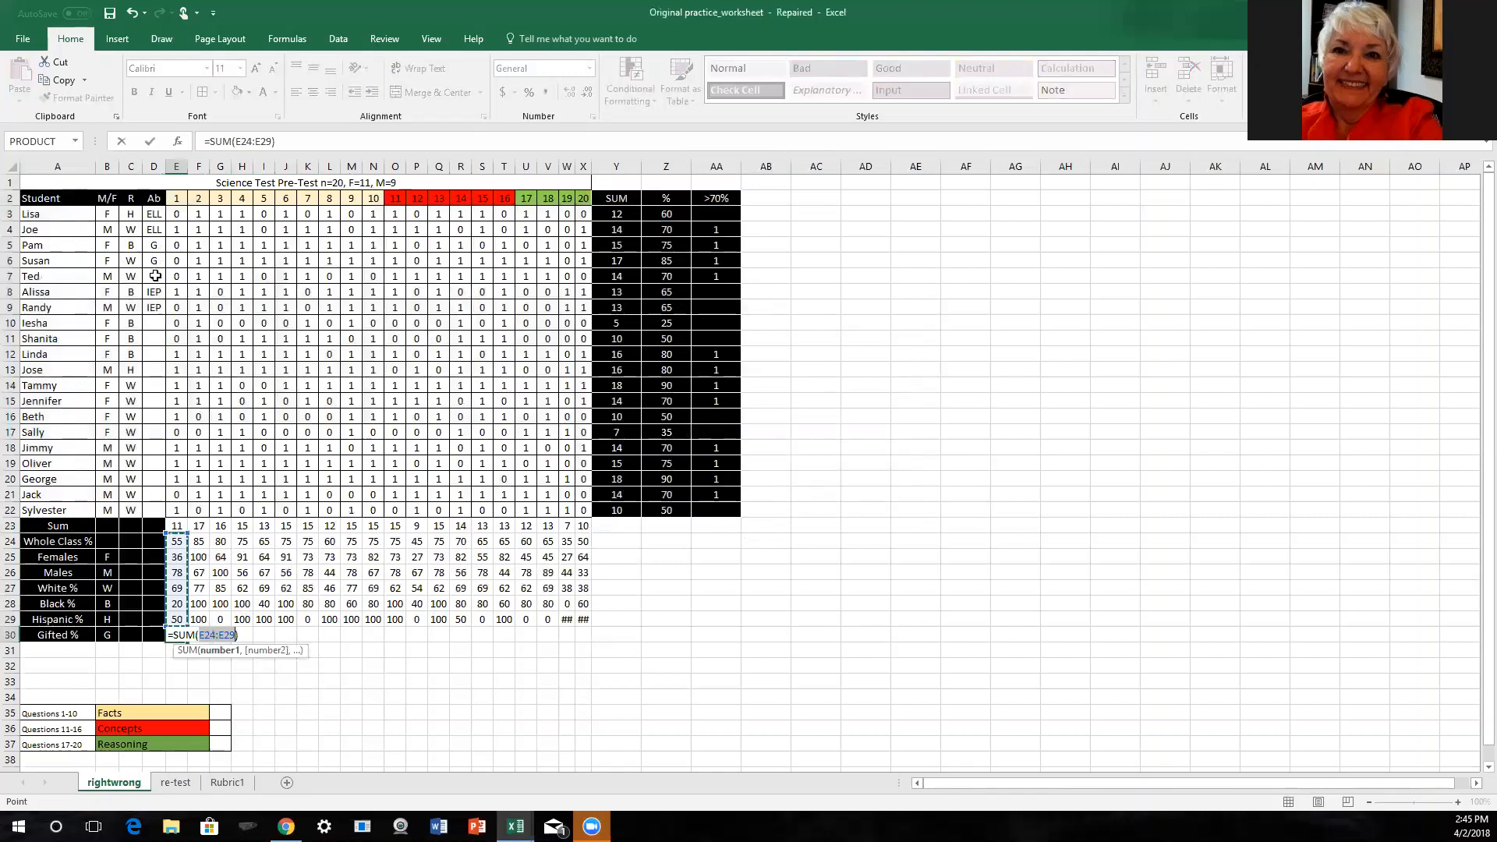
{"action": "left_click", "coordinate": [208, 638]}
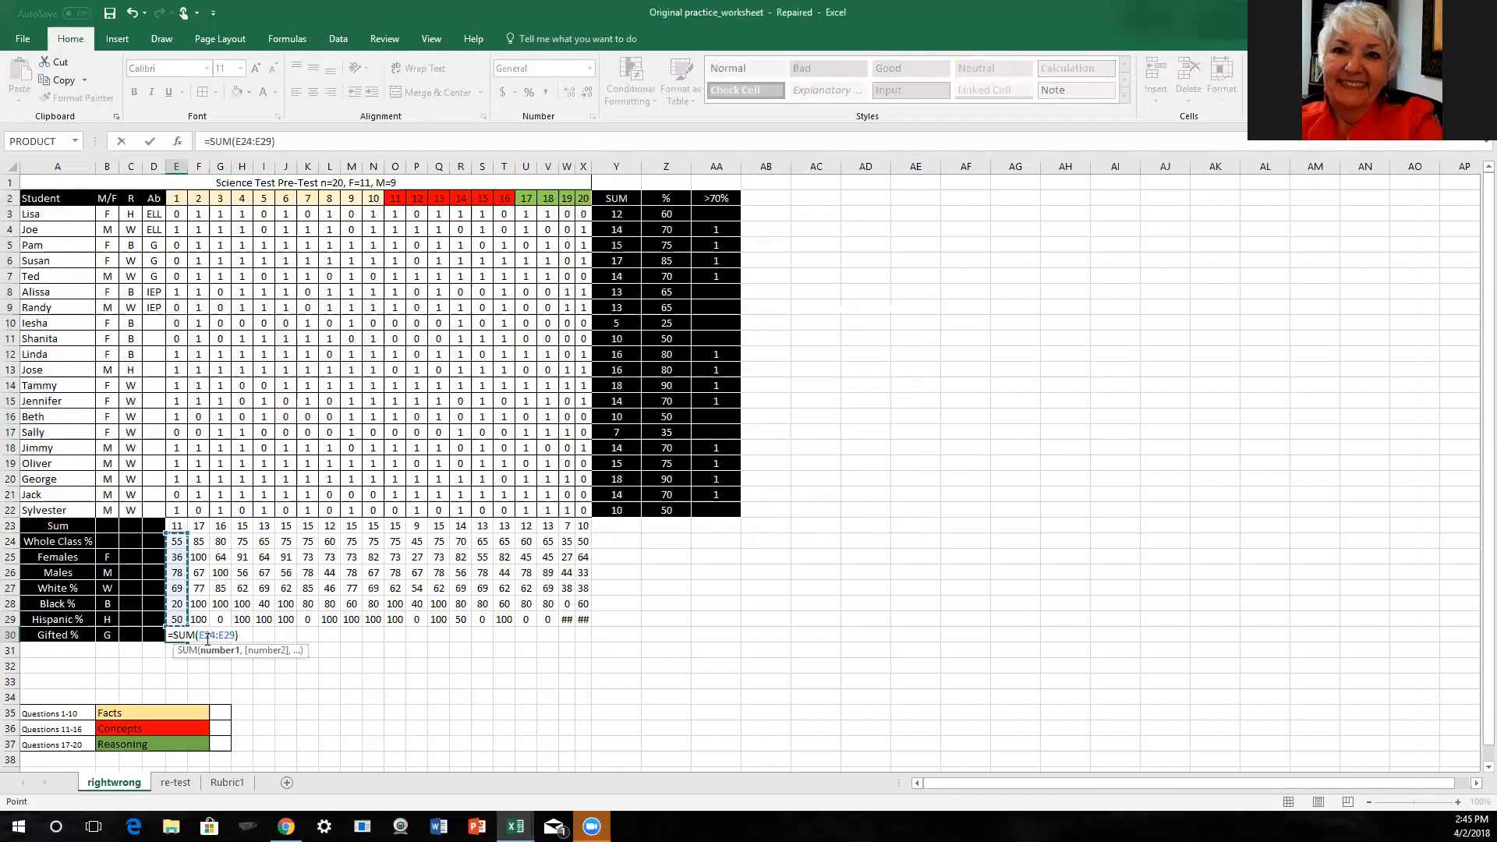
{"action": "key", "text": "Delete"}
{"action": "key", "text": "Delete"}
{"action": "type", "text": "5"}
{"action": "key", "text": "Delete"}
{"action": "key", "text": "Delete"}
{"action": "type", "text": "7"}
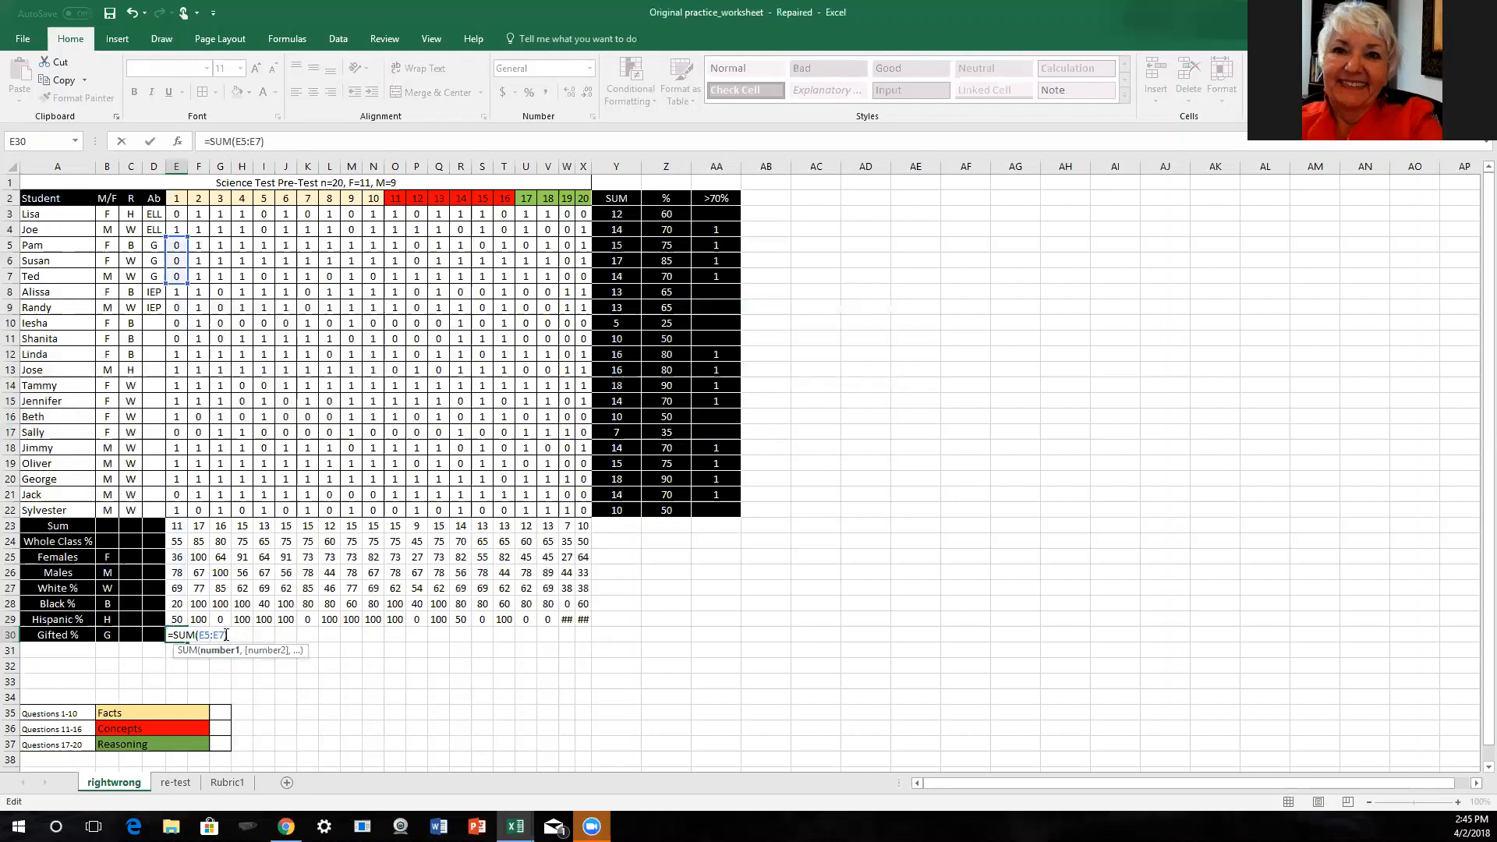
{"action": "left_click", "coordinate": [226, 635]}
{"action": "type", "text": "/"}
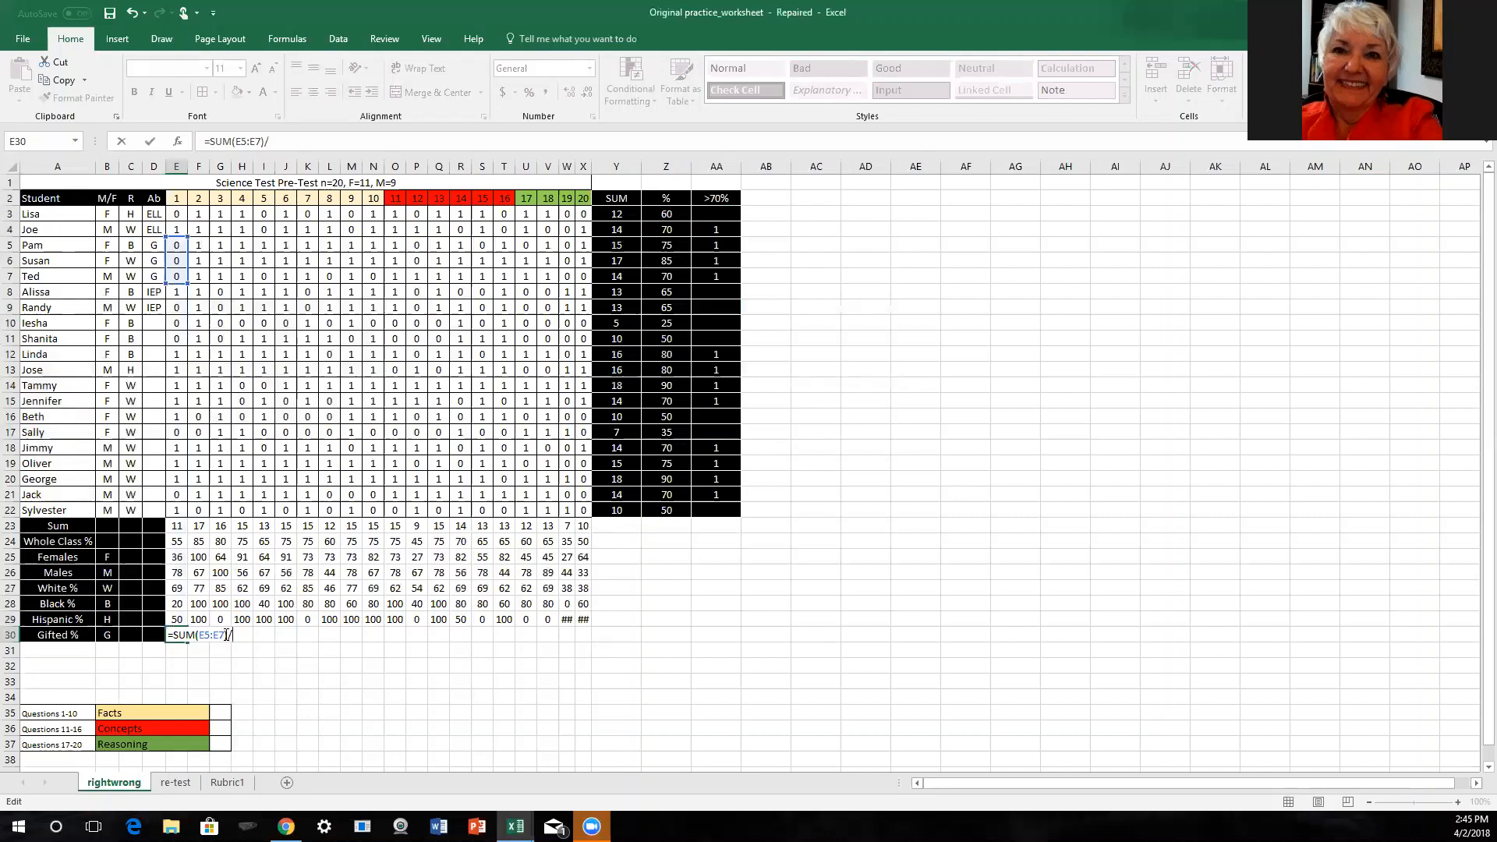
{"action": "type", "text": "3*100"}
{"action": "key", "text": "Return"}
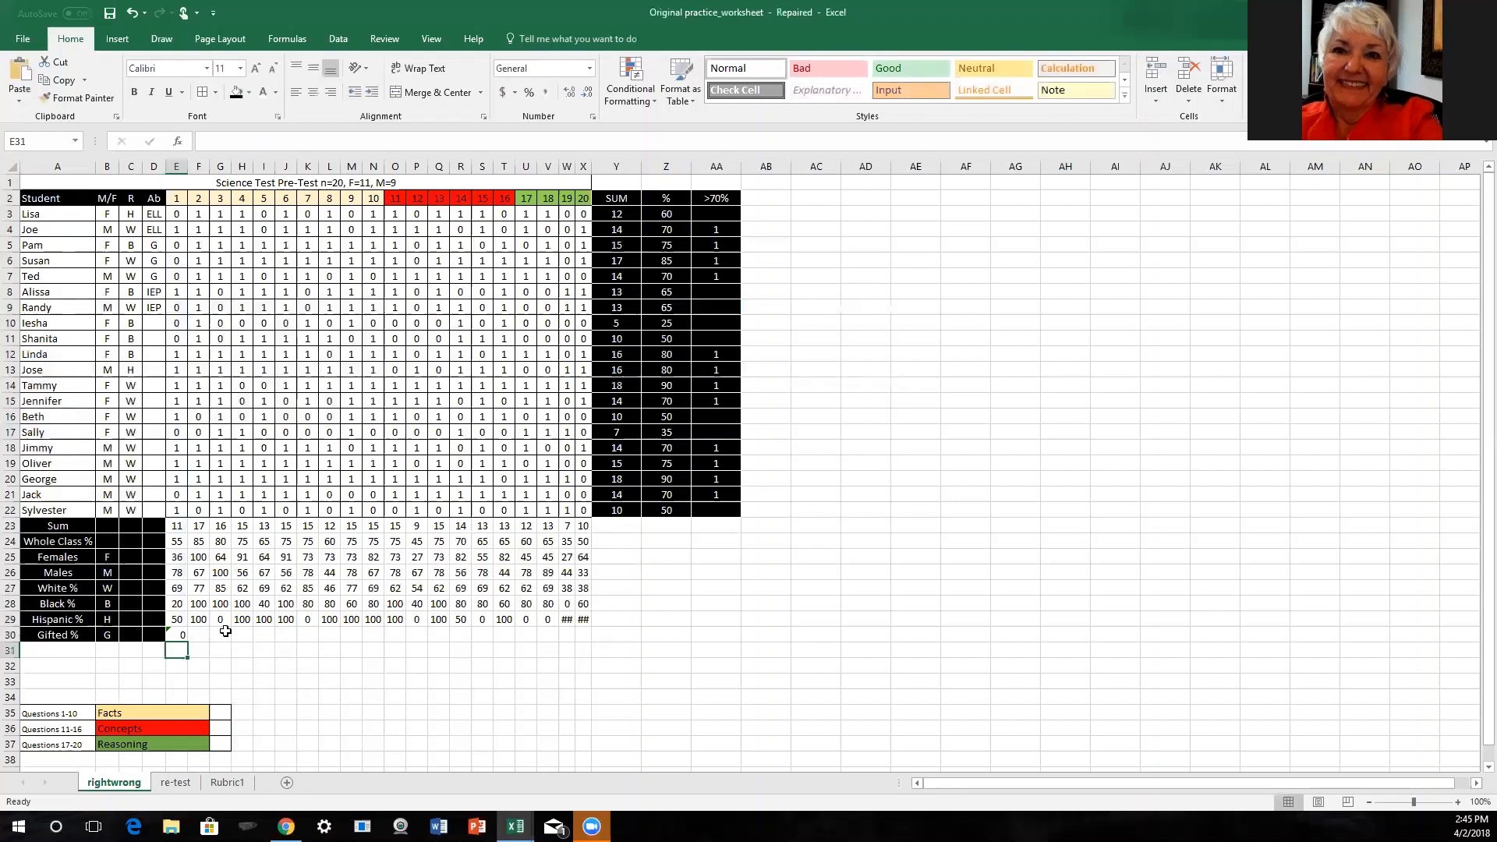
- Copy the Gifted % formula from E30 across through X30 and ignore the formula errors flagged in those cells
{"action": "left_click", "coordinate": [176, 635]}
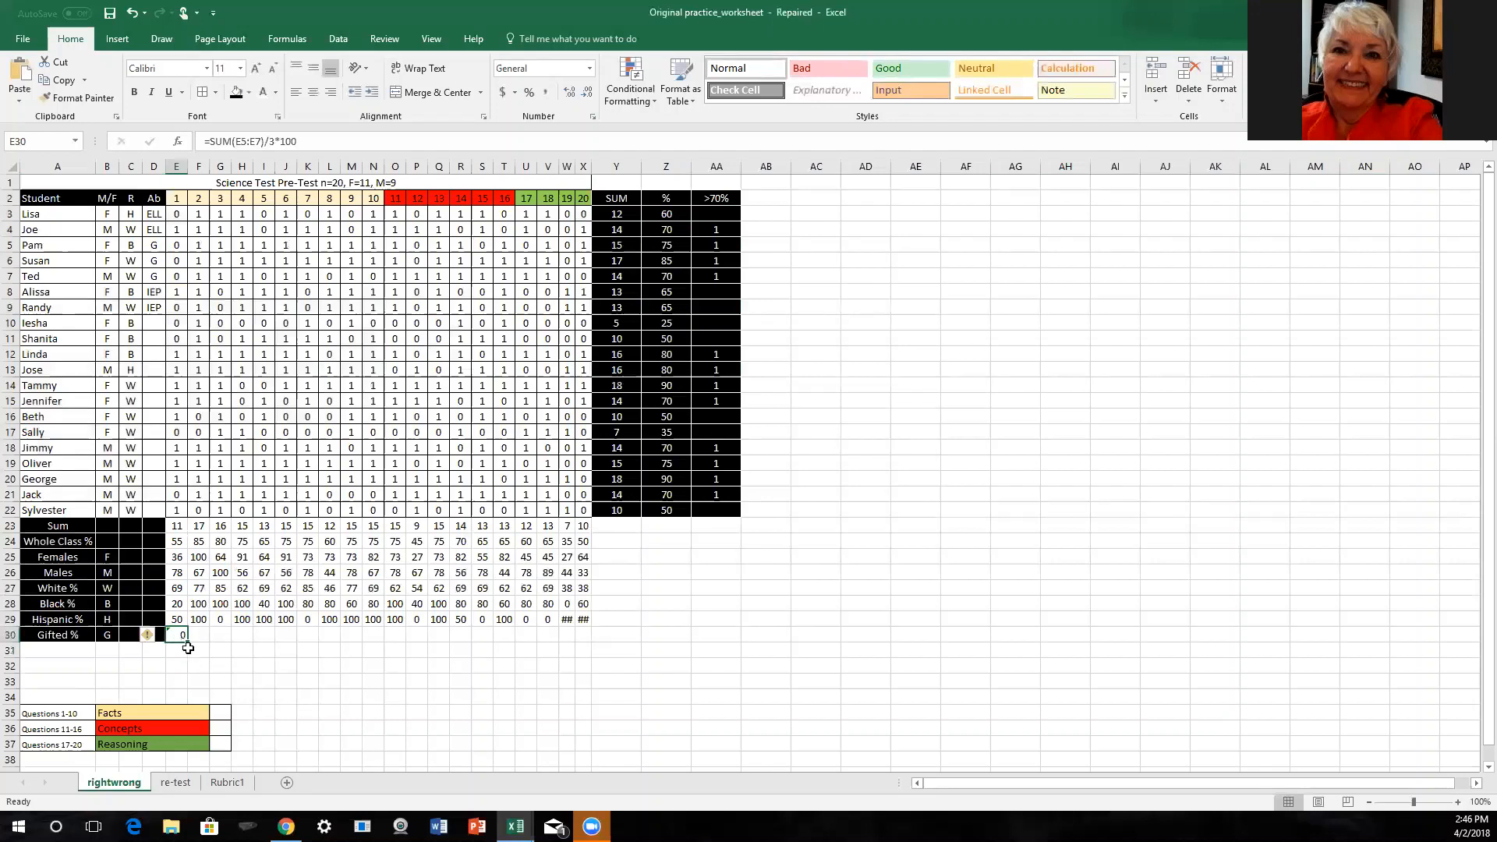
{"action": "left_click_drag", "start_coordinate": [187, 641], "coordinate": [586, 636]}
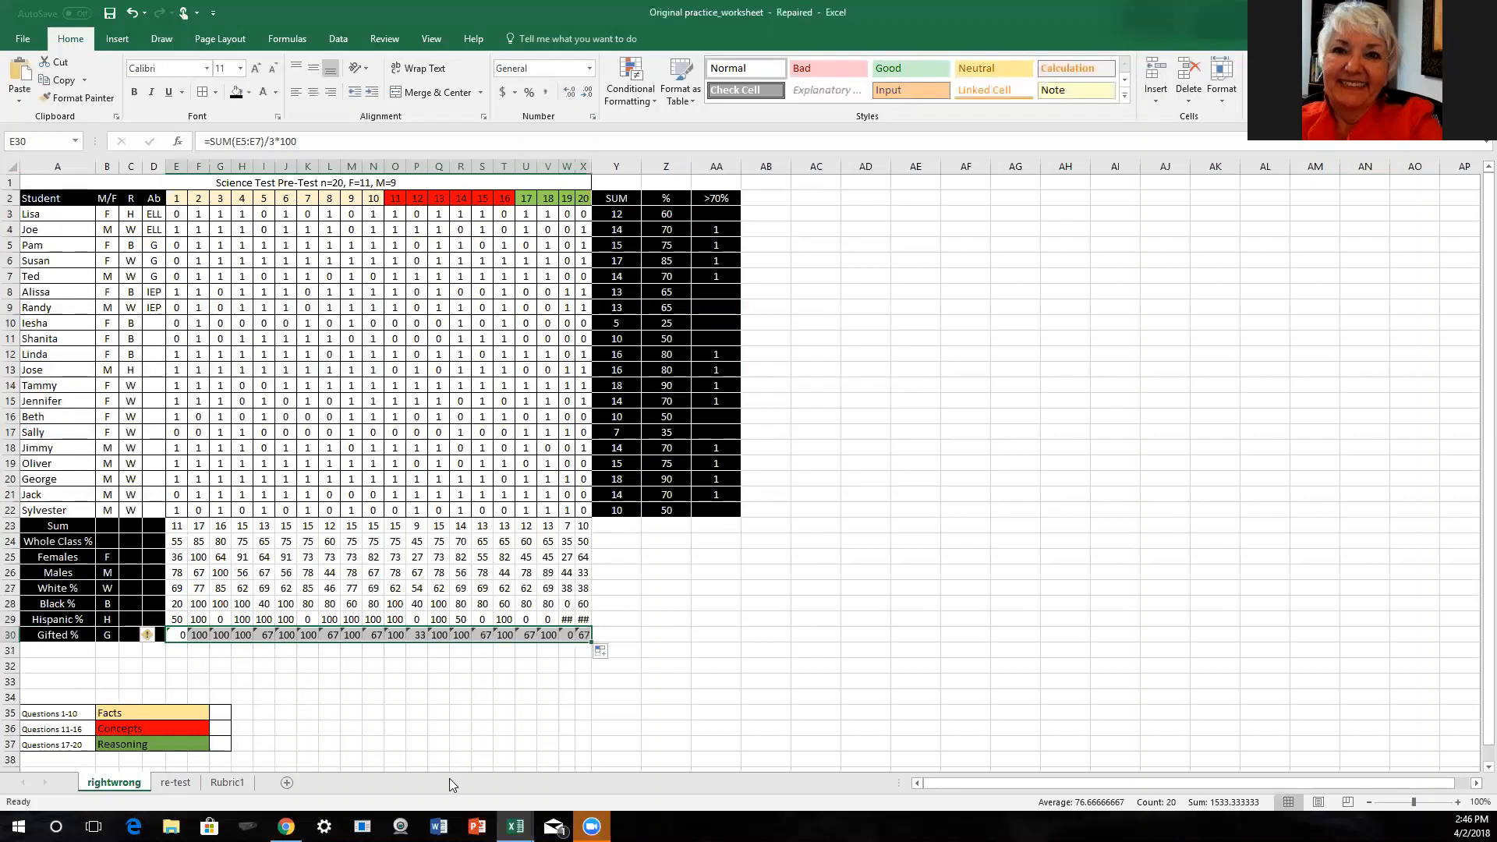
{"action": "left_click", "coordinate": [154, 636]}
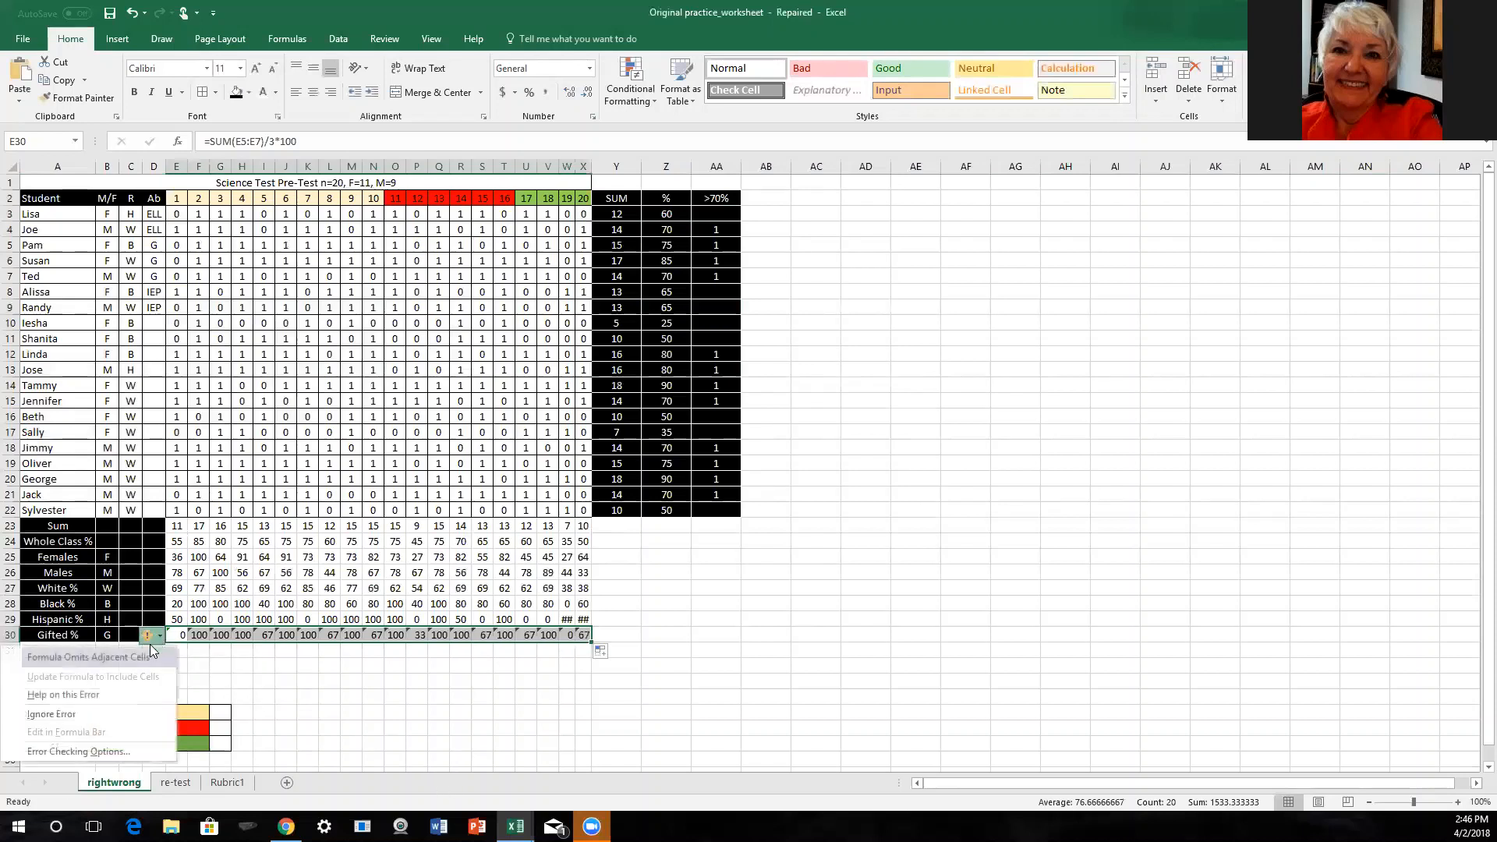
{"action": "left_click", "coordinate": [114, 715]}
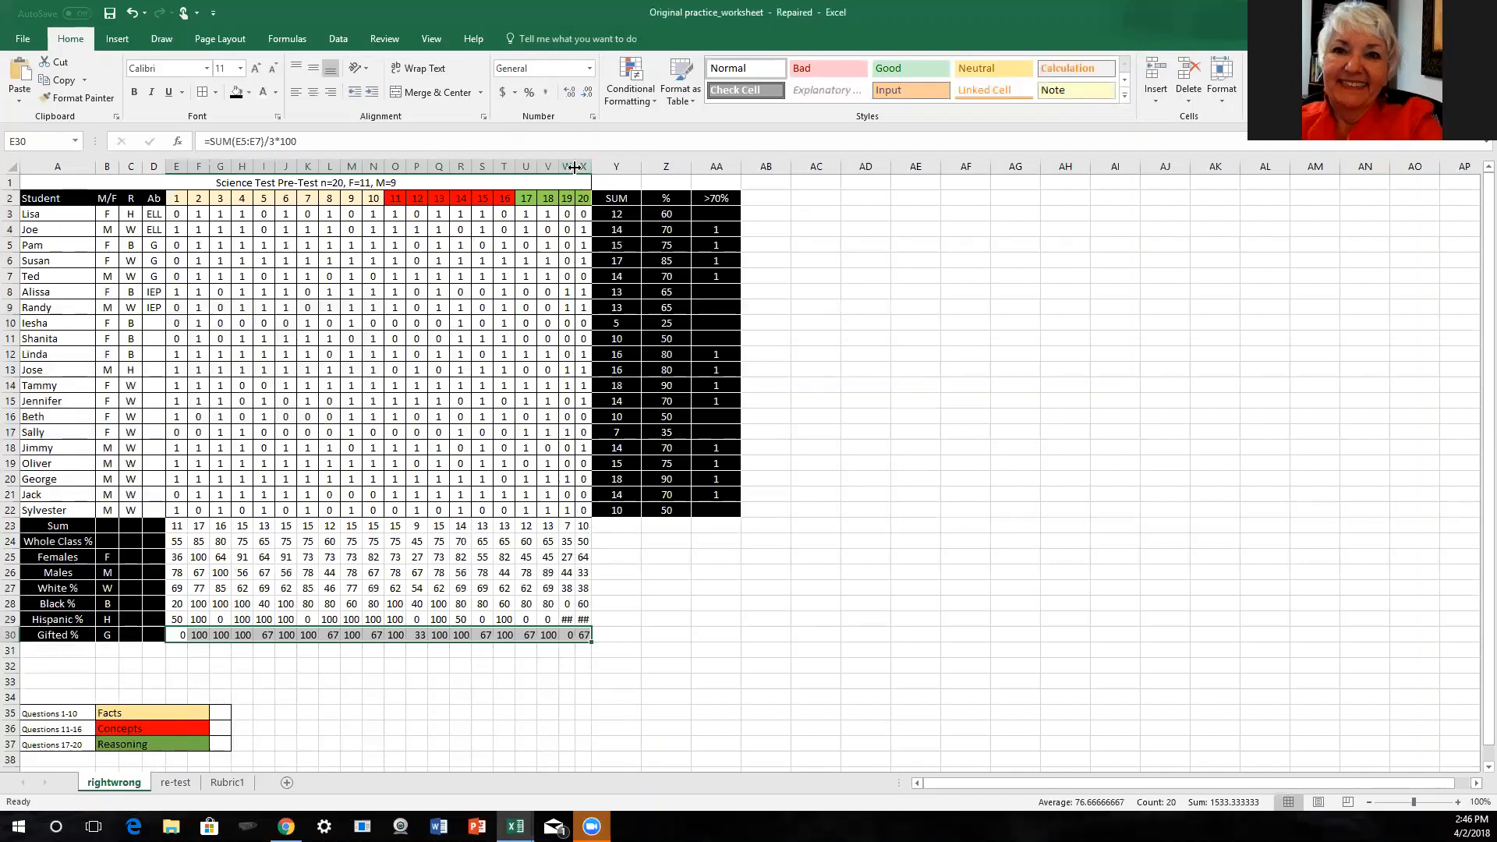
- Adjust columns W and X to narrow widths that still fit the three-digit percentages in the summary rows
{"action": "left_click_drag", "start_coordinate": [574, 168], "coordinate": [572, 168]}
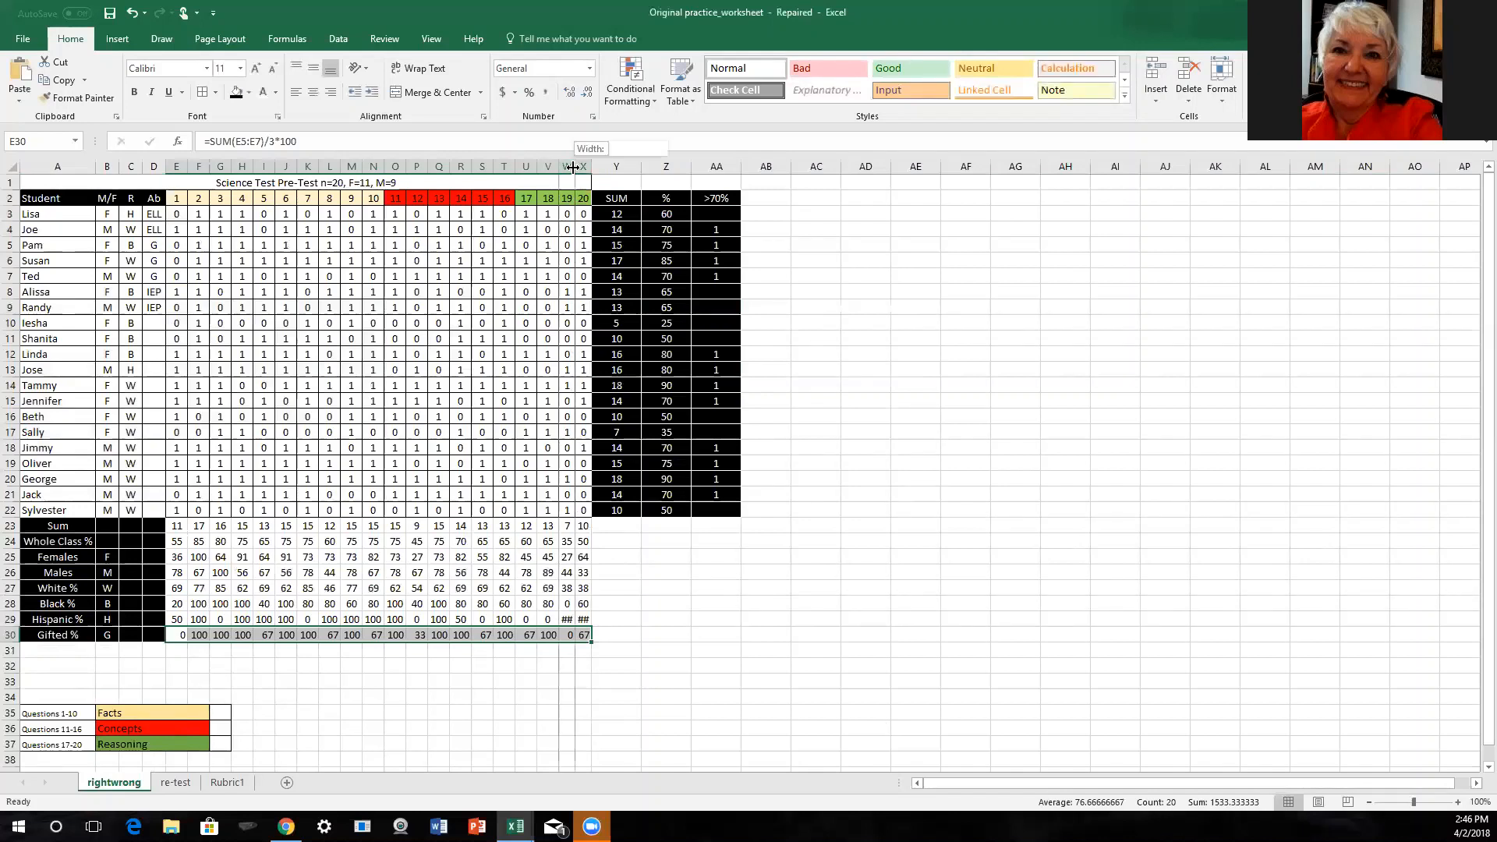
{"action": "double_click", "coordinate": [572, 168]}
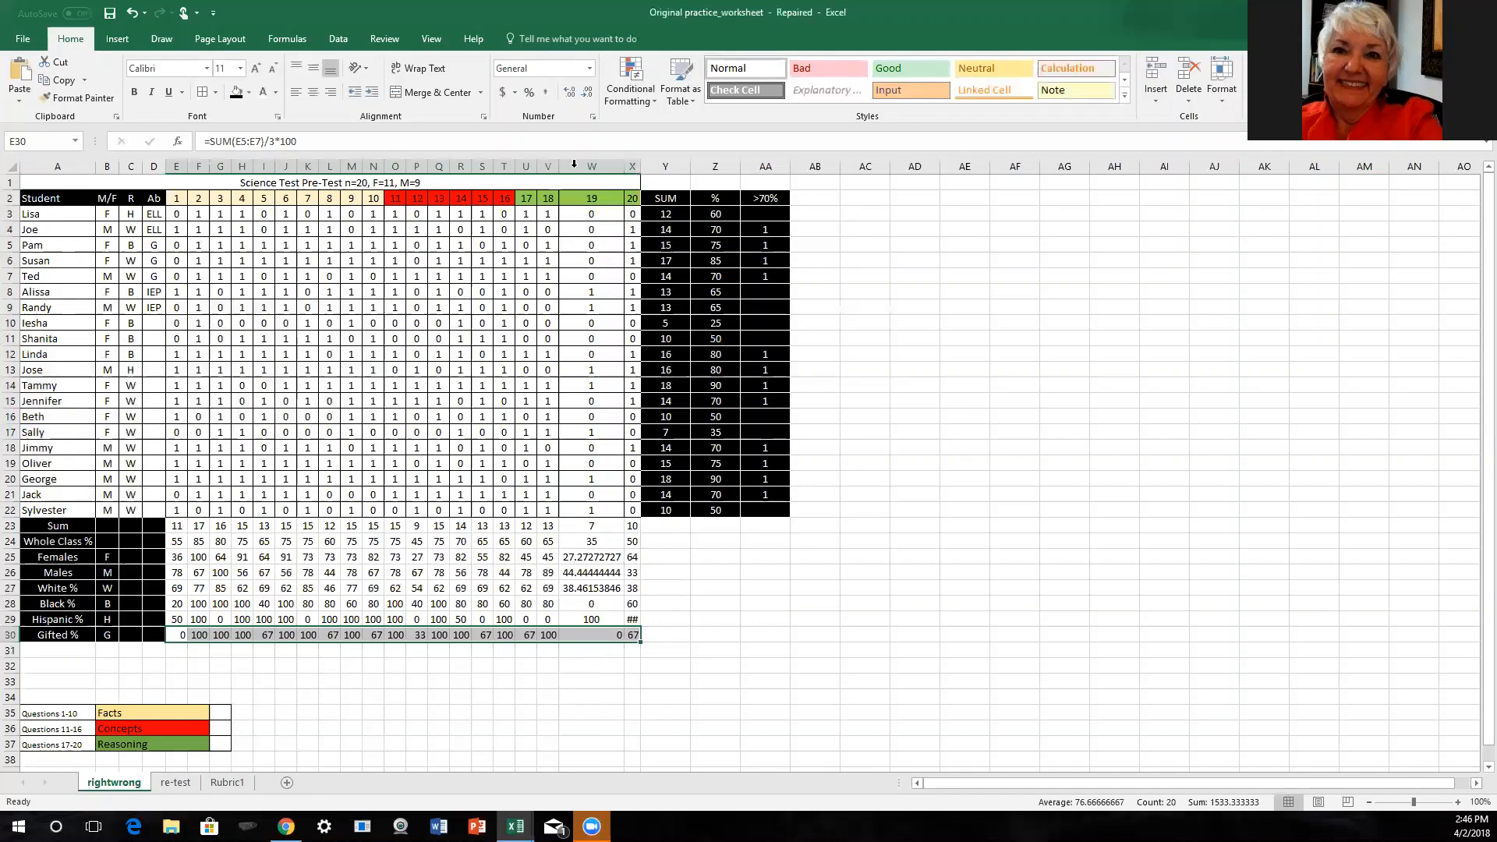
{"action": "double_click", "coordinate": [640, 165]}
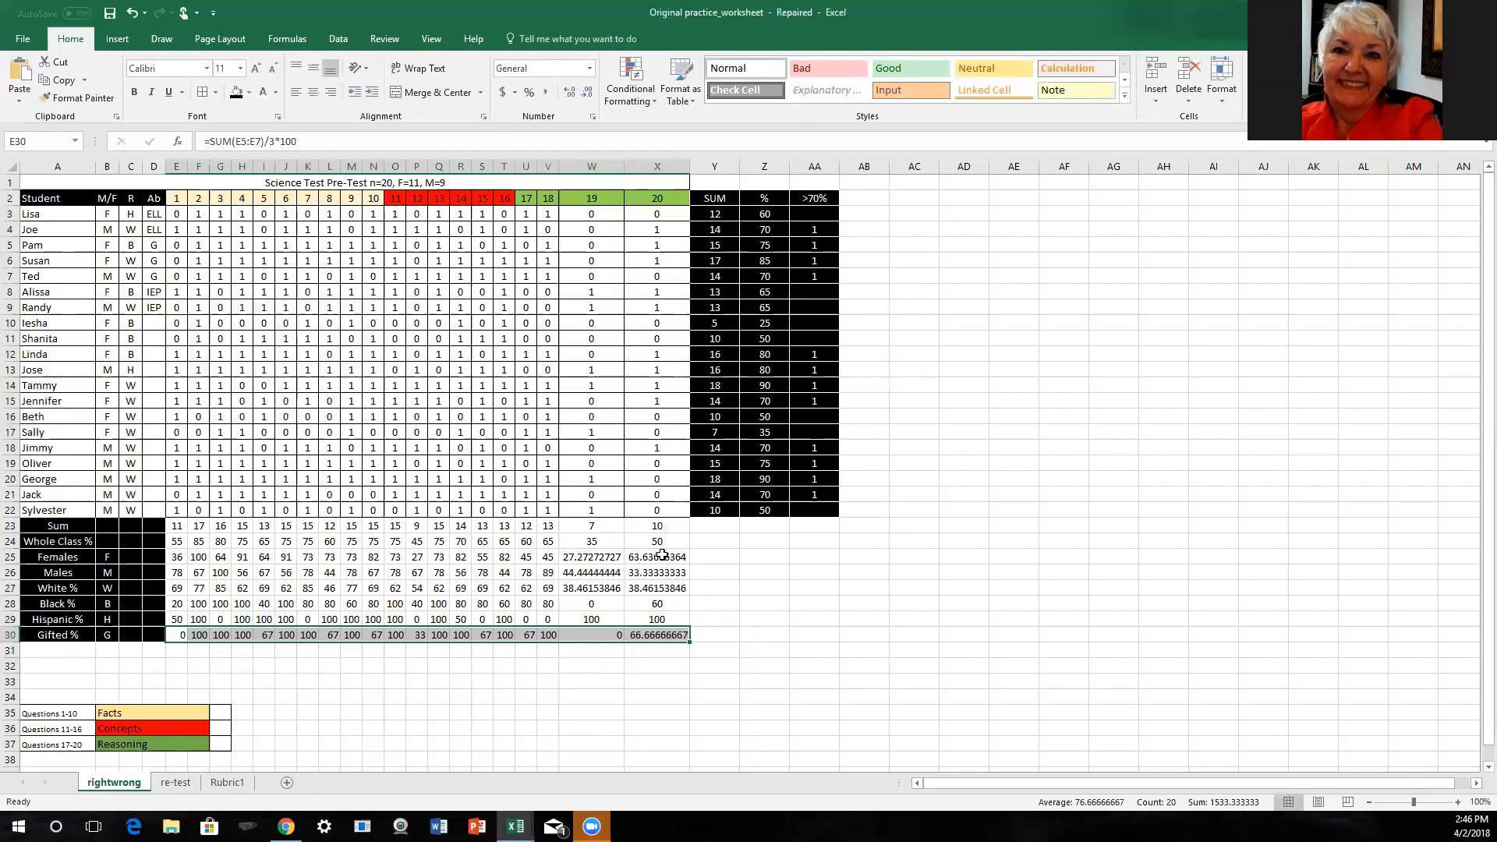
{"action": "mouse_move", "coordinate": [623, 166]}
{"action": "left_mouse_down"}
{"action": "mouse_move", "coordinate": [576, 172]}
{"action": "mouse_move", "coordinate": [642, 168]}
{"action": "mouse_move", "coordinate": [599, 177]}
{"action": "left_mouse_up"}
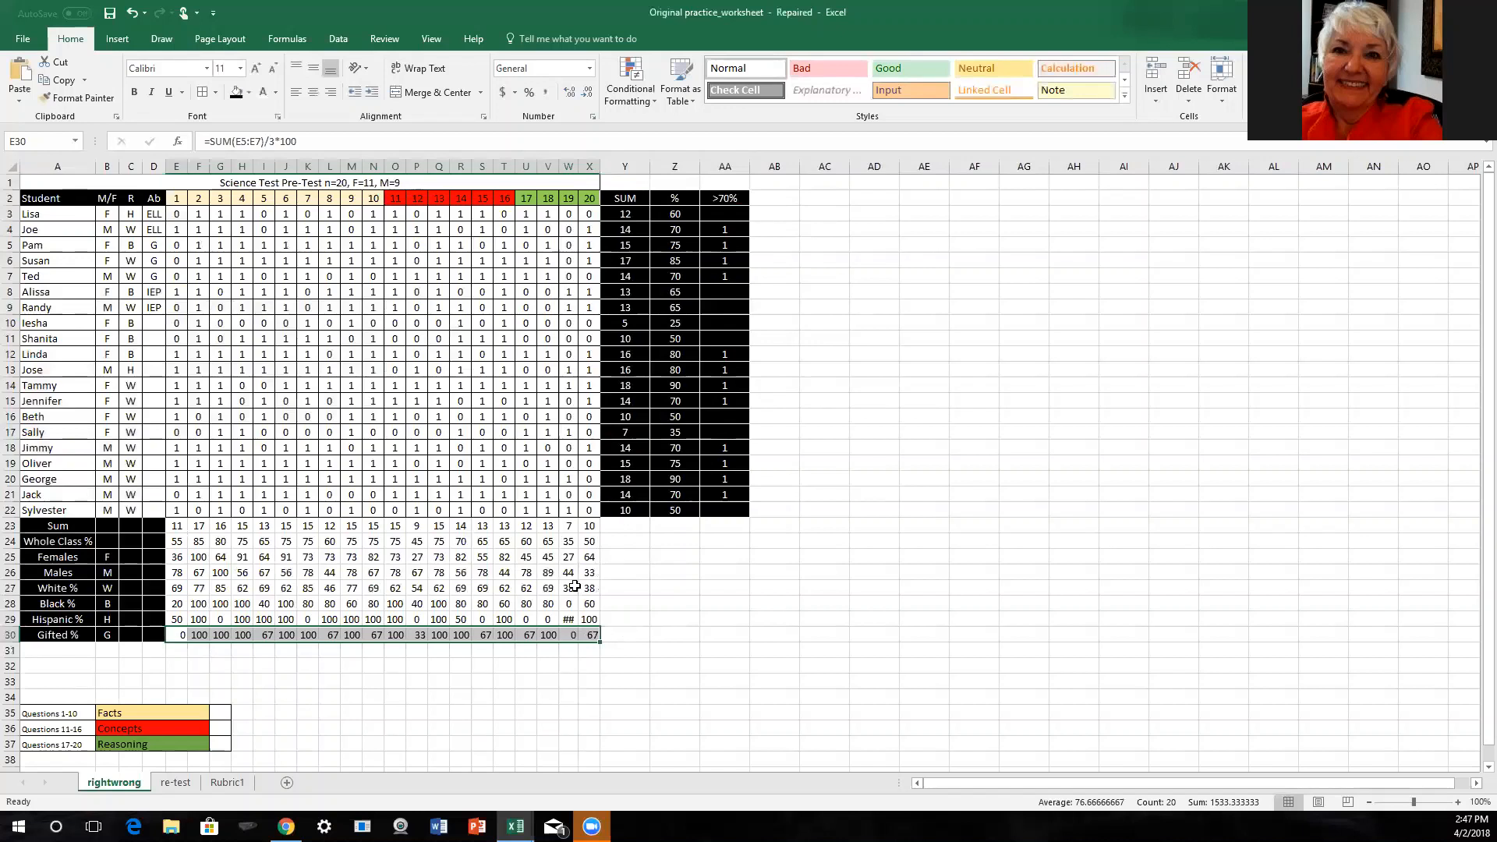
{"action": "left_click_drag", "start_coordinate": [576, 165], "coordinate": [581, 165]}
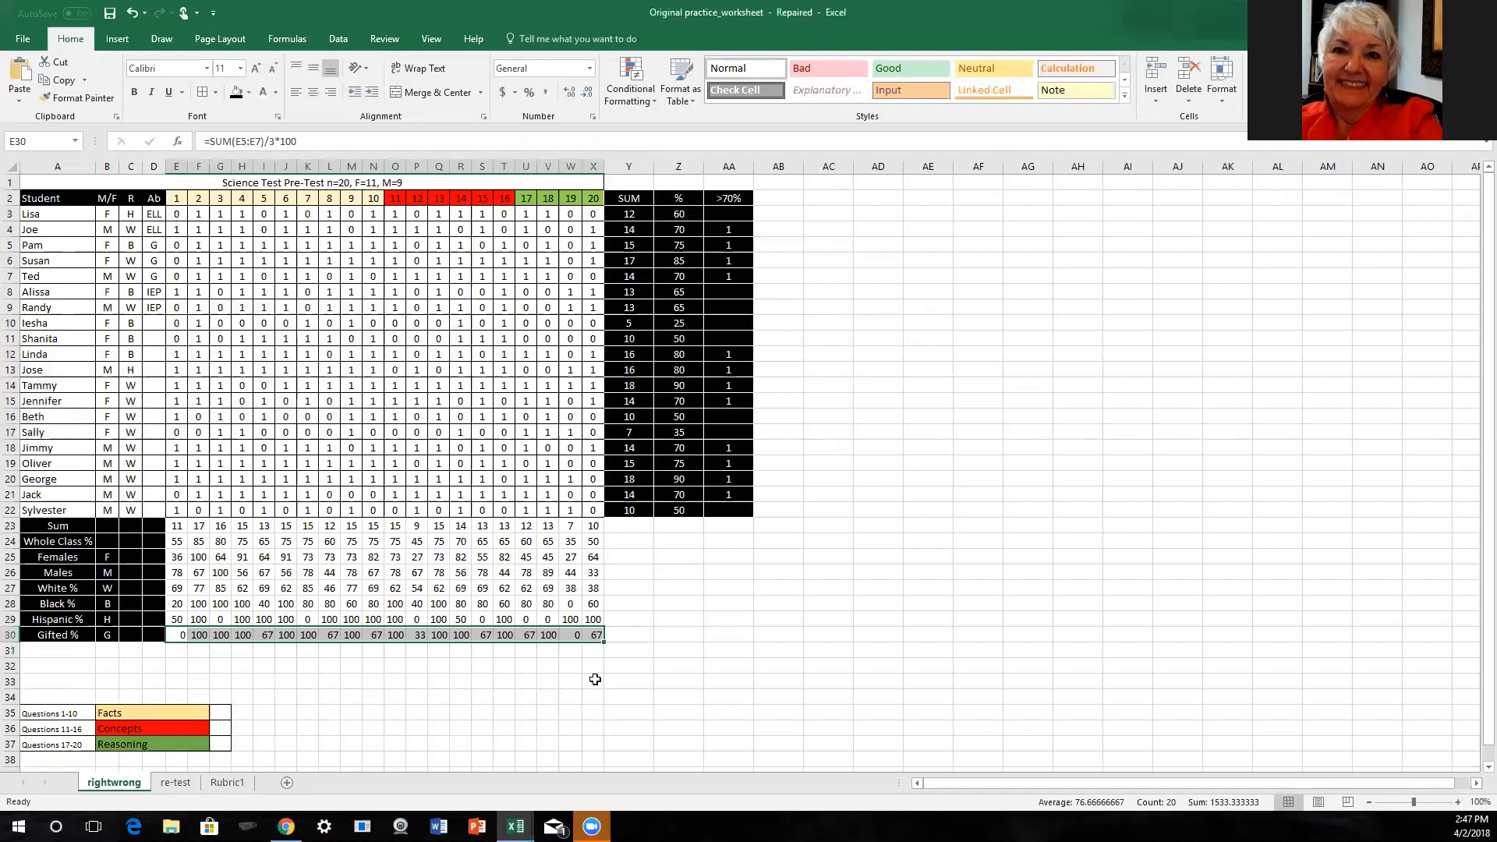
{"action": "left_click", "coordinate": [62, 655]}
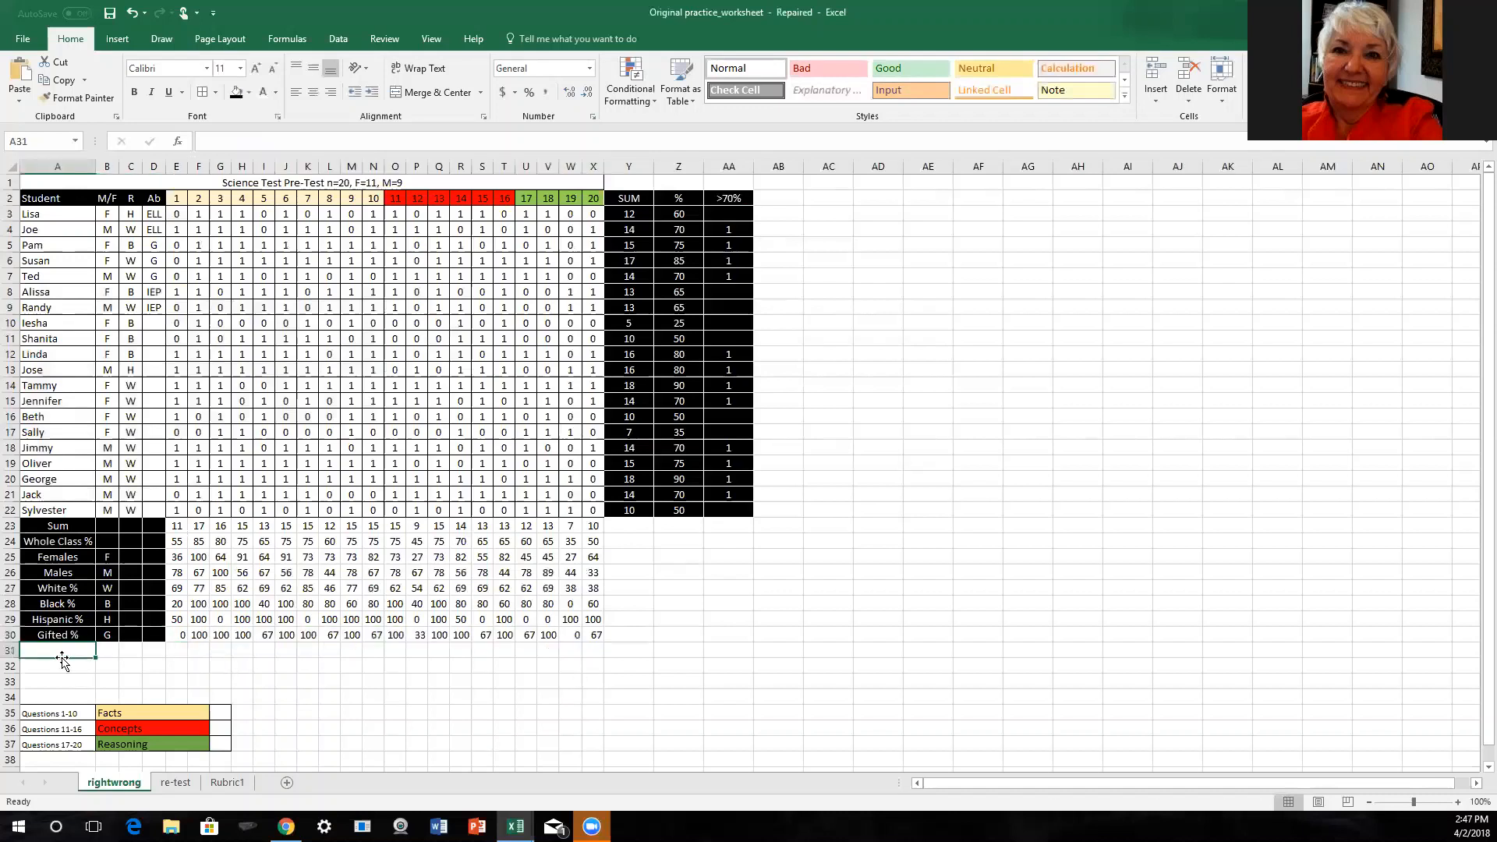
{"action": "key", "text": "Up"}
{"action": "type", "text": "ell"}
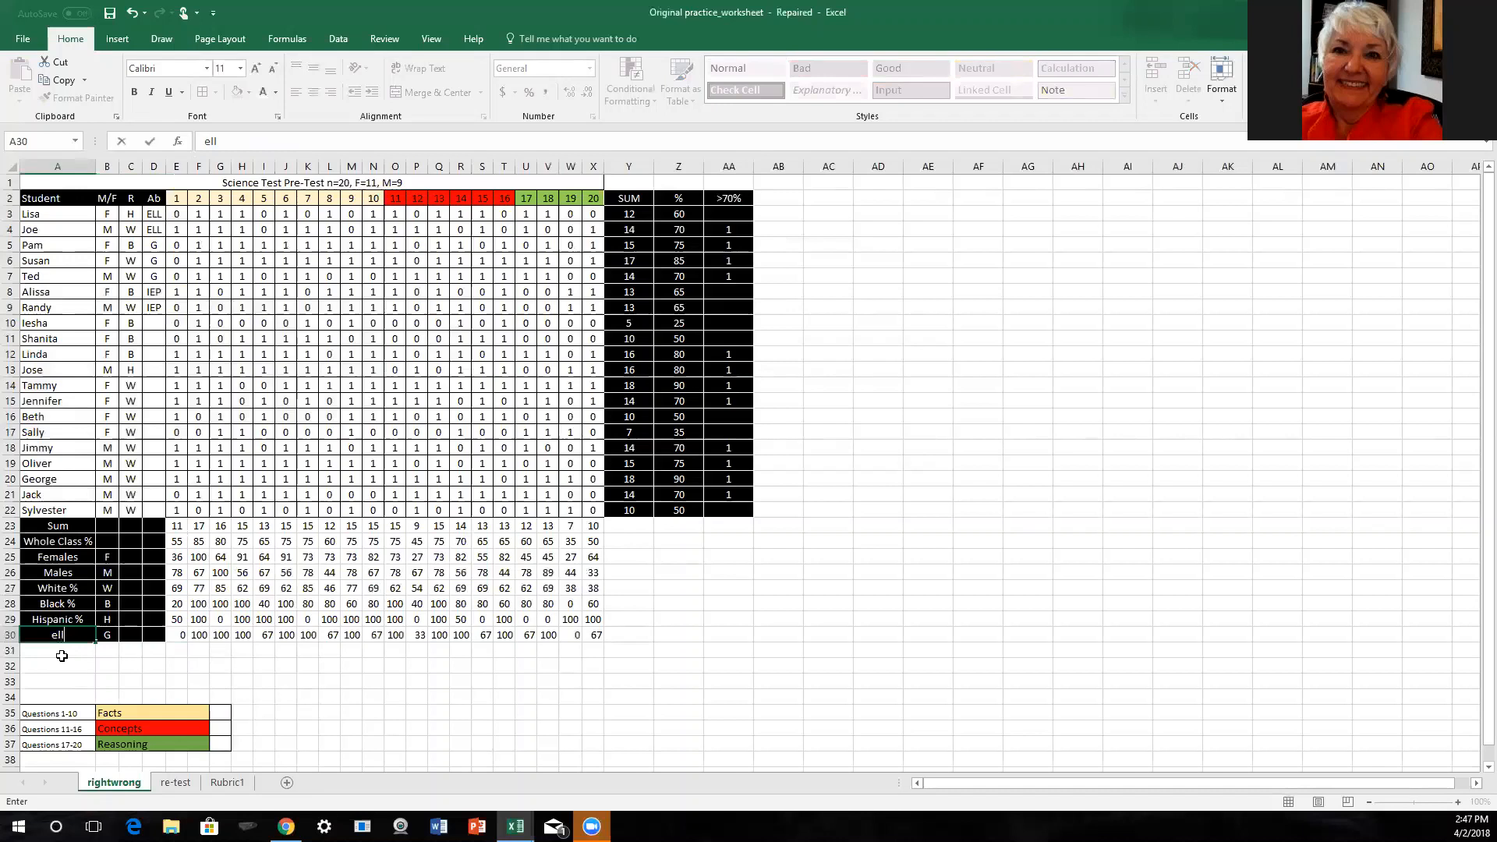
{"action": "key", "text": "Escape"}
- Label row 31 with ELL % in A31 and ELL in B31, and fill A31:D31 with black
{"action": "left_click", "coordinate": [64, 659]}
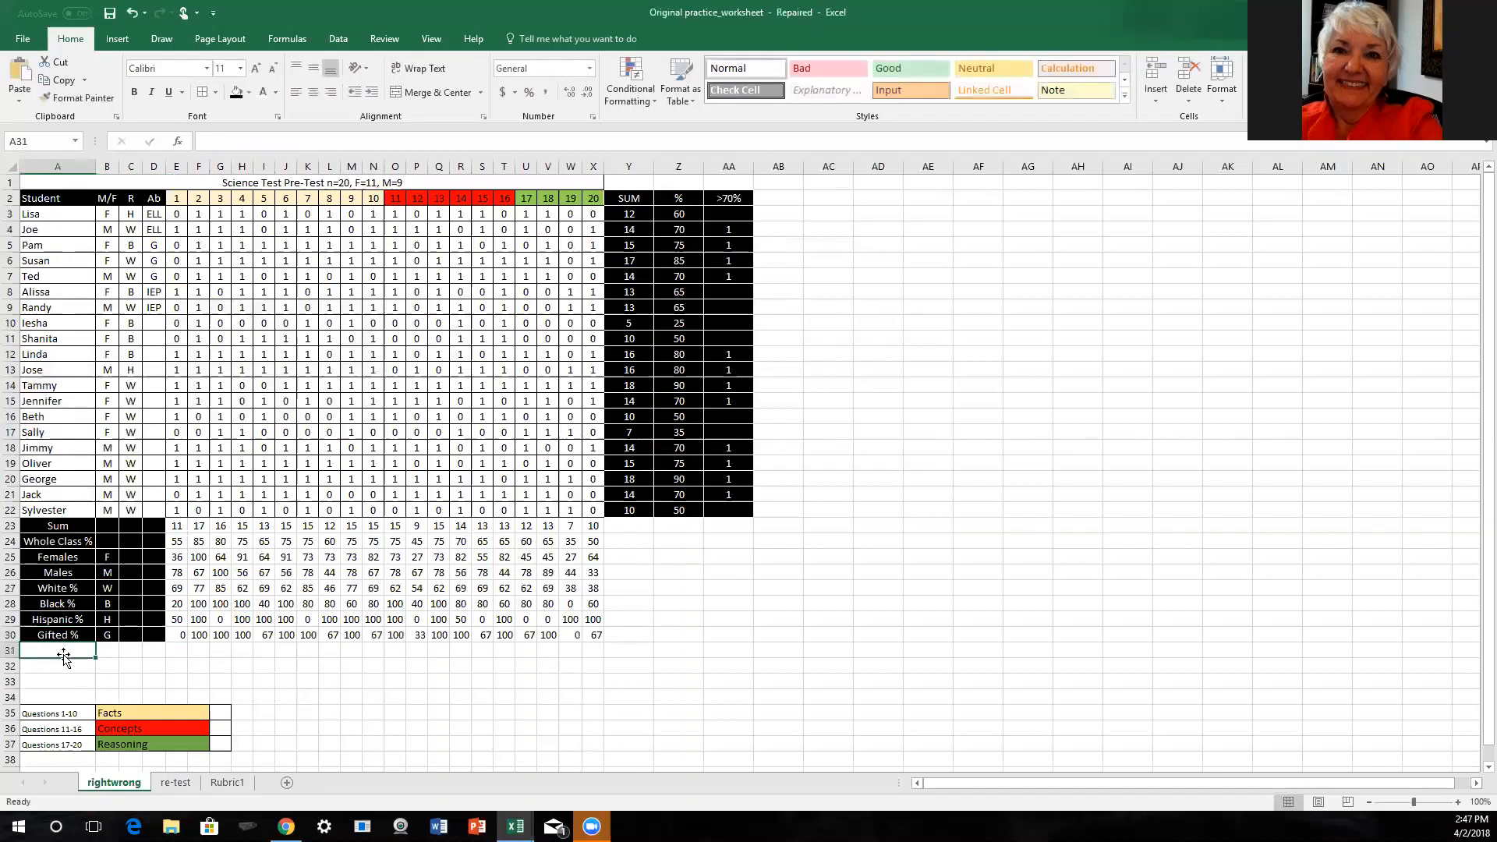
{"action": "type", "text": "ELL"}
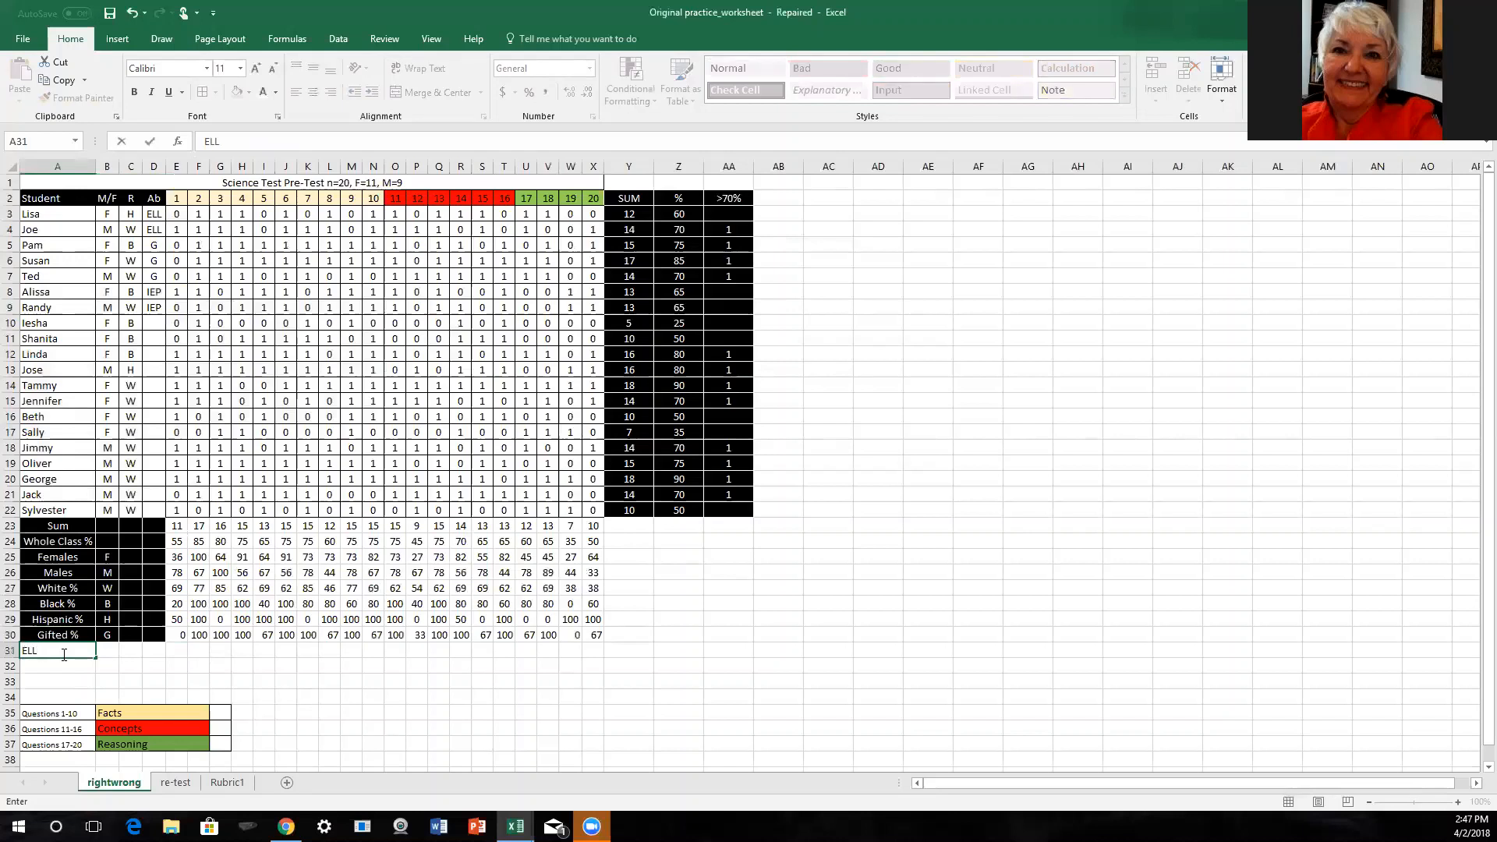
{"action": "type", "text": " %"}
{"action": "key", "text": "Tab"}
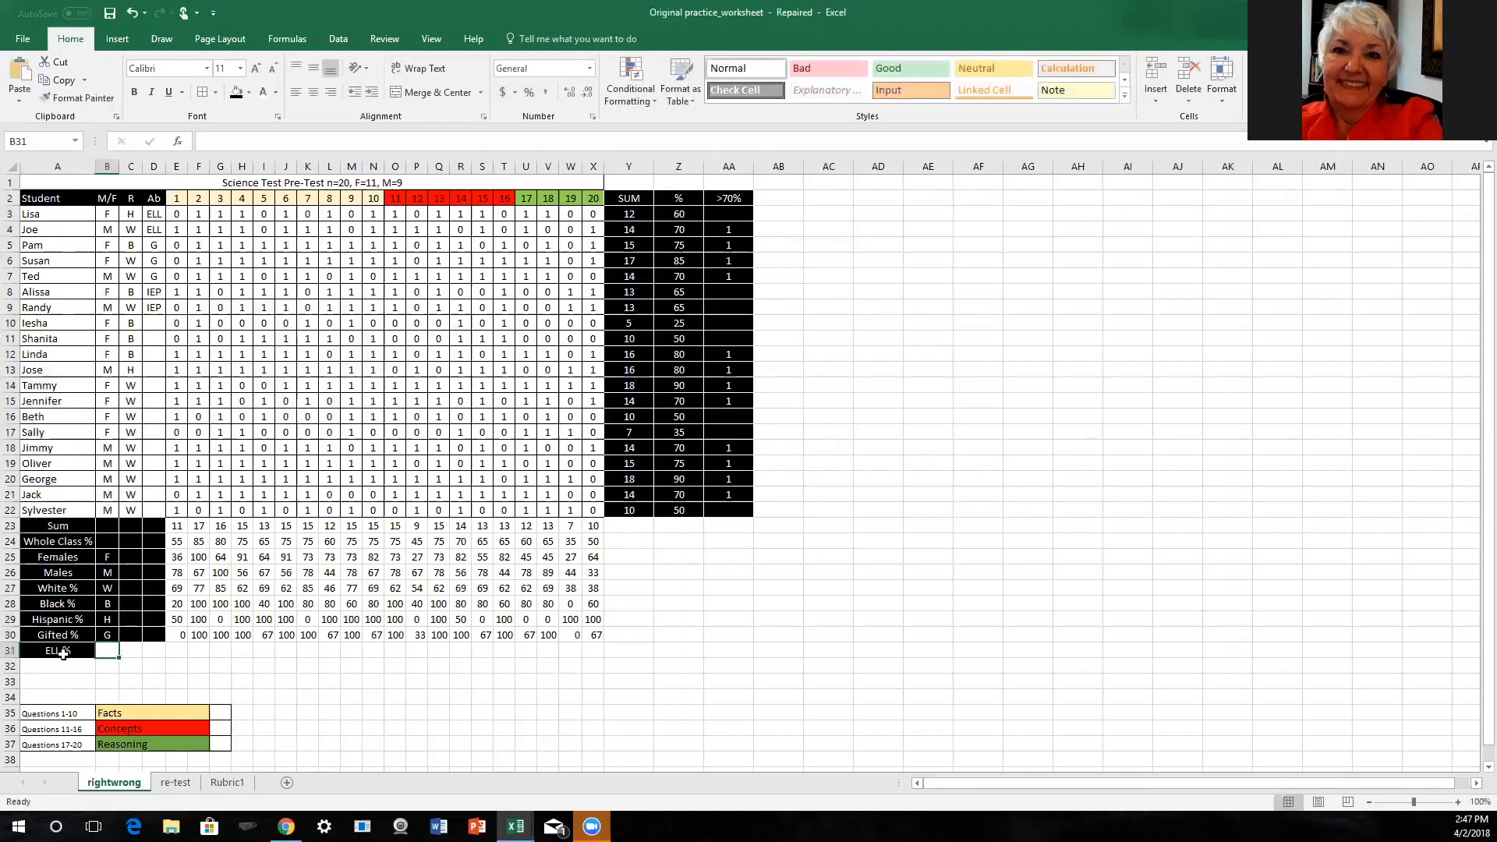
{"action": "type", "text": "E"}
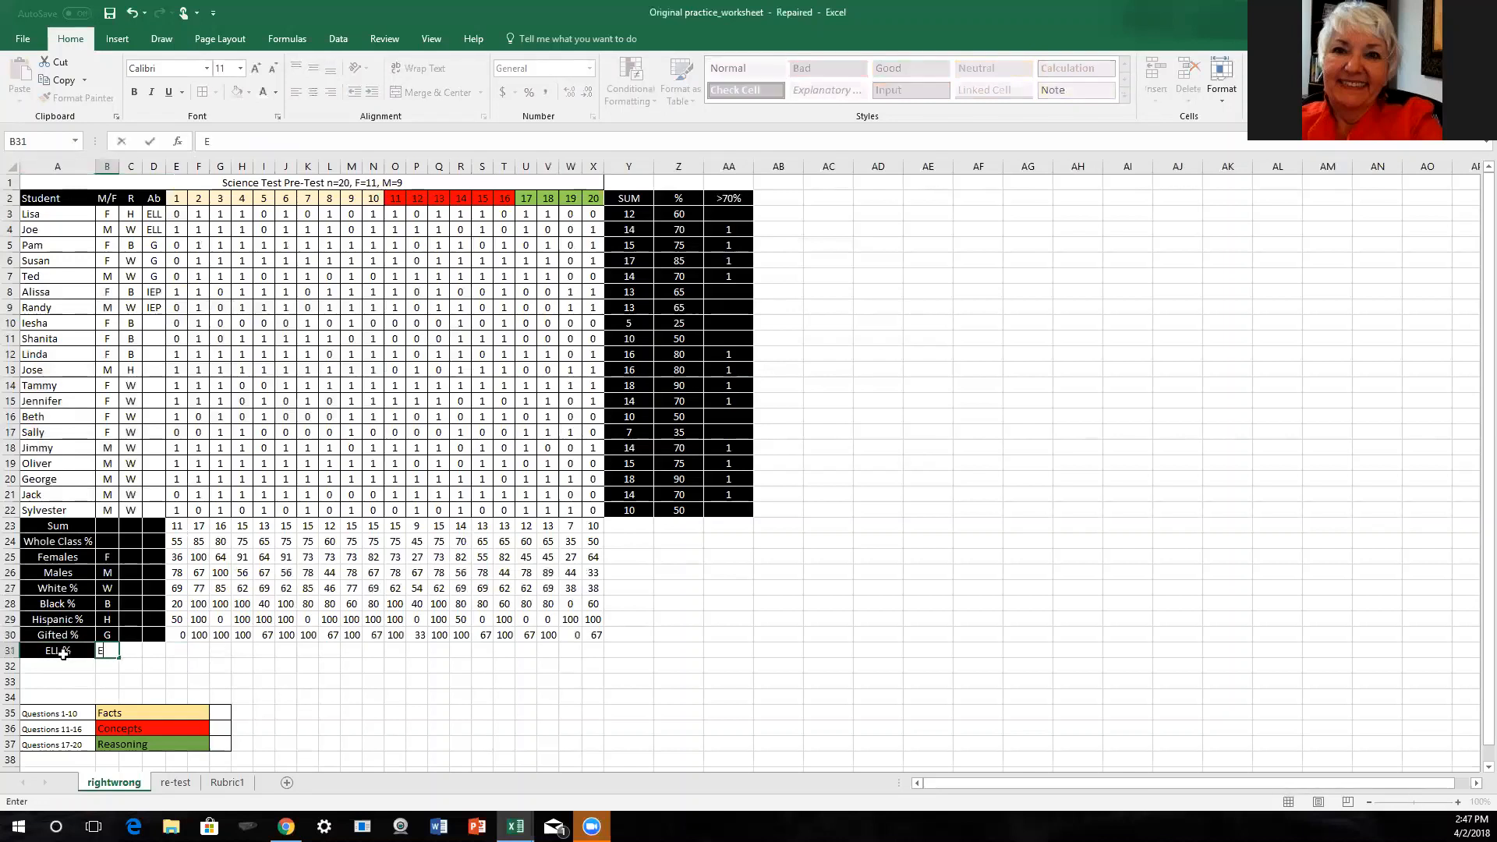
{"action": "type", "text": "LL"}
{"action": "left_click", "coordinate": [66, 653]}
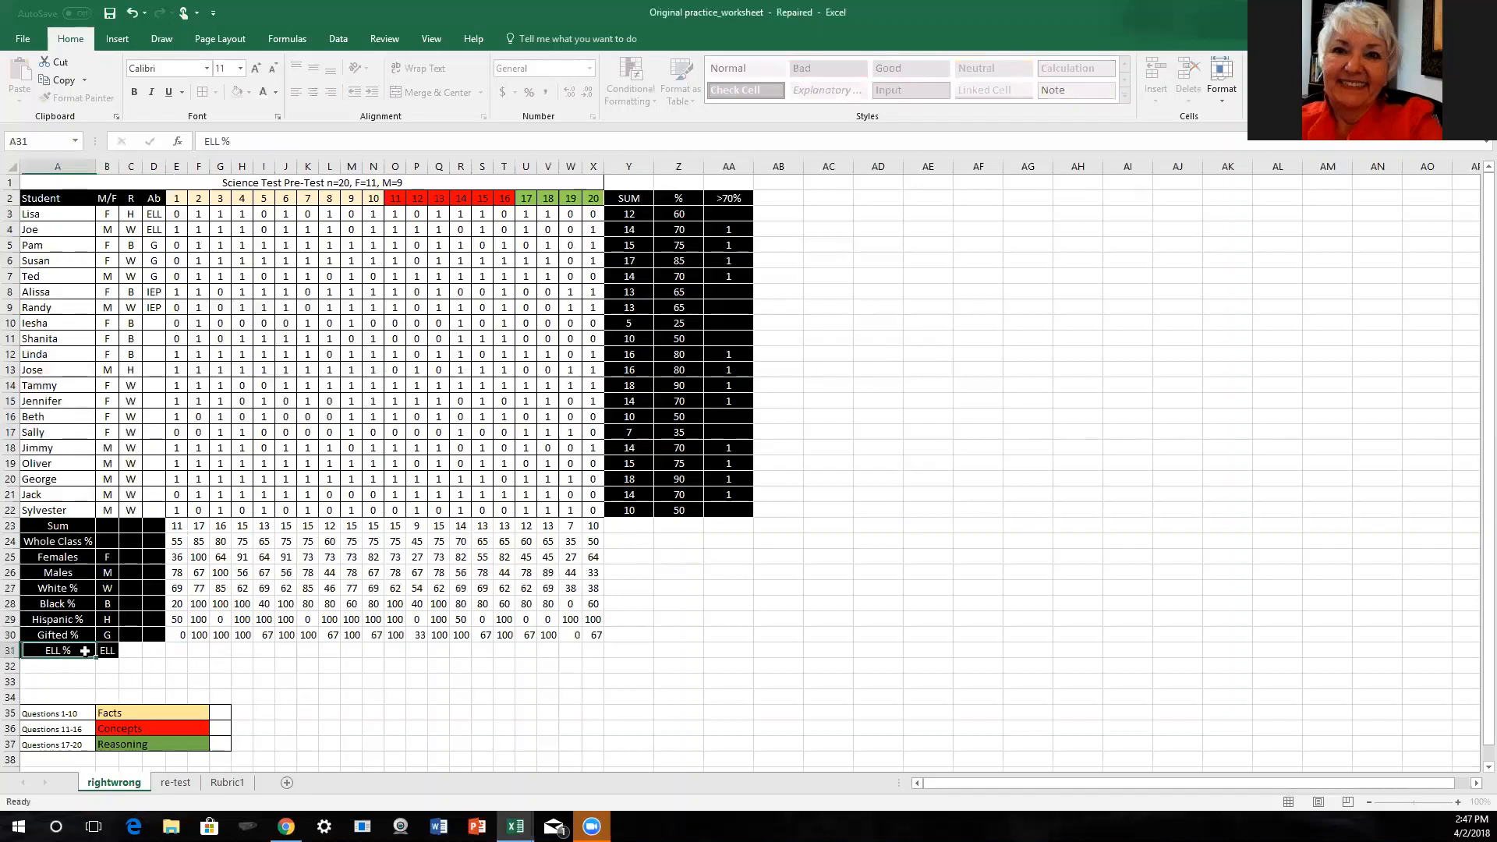
{"action": "left_click", "coordinate": [152, 656], "text": "shift"}
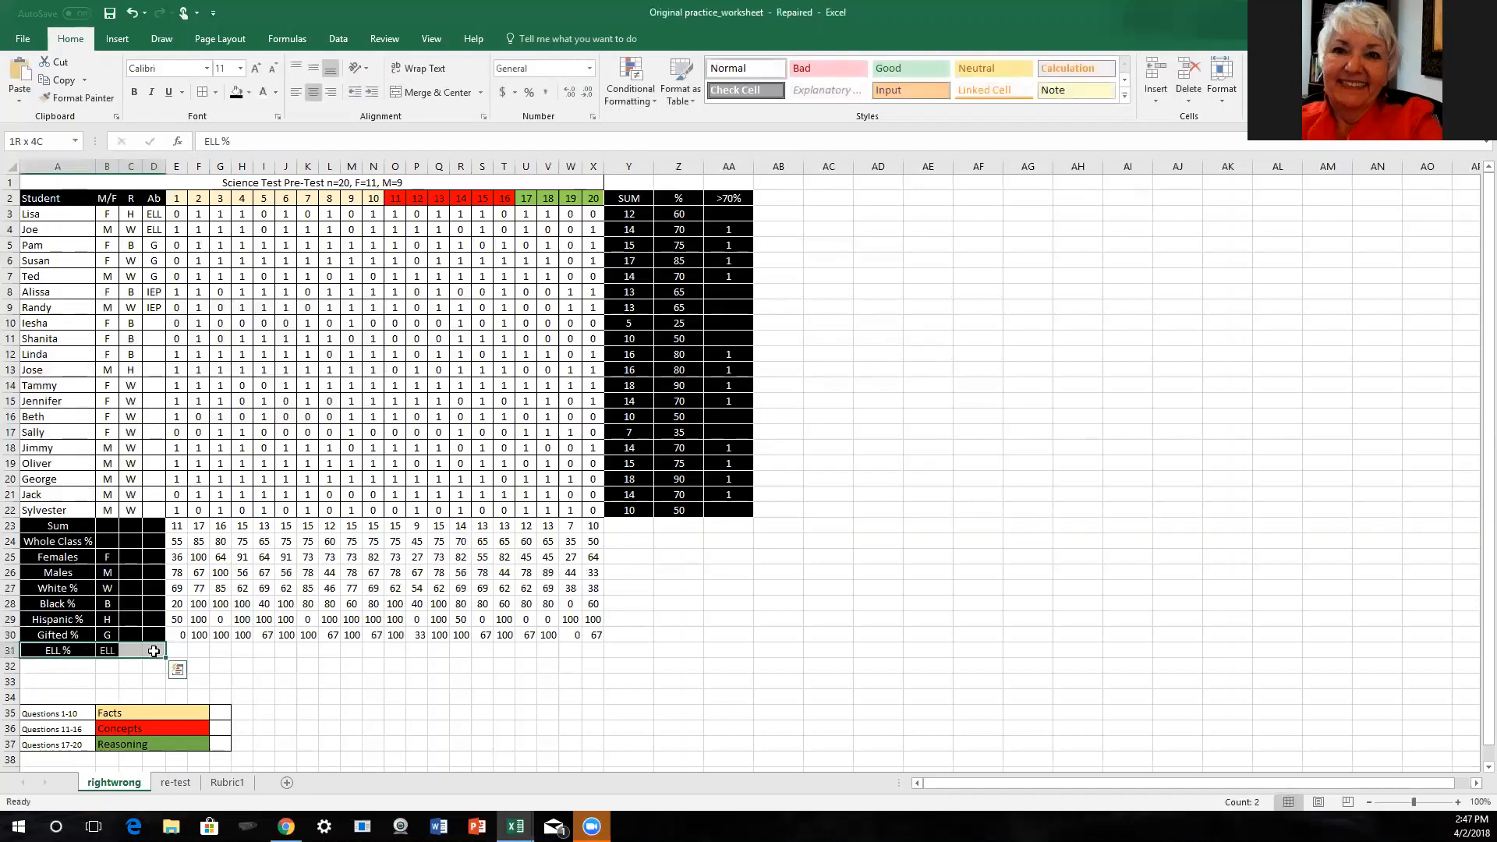
{"action": "left_click", "coordinate": [237, 94]}
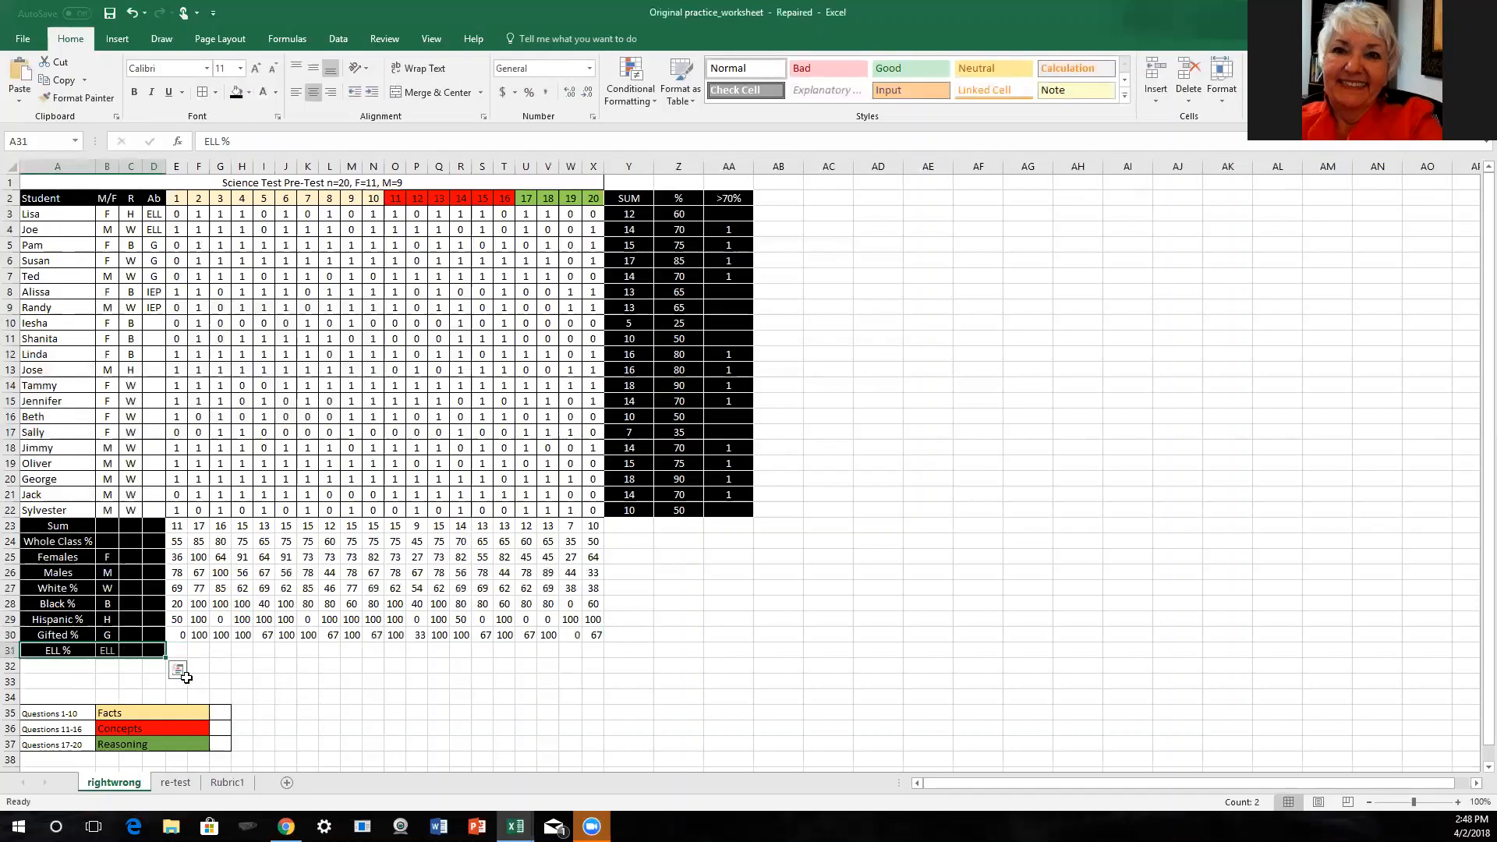
- Enter the formula =SUM(E3:E4)/2*100 in E31 to calculate the ELL % for question 1
{"action": "left_click", "coordinate": [178, 651]}
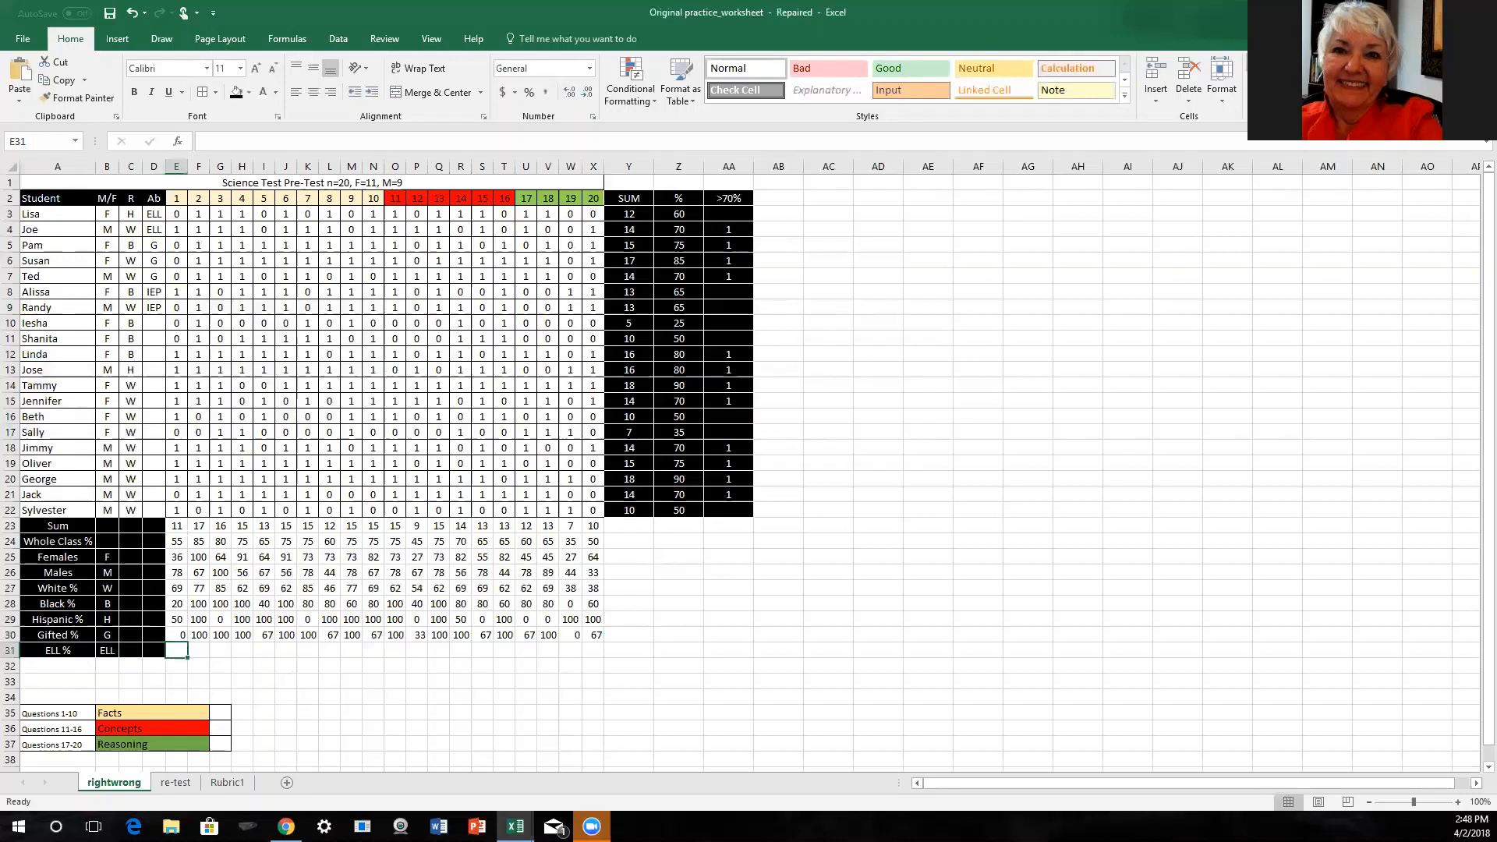
{"action": "left_click", "coordinate": [1272, 62]}
{"action": "left_click", "coordinate": [205, 652]}
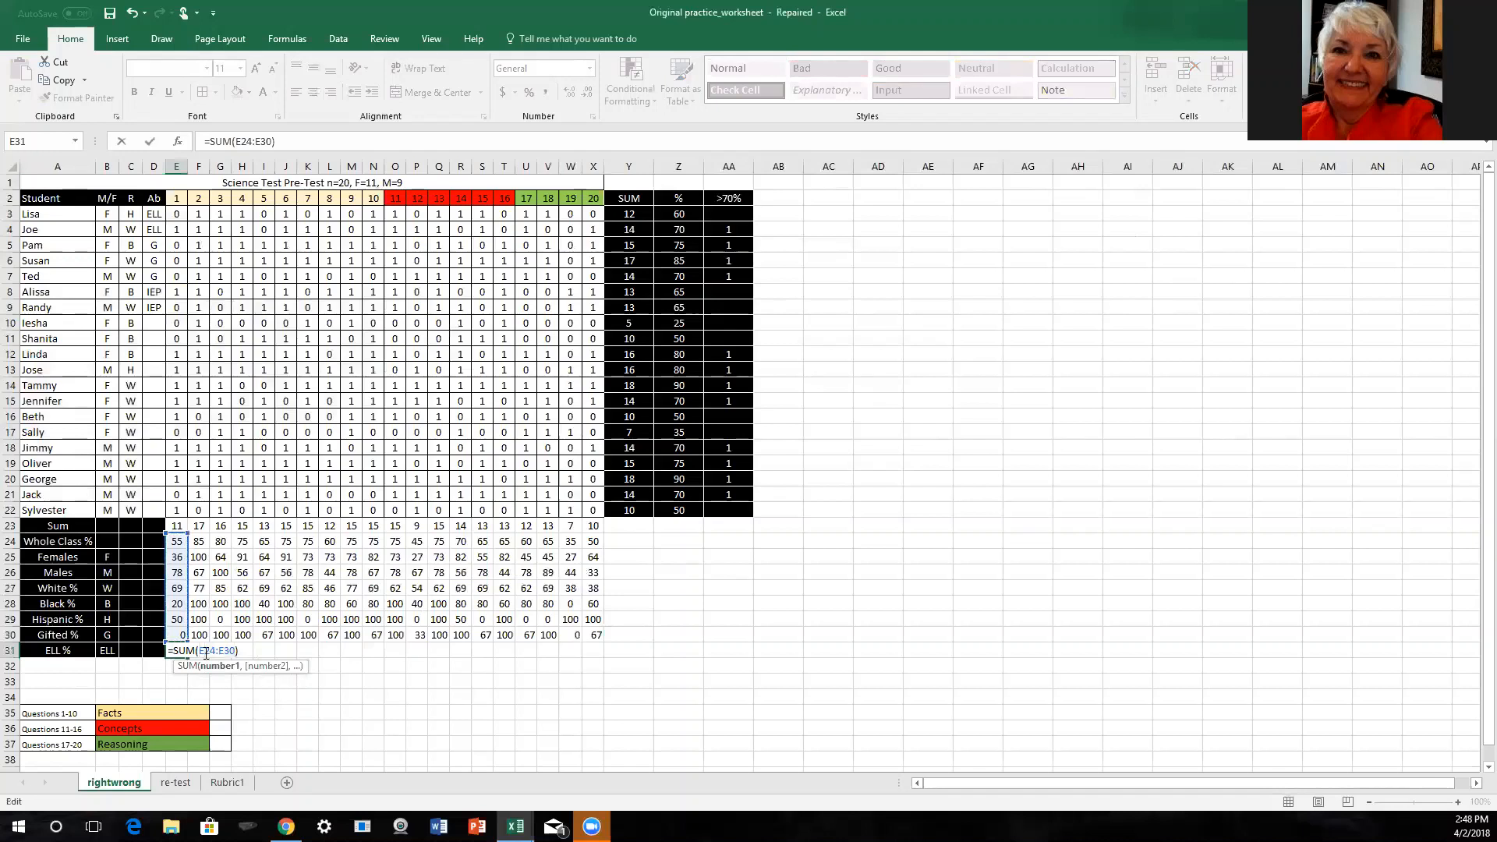
{"action": "type", "text": "3:E4"}
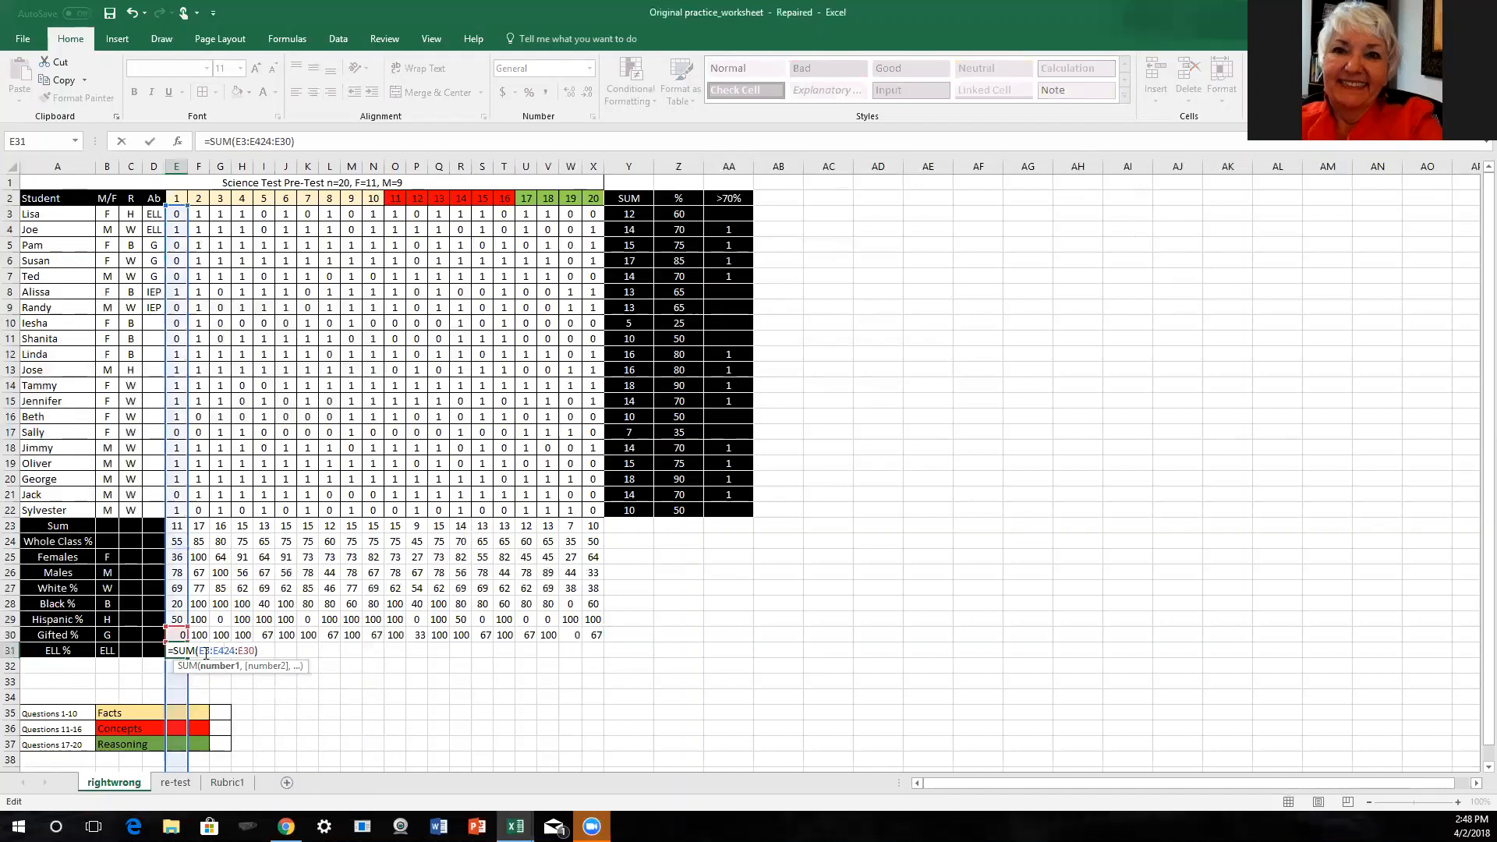
{"action": "key", "text": "Delete"}
{"action": "key", "text": "Delete"}
{"action": "key", "text": "Delete"}
{"action": "key", "text": "Delete"}
{"action": "key", "text": "Delete"}
{"action": "key", "text": "Delete"}
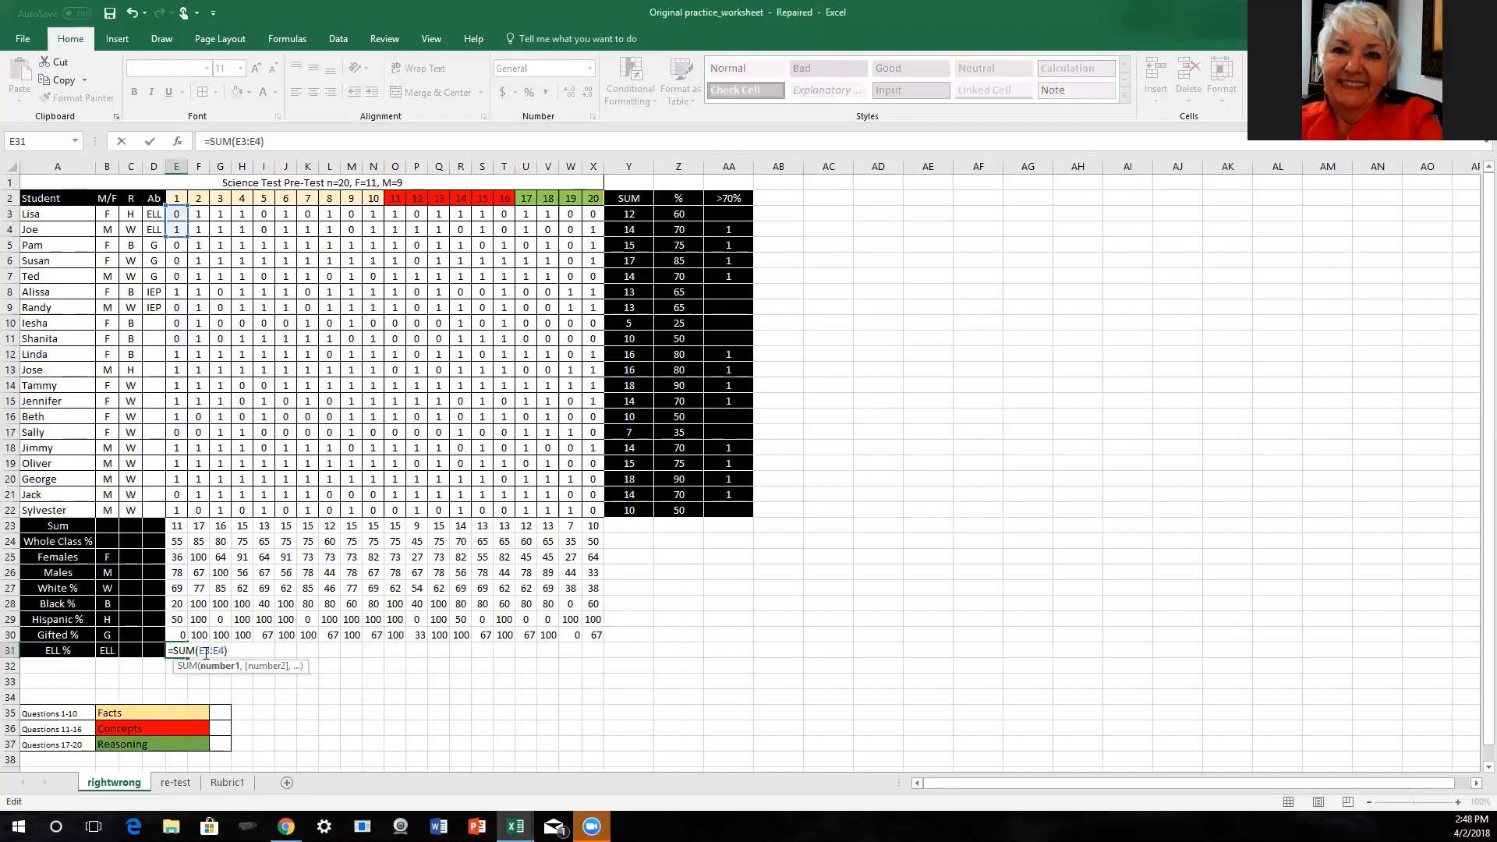
{"action": "left_click", "coordinate": [228, 652]}
{"action": "type", "text": "/"}
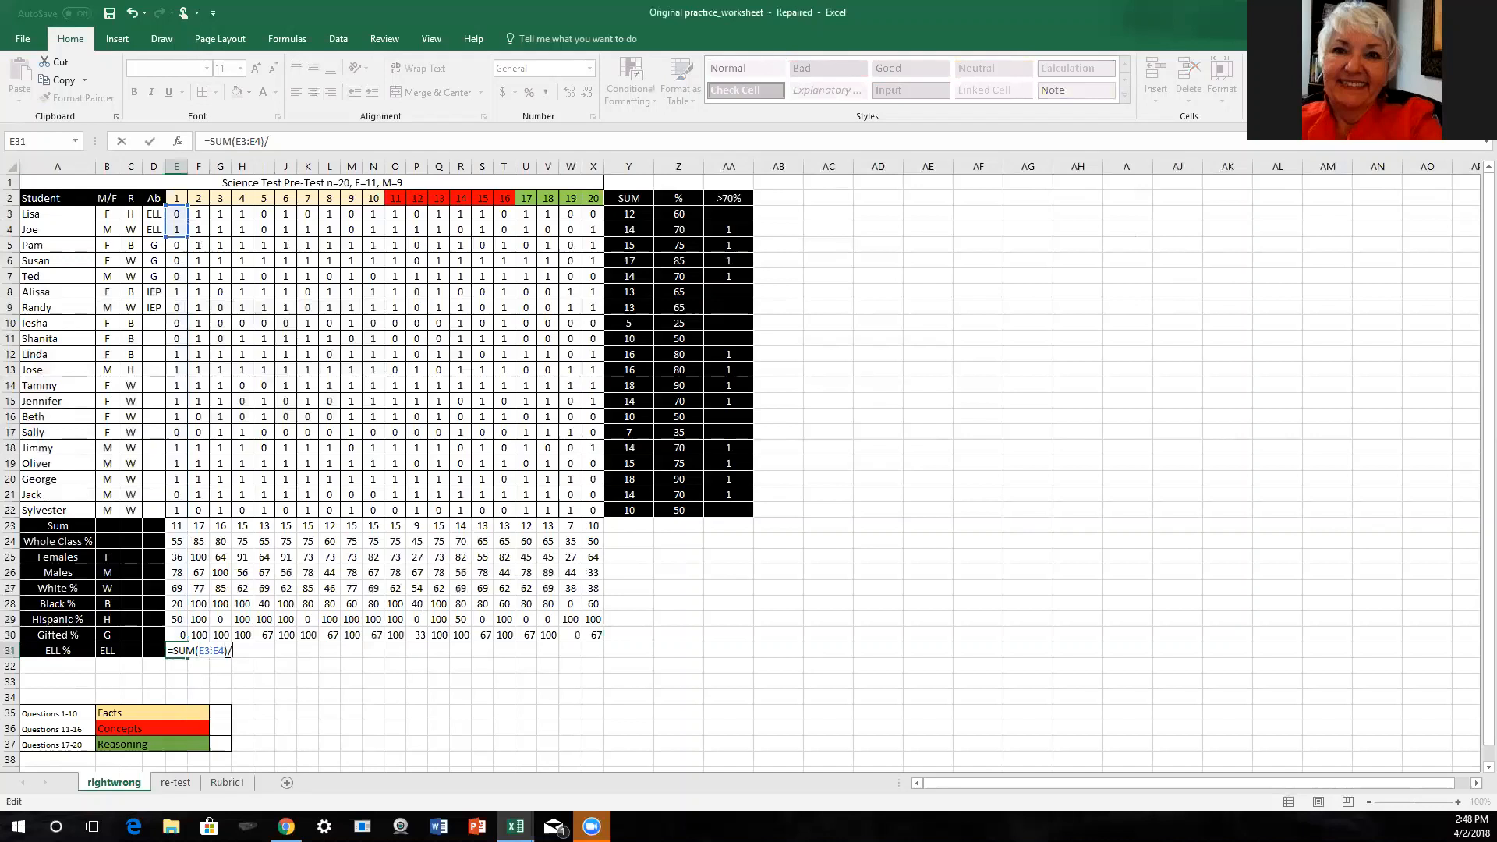
{"action": "type", "text": "2*"}
{"action": "type", "text": "100"}
{"action": "key", "text": "Return"}
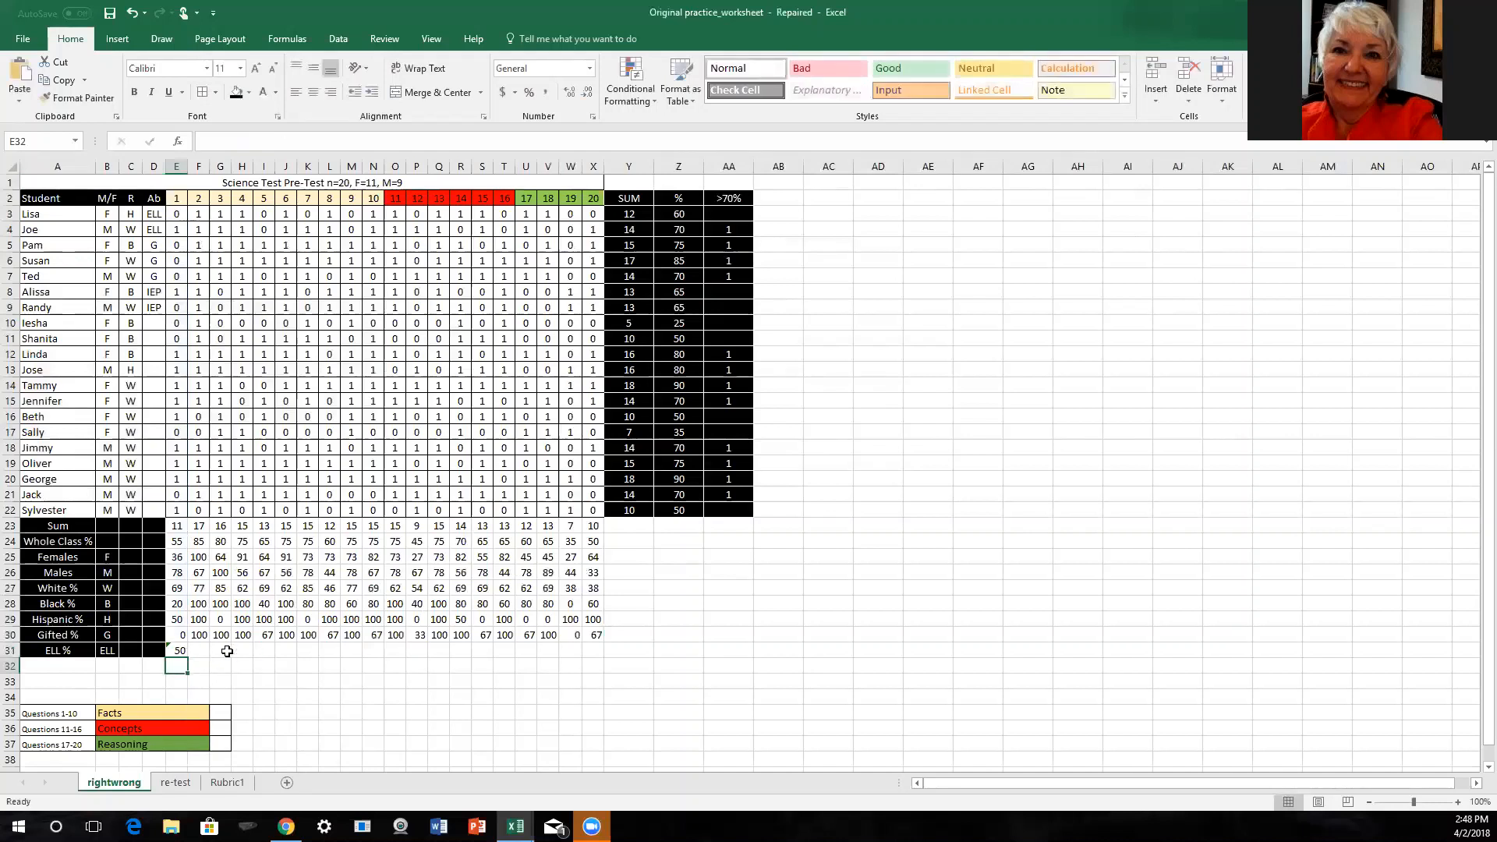
- Copy the ELL % formula from E31 across through X31 and ignore the formula errors flagged in those cells
{"action": "left_click", "coordinate": [198, 653]}
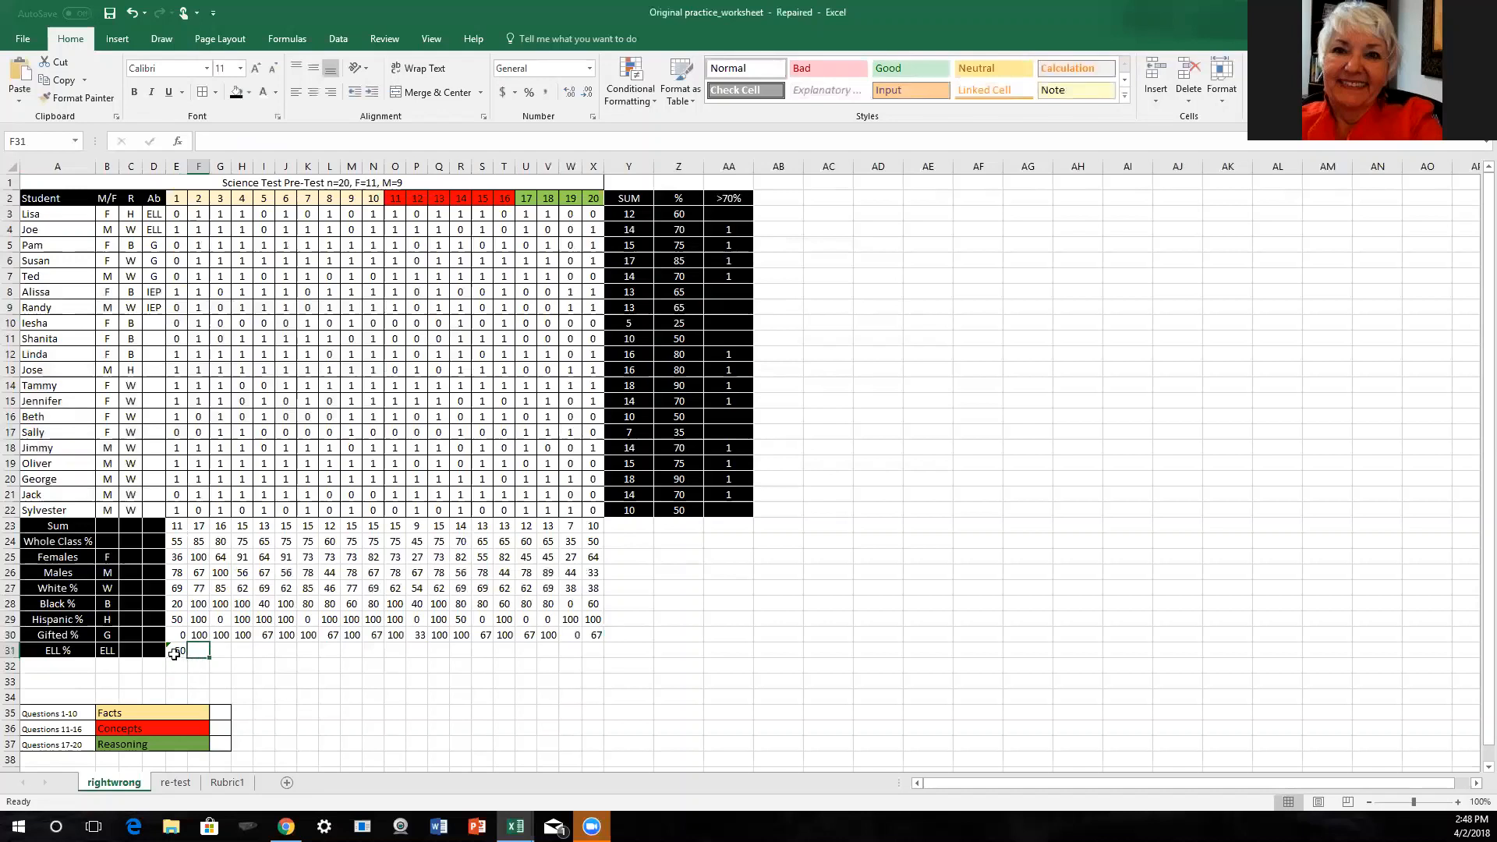
{"action": "left_click", "coordinate": [174, 653]}
{"action": "left_click_drag", "start_coordinate": [187, 658], "coordinate": [598, 665]}
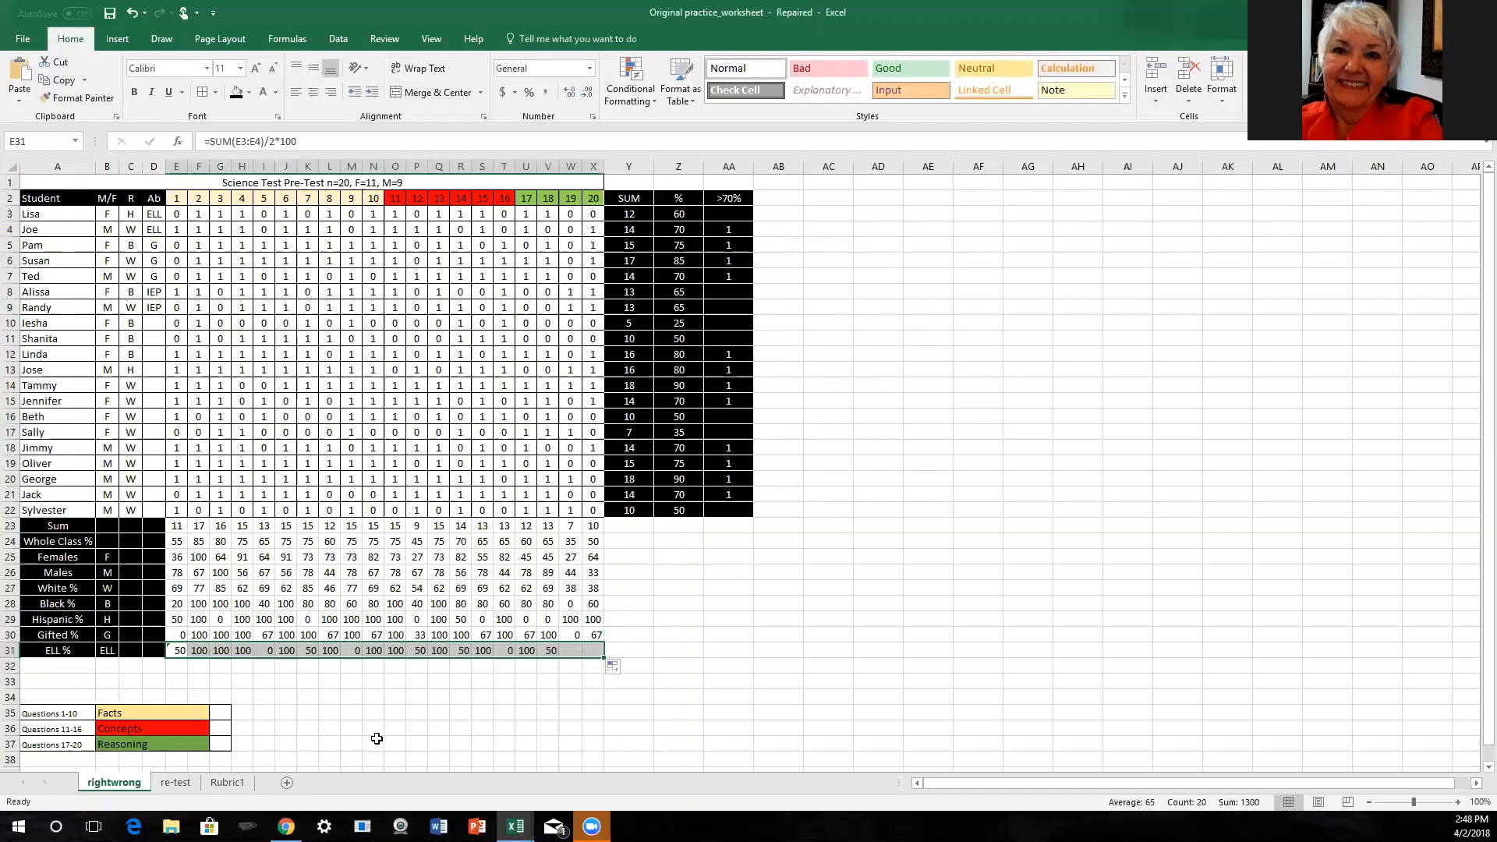
{"action": "left_click", "coordinate": [147, 651]}
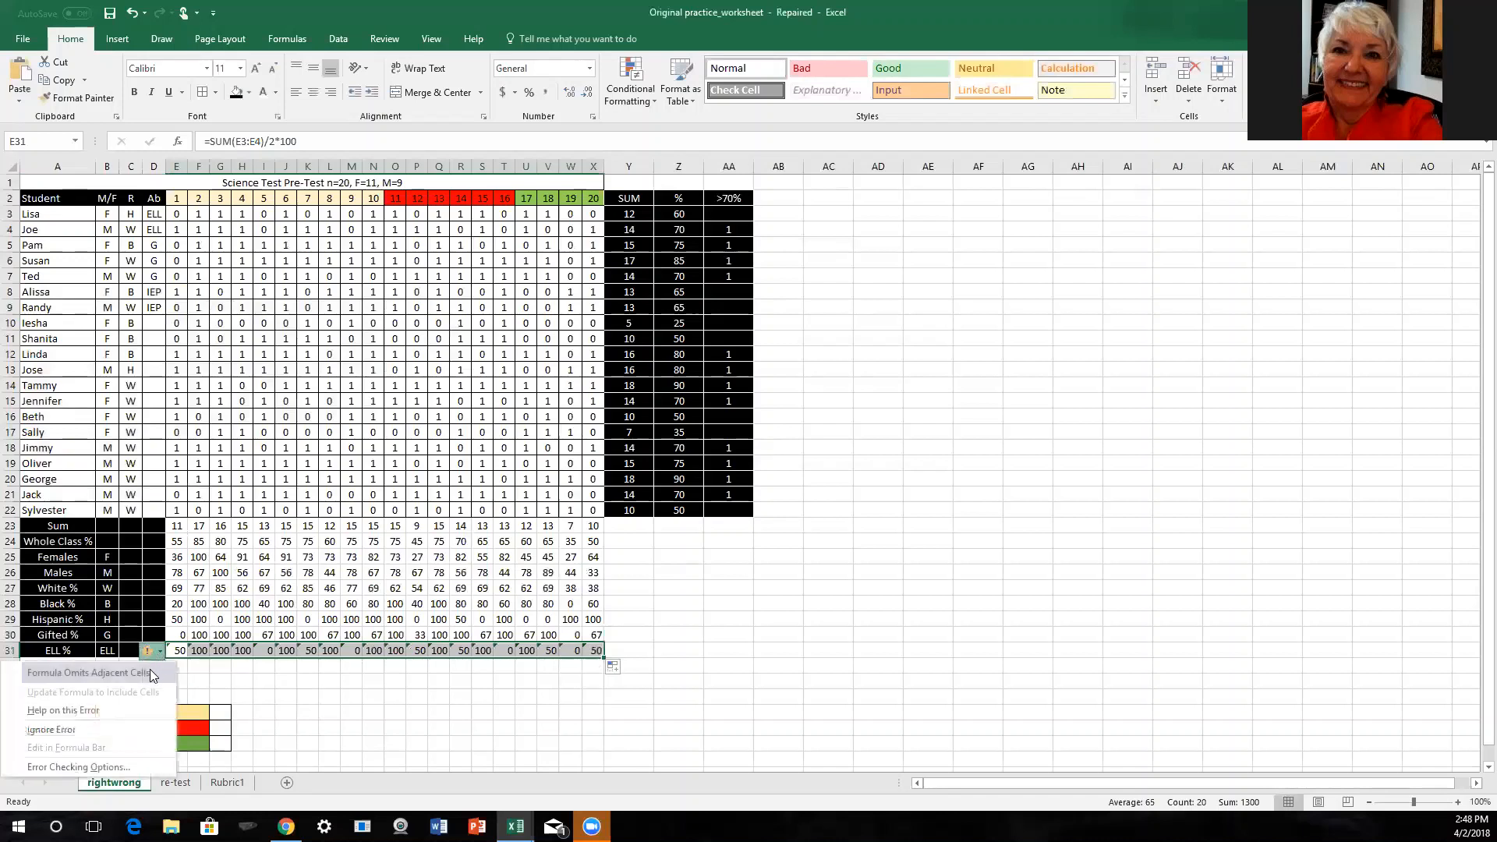
{"action": "left_click", "coordinate": [134, 725]}
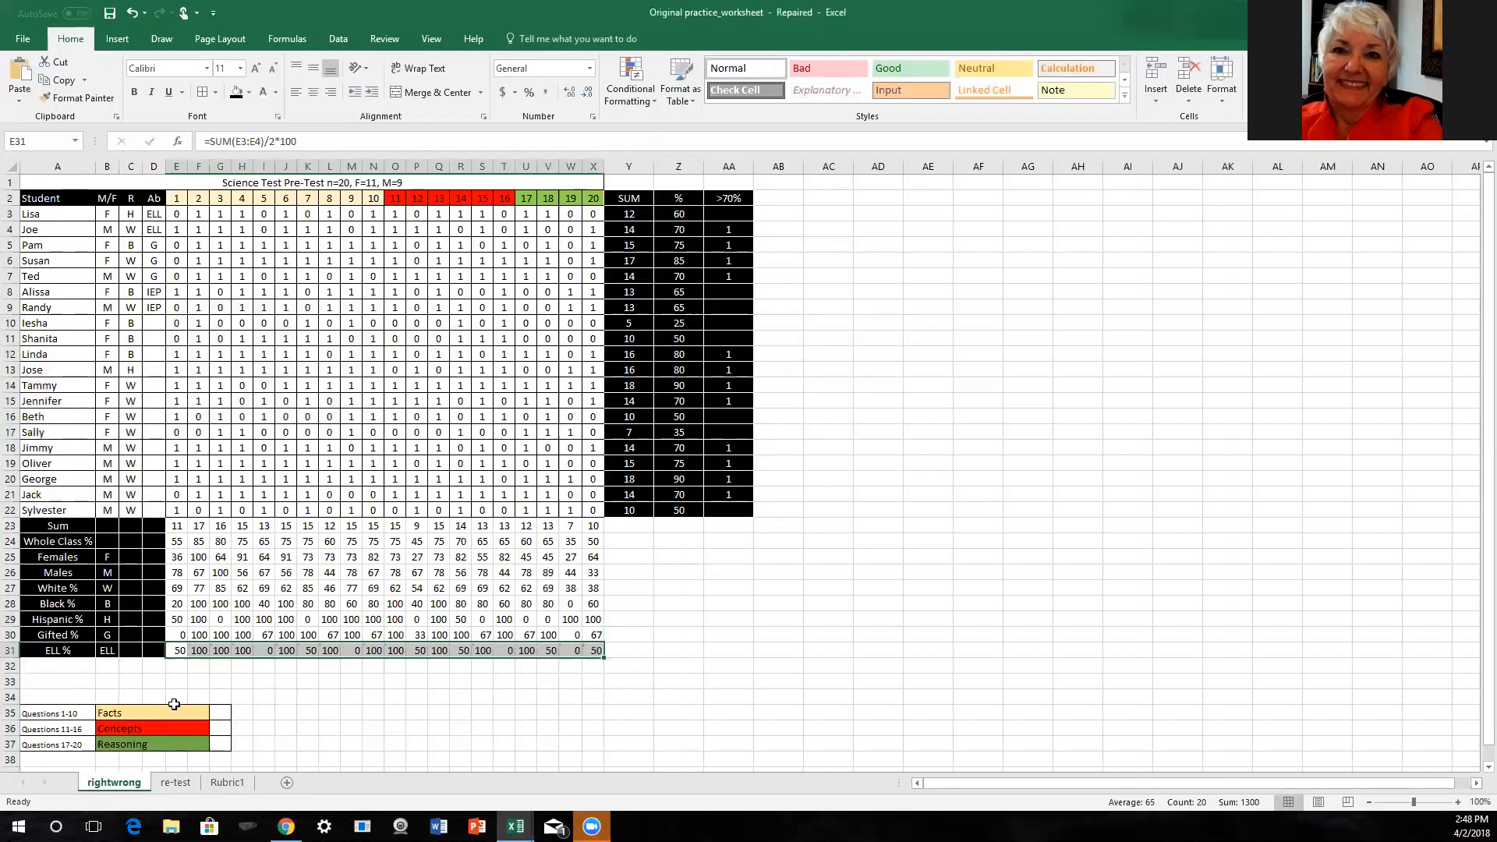
- Label row 32 with IEP % in A32 and IEP in B32, and fill A32:D32 with black
{"action": "left_click", "coordinate": [68, 667]}
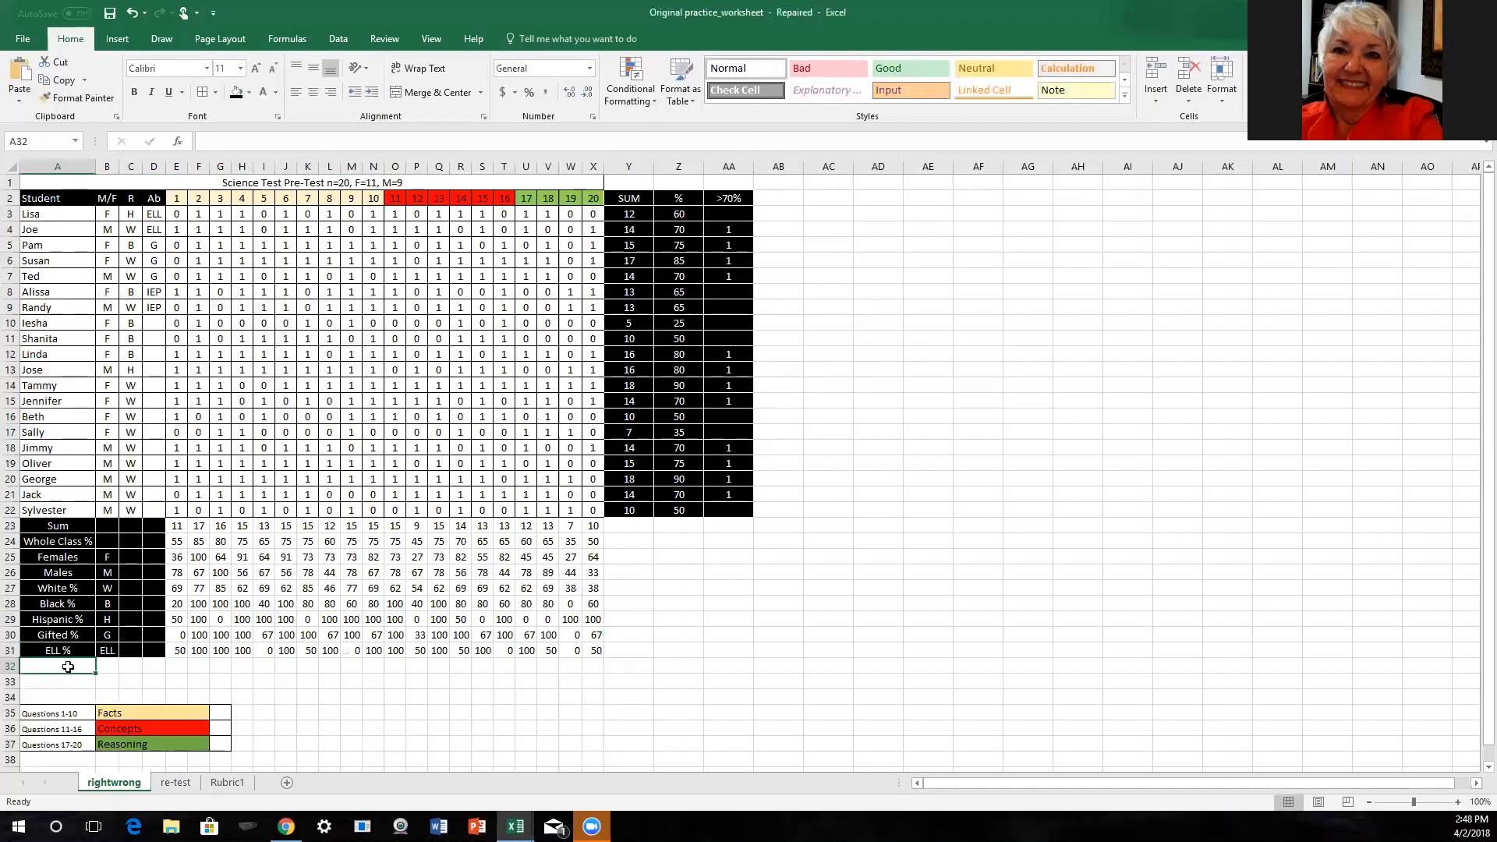
{"action": "type", "text": "IEP"}
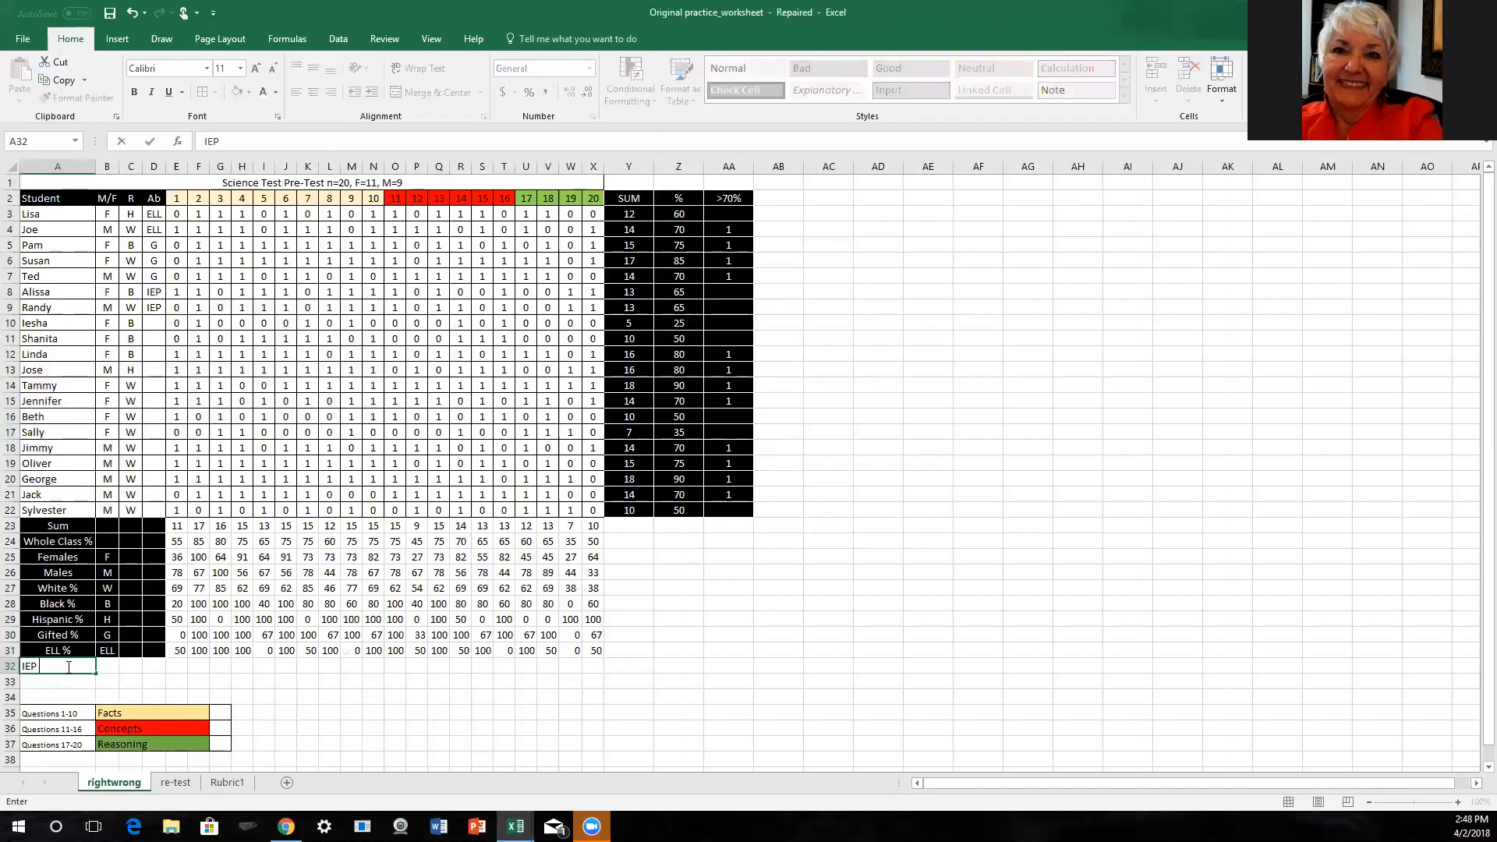
{"action": "type", "text": " %"}
{"action": "left_click", "coordinate": [106, 663]}
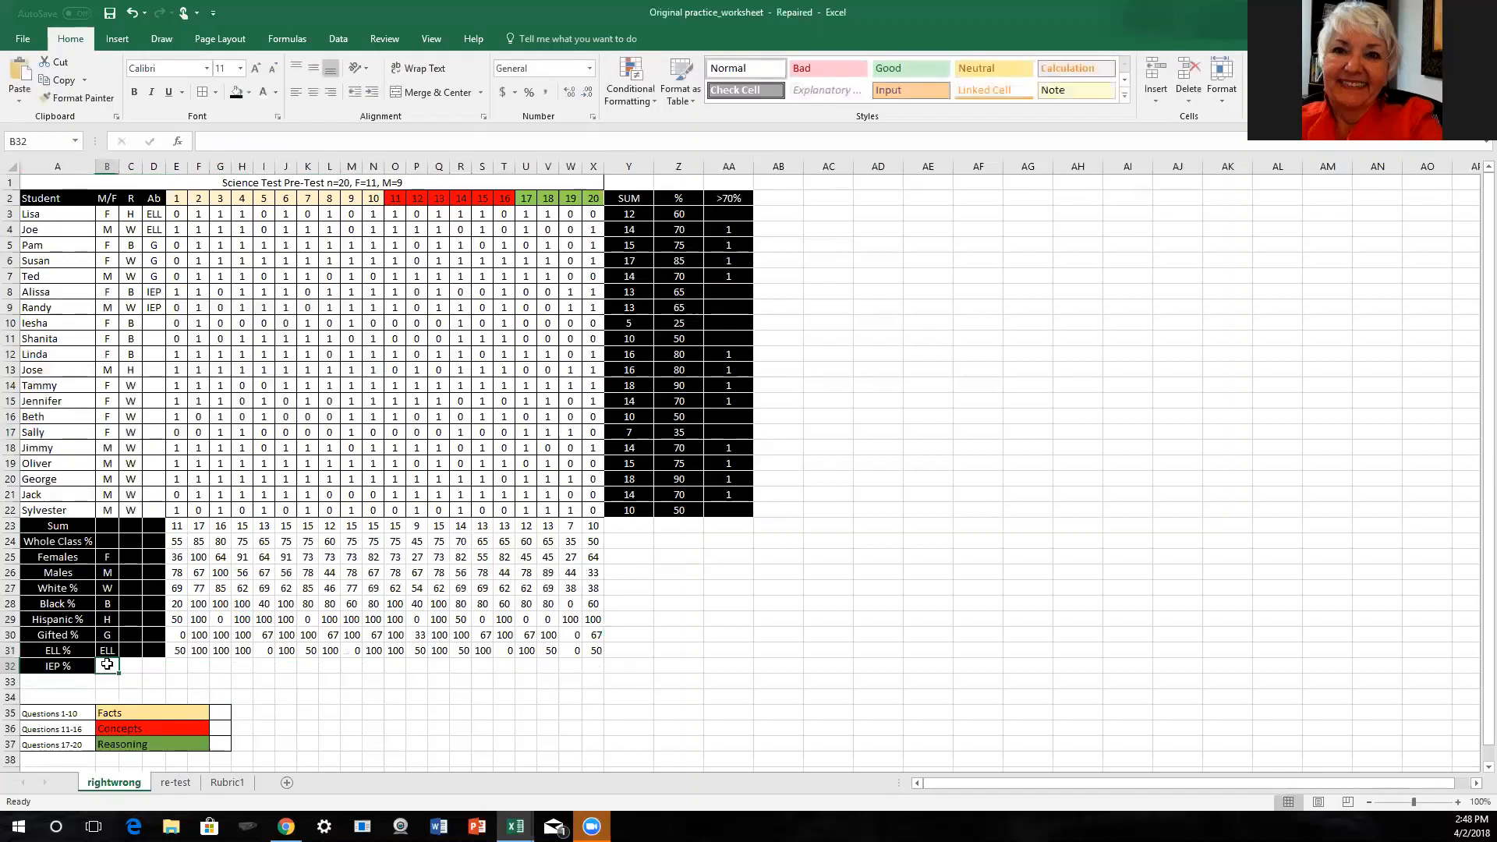
{"action": "type", "text": "IEP"}
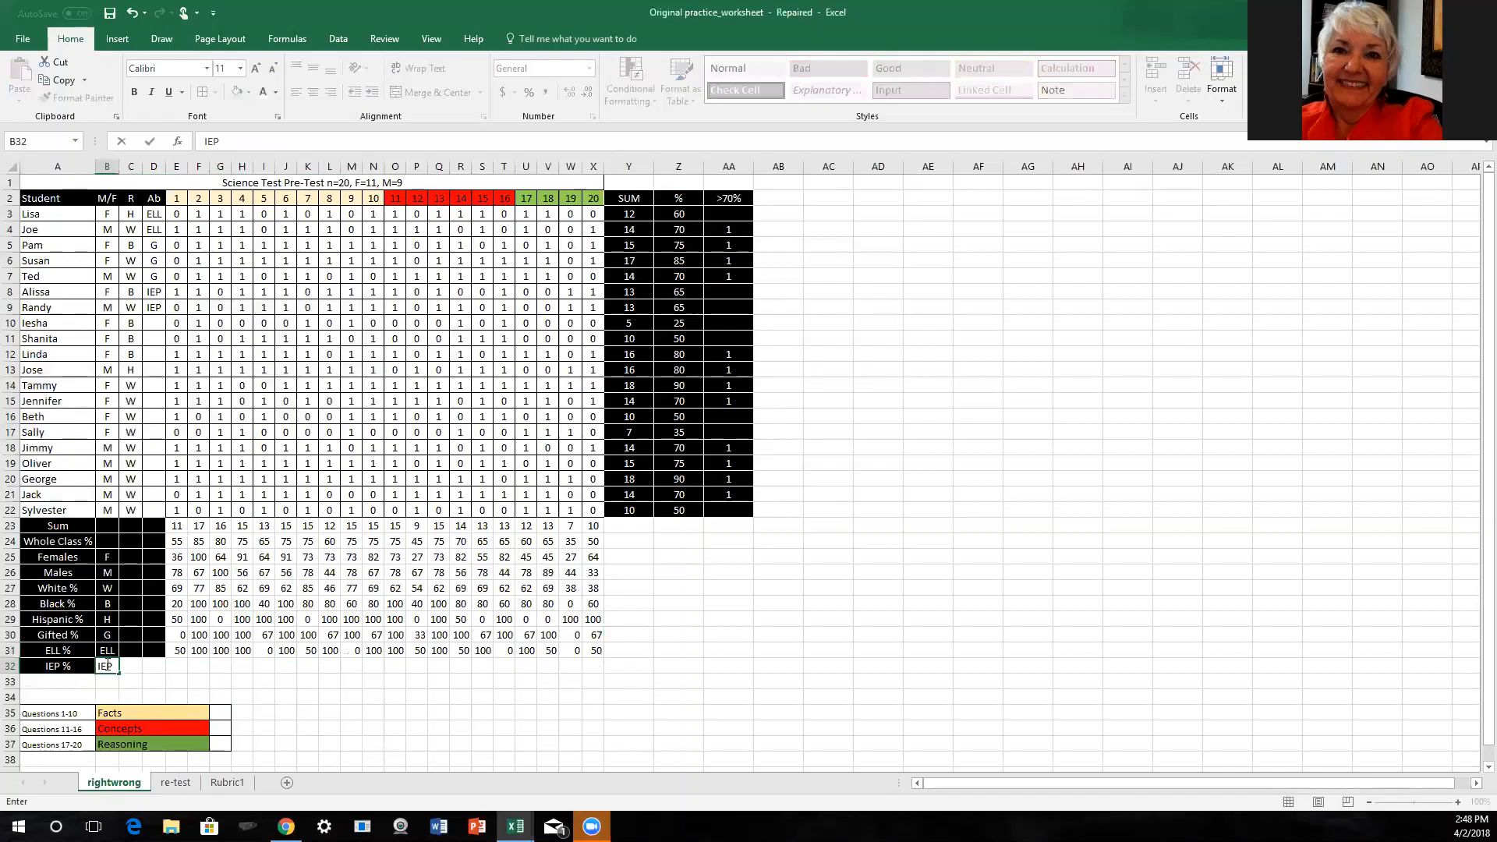
{"action": "left_click_drag", "start_coordinate": [78, 666], "coordinate": [158, 665]}
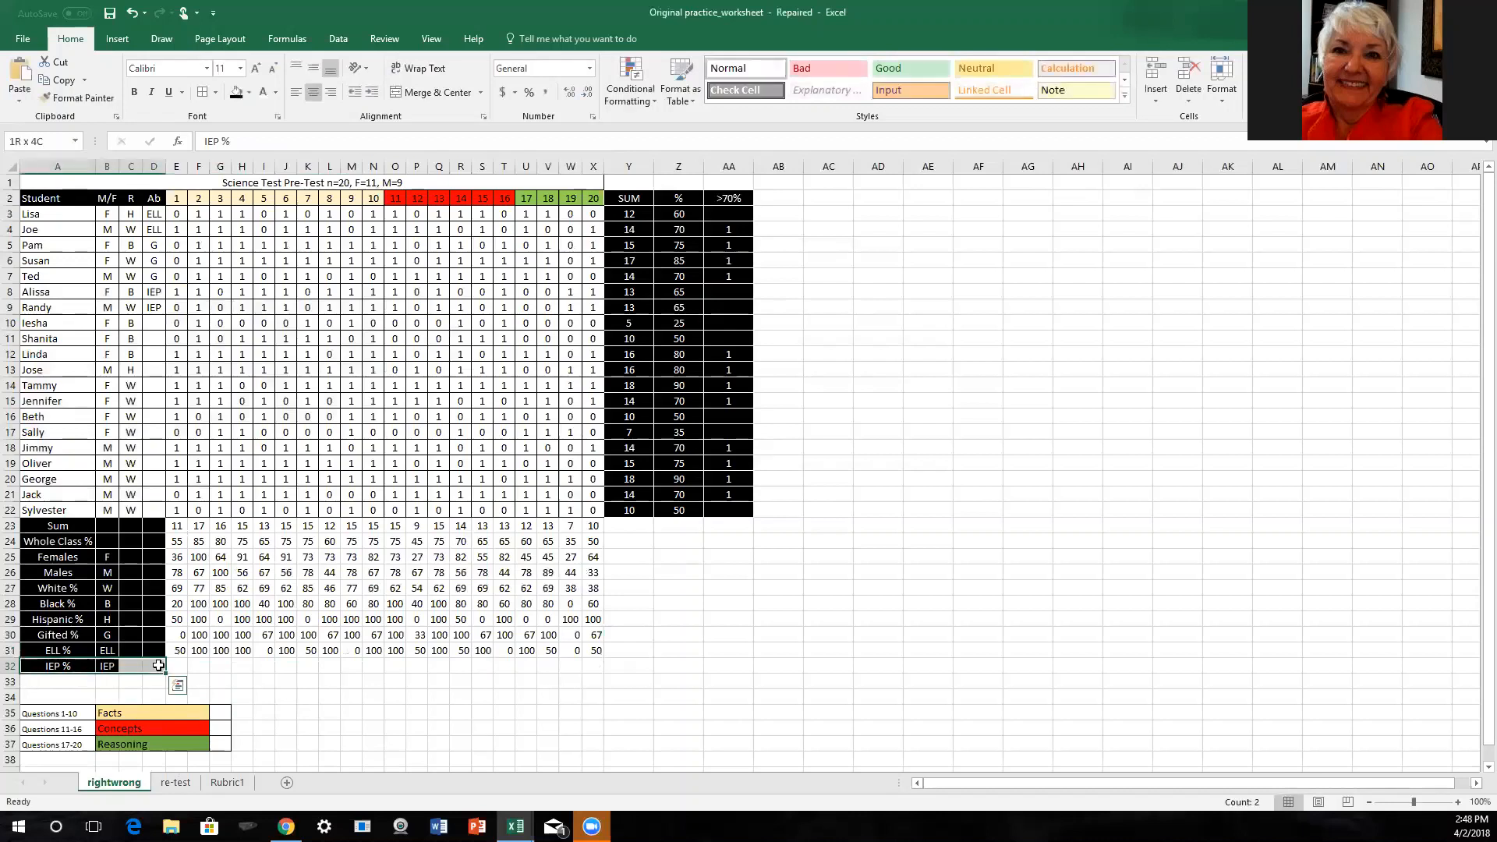
{"action": "left_click", "coordinate": [236, 93]}
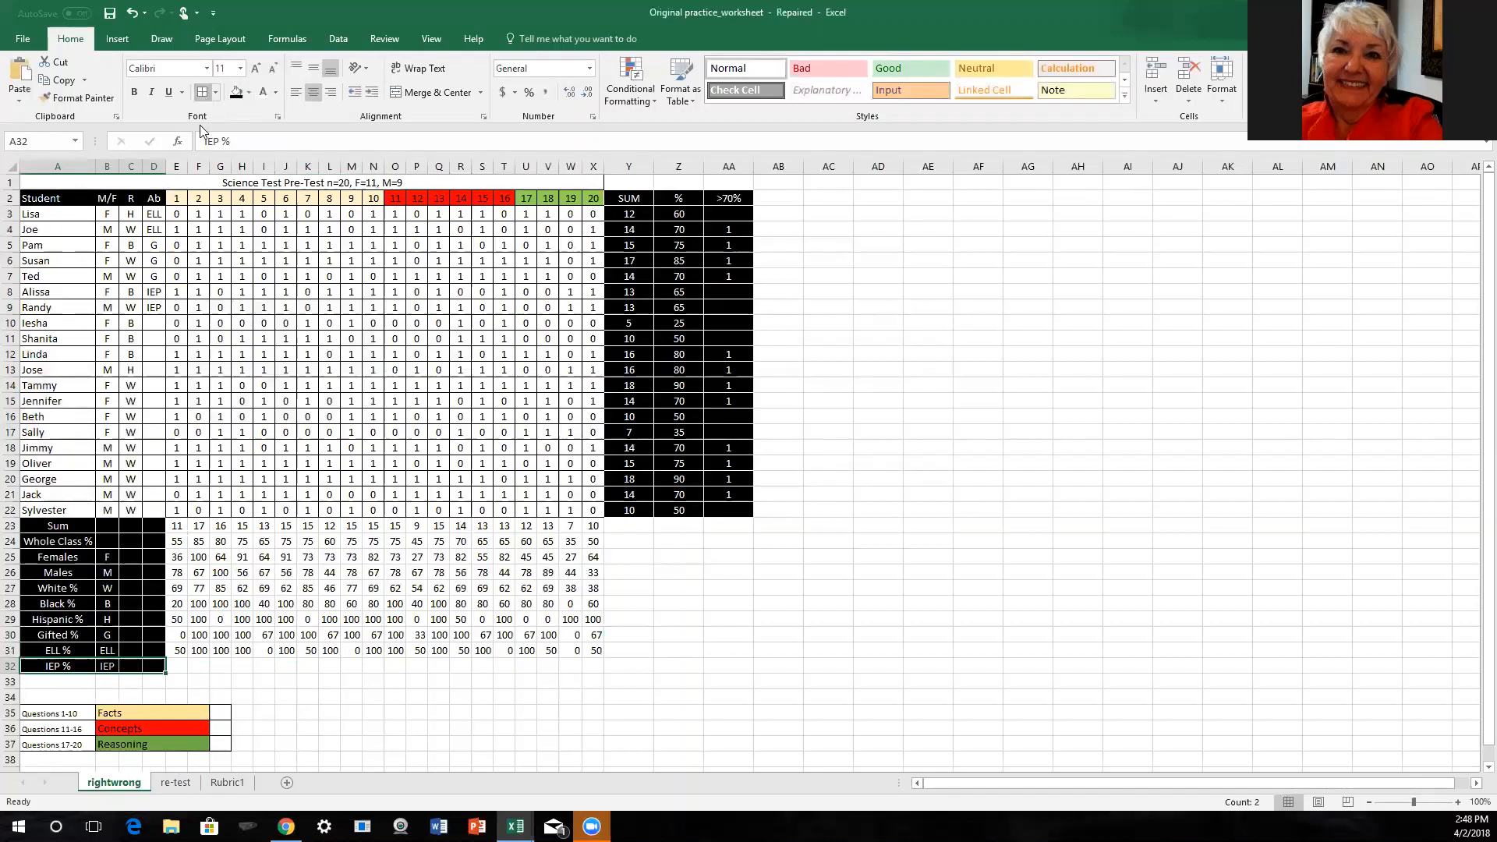
- Enter the formula =SUM(E8:E9)/2*100 in E32 to calculate the IEP % for question 1
{"action": "left_click", "coordinate": [176, 667]}
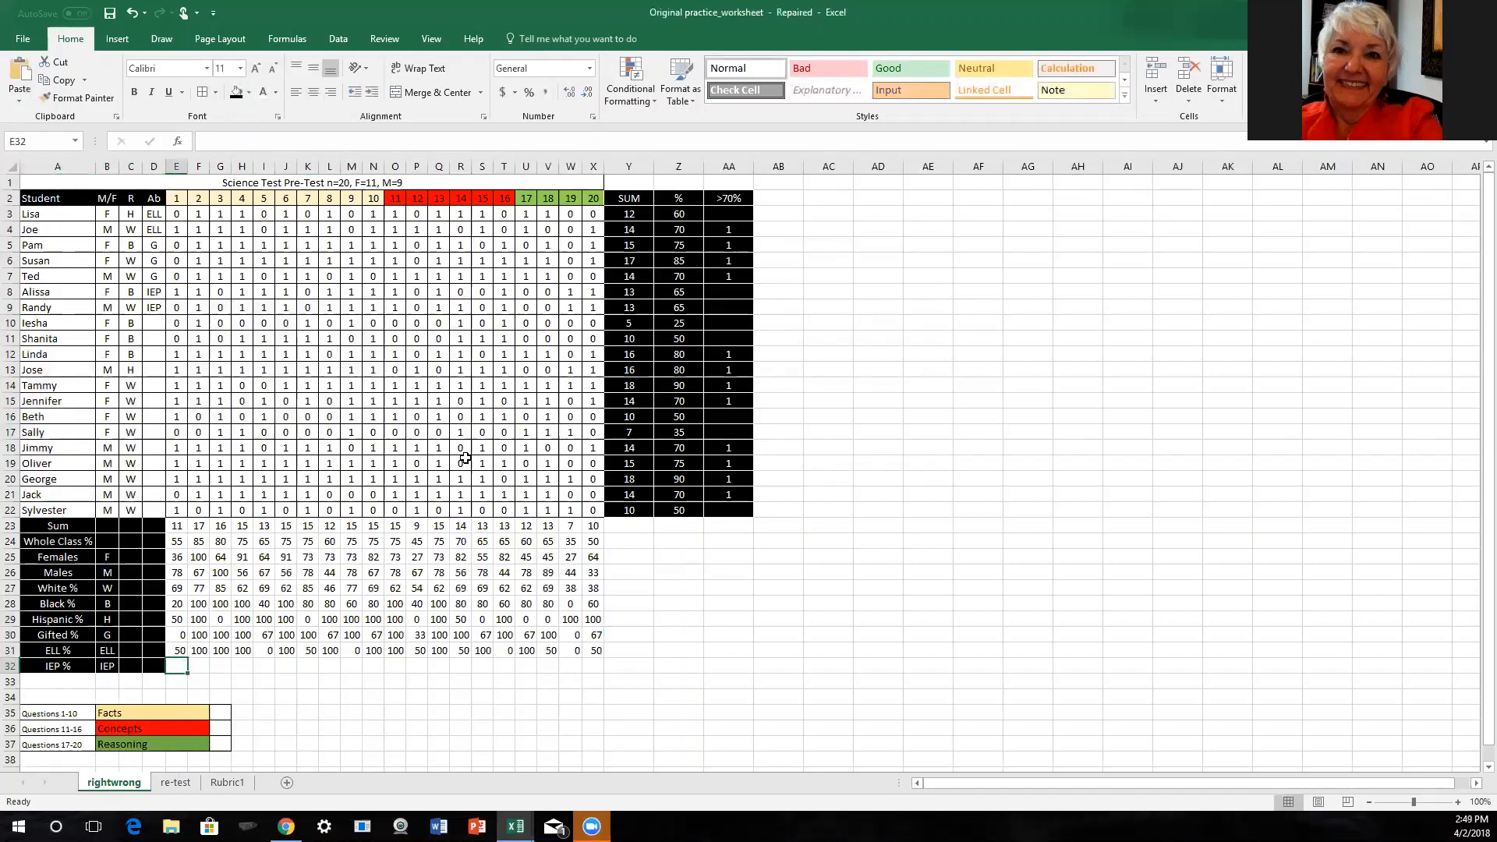
{"action": "left_click", "coordinate": [1310, 62]}
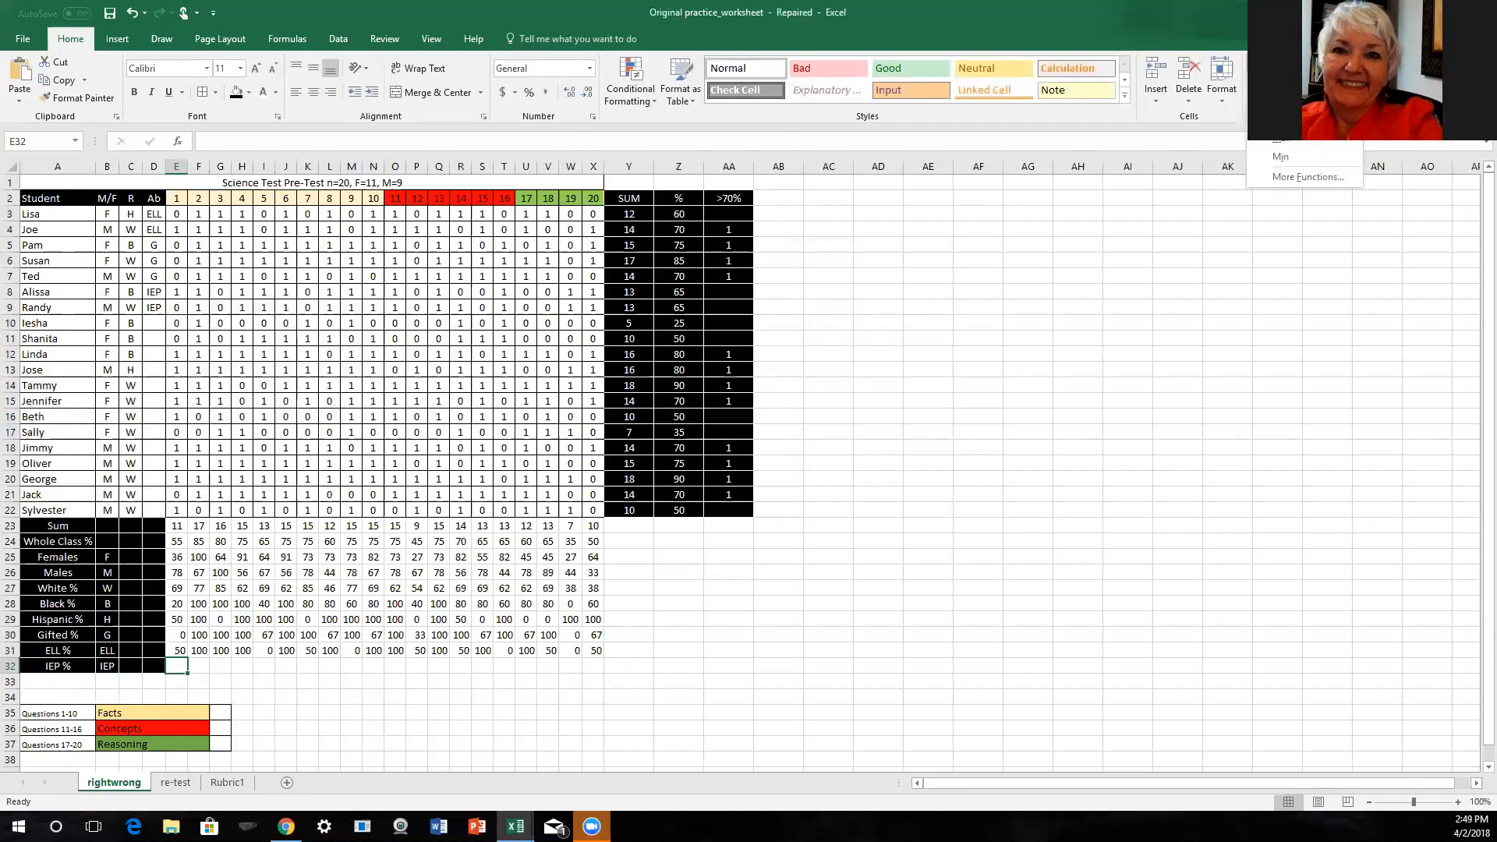
{"action": "left_click", "coordinate": [1283, 86]}
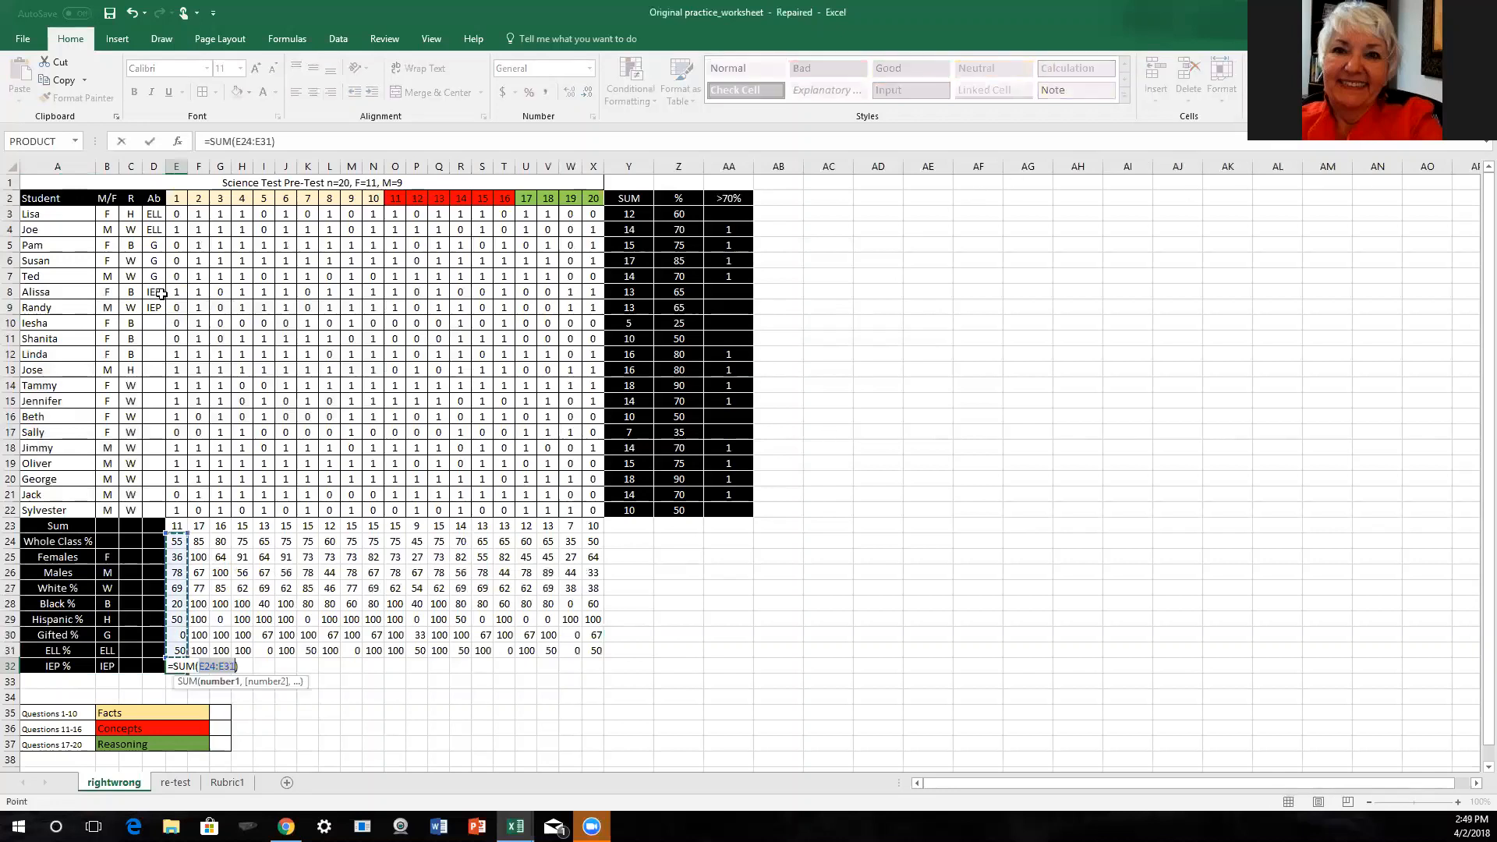
{"action": "left_click", "coordinate": [205, 666]}
{"action": "key", "text": "Delete"}
{"action": "key", "text": "Delete"}
{"action": "type", "text": "8"}
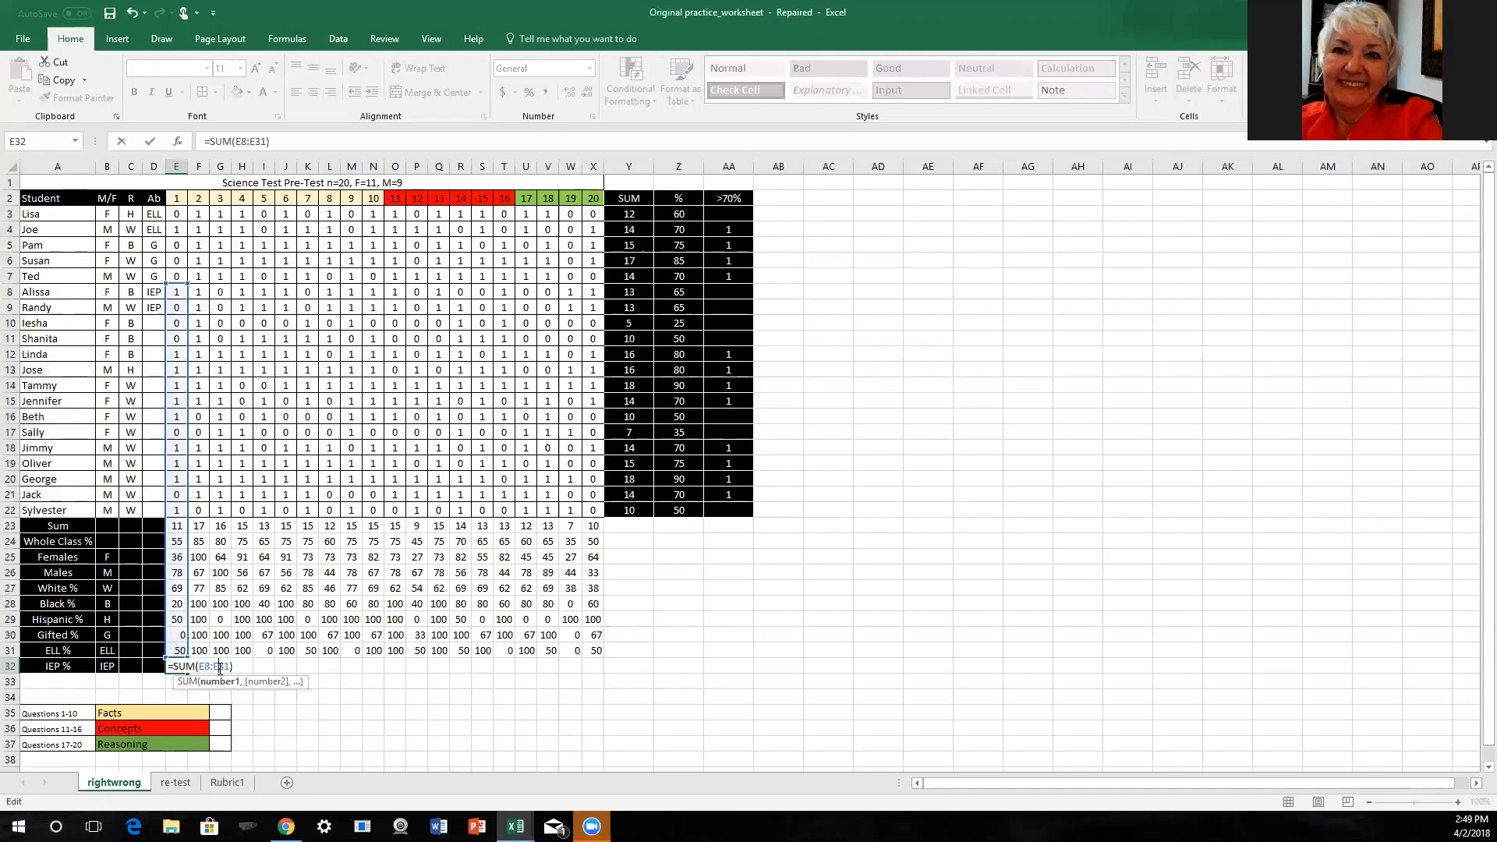
{"action": "left_click", "coordinate": [220, 668]}
{"action": "key", "text": "Delete"}
{"action": "key", "text": "Delete"}
{"action": "type", "text": "9"}
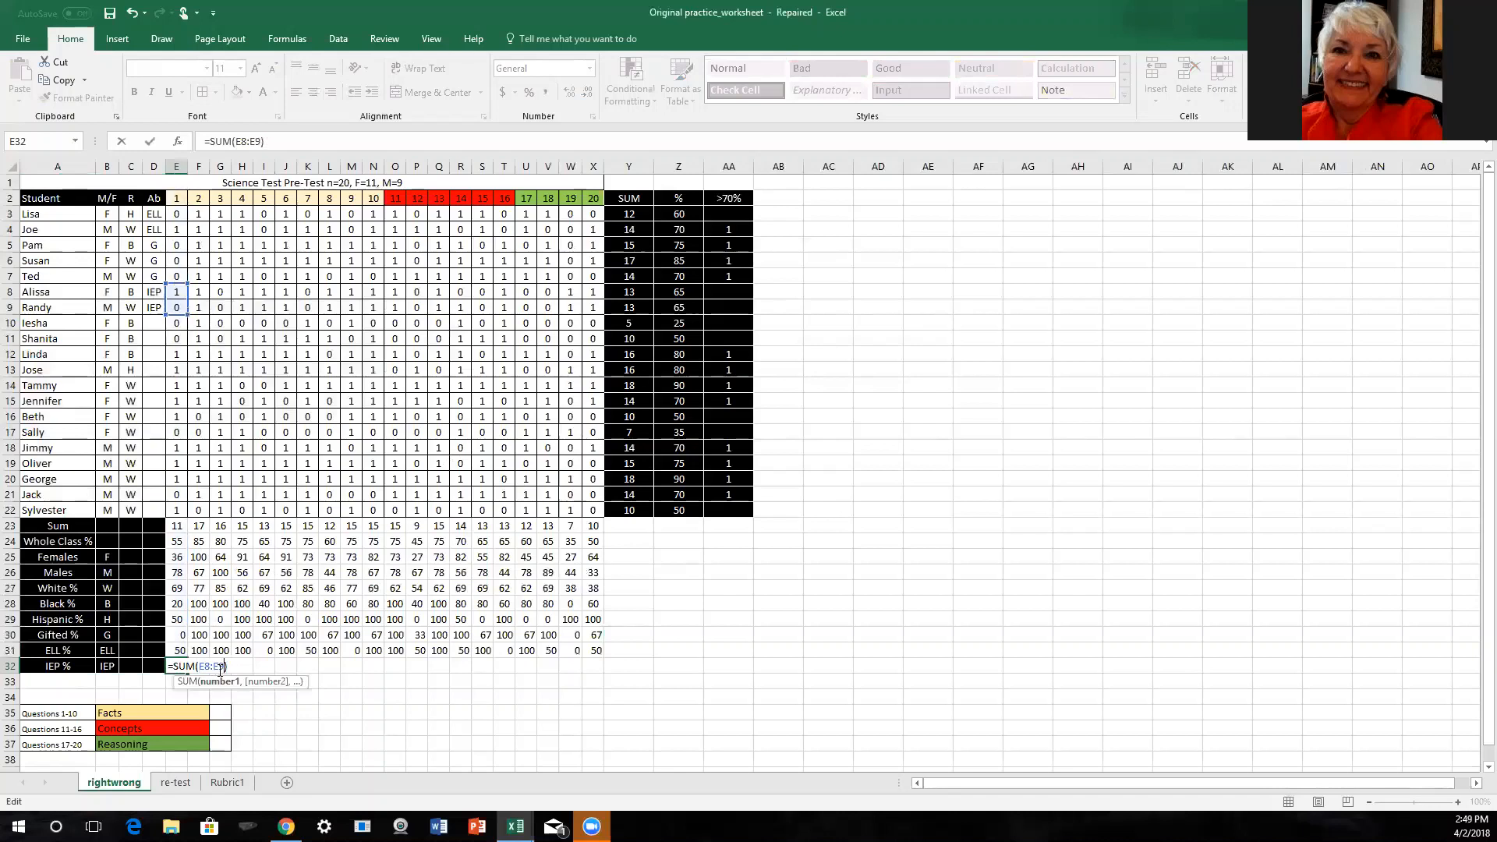
{"action": "left_click", "coordinate": [227, 666]}
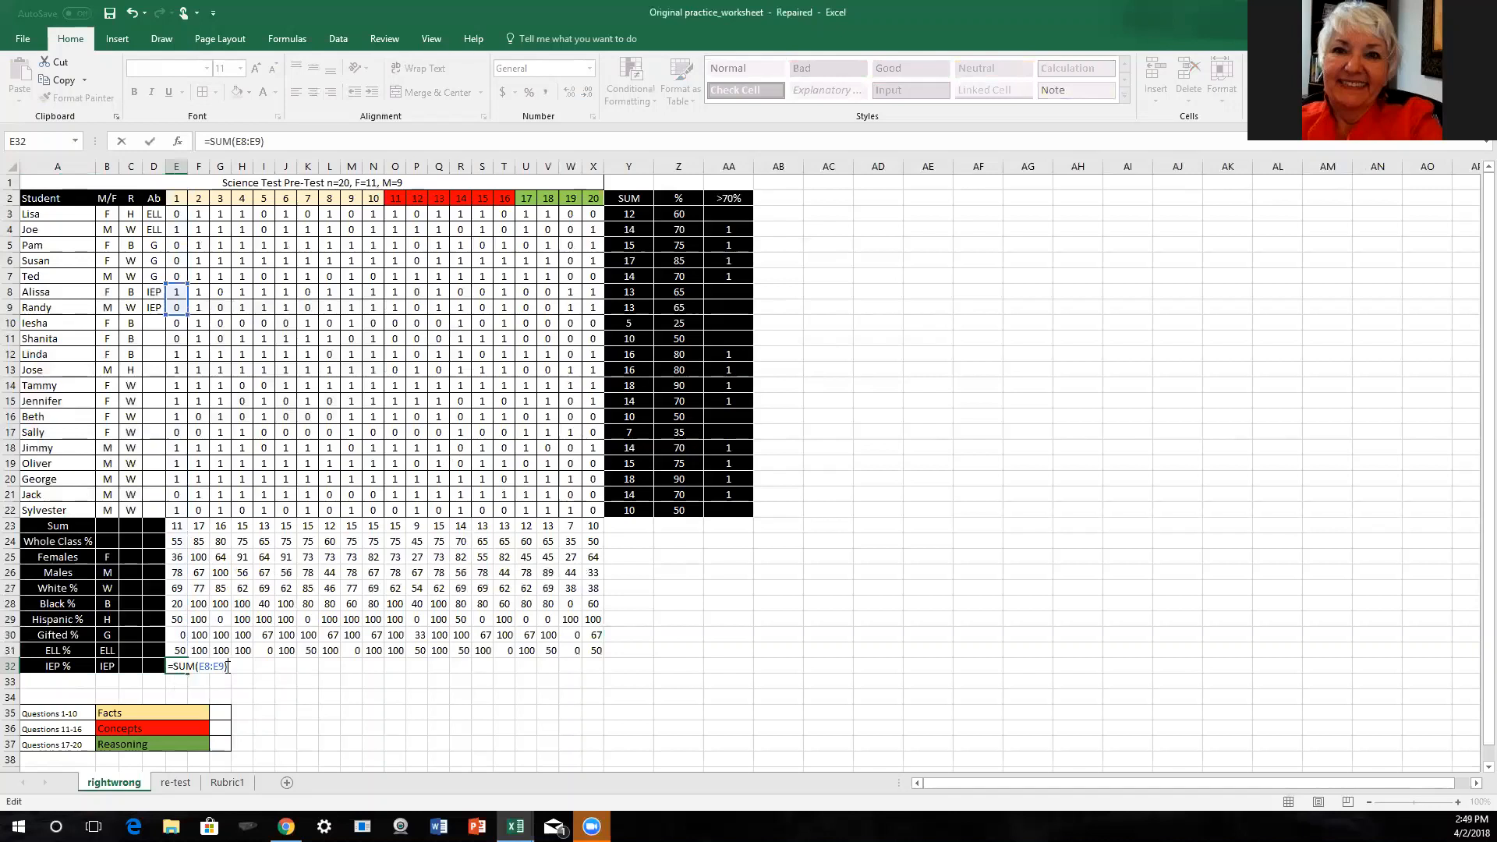
{"action": "type", "text": "/2*100"}
{"action": "key", "text": "Return"}
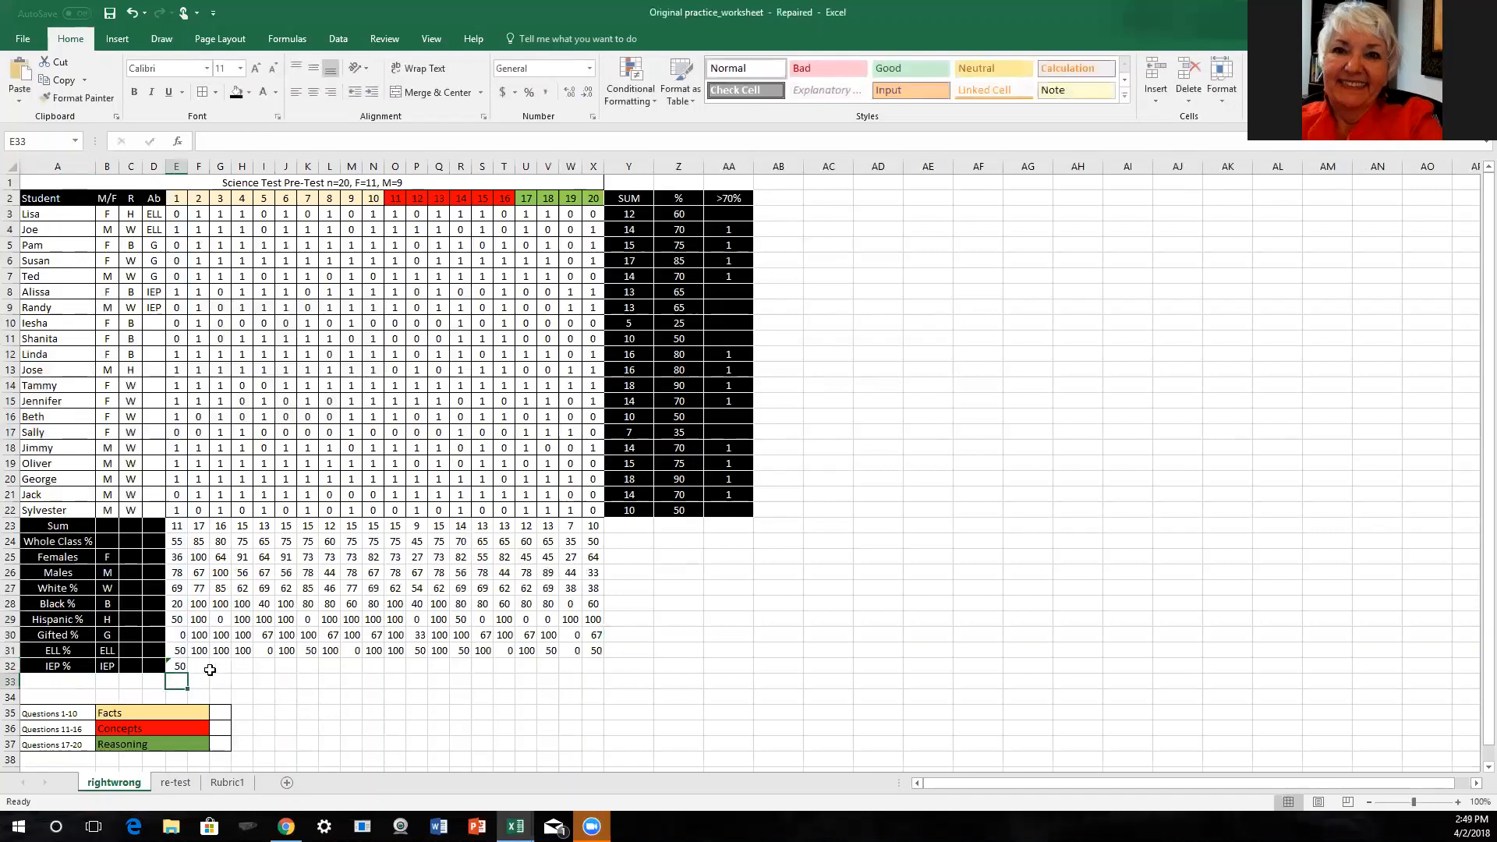
- Copy the IEP % formula from E32 across through X32 and ignore the formula errors flagged in those cells
{"action": "left_click", "coordinate": [182, 668]}
{"action": "left_click_drag", "start_coordinate": [186, 673], "coordinate": [600, 659]}
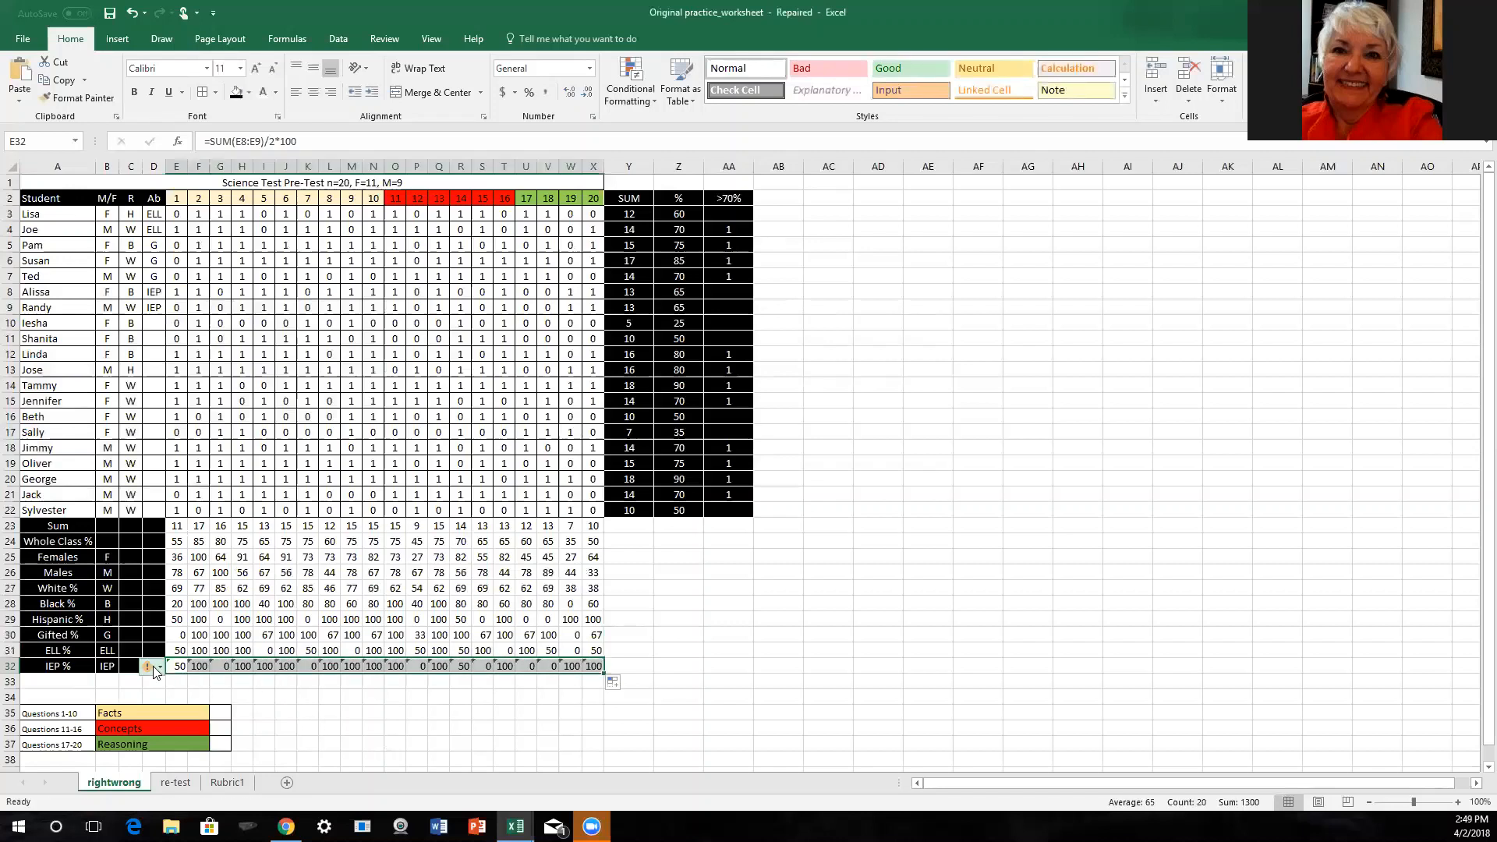
{"action": "left_click", "coordinate": [157, 667]}
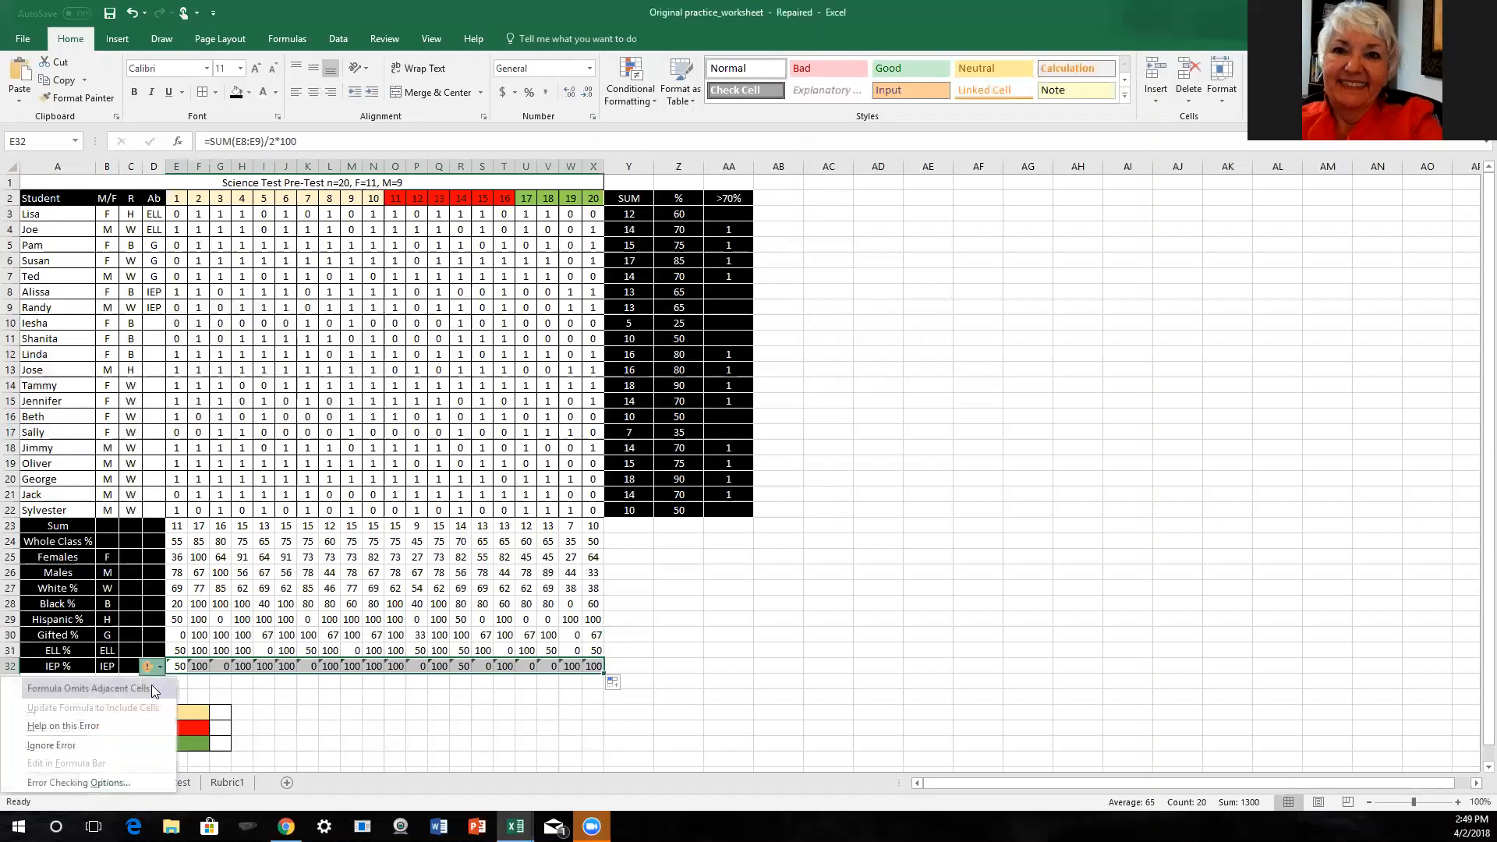
{"action": "left_click", "coordinate": [117, 745]}
{"action": "left_click", "coordinate": [607, 717]}
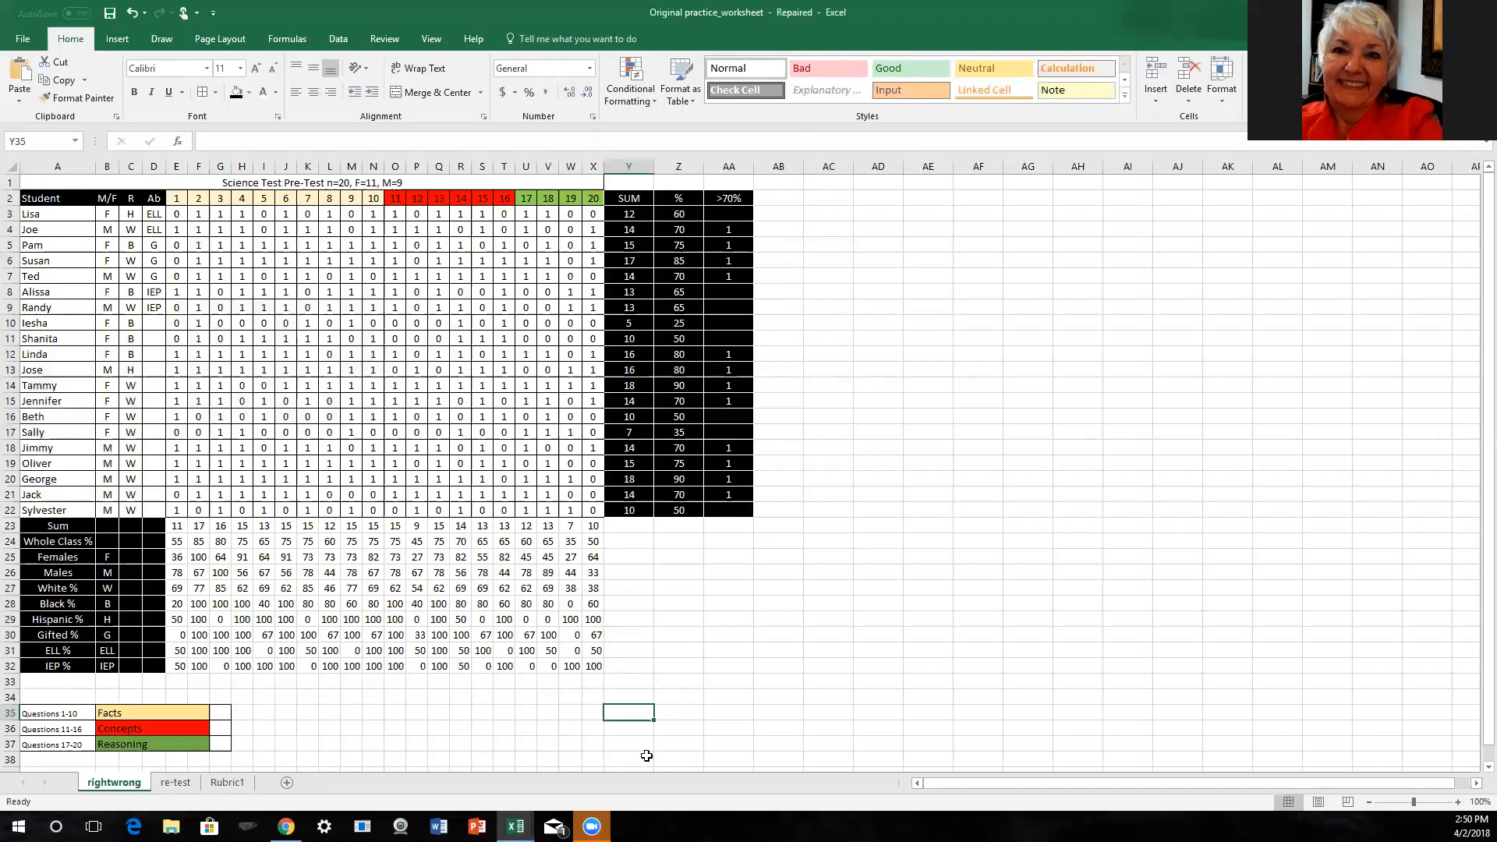
- Center the contents of all the summary rows in A23:X32
{"action": "left_click", "coordinate": [32, 526]}
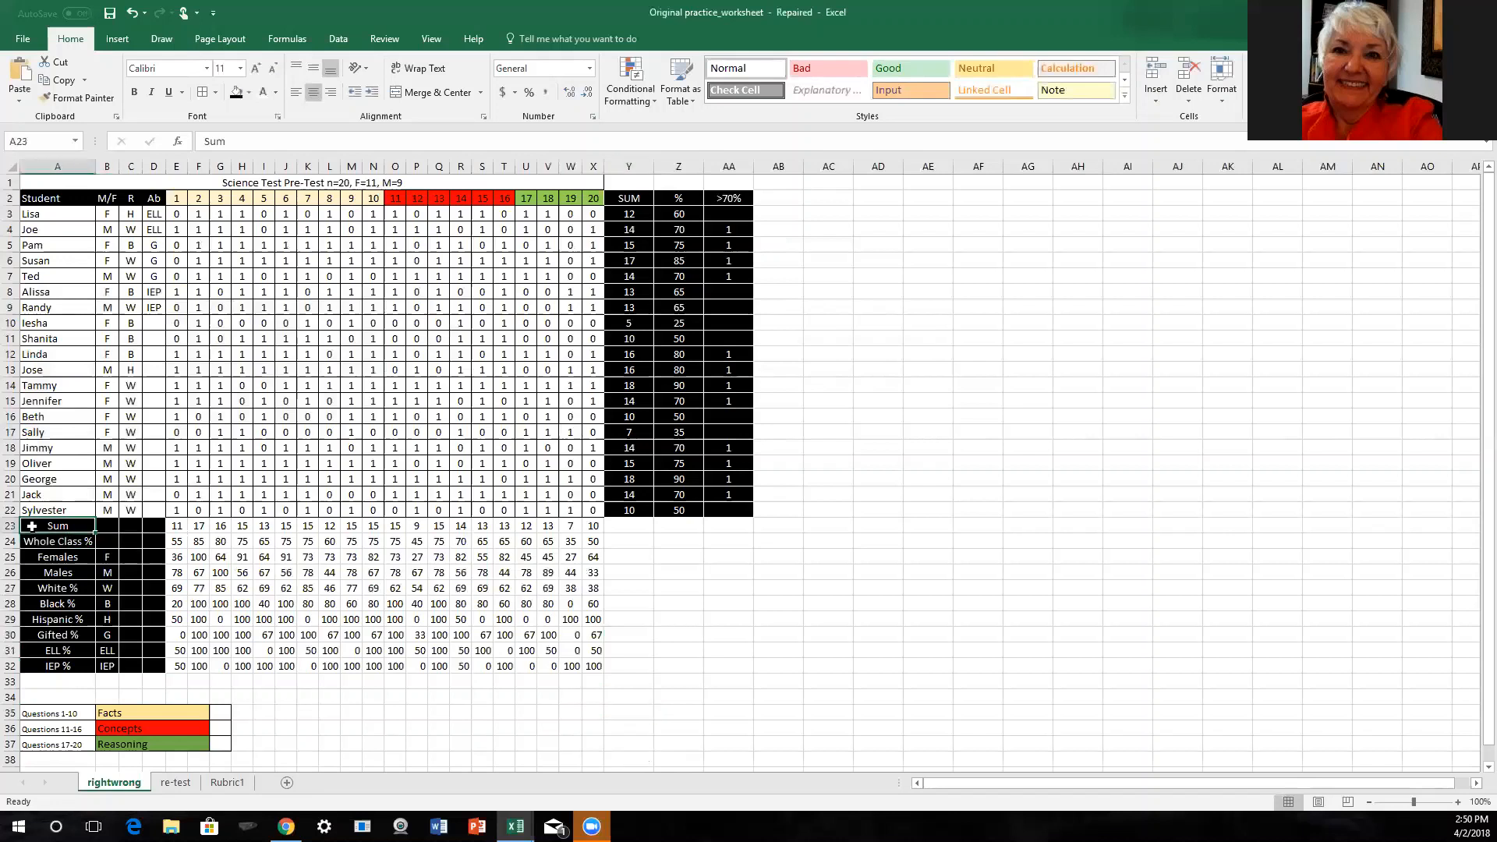
{"action": "left_click", "coordinate": [596, 668], "text": "shift"}
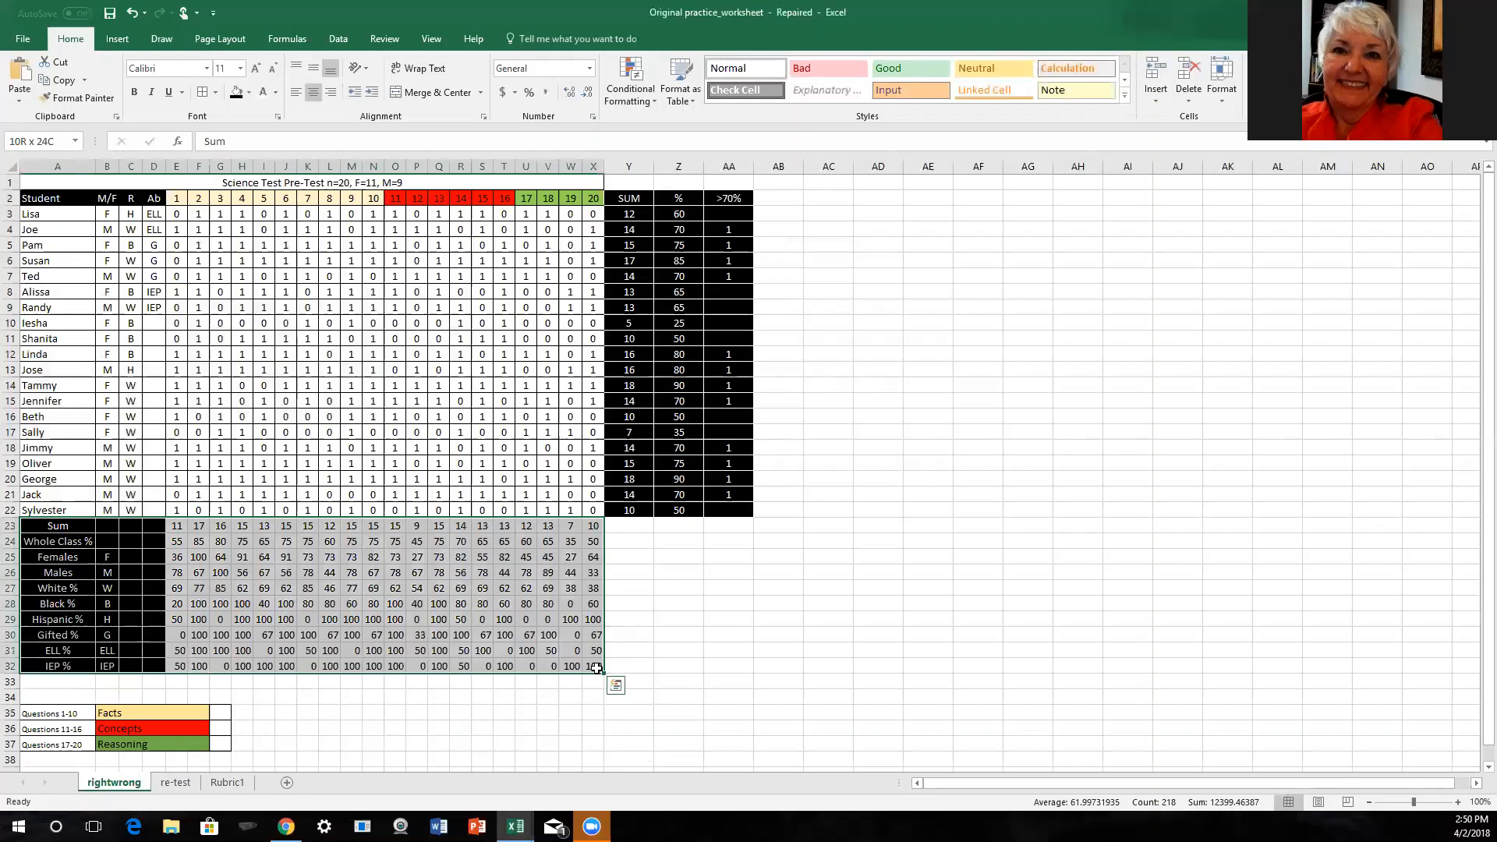
{"action": "left_click", "coordinate": [314, 94]}
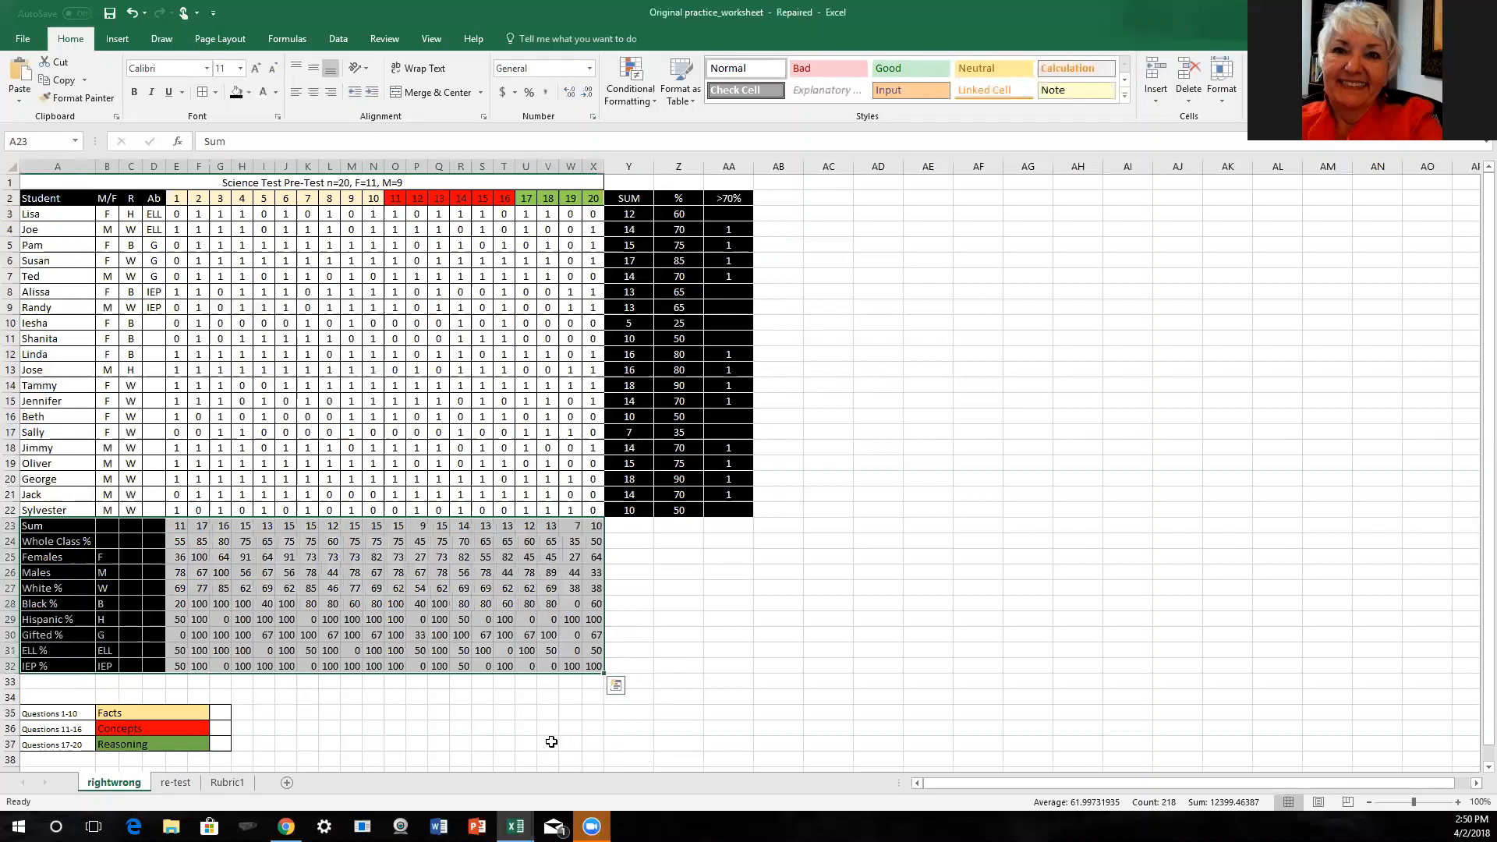
{"action": "left_click", "coordinate": [313, 92]}
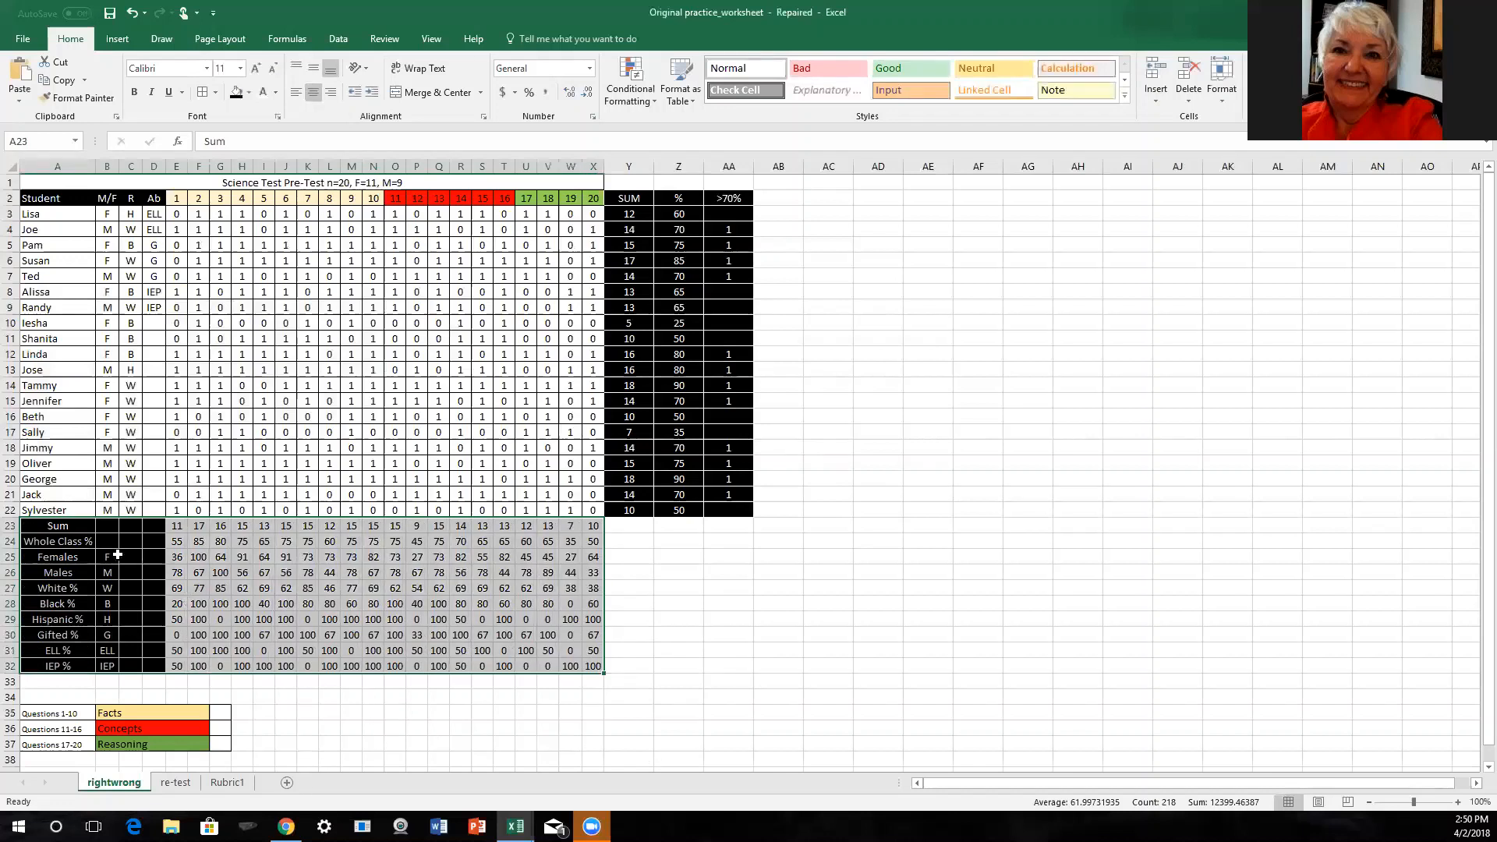
- Left-align the summary row labels in A23:A32
{"action": "left_click", "coordinate": [64, 528]}
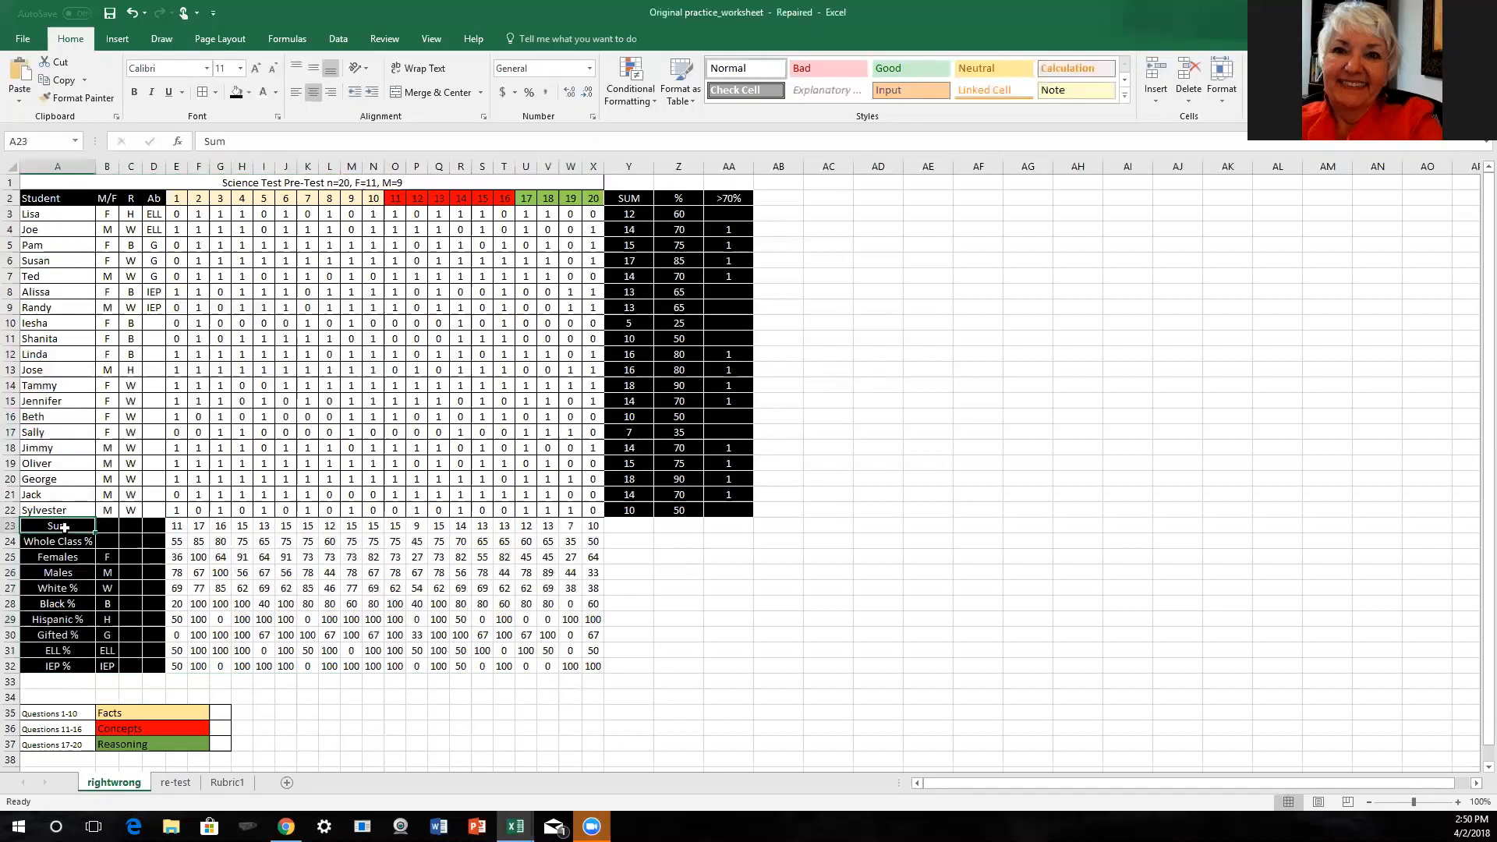
{"action": "left_click", "coordinate": [63, 664], "text": "shift"}
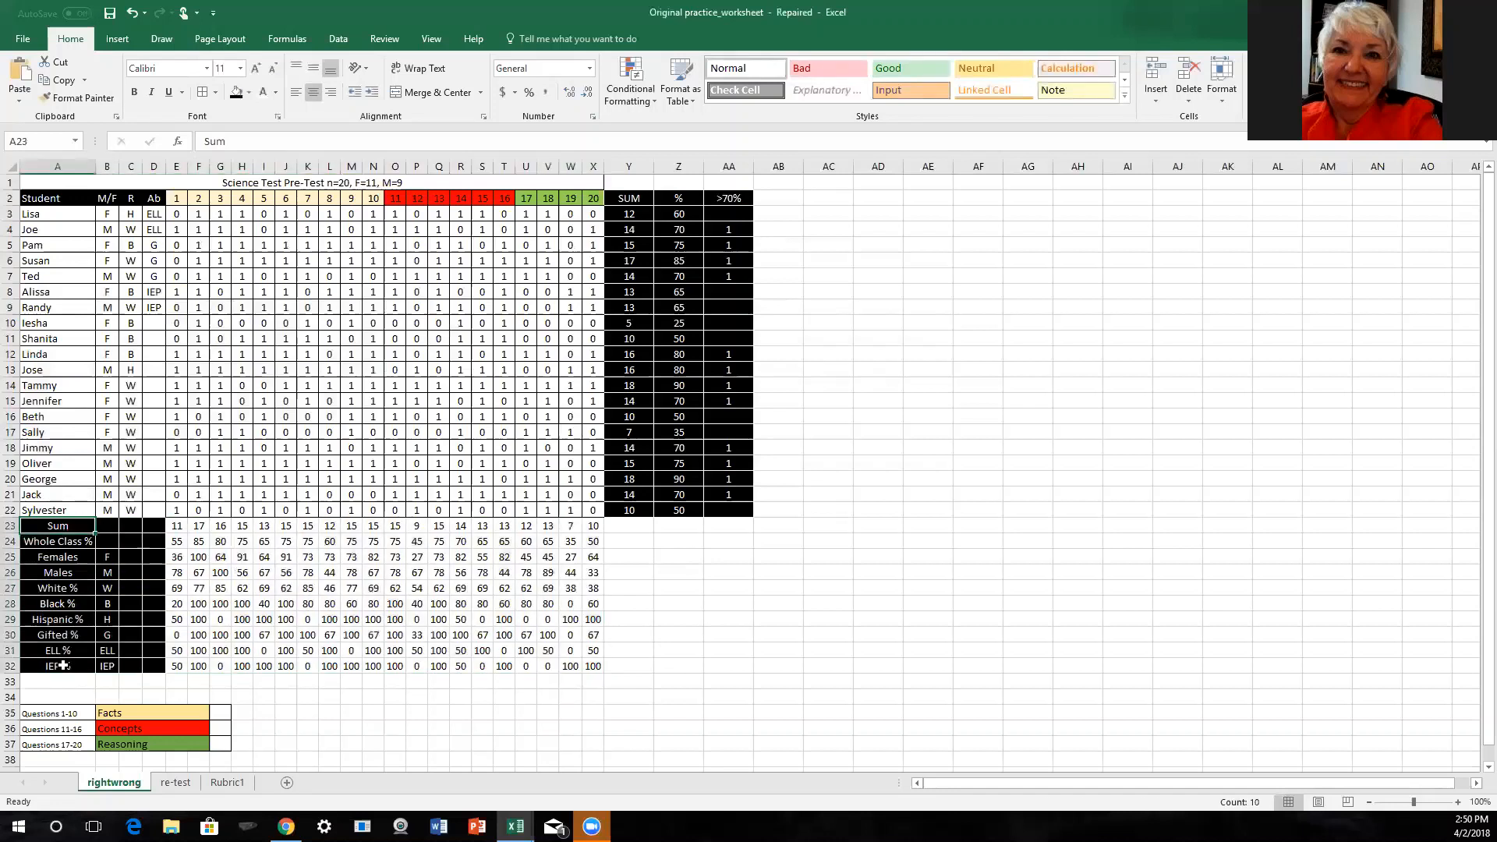
{"action": "left_click", "coordinate": [298, 94]}
{"action": "left_click", "coordinate": [420, 726]}
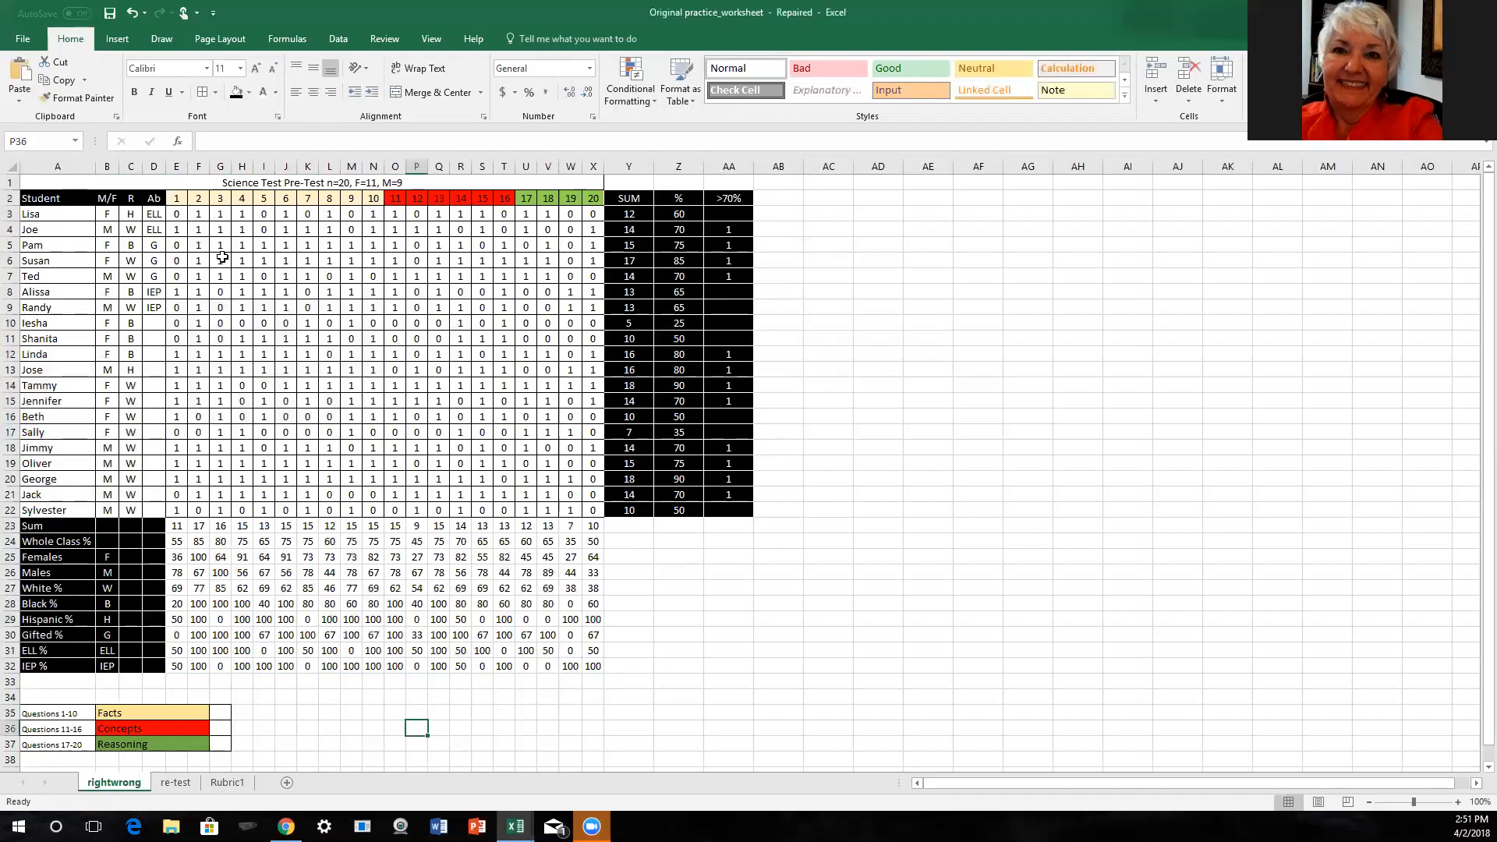
- Fill the question 1–10 summary cells E23:N32 with the light gold used for Facts
{"action": "left_click", "coordinate": [176, 530]}
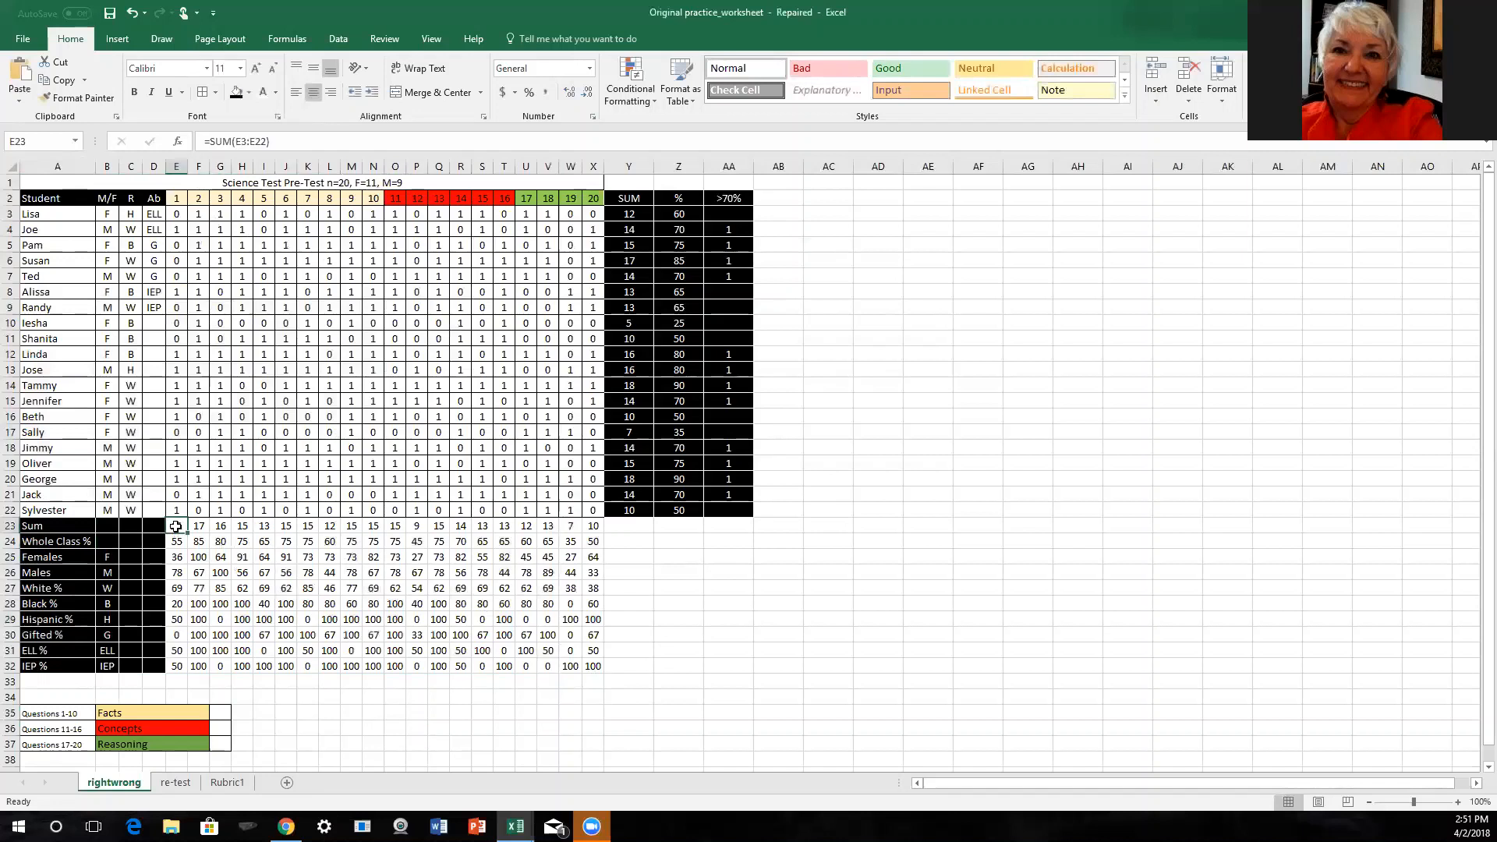
{"action": "left_click", "coordinate": [375, 669], "text": "shift"}
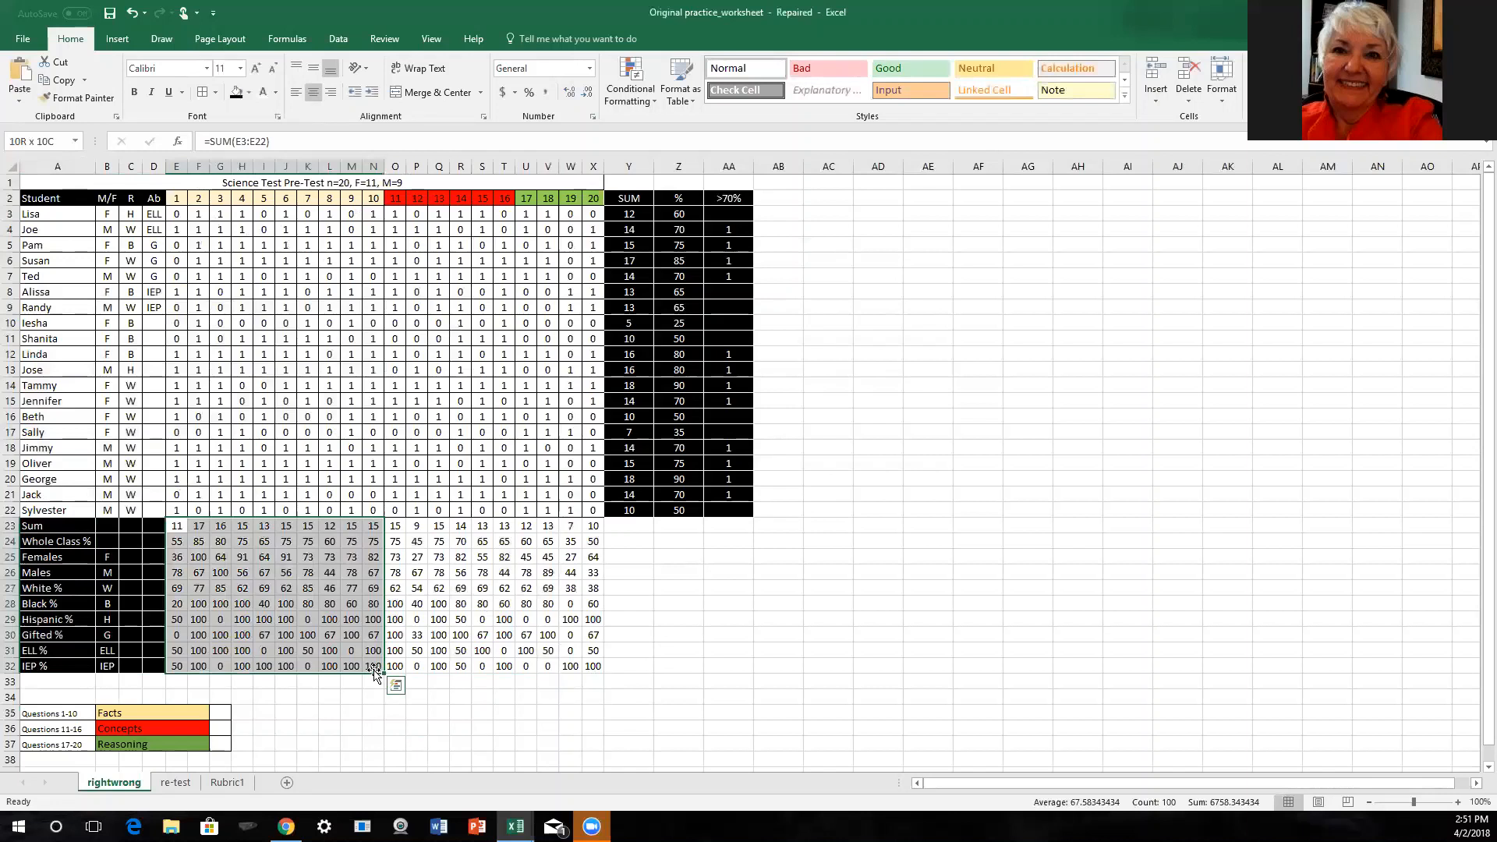
{"action": "left_click", "coordinate": [249, 93]}
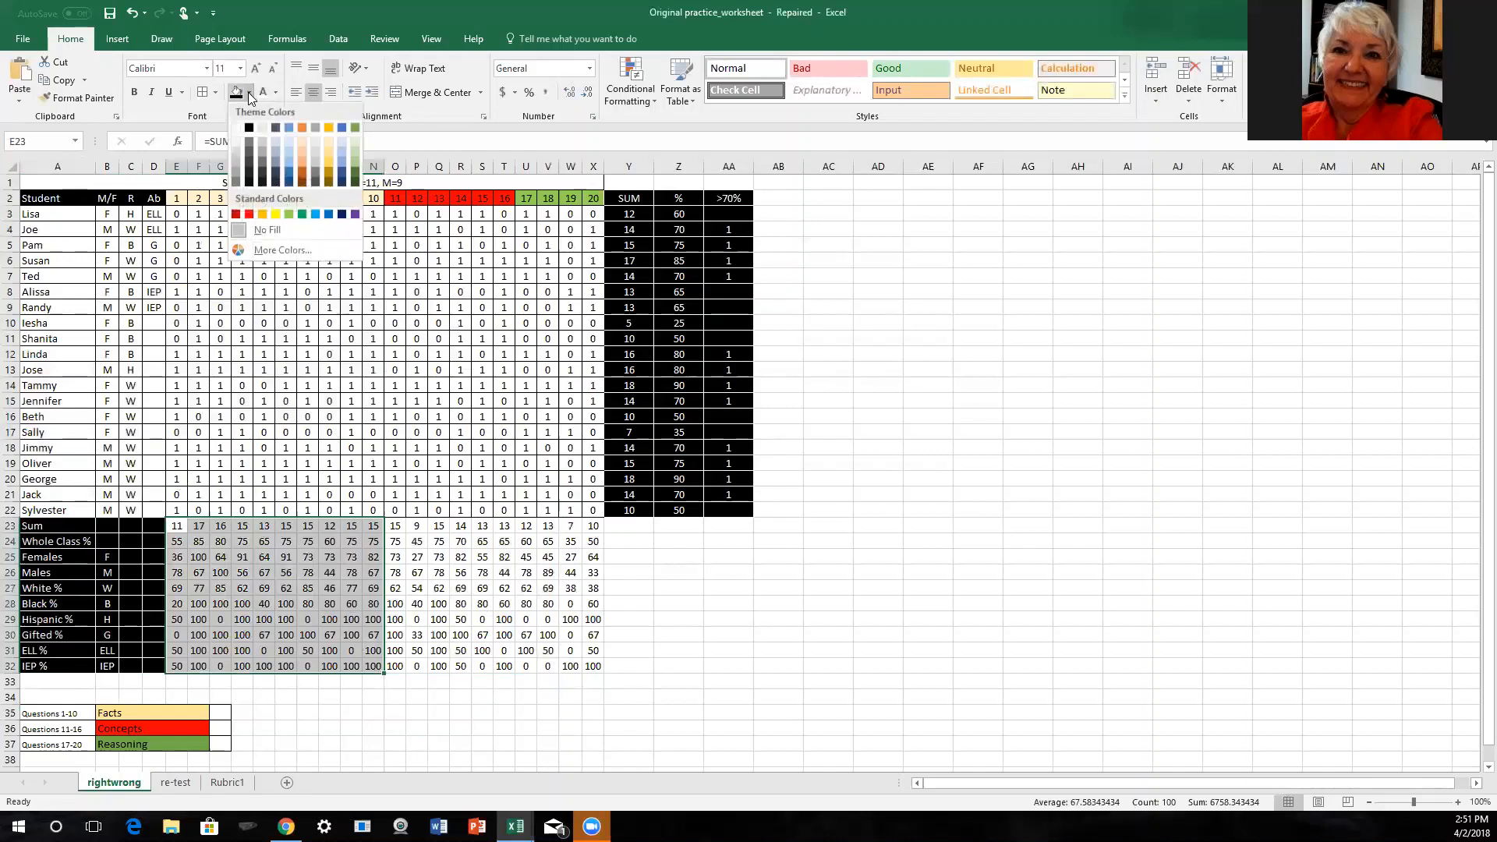
{"action": "left_click", "coordinate": [325, 139]}
- Fill the question 11–16 summary cells O23:T32 with the standard red used for Concepts
{"action": "left_click", "coordinate": [394, 529]}
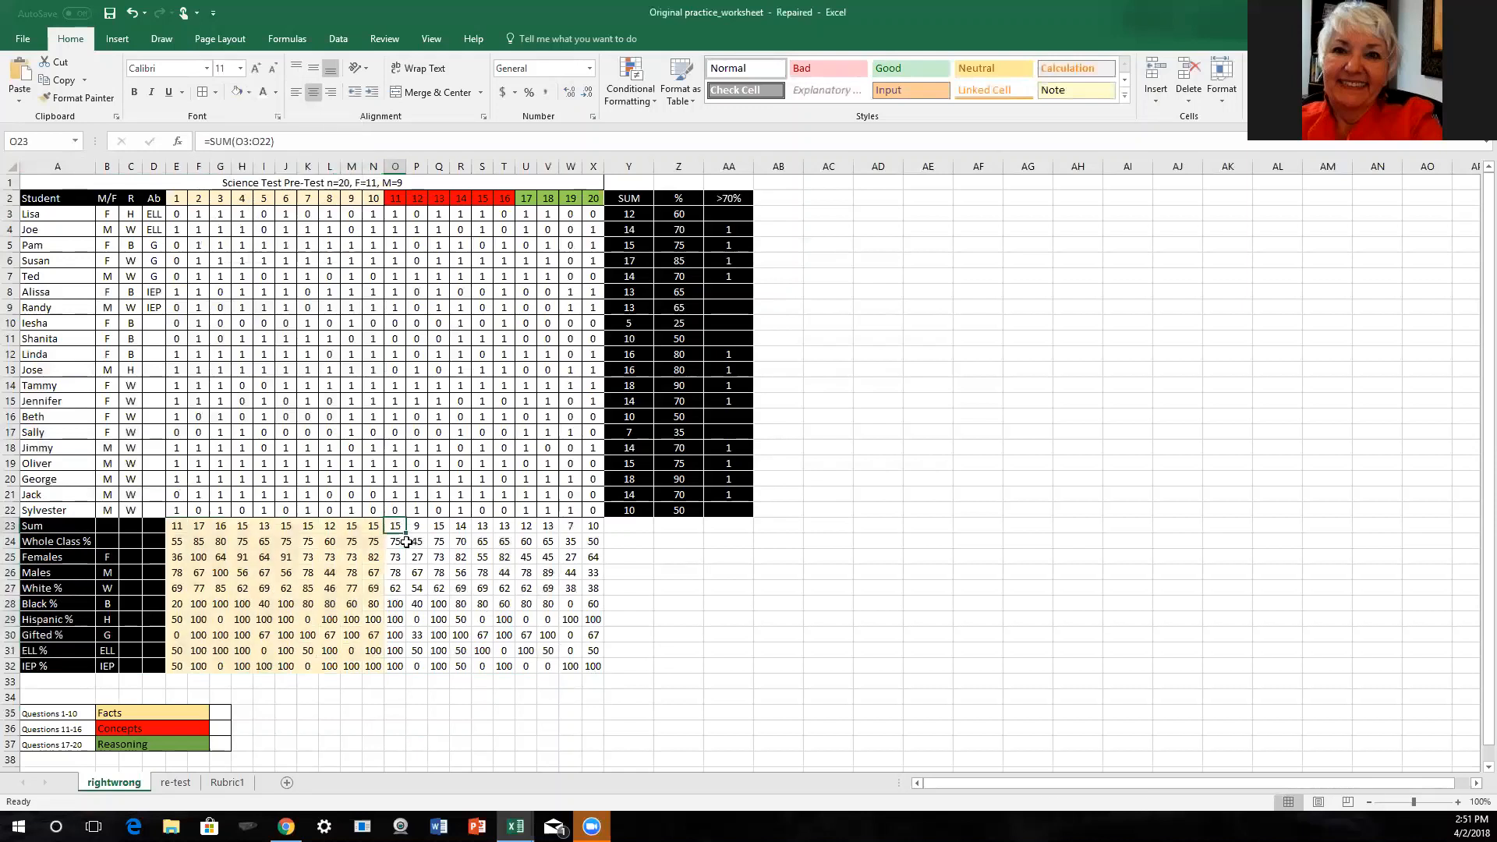
{"action": "left_click", "coordinate": [503, 661], "text": "shift"}
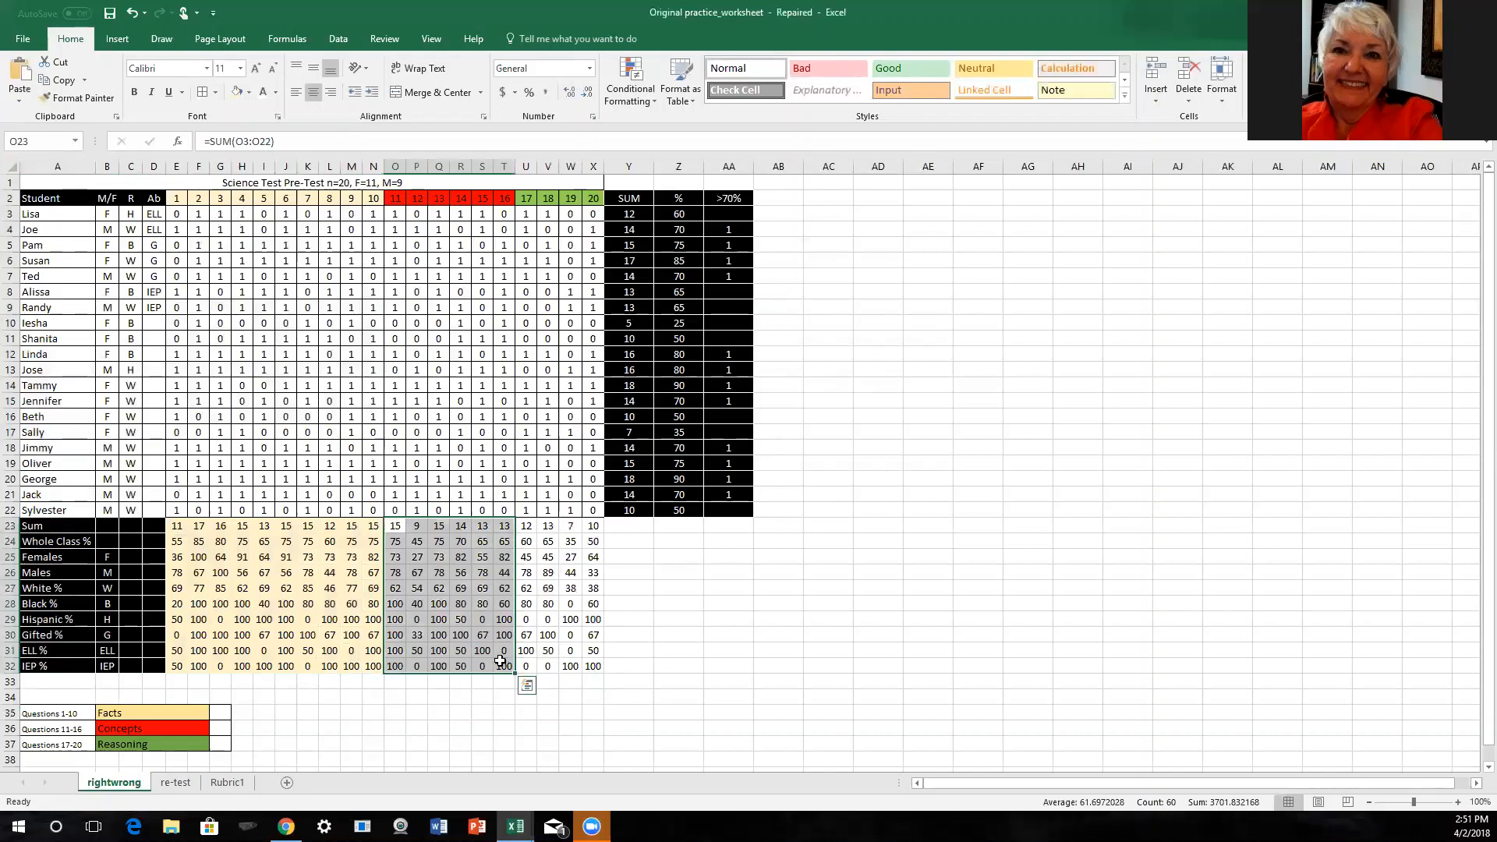
{"action": "left_click", "coordinate": [248, 92]}
{"action": "left_click", "coordinate": [248, 216]}
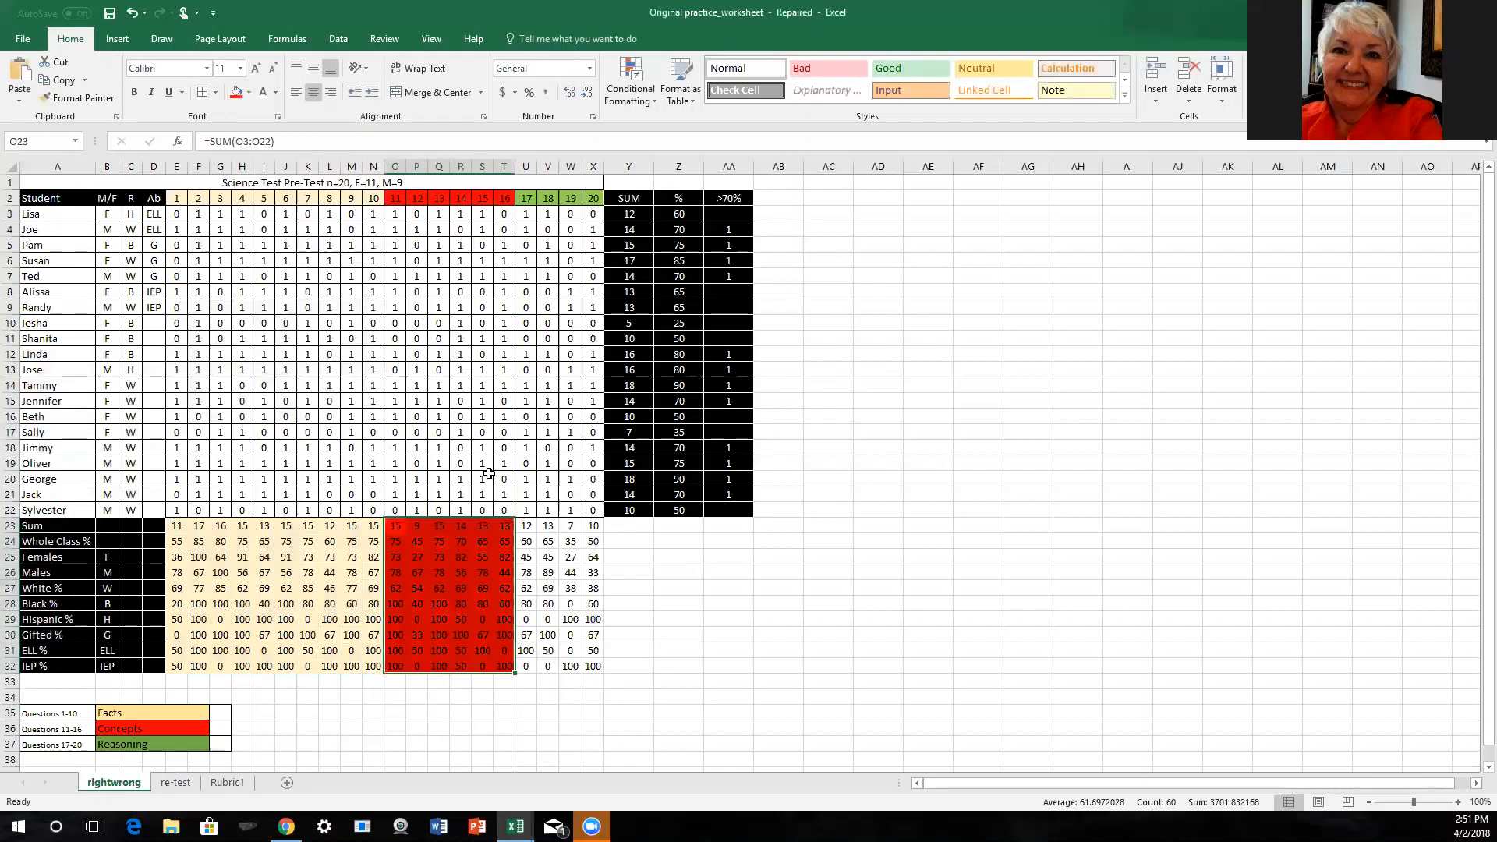
- Fill the question 17–20 summary cells U23:X32 with the green used for Reasoning
{"action": "left_click", "coordinate": [526, 525]}
{"action": "left_click", "coordinate": [591, 669], "text": "shift"}
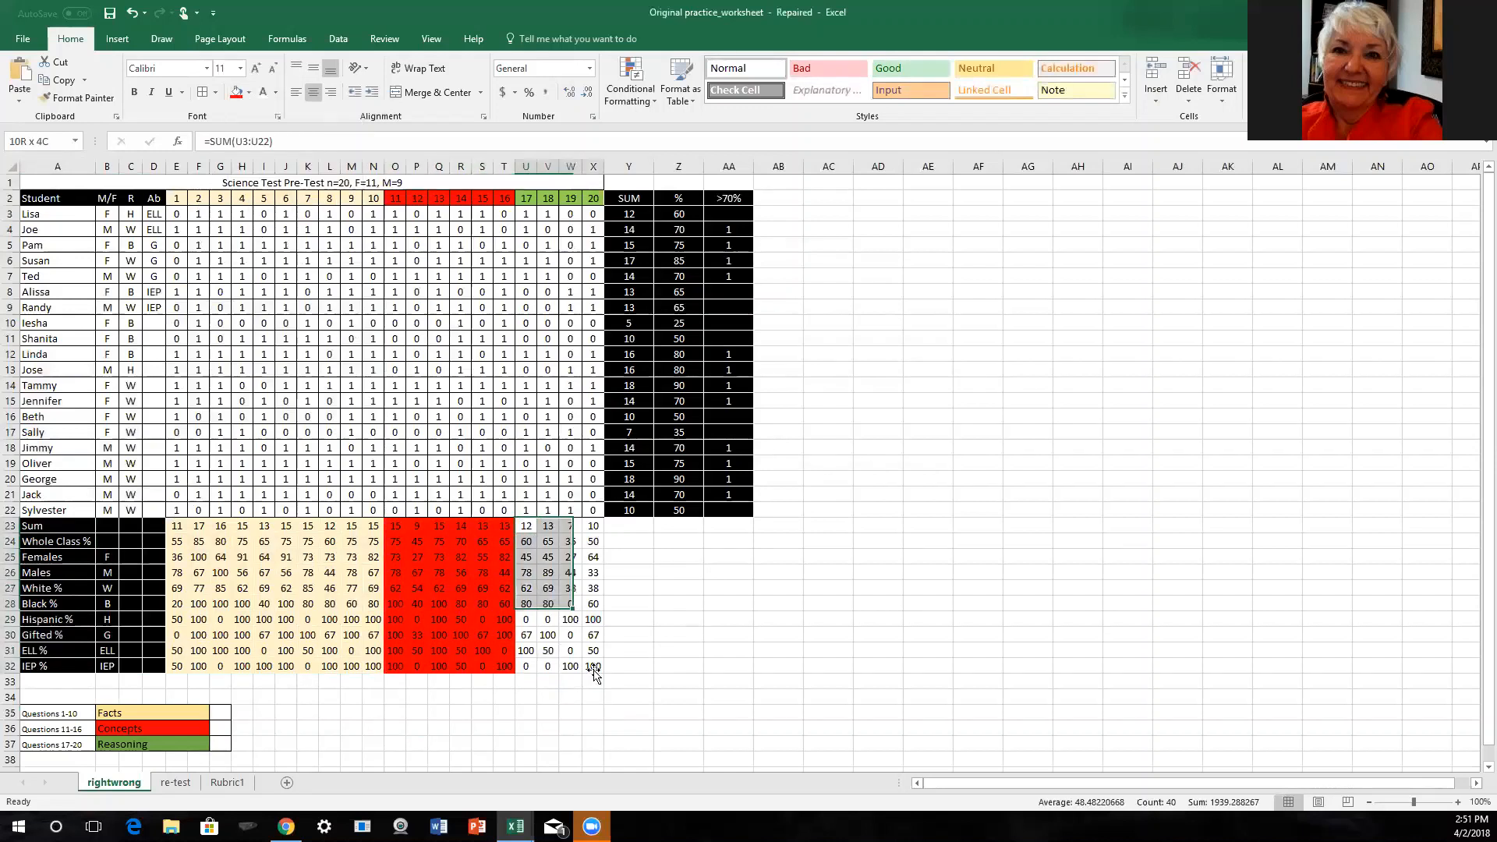
{"action": "left_click", "coordinate": [248, 92]}
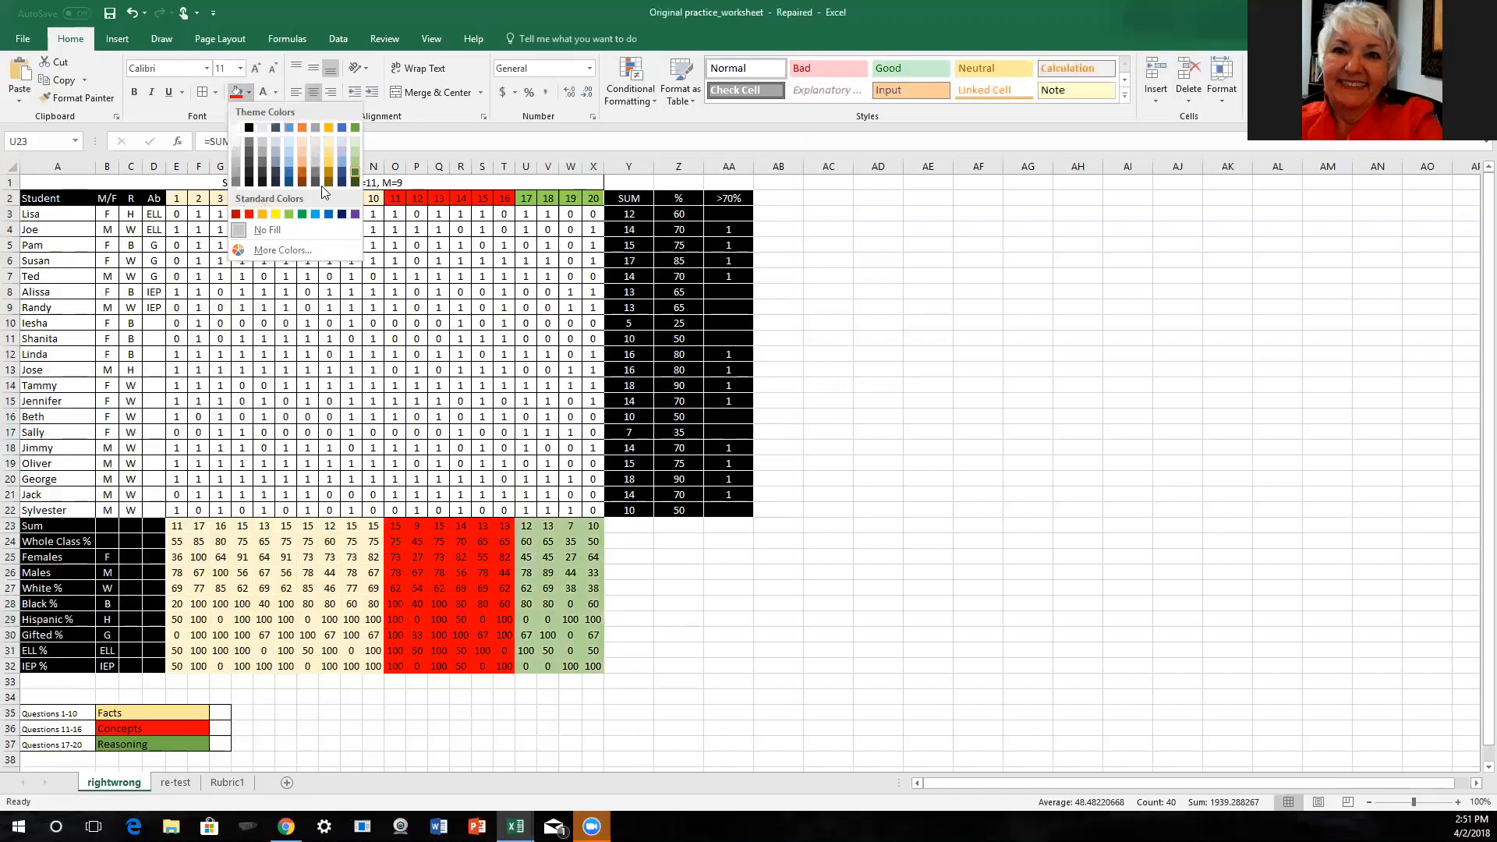
{"action": "left_click", "coordinate": [287, 213]}
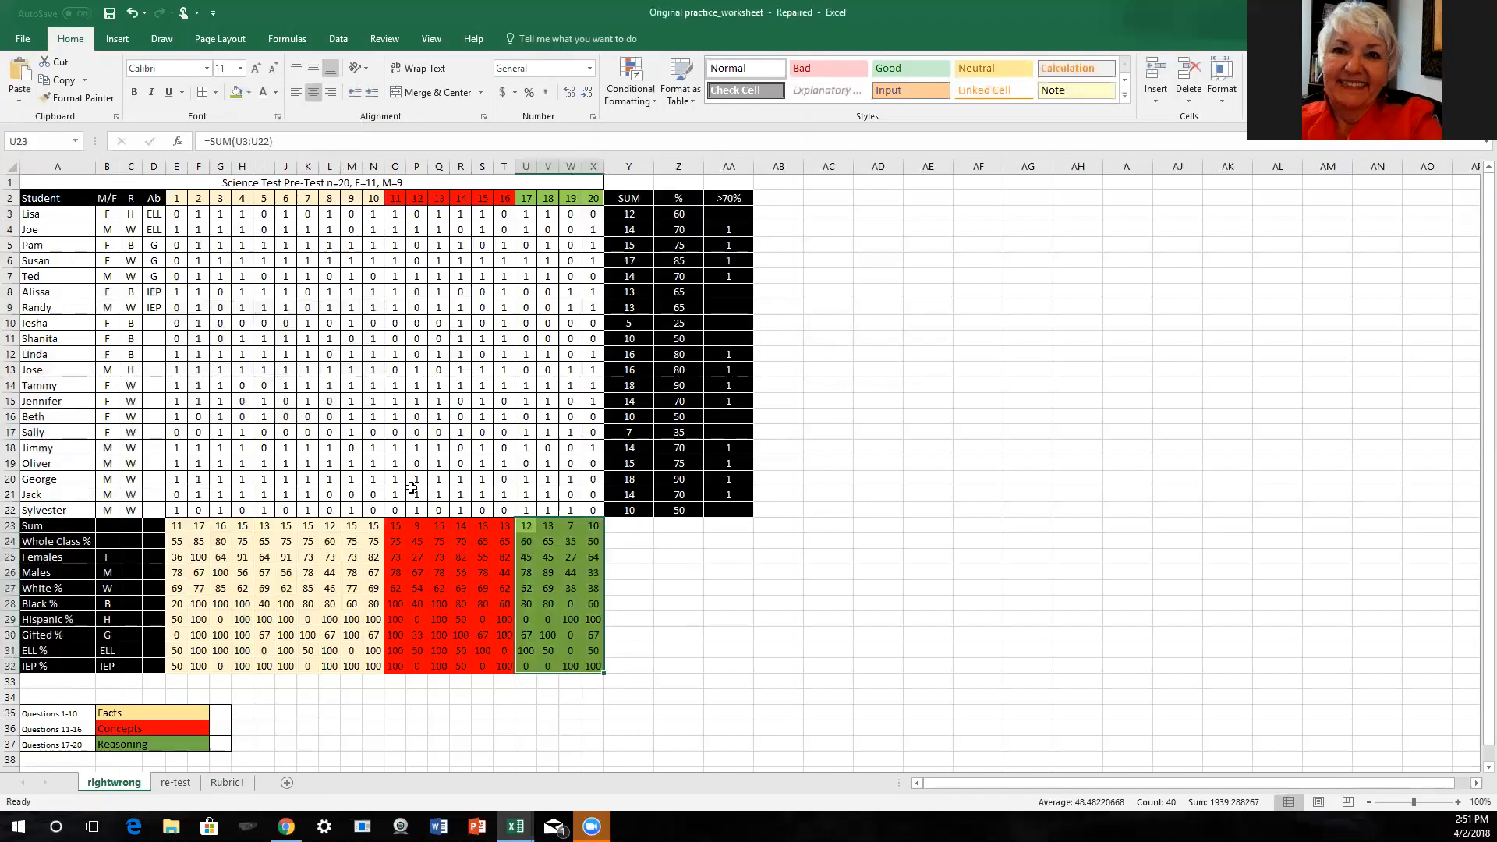
- Apply All Borders to the summary values in E23:X32 and set their font color to Automatic
{"action": "left_click", "coordinate": [175, 526]}
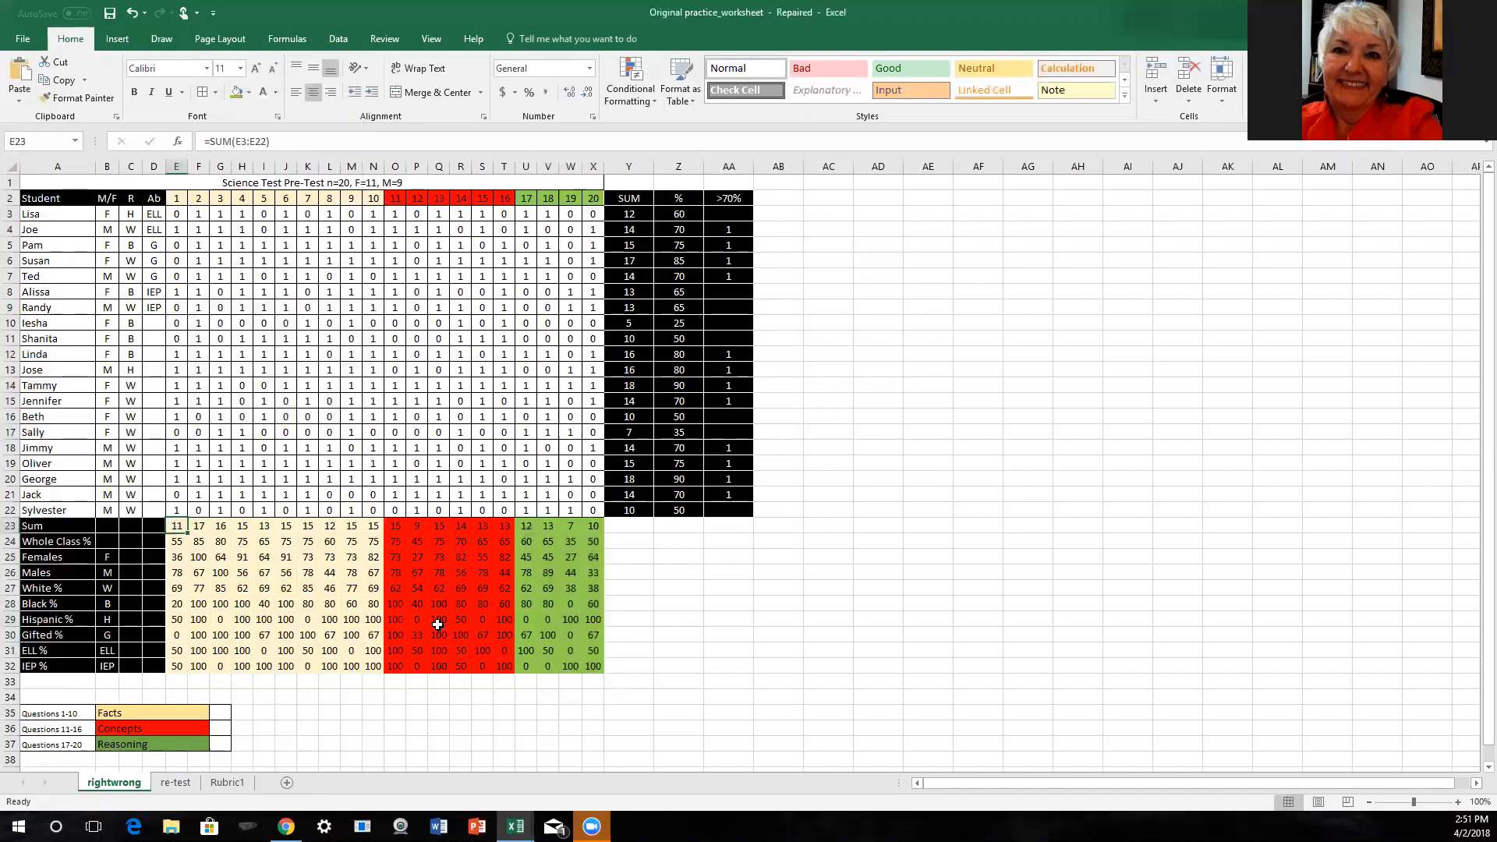
{"action": "left_click", "coordinate": [593, 666], "text": "shift"}
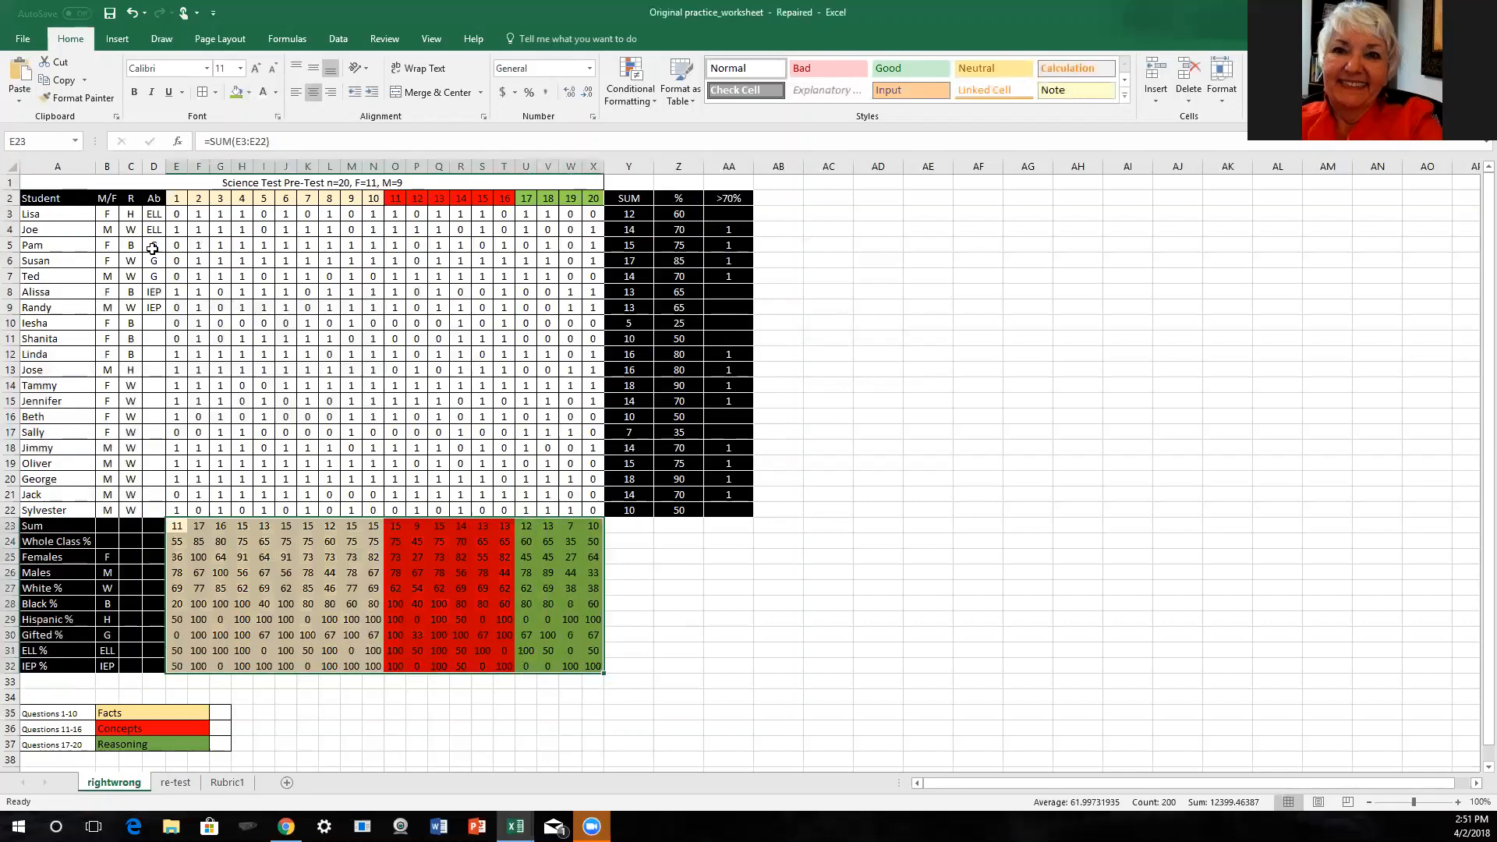
{"action": "left_click", "coordinate": [215, 92]}
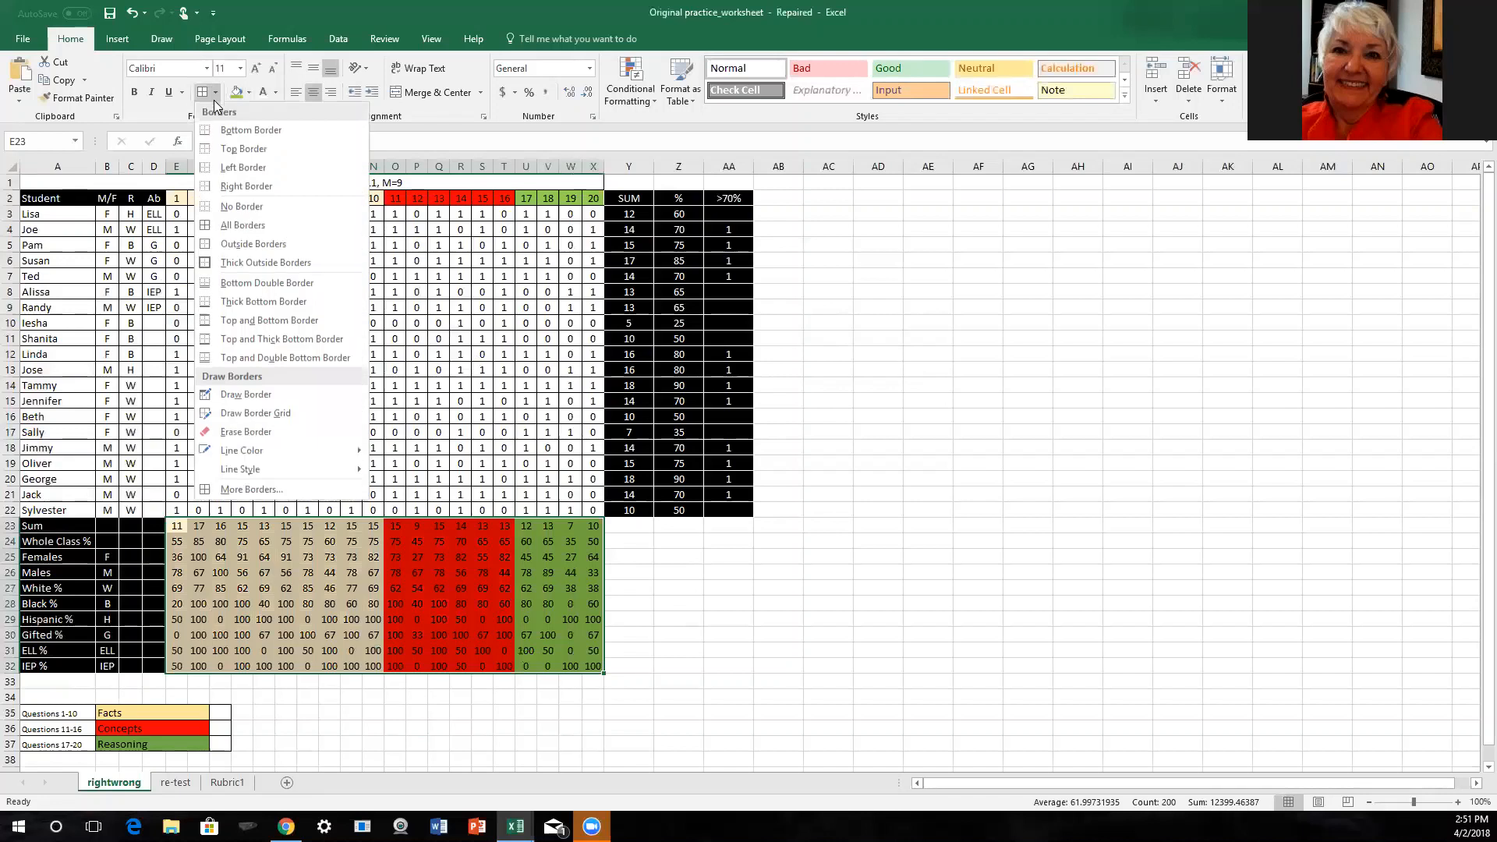
{"action": "left_click", "coordinate": [210, 225]}
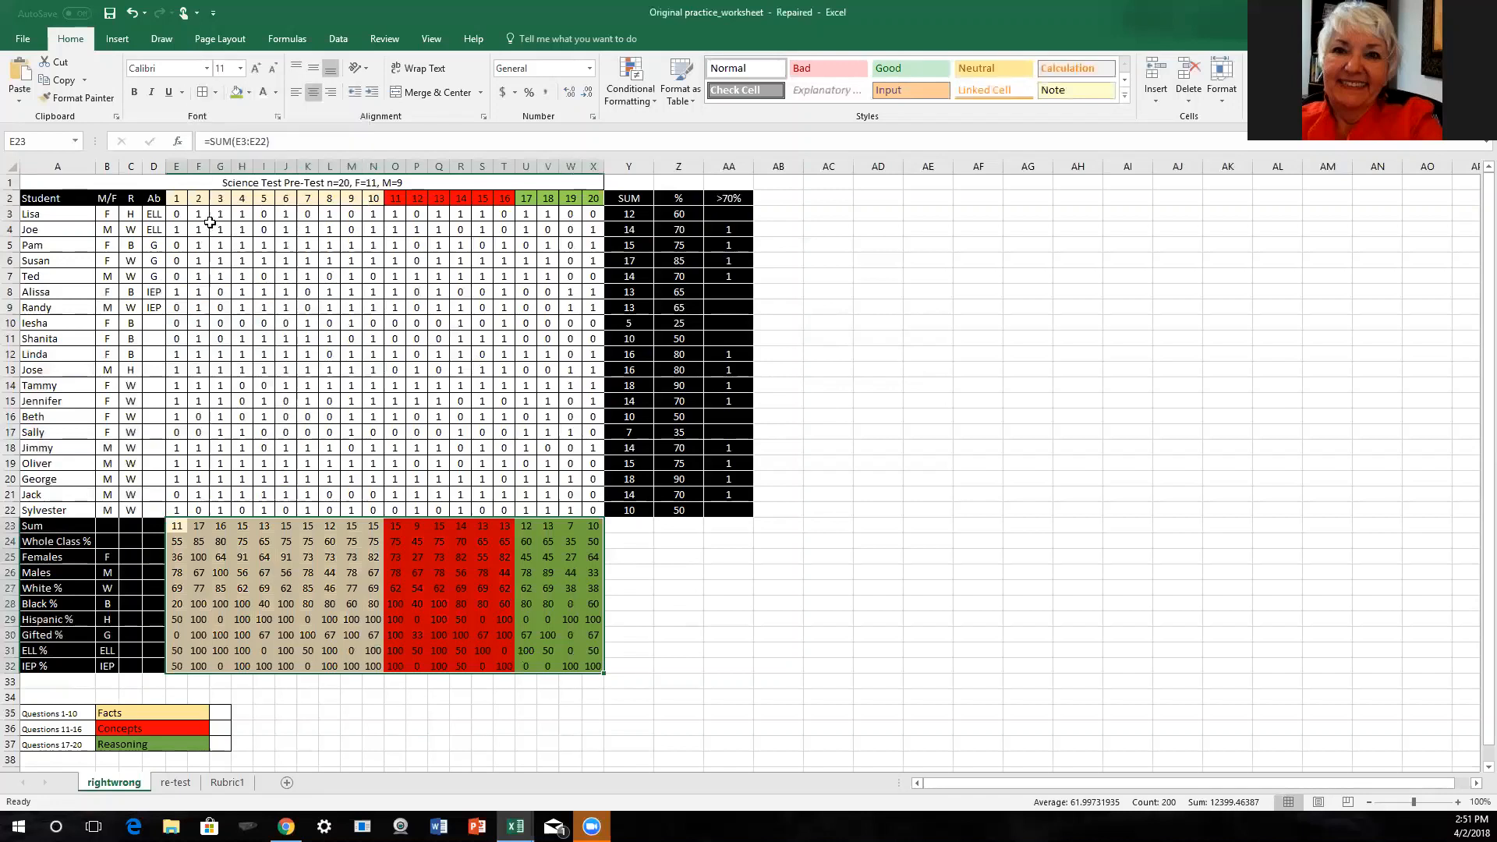
{"action": "left_click", "coordinate": [274, 94]}
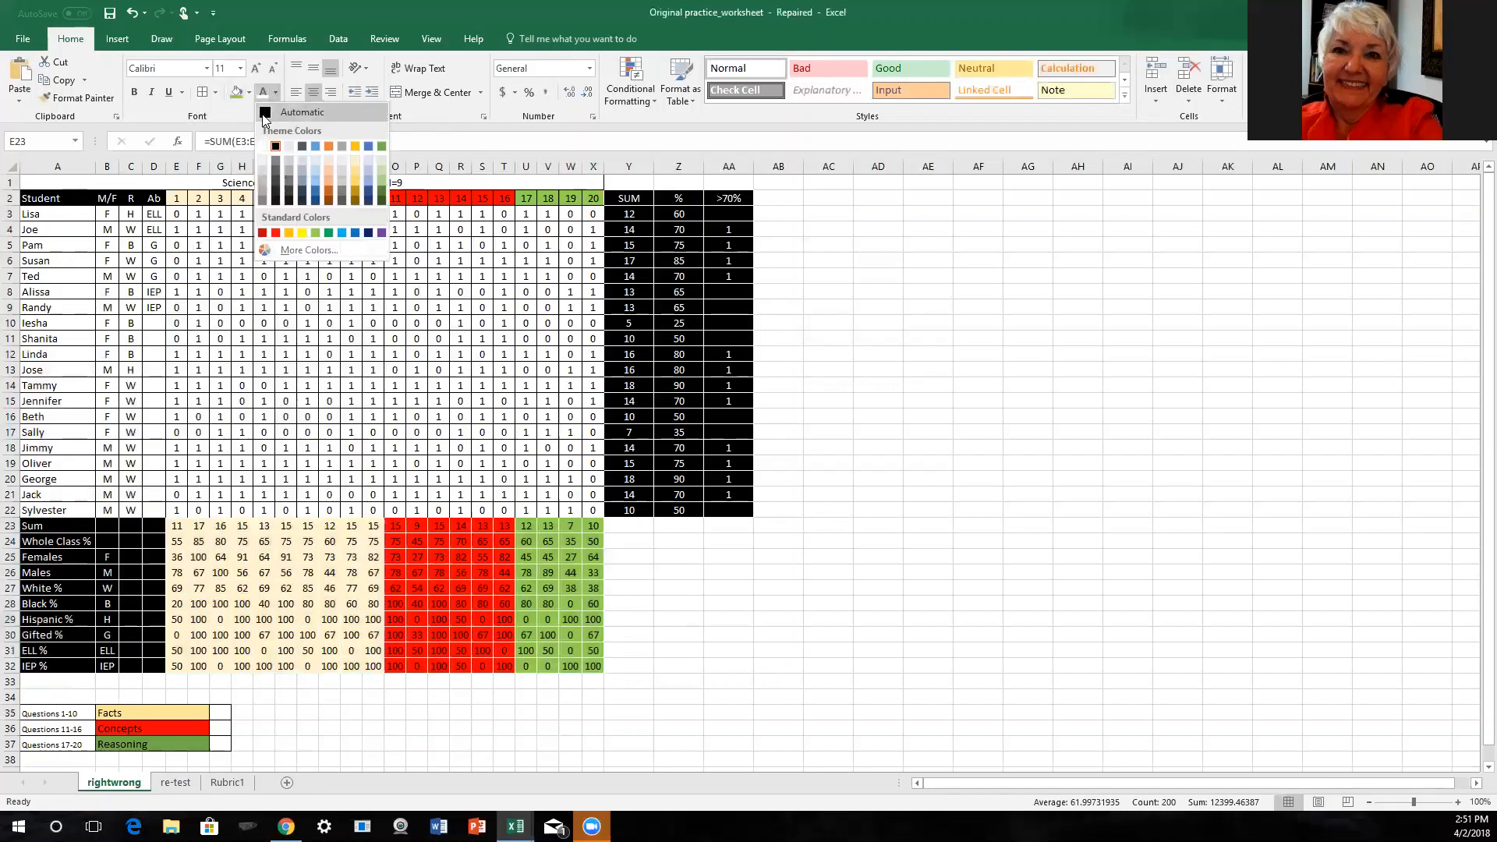
{"action": "left_click", "coordinate": [262, 114]}
- Set the border line color to Automatic and draw an outline border around the summary values in E23:X32
{"action": "left_click", "coordinate": [213, 95]}
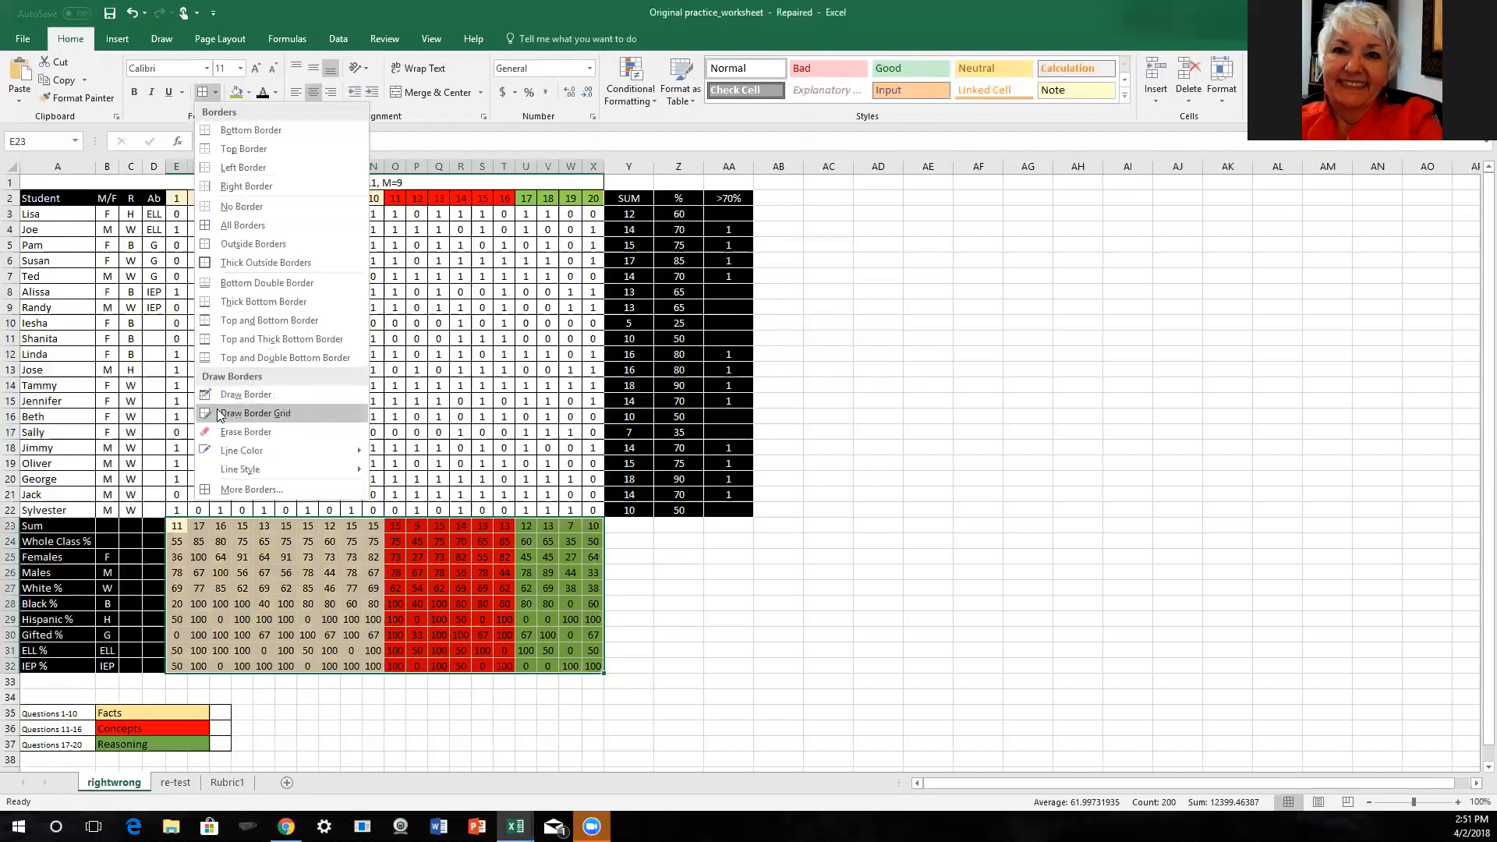
{"action": "mouse_move", "coordinate": [218, 449]}
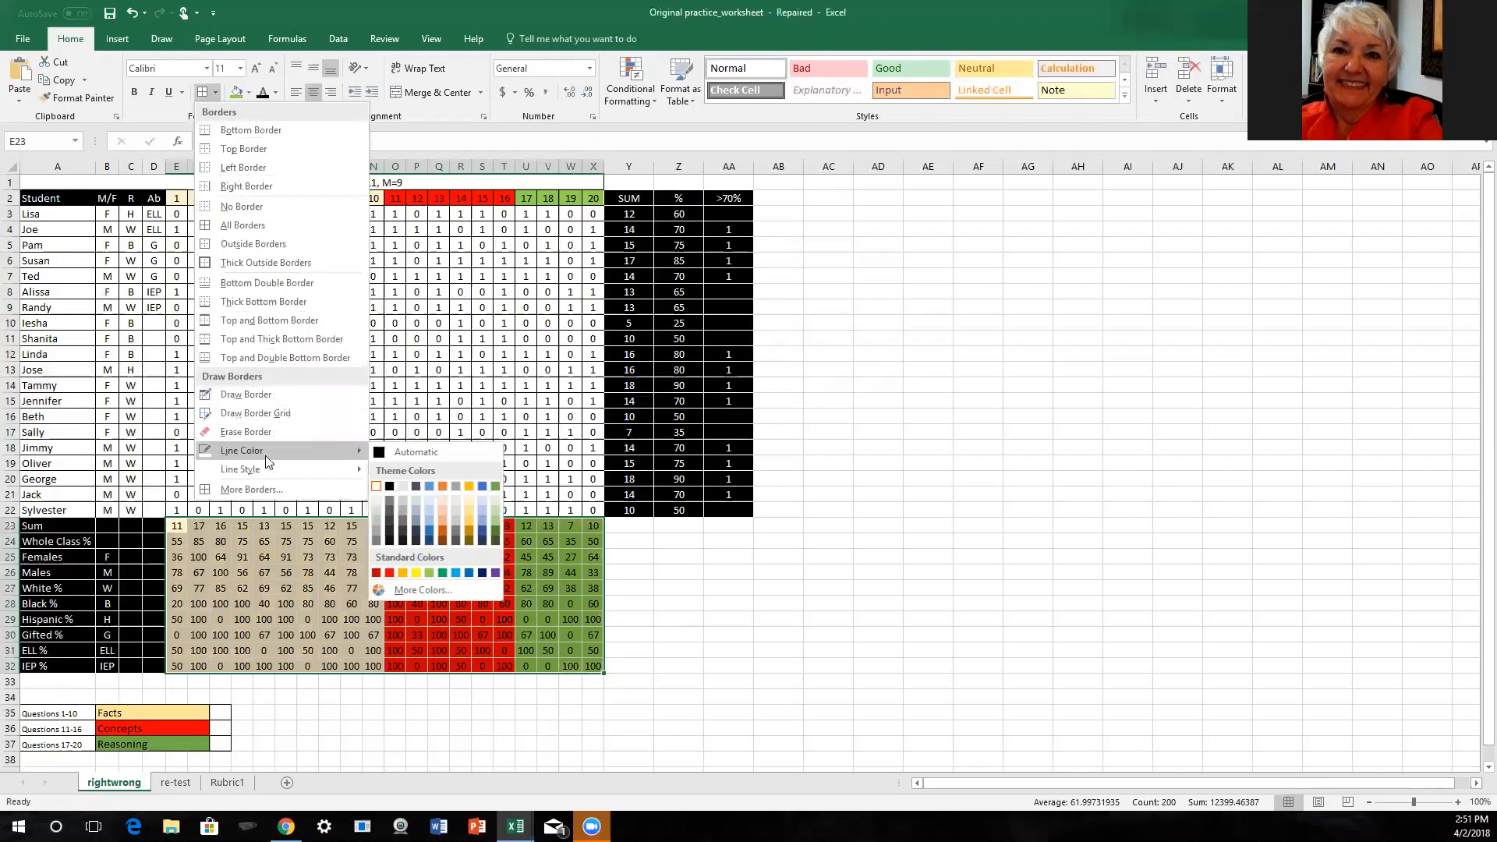
{"action": "left_click", "coordinate": [381, 452]}
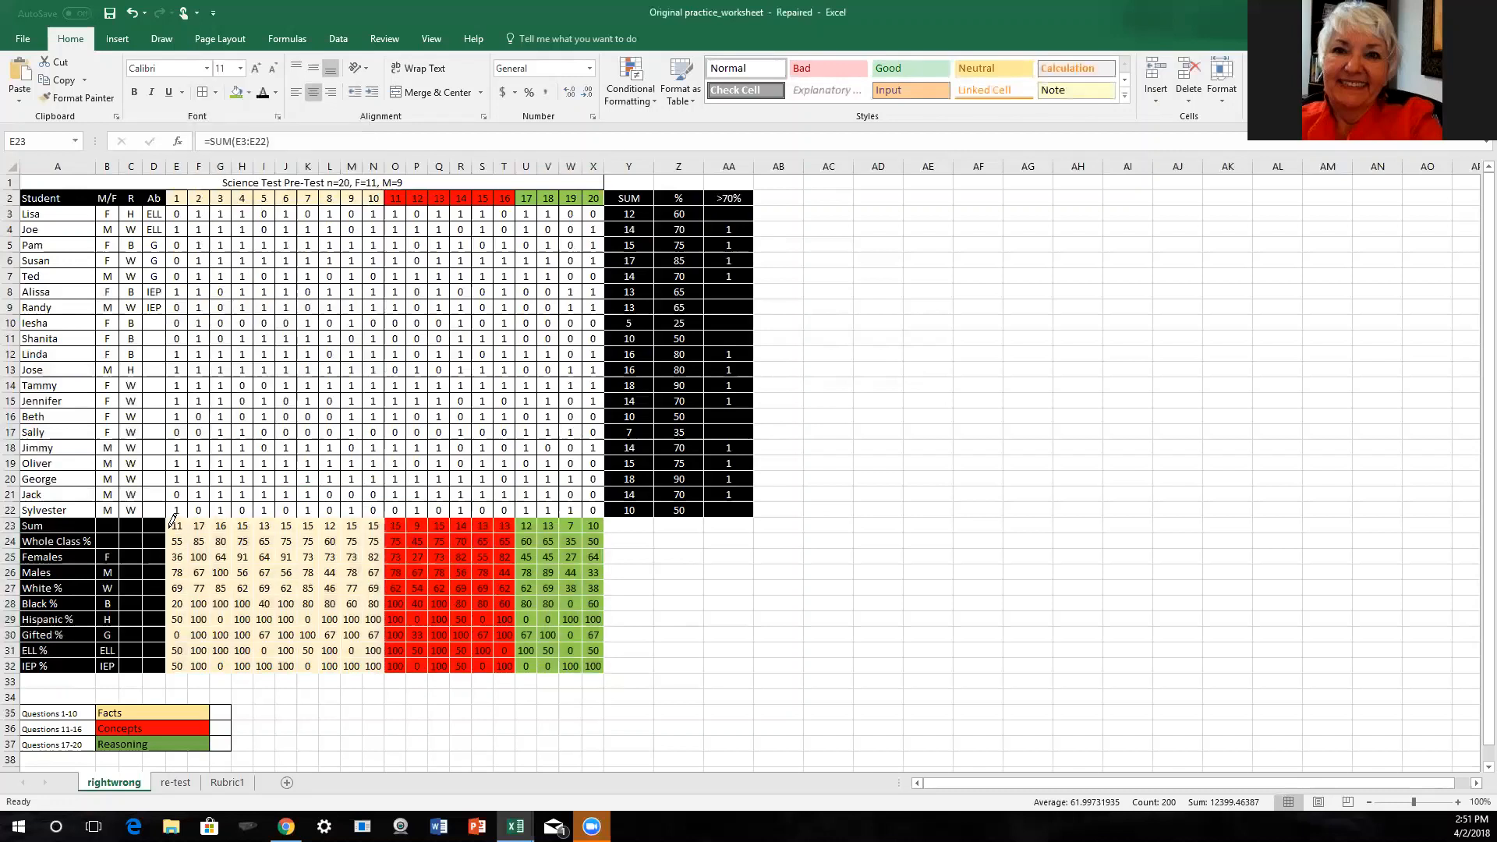
{"action": "mouse_move", "coordinate": [172, 518]}
{"action": "left_mouse_down"}
{"action": "mouse_move", "coordinate": [315, 586]}
{"action": "mouse_move", "coordinate": [583, 664]}
{"action": "mouse_move", "coordinate": [592, 654]}
{"action": "left_mouse_up"}
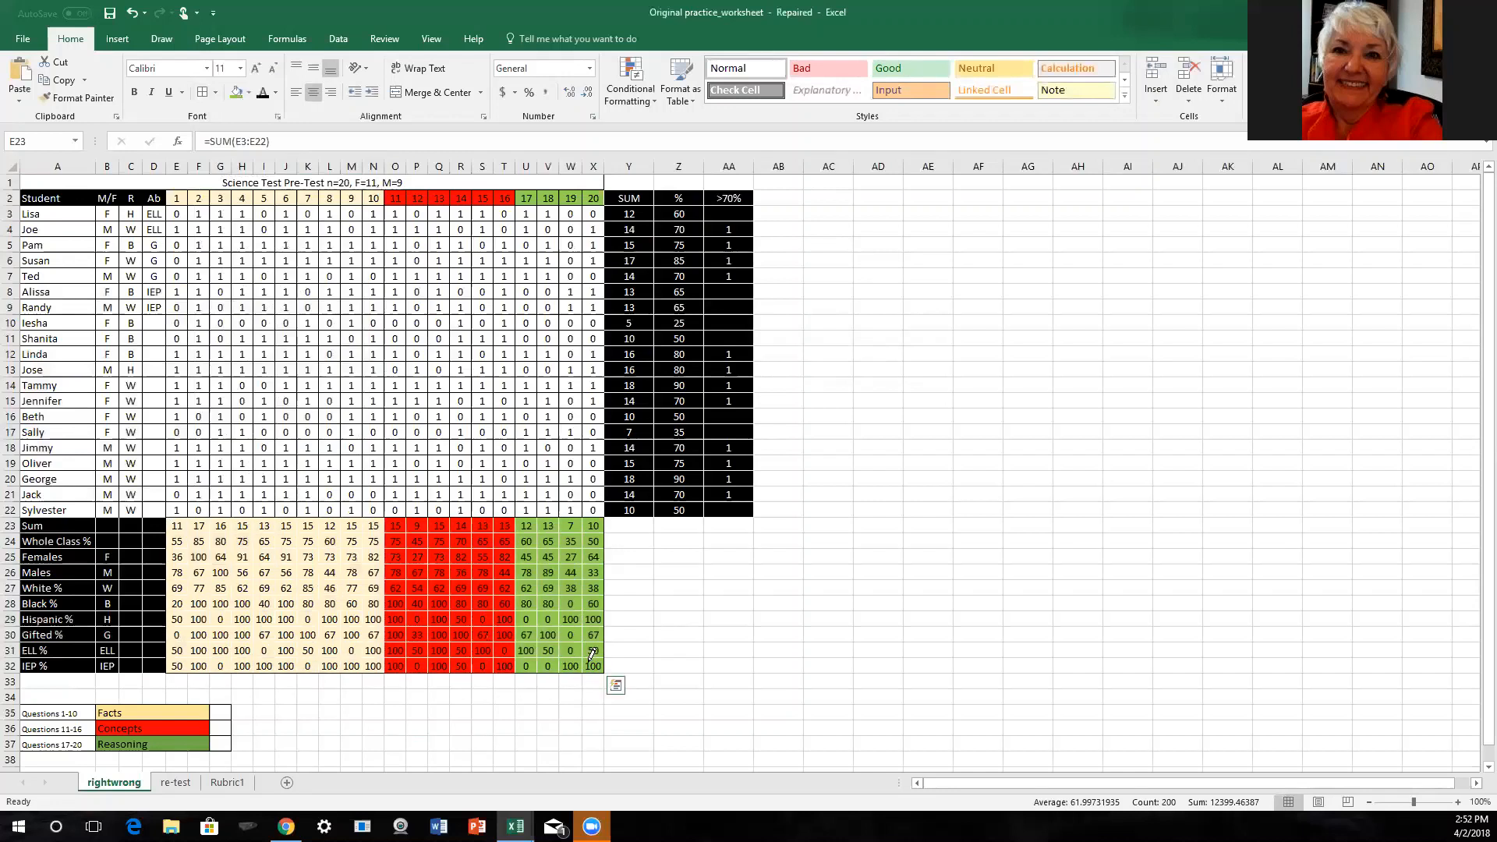
{"action": "left_click", "coordinate": [262, 95]}
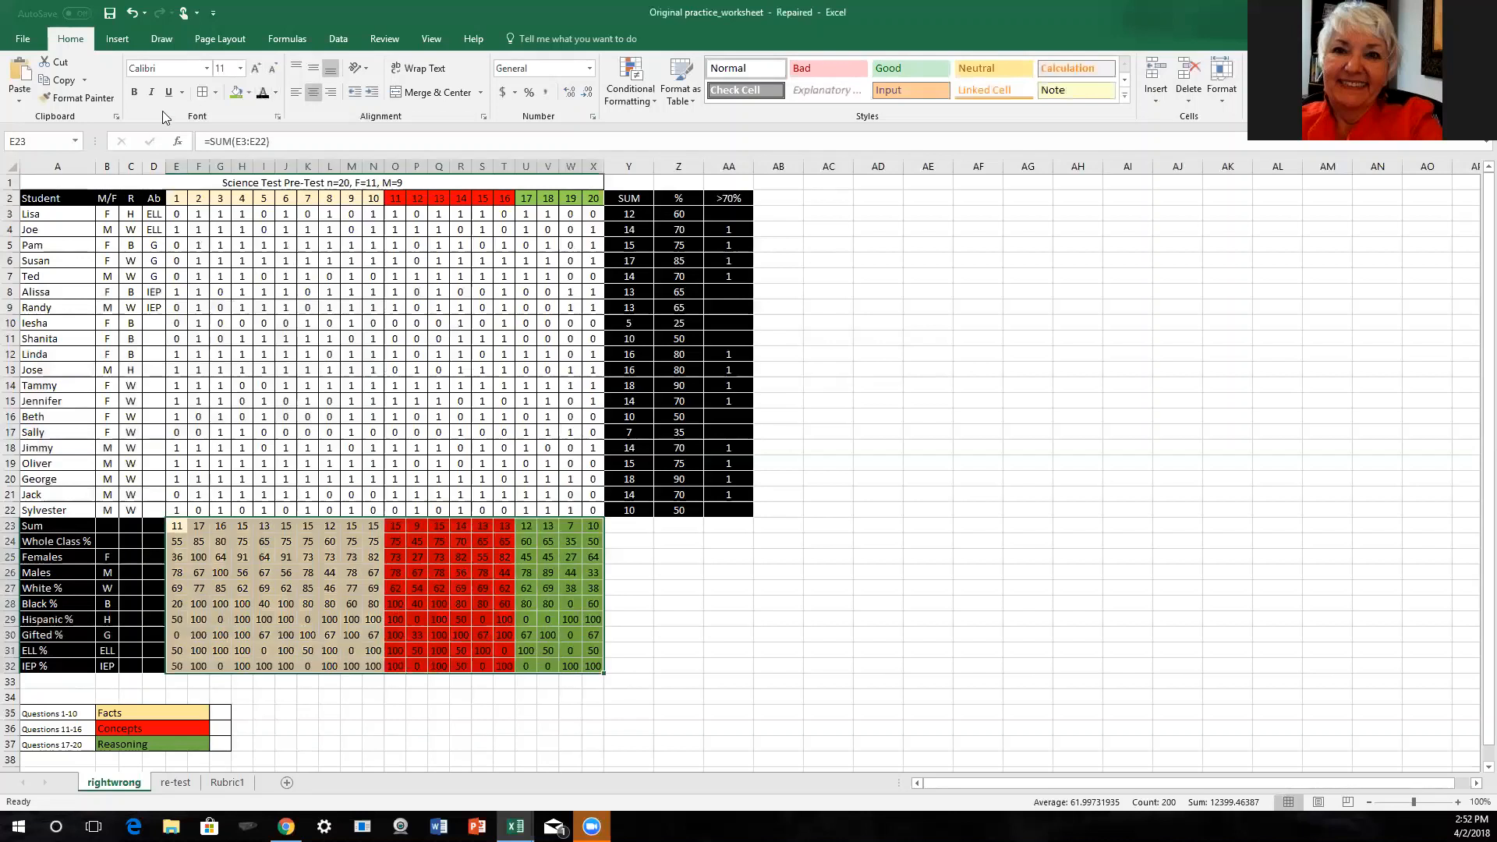
- Choose the Automatic border line color again for E23:X32 and reapply the black font color
{"action": "left_click", "coordinate": [215, 93]}
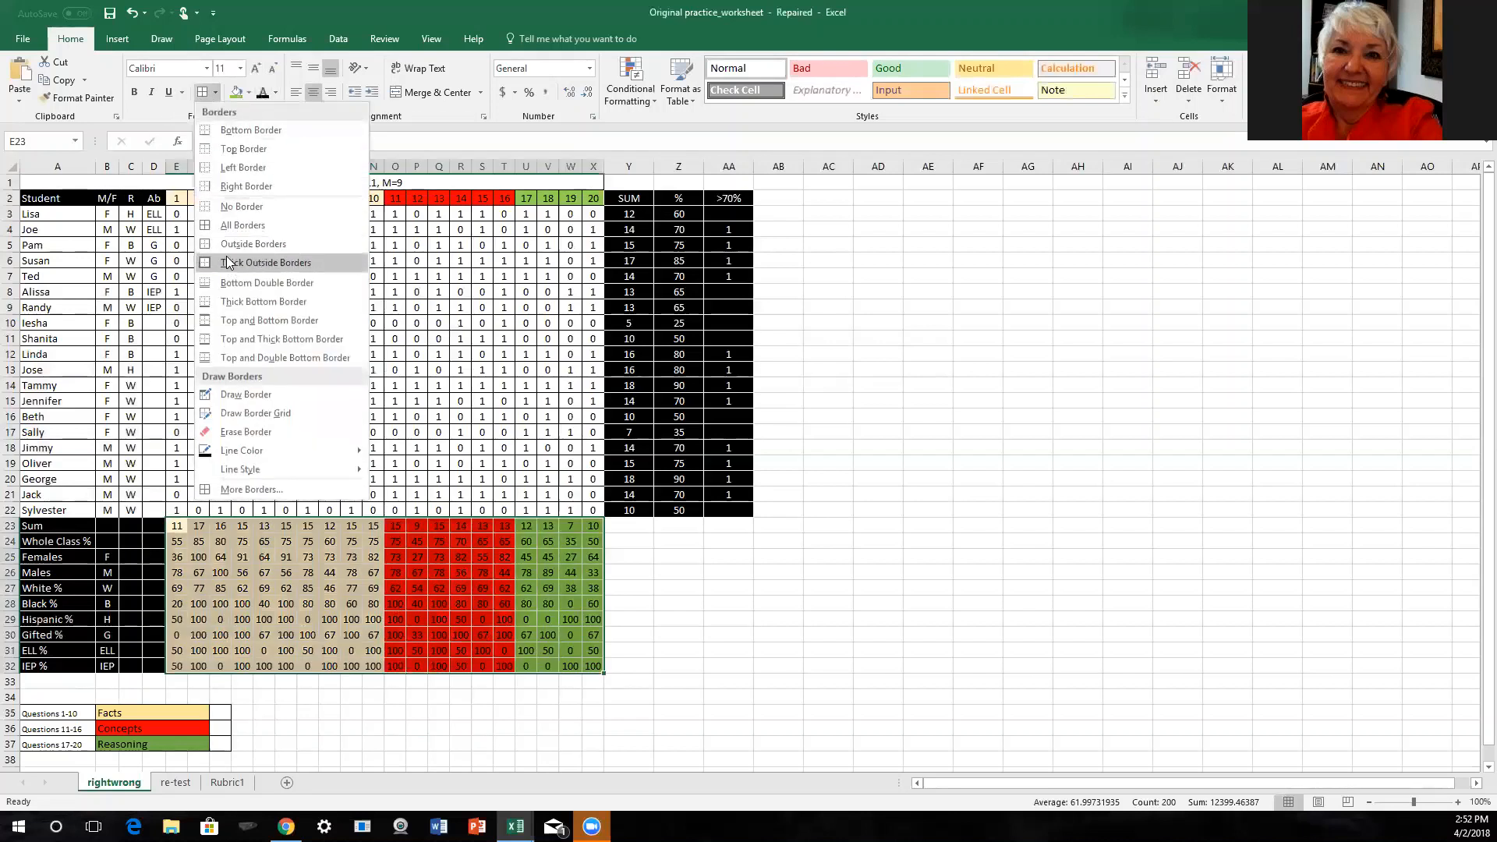
{"action": "mouse_move", "coordinate": [242, 450]}
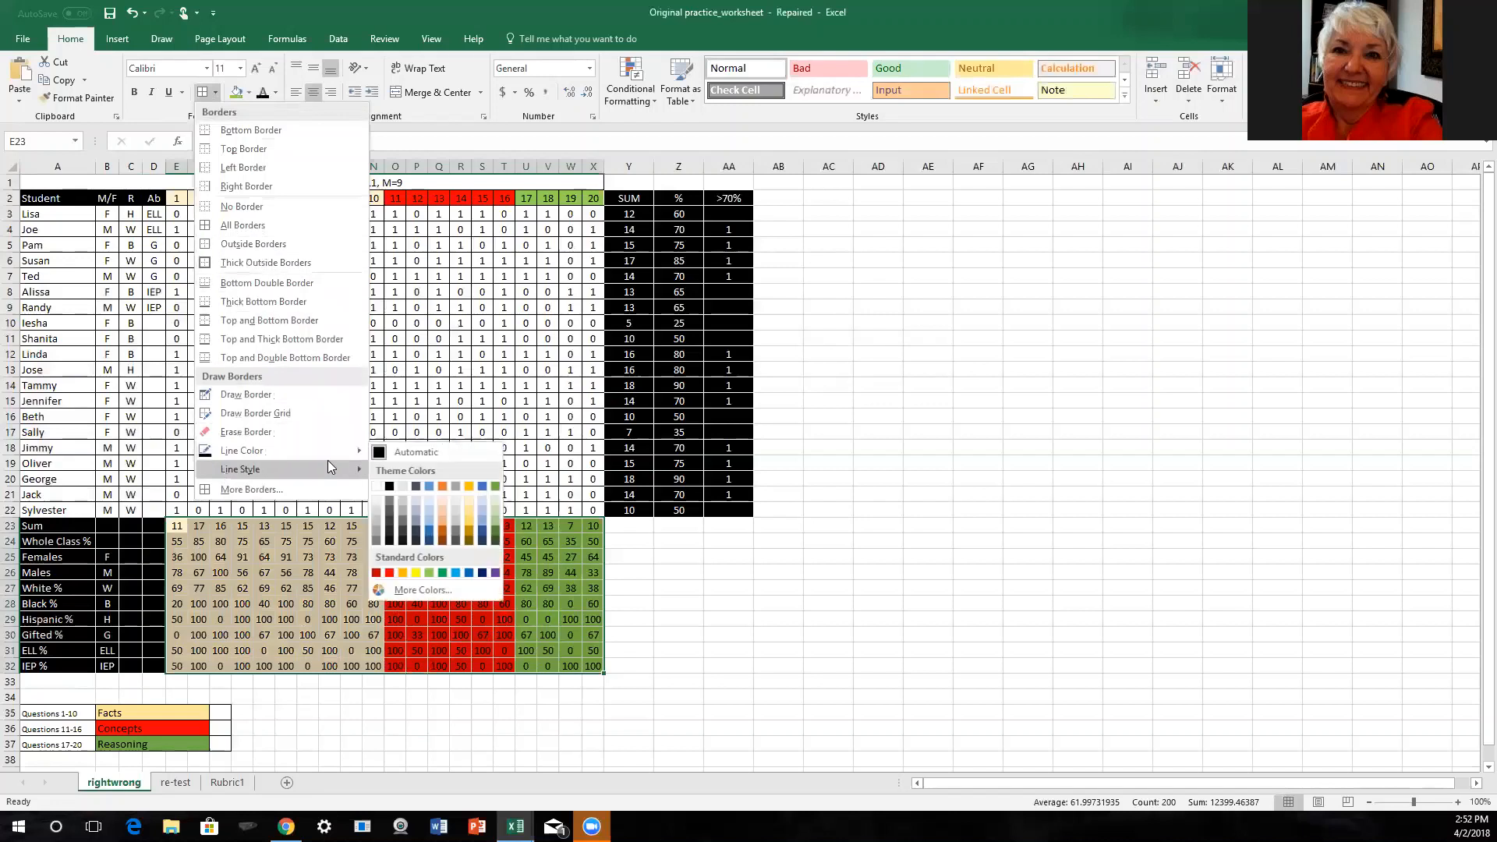
{"action": "left_click", "coordinate": [383, 453]}
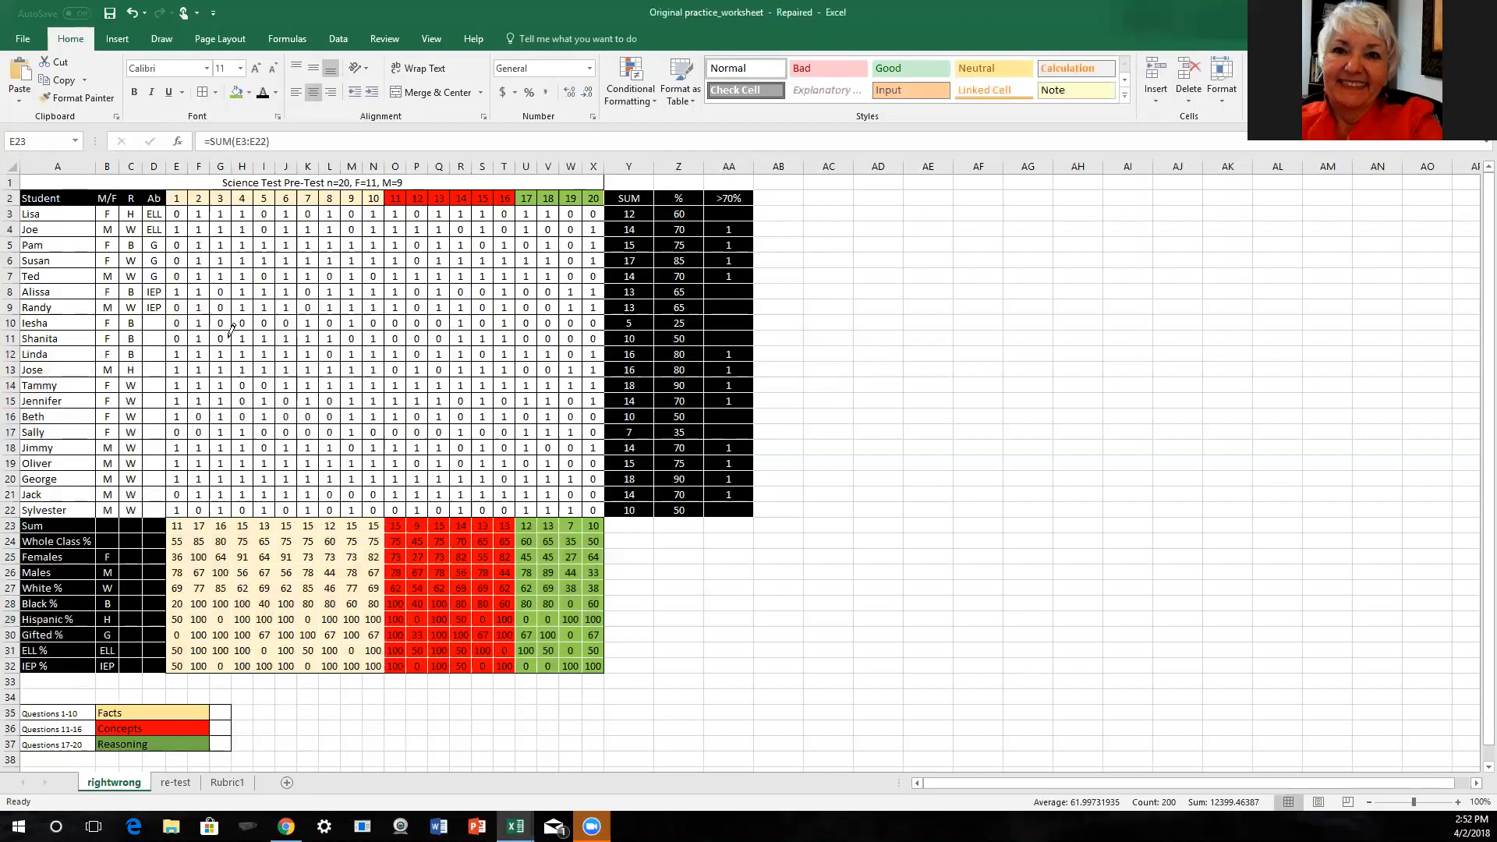
{"action": "left_click", "coordinate": [263, 94]}
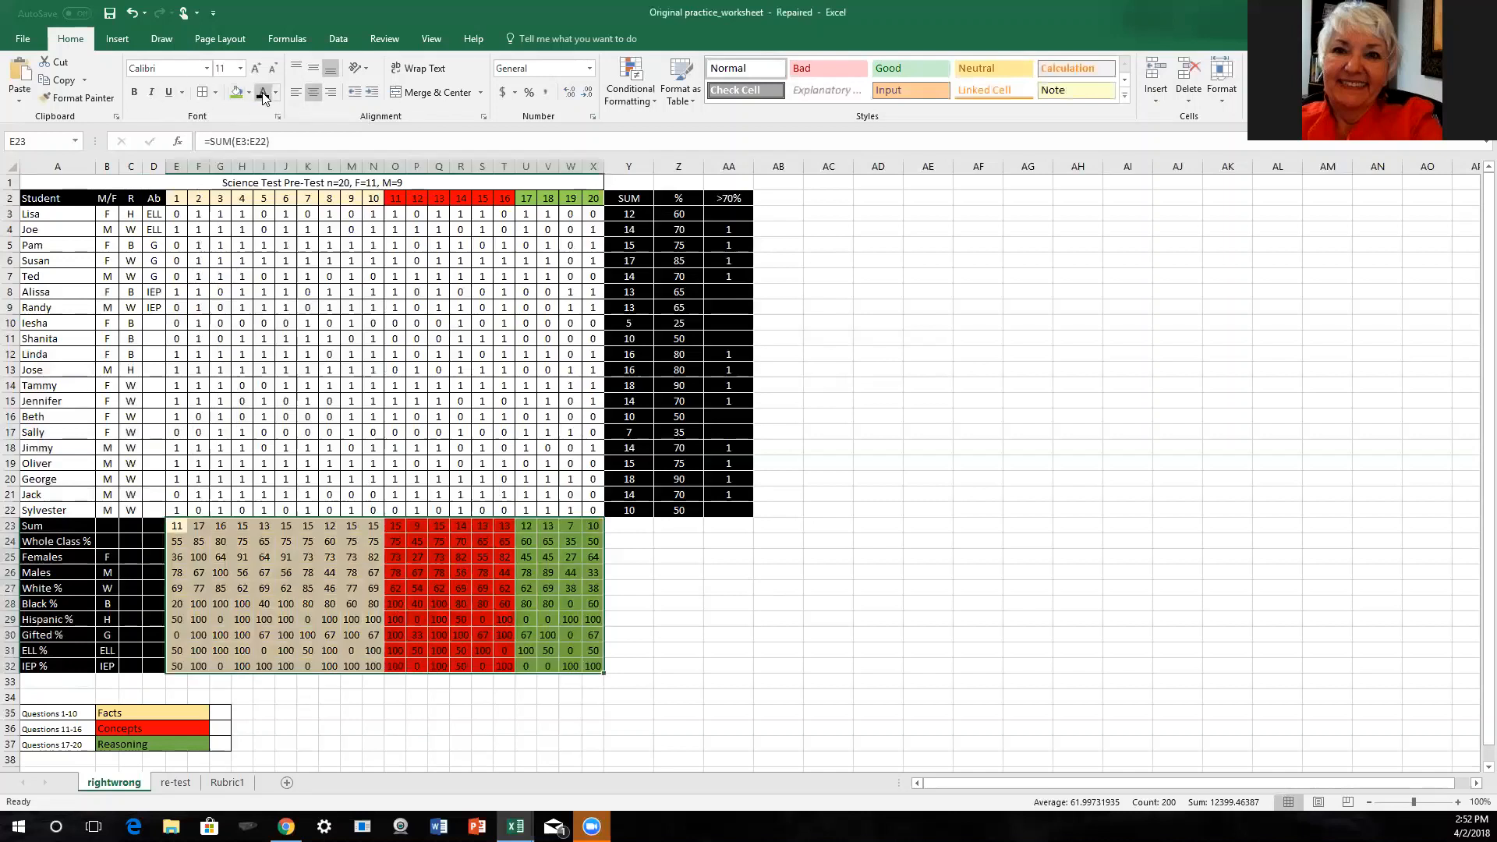
{"action": "left_click", "coordinate": [173, 530]}
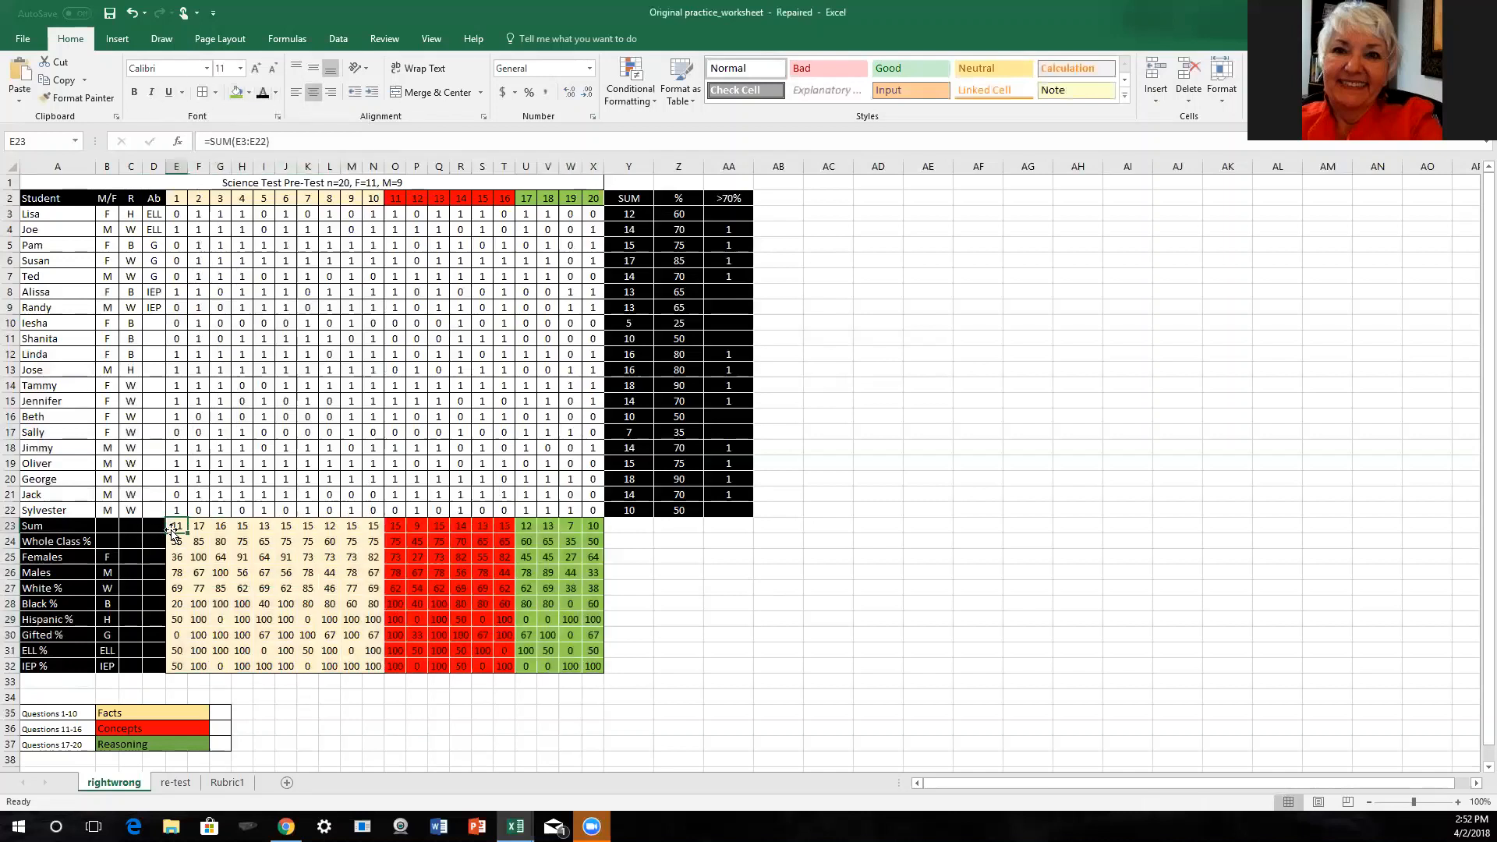
- Try drawing Automatic-colored borders by hand on single summary cells such as F23, G24, F25 and F27
{"action": "left_click", "coordinate": [216, 92]}
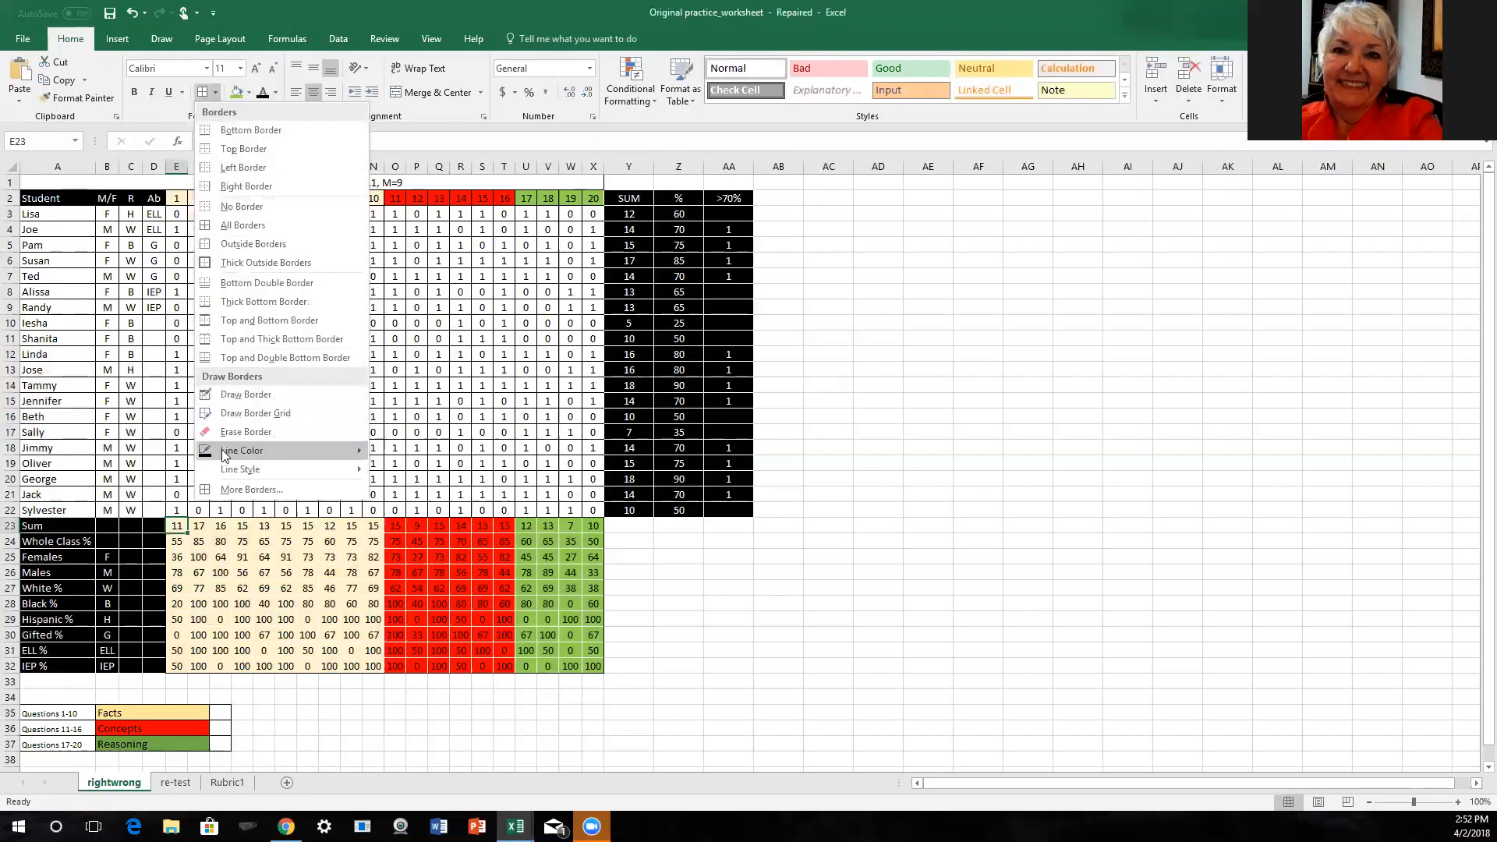
{"action": "mouse_move", "coordinate": [306, 451]}
{"action": "left_click", "coordinate": [385, 457]}
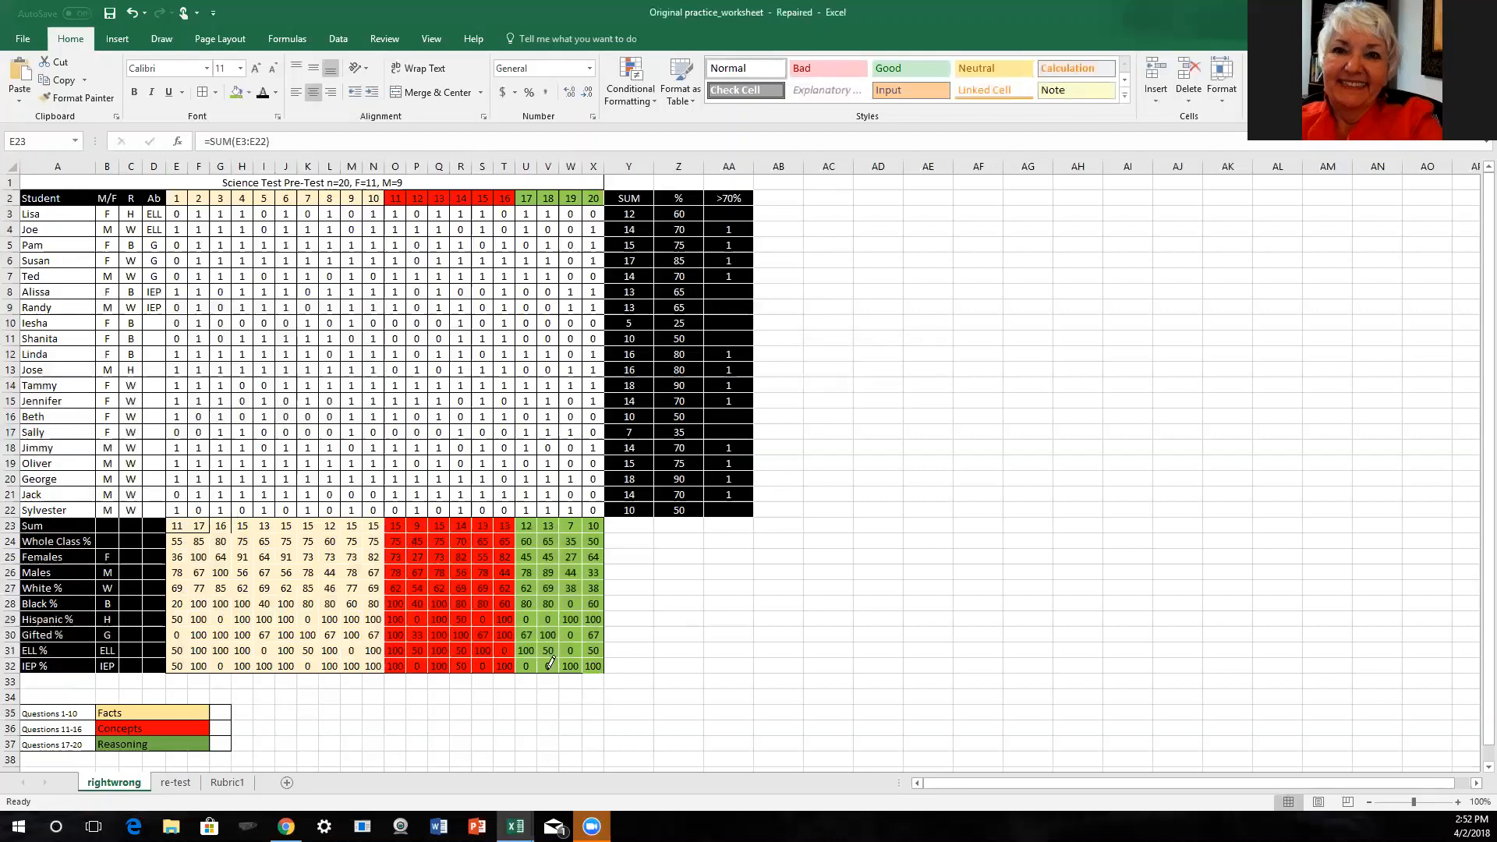
{"action": "left_click", "coordinate": [221, 549]}
{"action": "left_click", "coordinate": [199, 565]}
{"action": "left_click", "coordinate": [199, 596]}
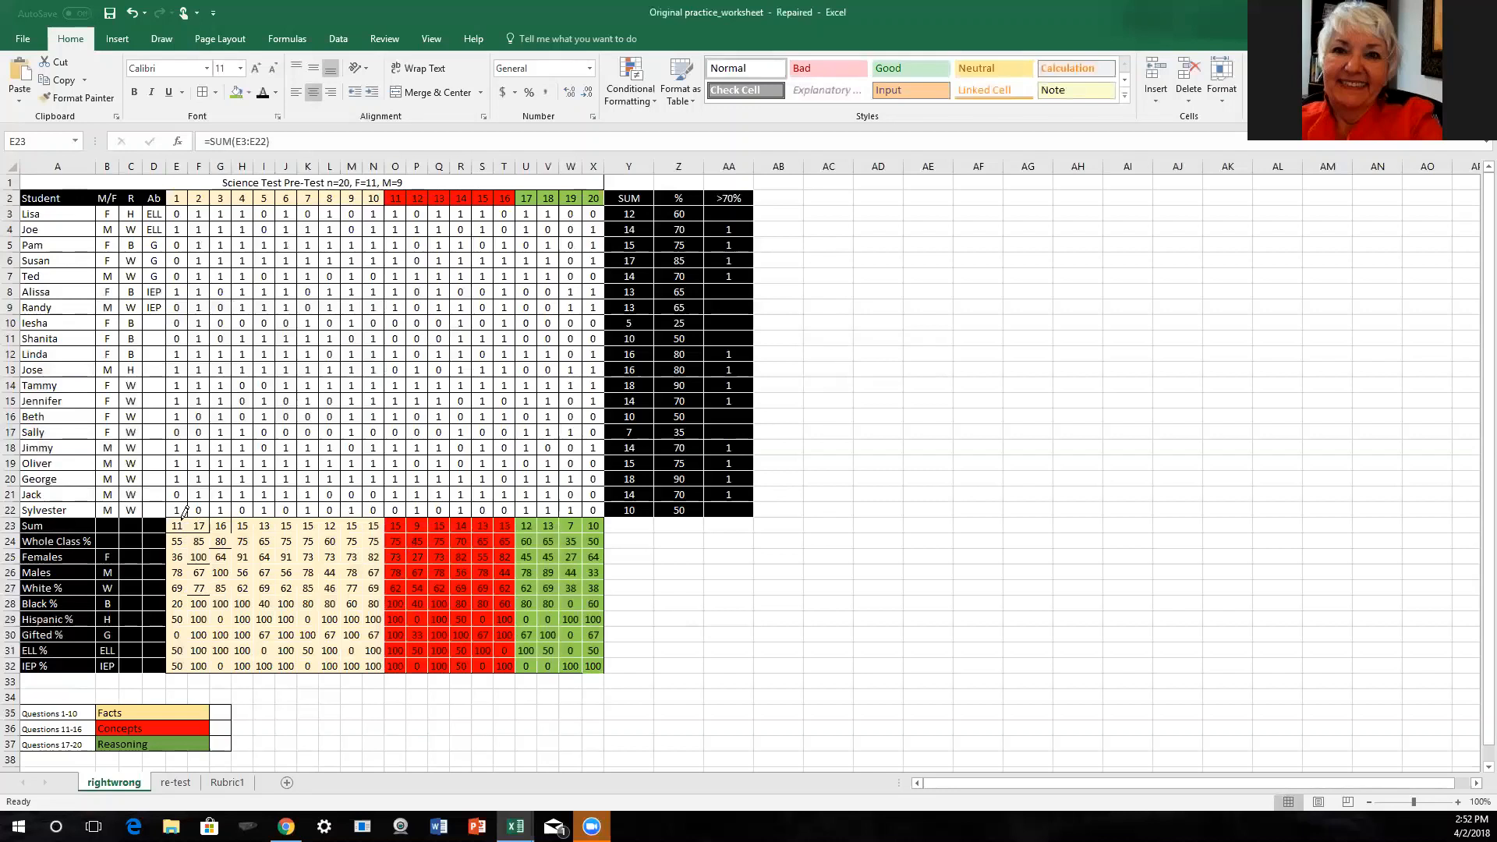
{"action": "left_click", "coordinate": [202, 93]}
- Check the border line style and color of the summary values in E23:X32 in the Format Cells dialog
{"action": "left_click", "coordinate": [215, 93]}
{"action": "mouse_move", "coordinate": [253, 446]}
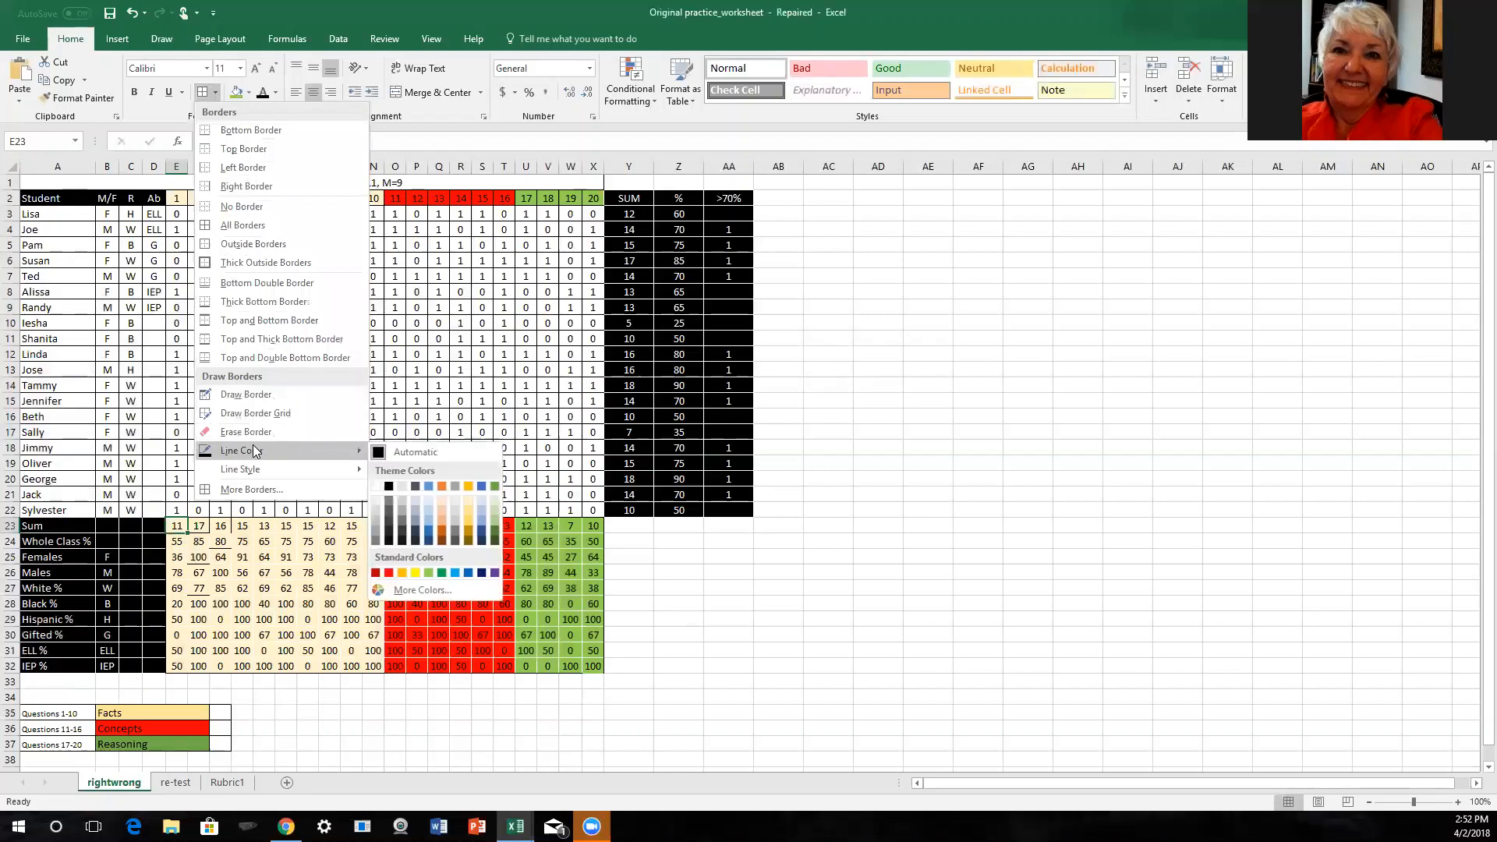
{"action": "left_click", "coordinate": [731, 594]}
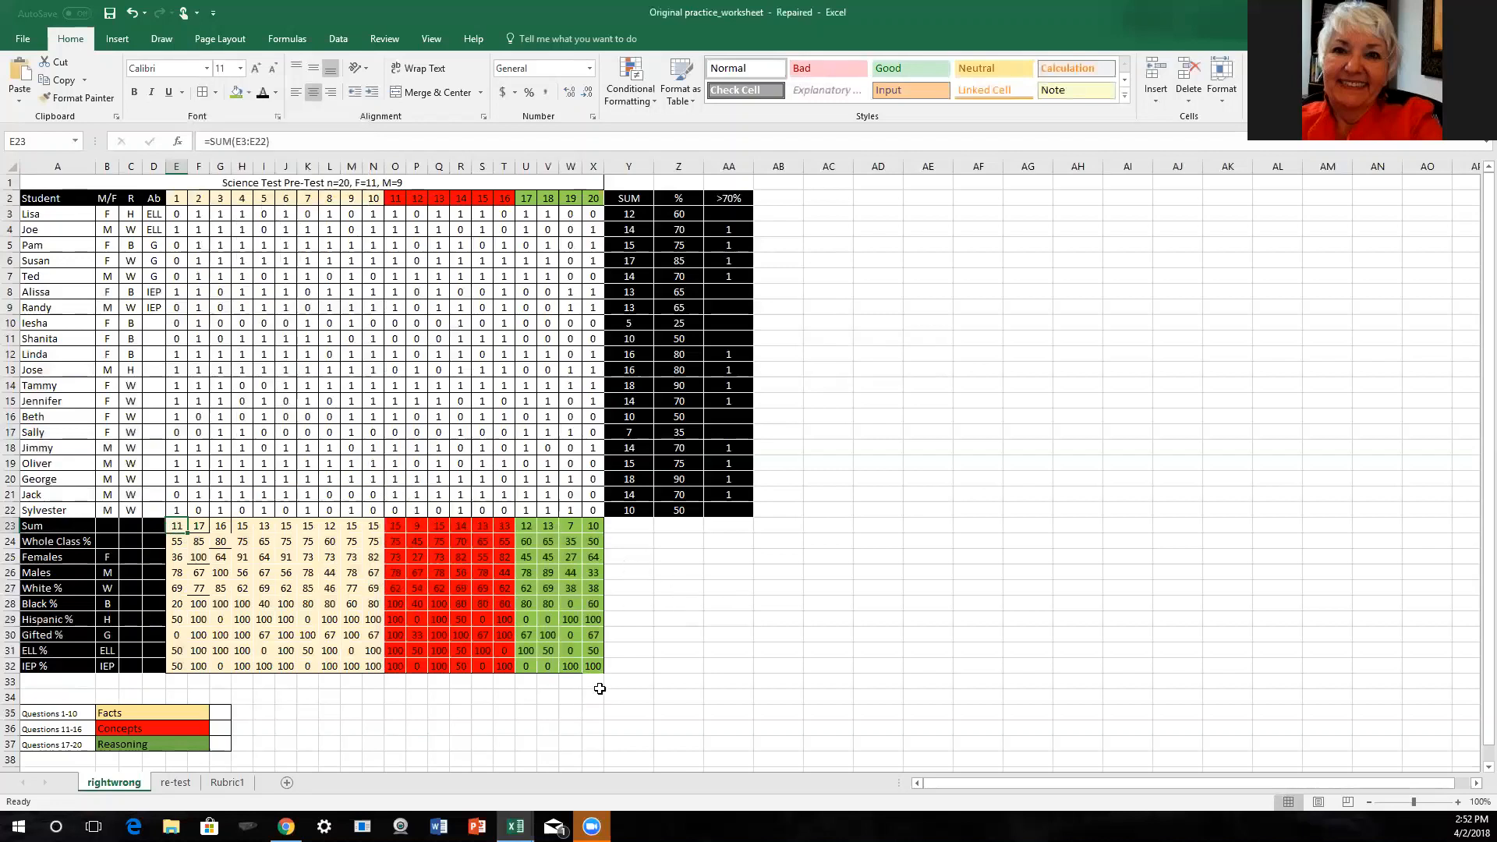
{"action": "left_click", "coordinate": [586, 664], "text": "shift"}
{"action": "right_click", "coordinate": [586, 664]}
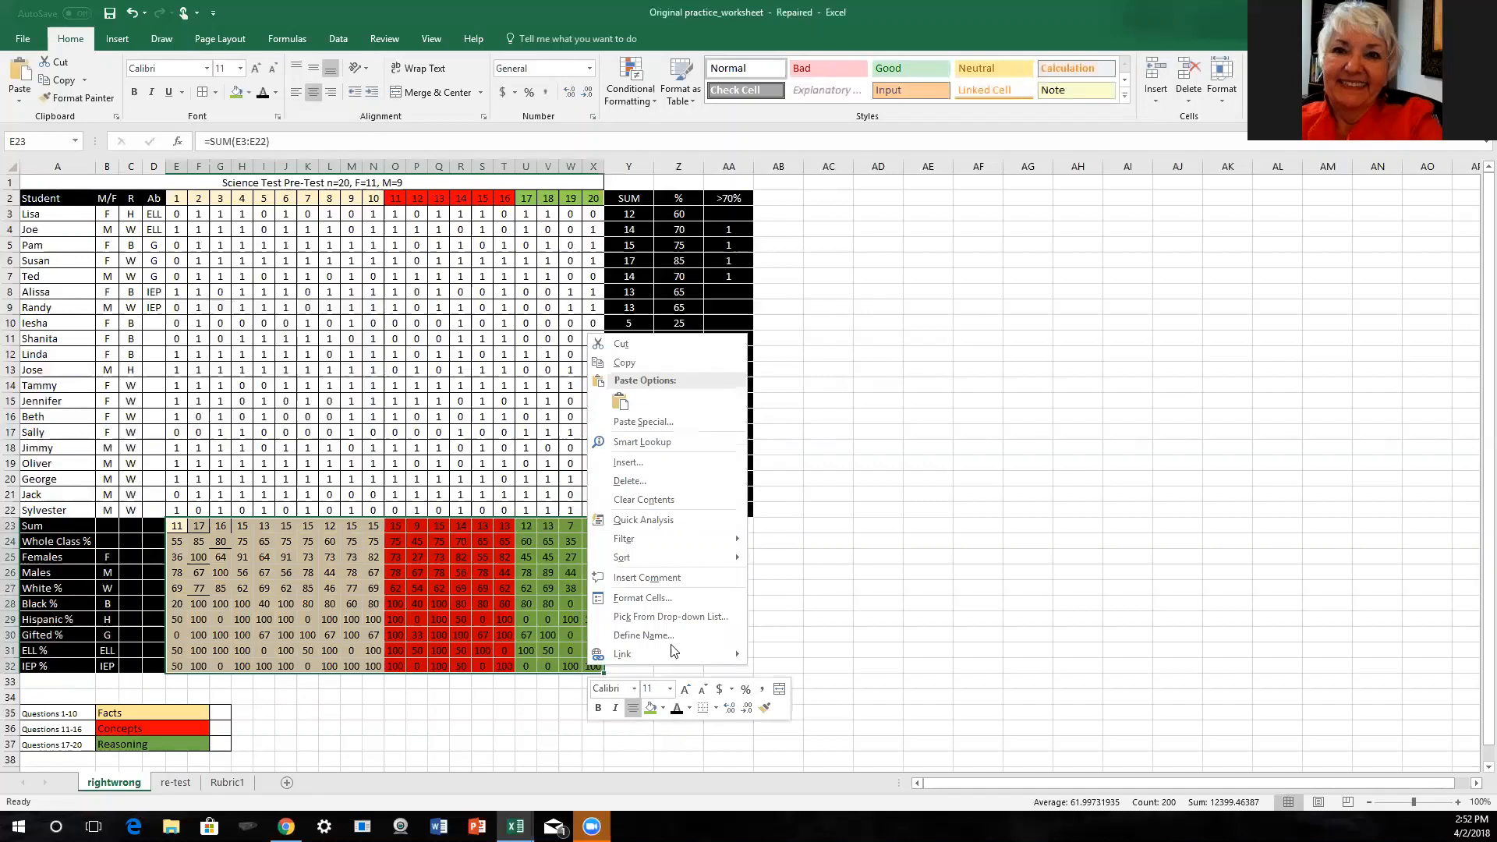
{"action": "left_click", "coordinate": [668, 599]}
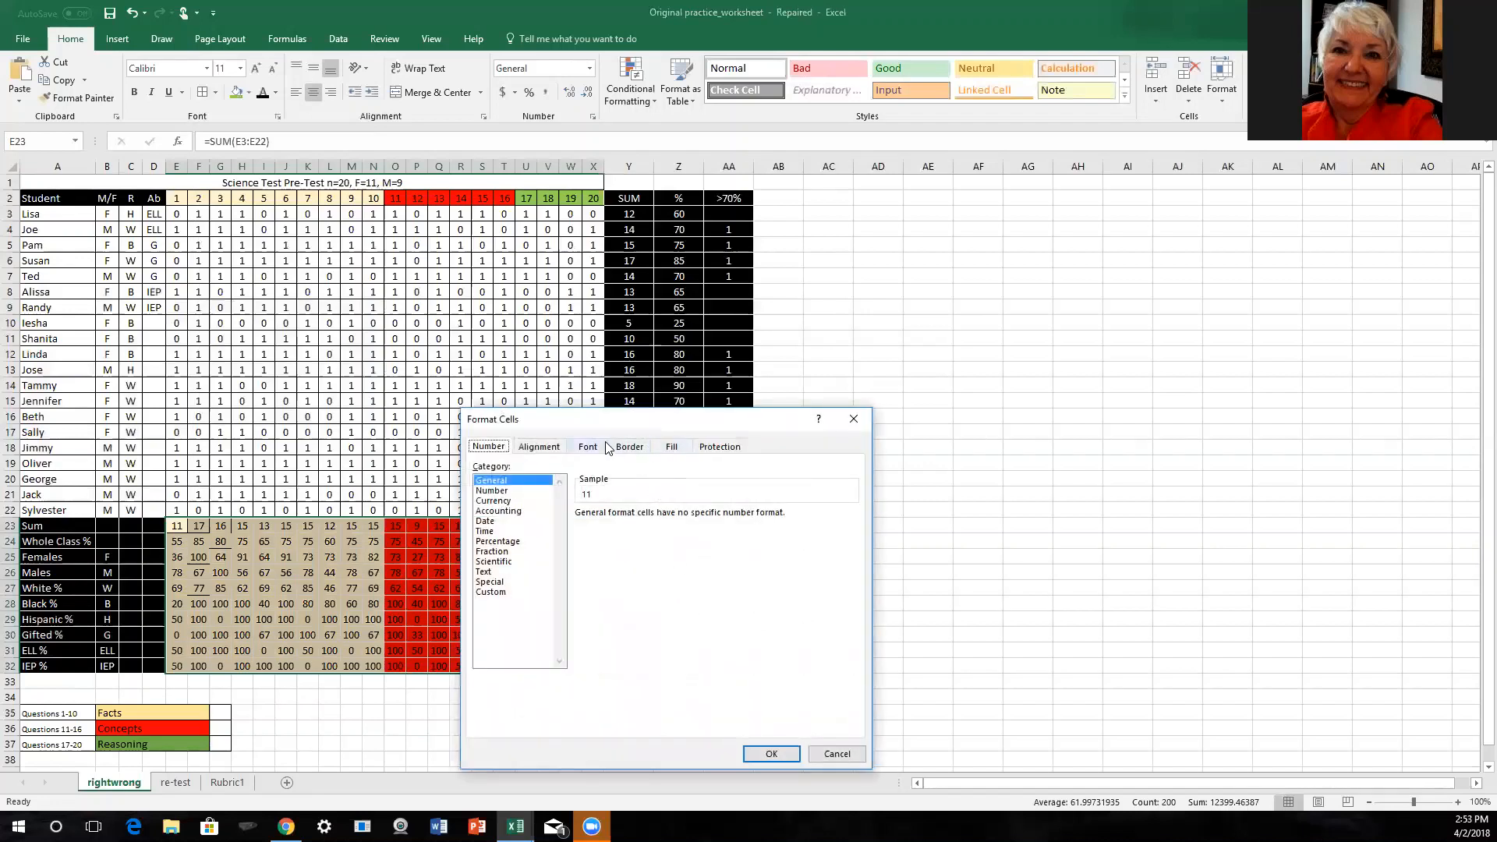
{"action": "left_click", "coordinate": [629, 447]}
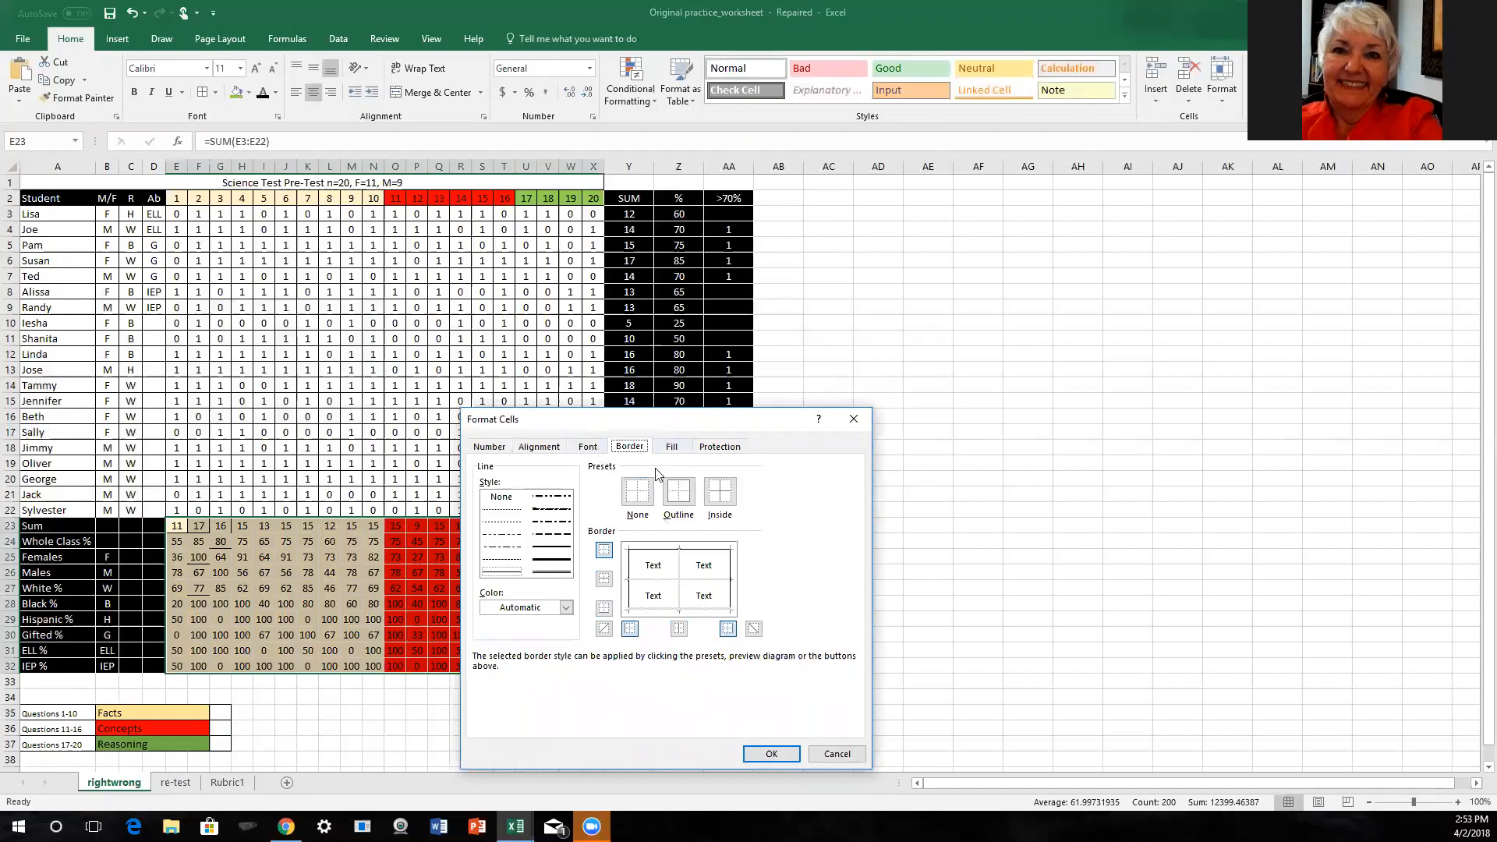
{"action": "left_click", "coordinate": [775, 755]}
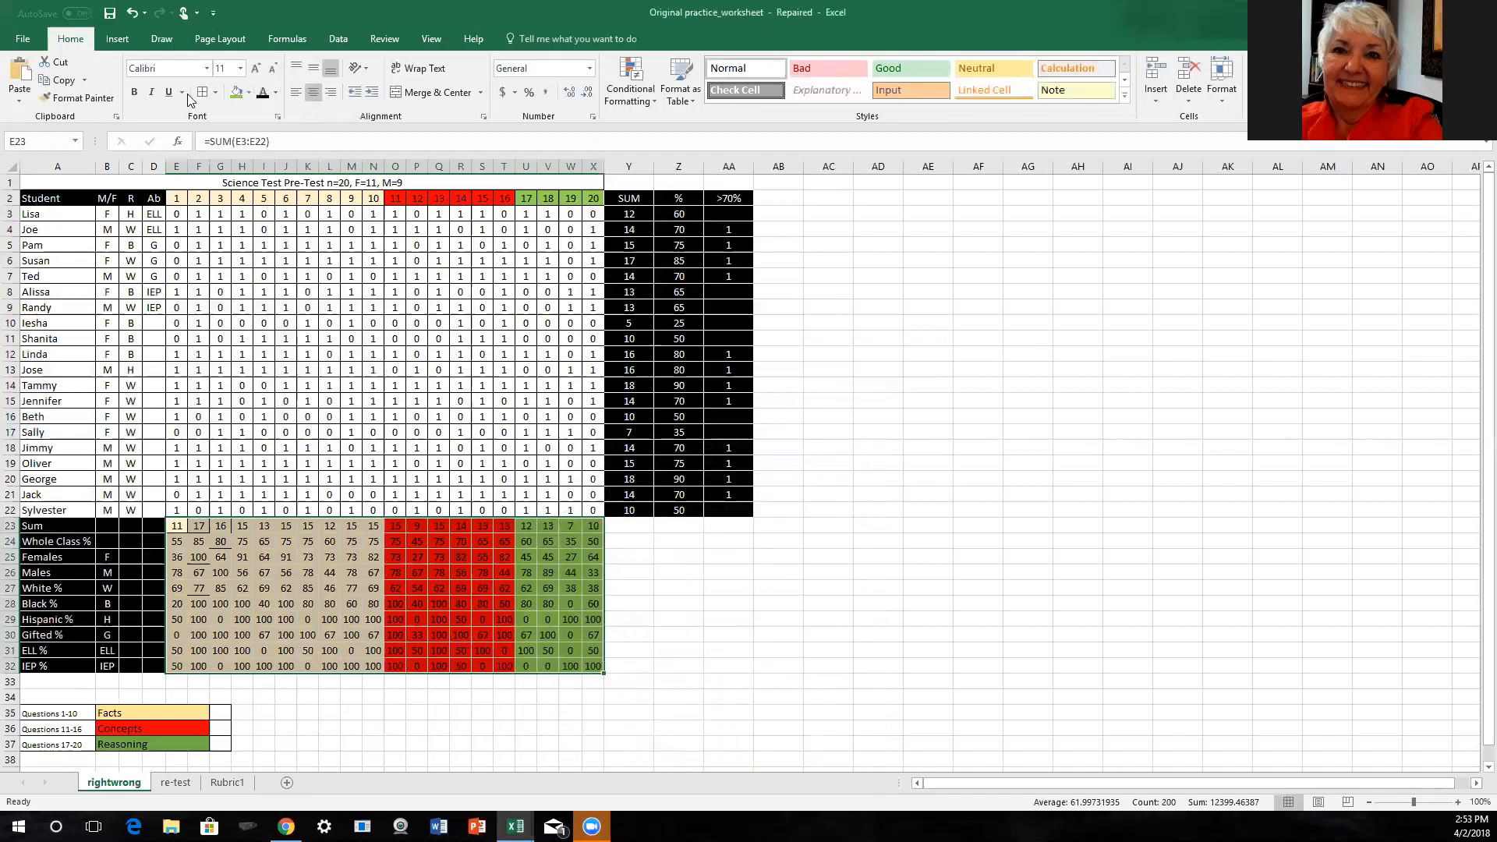
- Set the border line color to Automatic and put black borders around every cell in E23:X32
{"action": "left_click", "coordinate": [215, 92]}
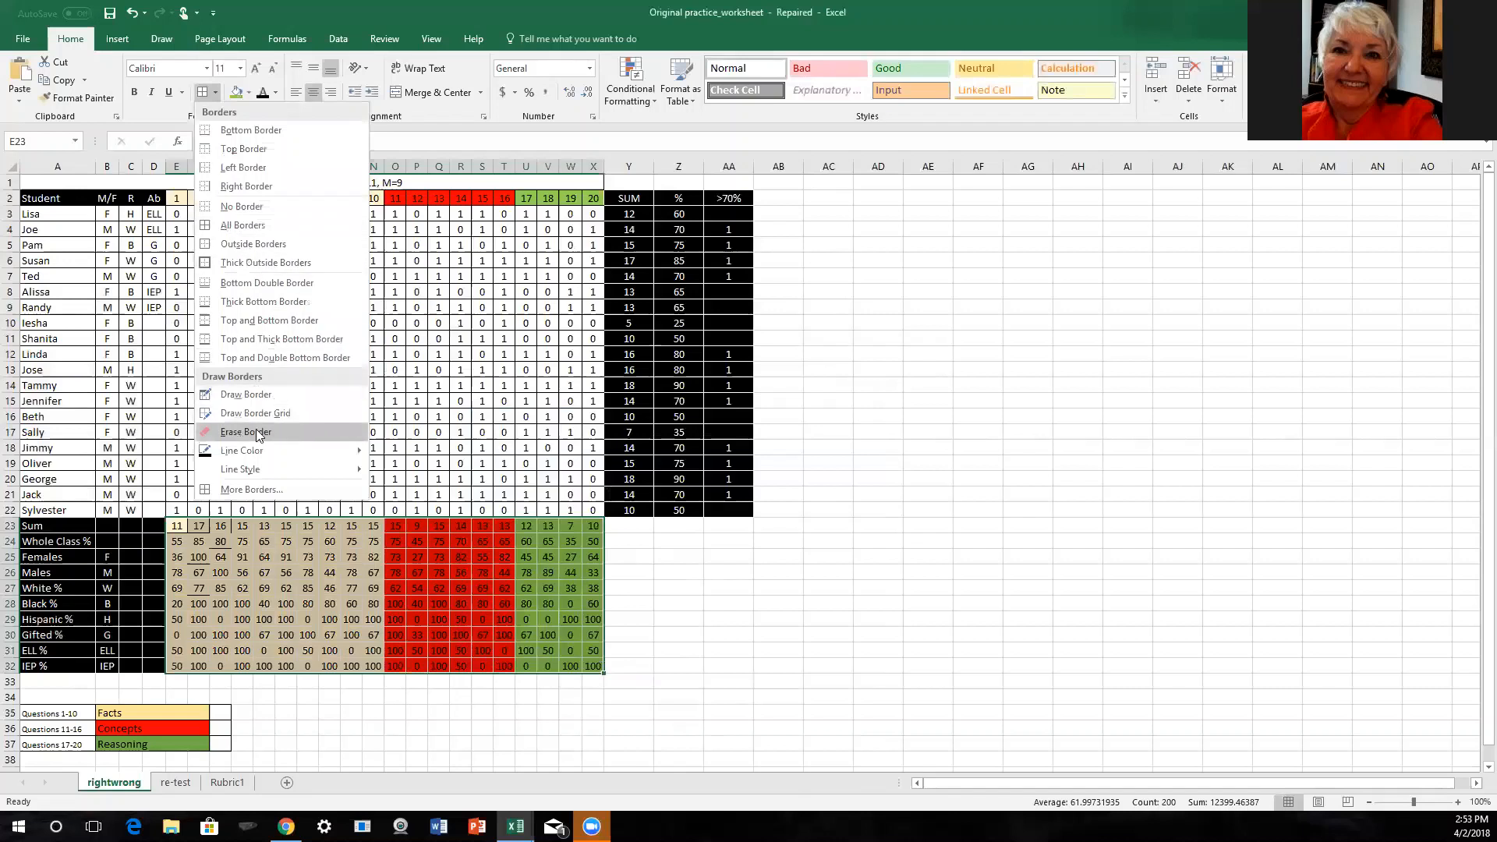
{"action": "mouse_move", "coordinate": [255, 446]}
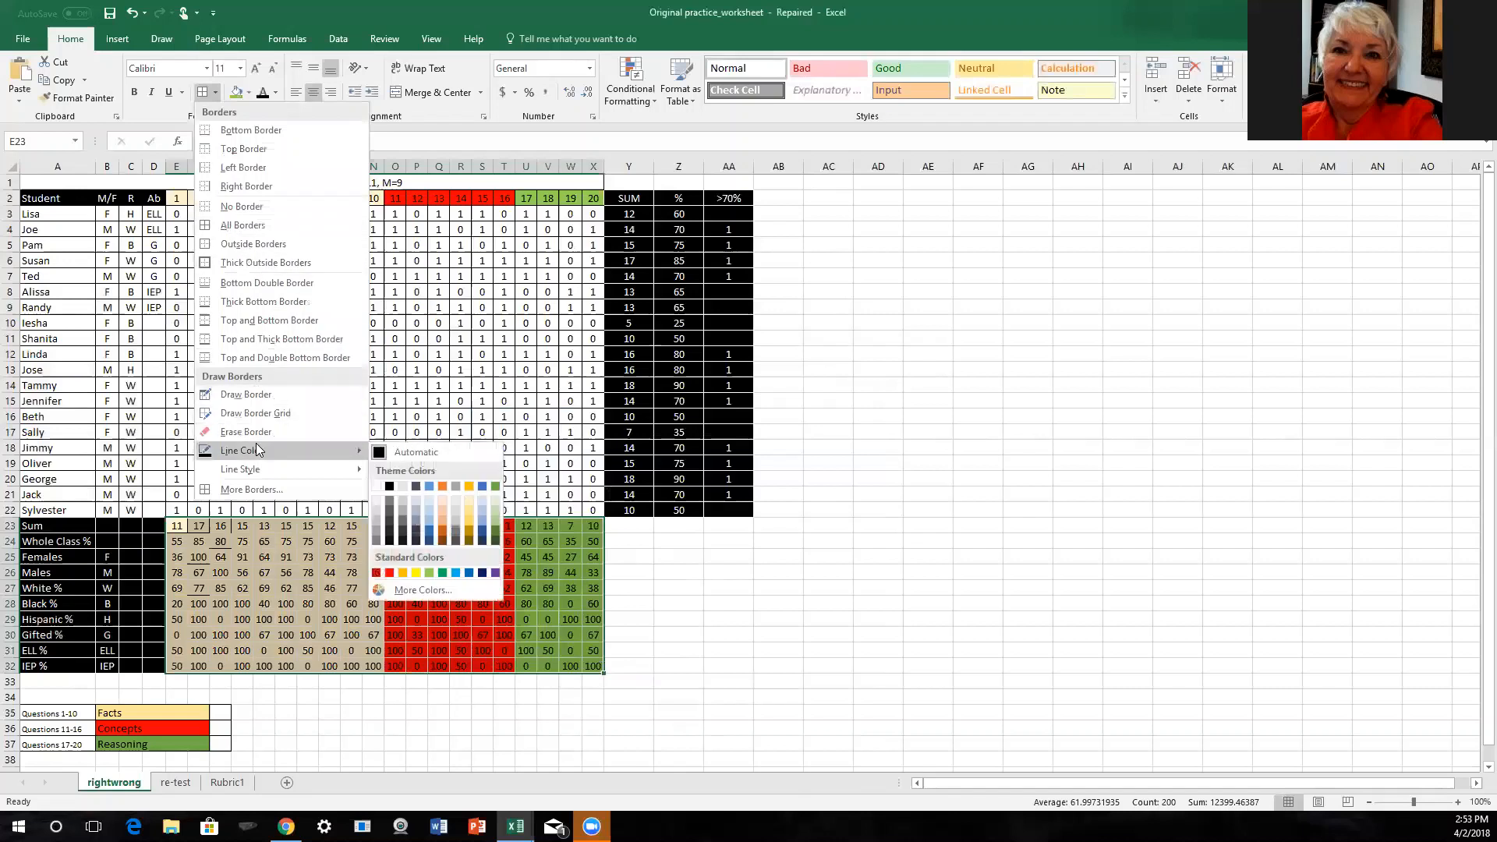
{"action": "left_click", "coordinate": [382, 453]}
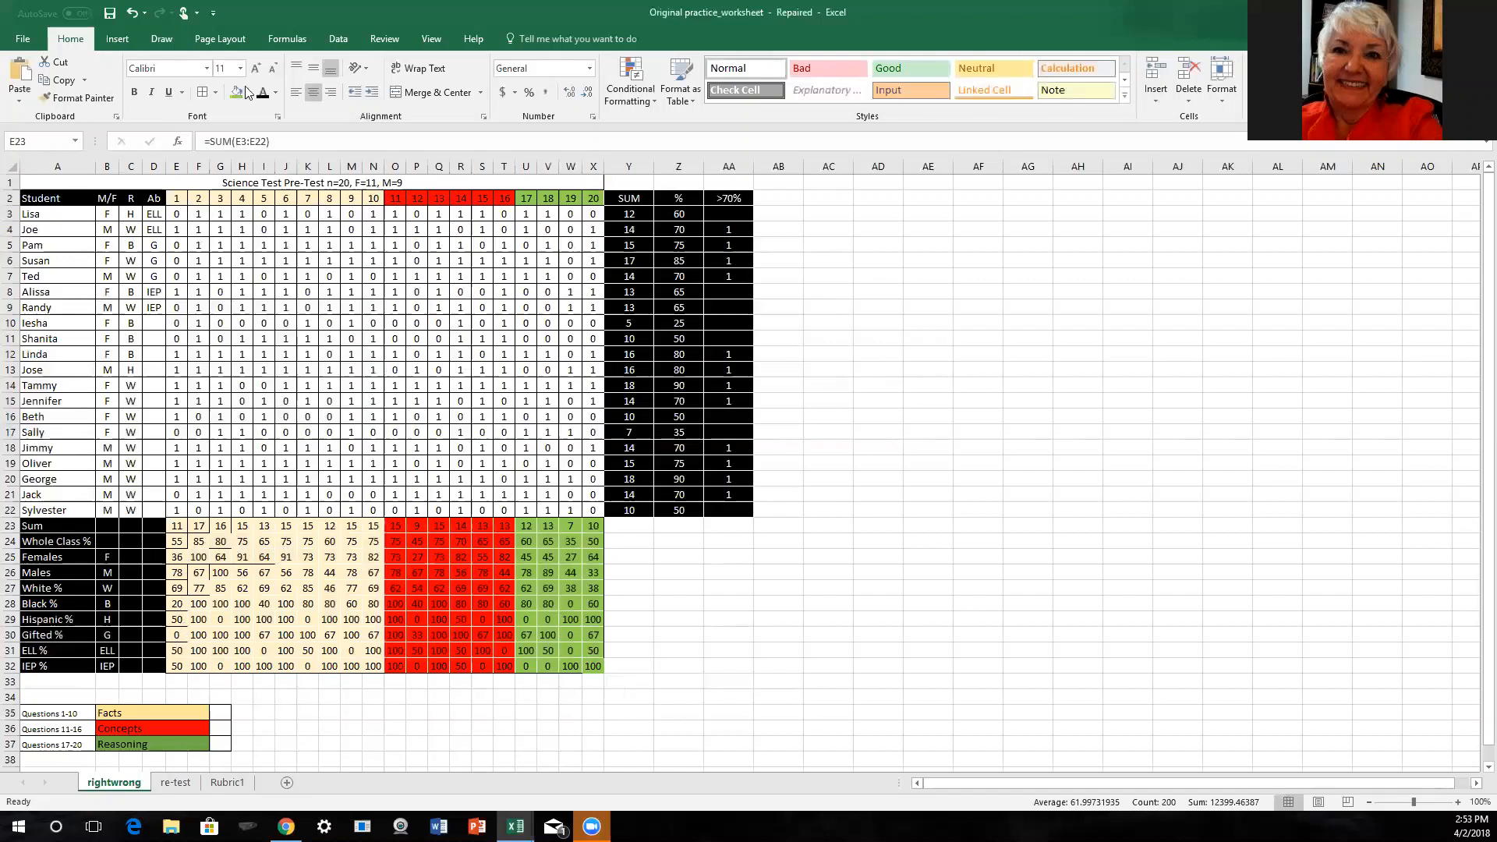
{"action": "left_click", "coordinate": [207, 93]}
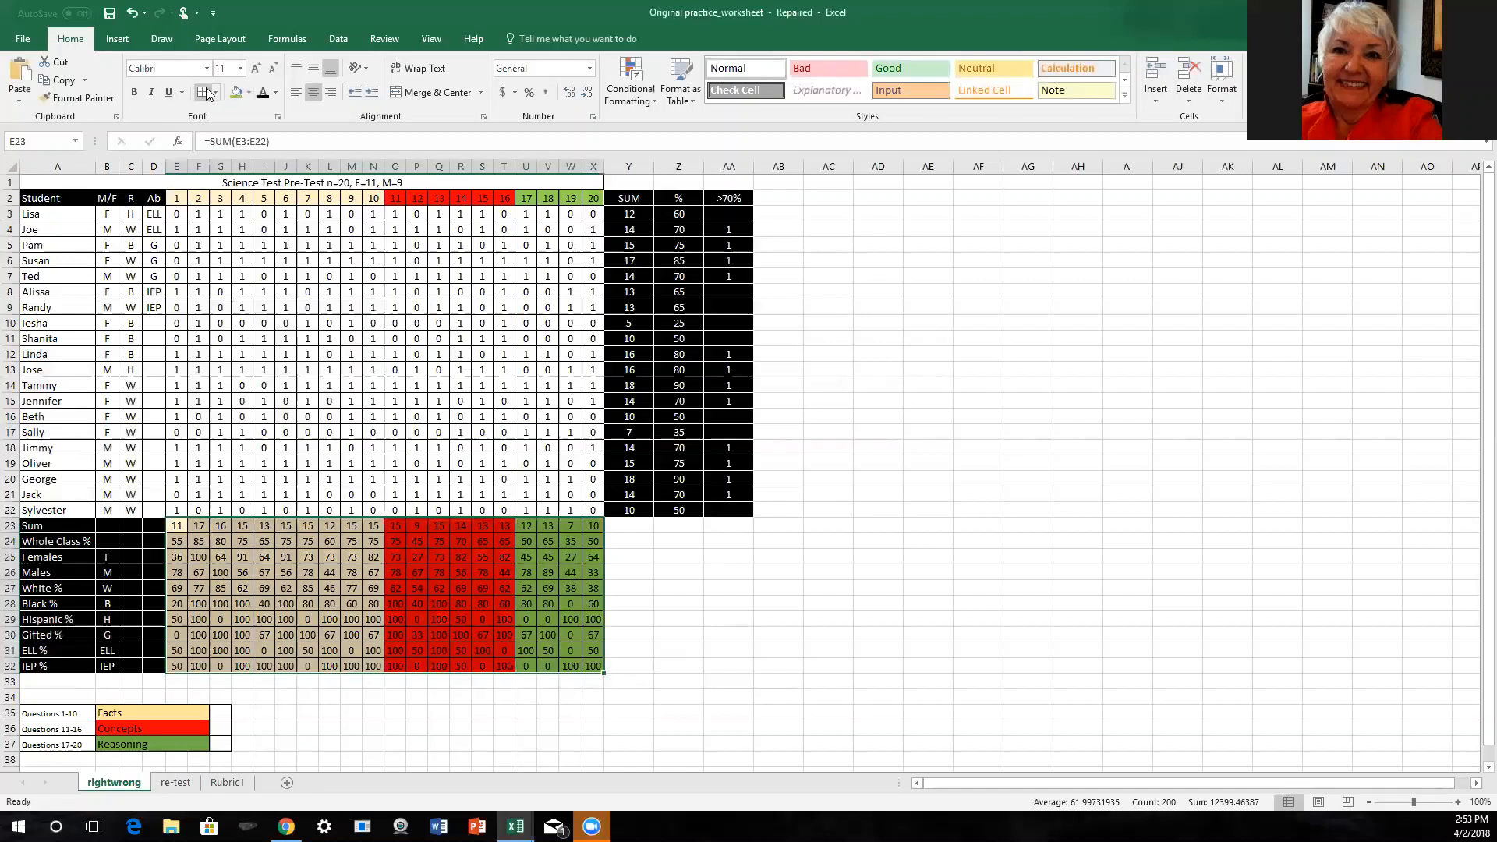
{"action": "left_click", "coordinate": [717, 590]}
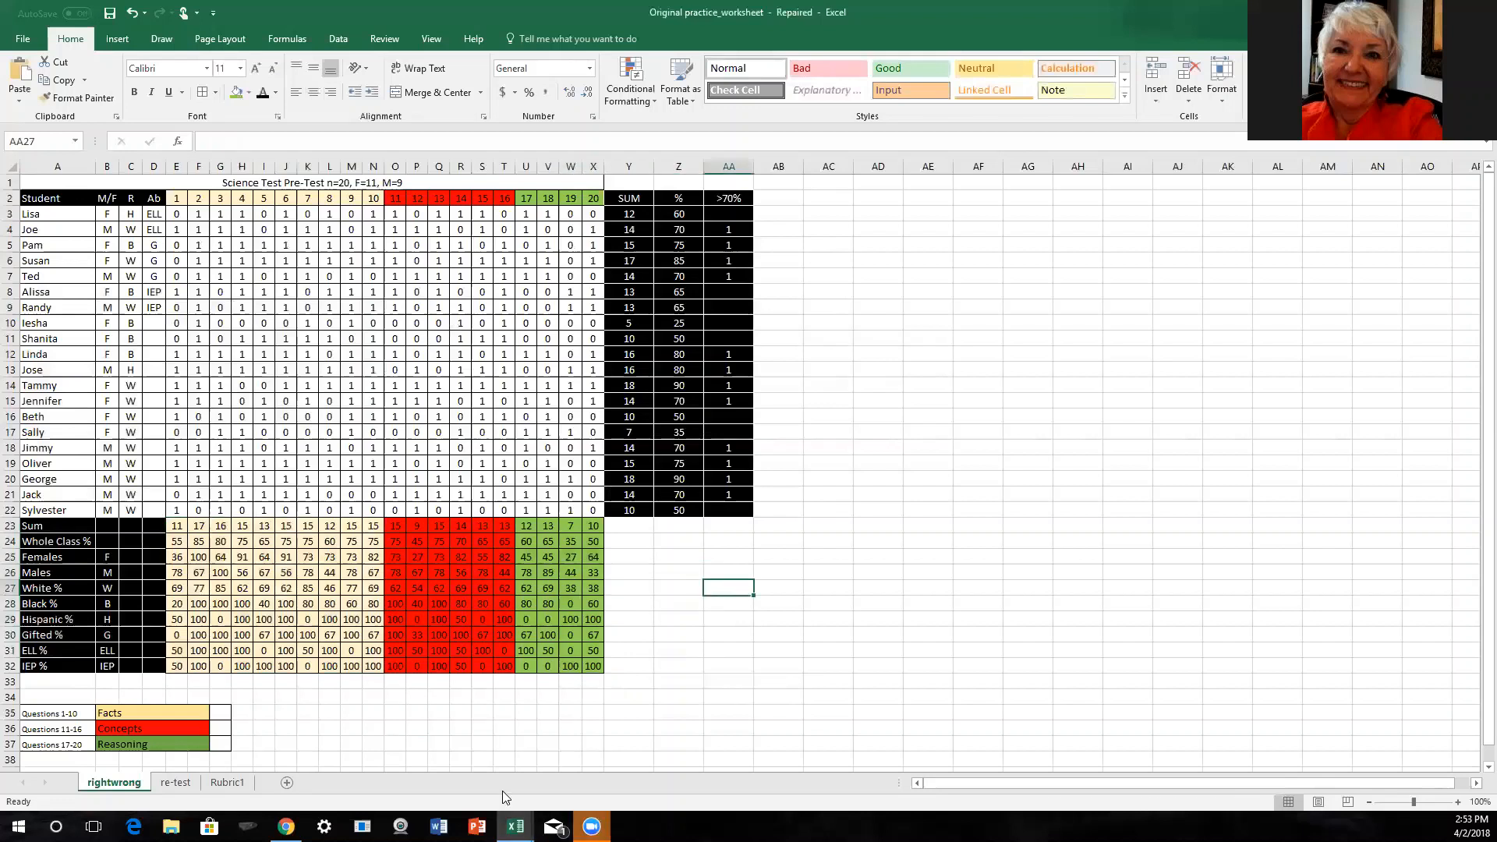